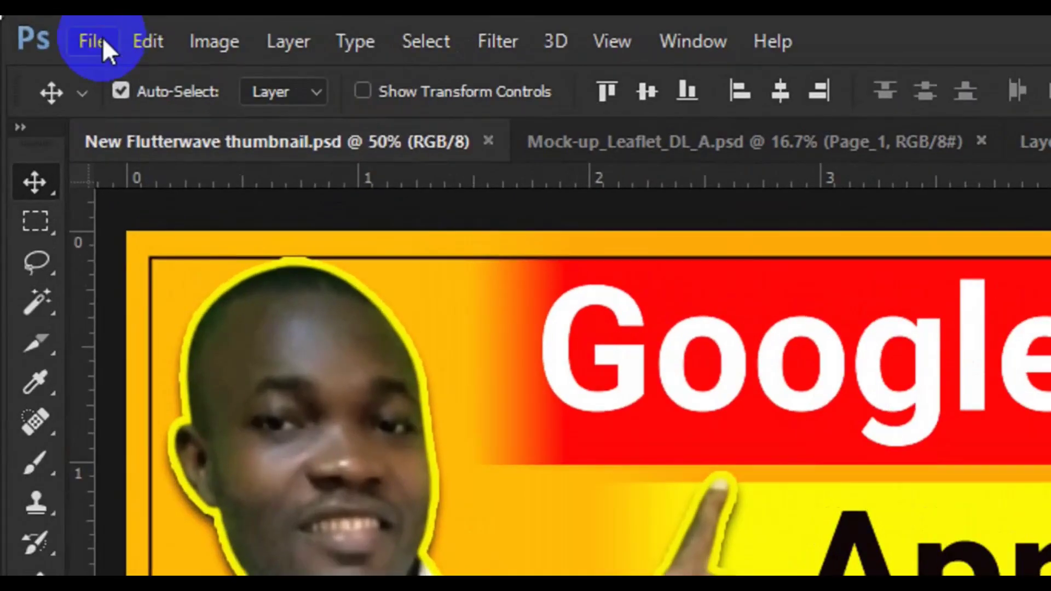
- Create a new document named 'Corporate DL Flyer', 16.236 wide by 3.44 high
{"action": "left_click", "coordinate": [102, 41]}
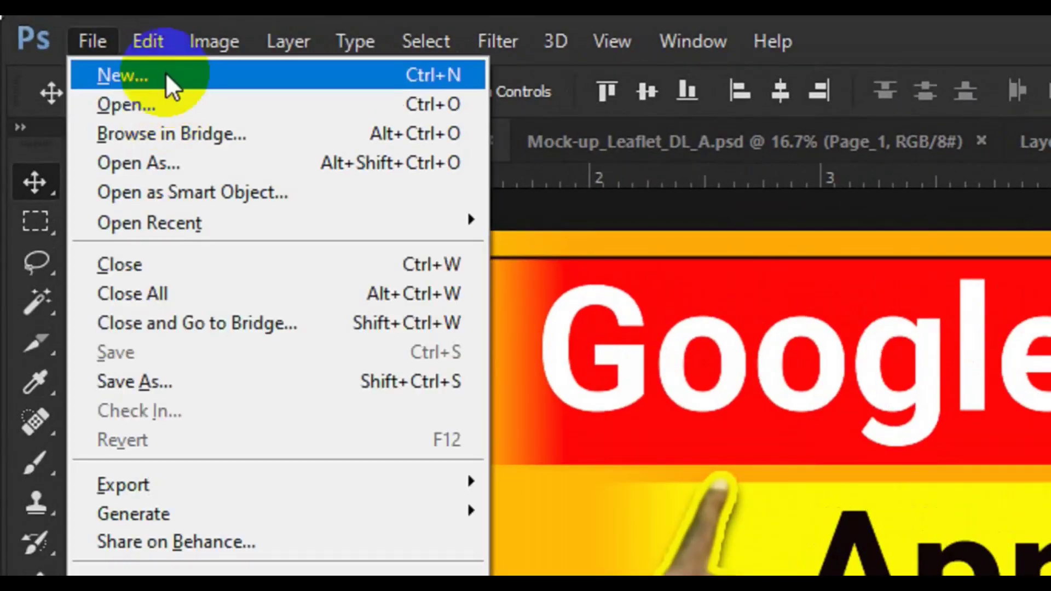
{"action": "left_click", "coordinate": [165, 72]}
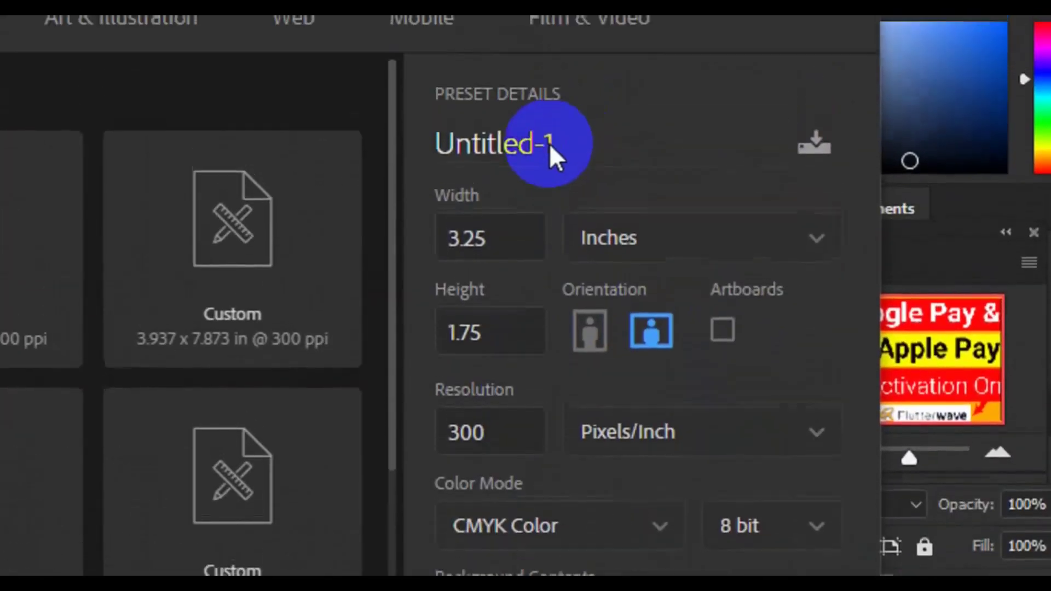
{"action": "left_click", "coordinate": [550, 157]}
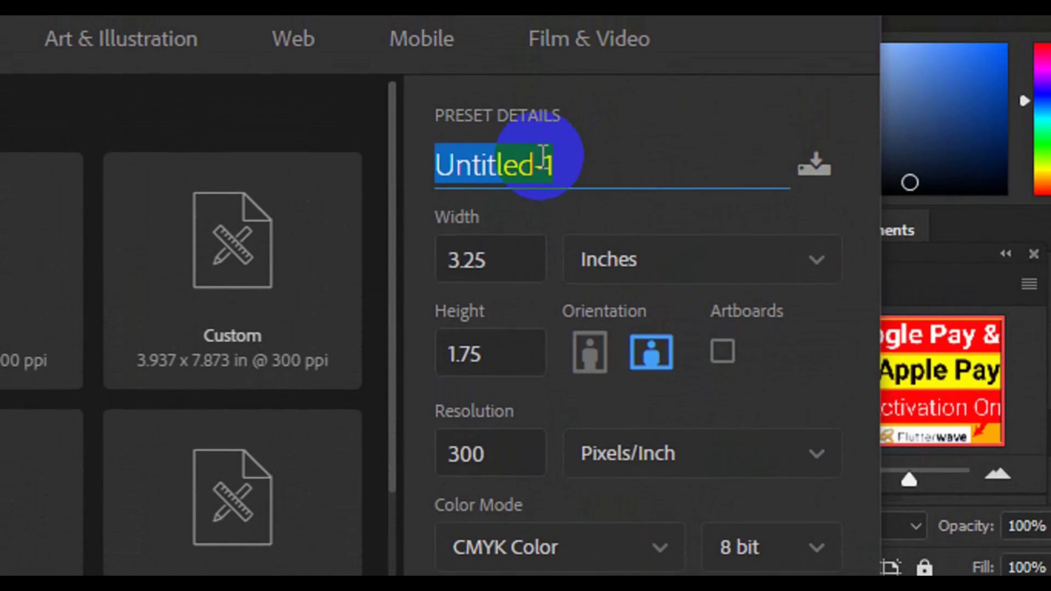
{"action": "type", "text": "Corpor"}
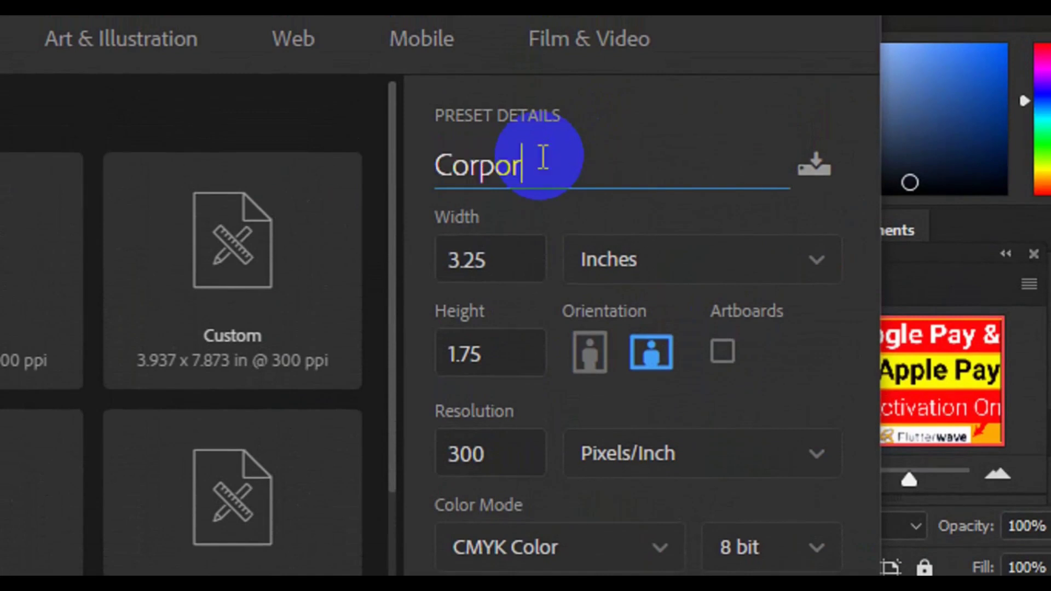
{"action": "type", "text": "ate D"}
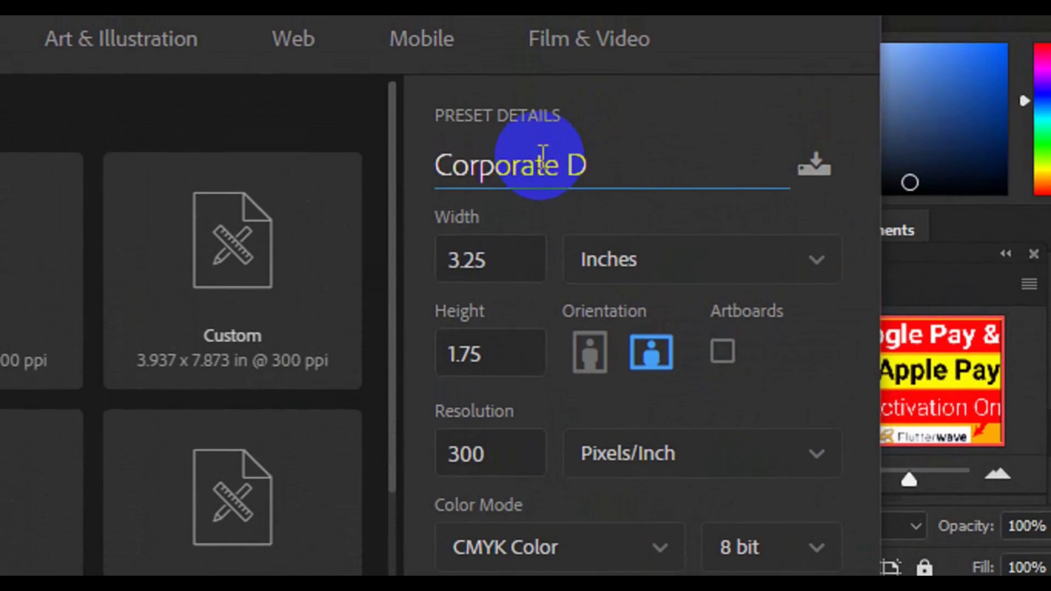
{"action": "type", "text": "L Flyer"}
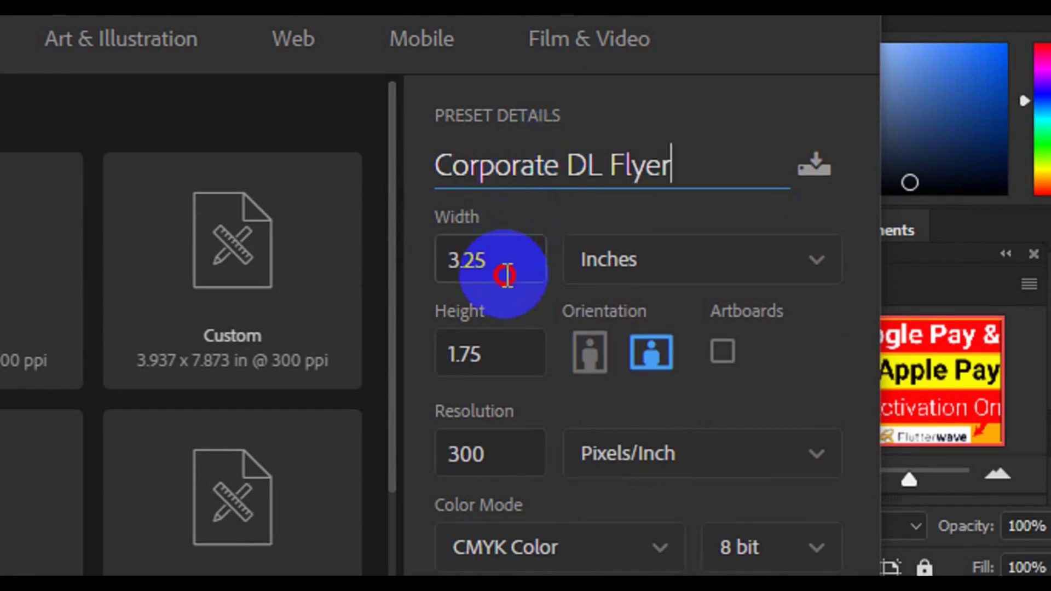
{"action": "left_click", "coordinate": [507, 275]}
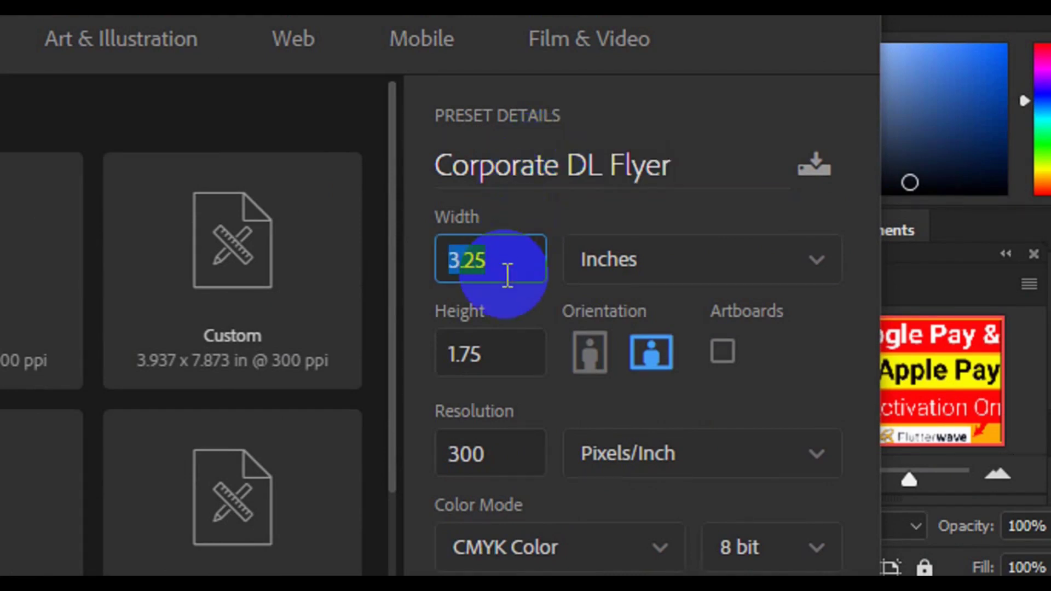
{"action": "type", "text": "16.236"}
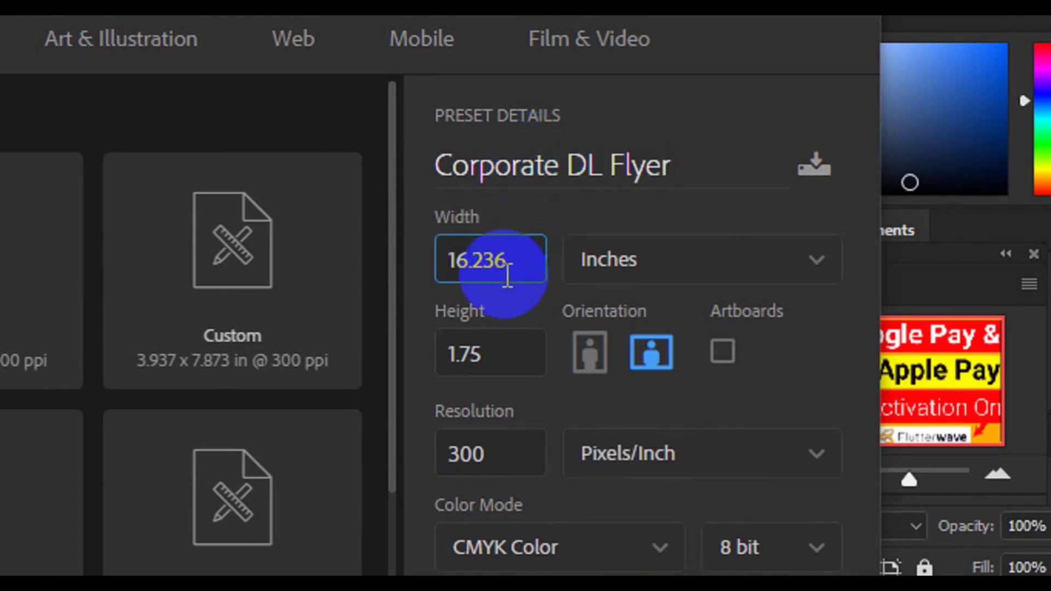
{"action": "key", "text": "Tab"}
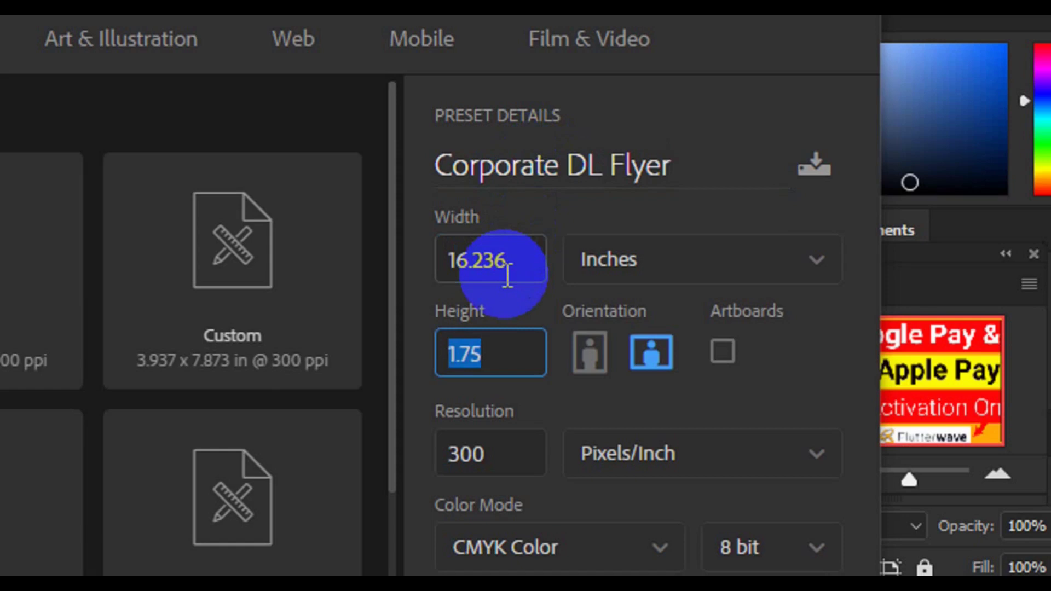
{"action": "type", "text": "34"}
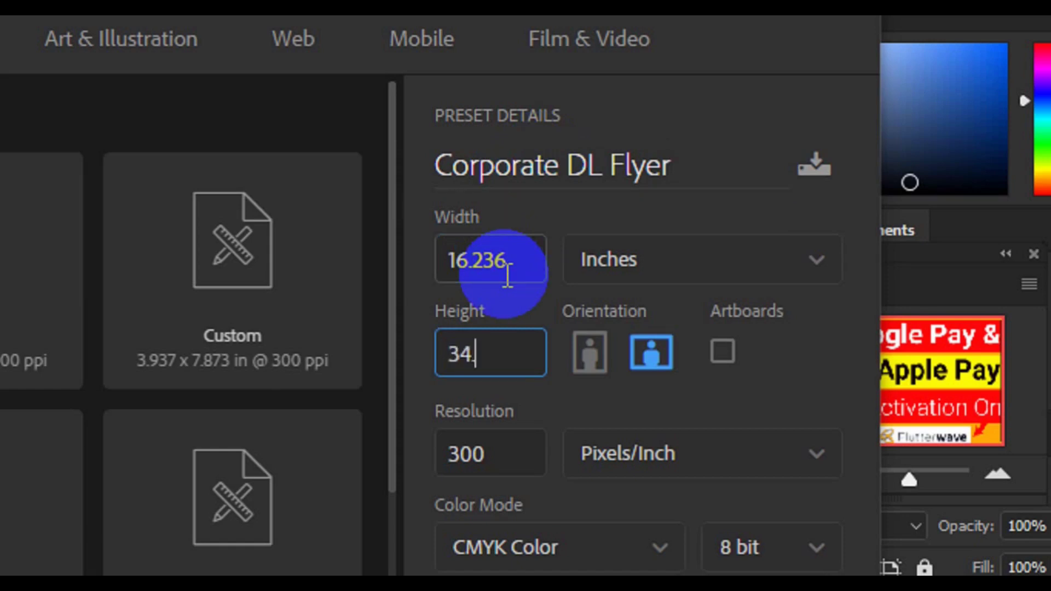
{"action": "type", "text": ".44"}
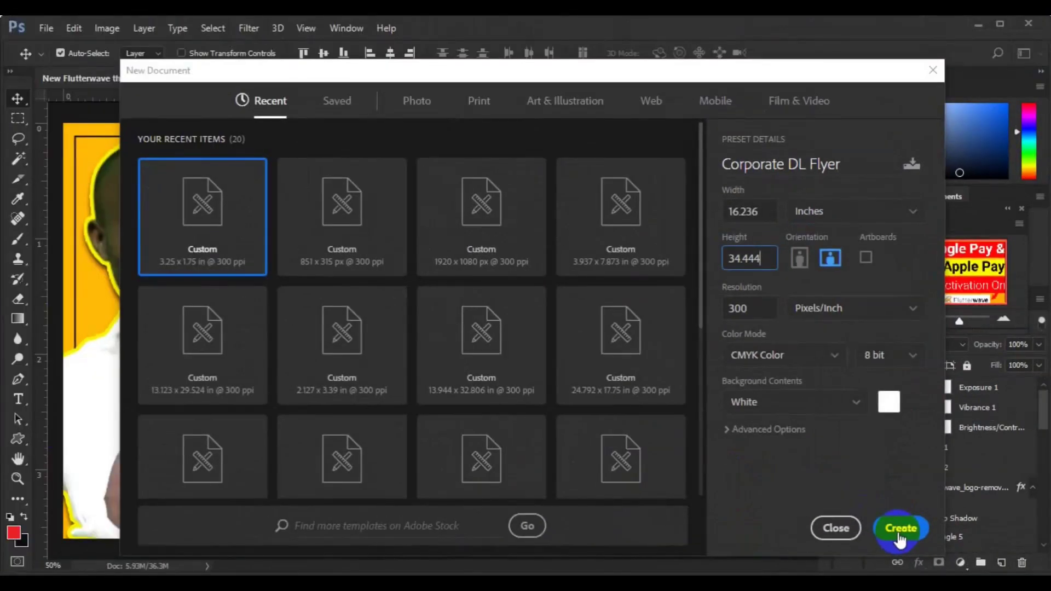
{"action": "left_click", "coordinate": [898, 533]}
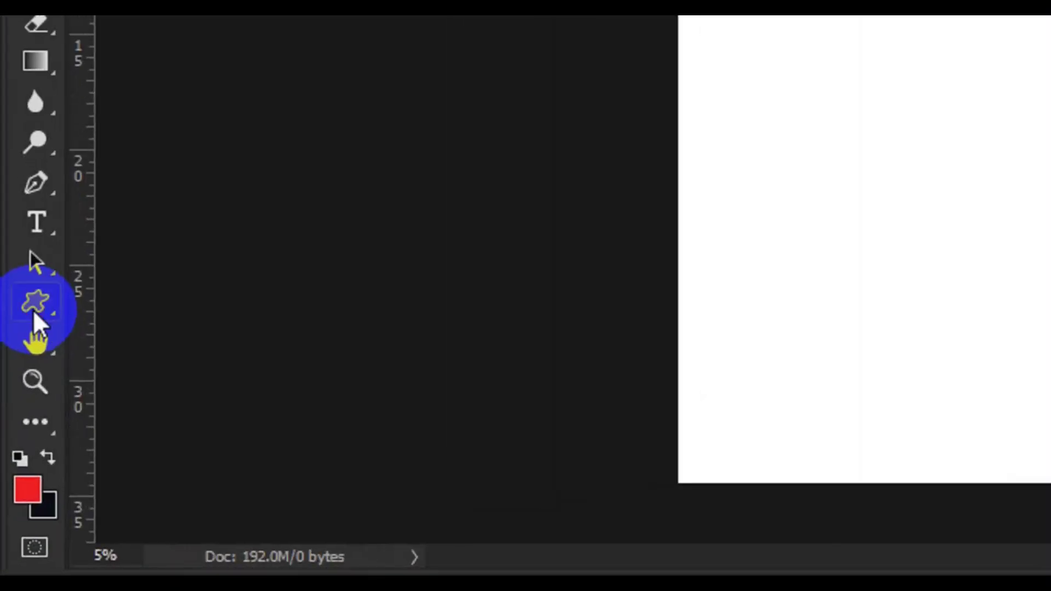
- Pick the Custom Shape tool with the round shape that has one square corner
{"action": "left_click", "coordinate": [34, 310]}
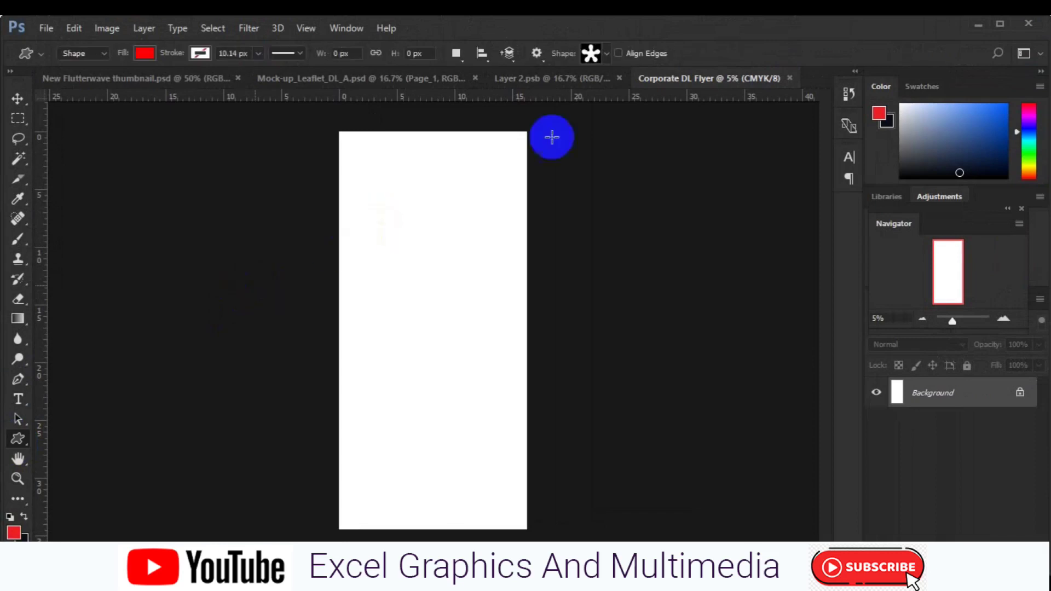
{"action": "left_click", "coordinate": [602, 53]}
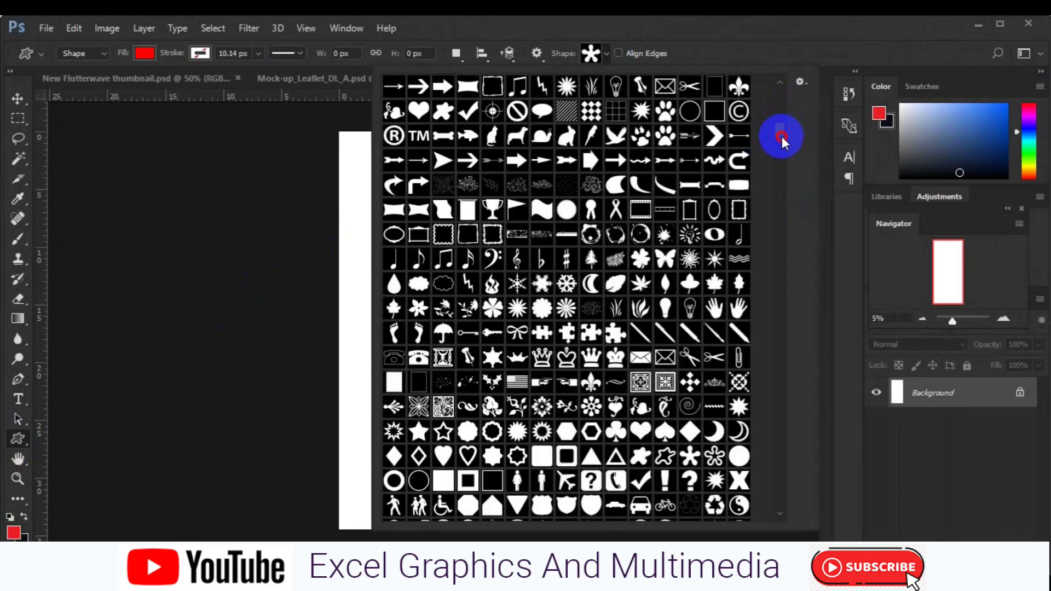
{"action": "scroll", "coordinate": [781, 137], "scroll_direction": "down", "scroll_amount": 5}
{"action": "left_click", "coordinate": [782, 239]}
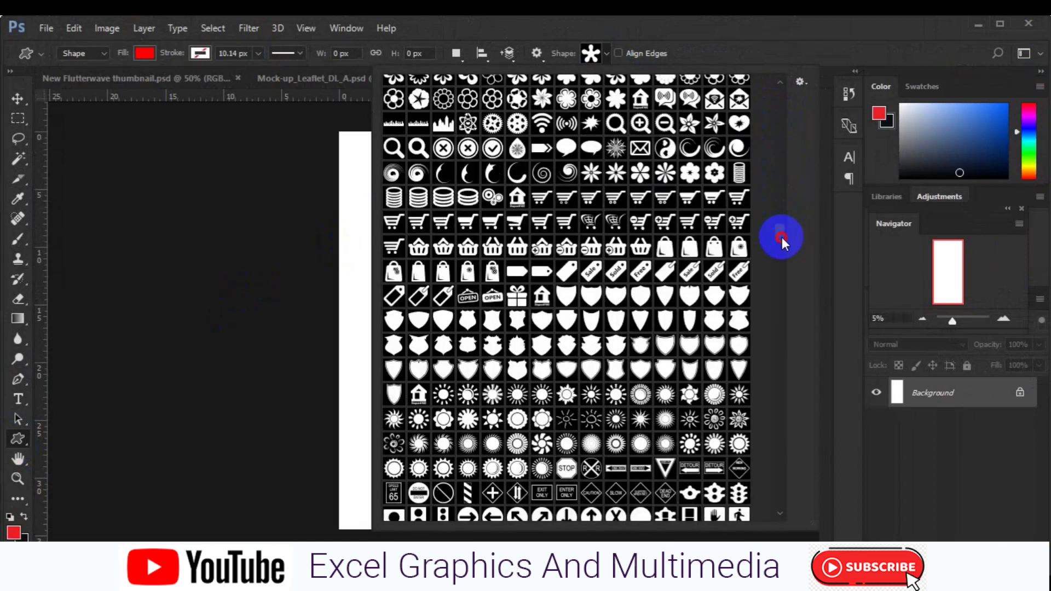
{"action": "left_click_drag", "start_coordinate": [781, 240], "coordinate": [772, 167]}
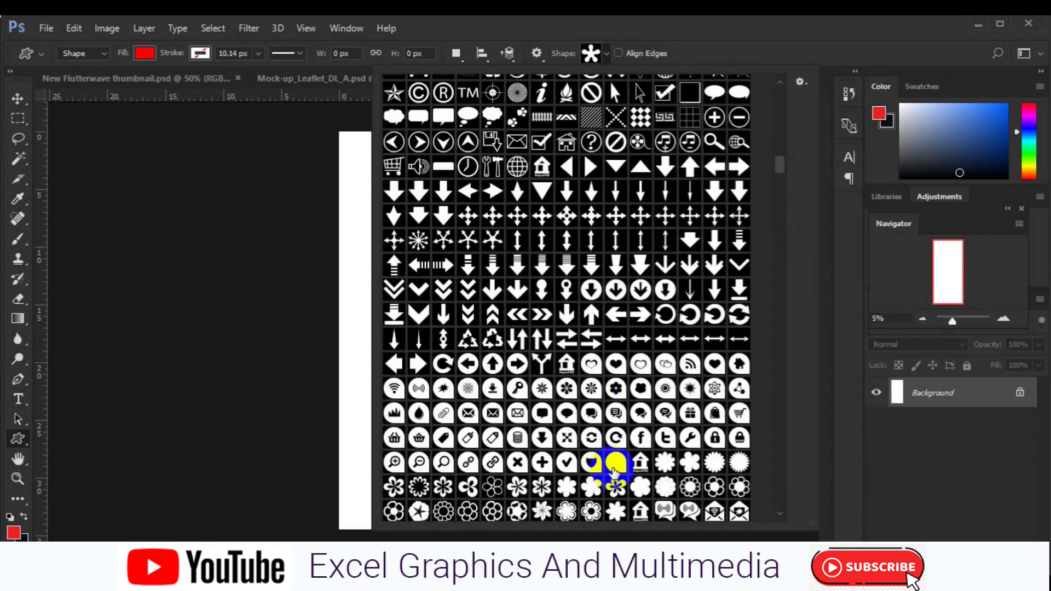
{"action": "left_click", "coordinate": [614, 463]}
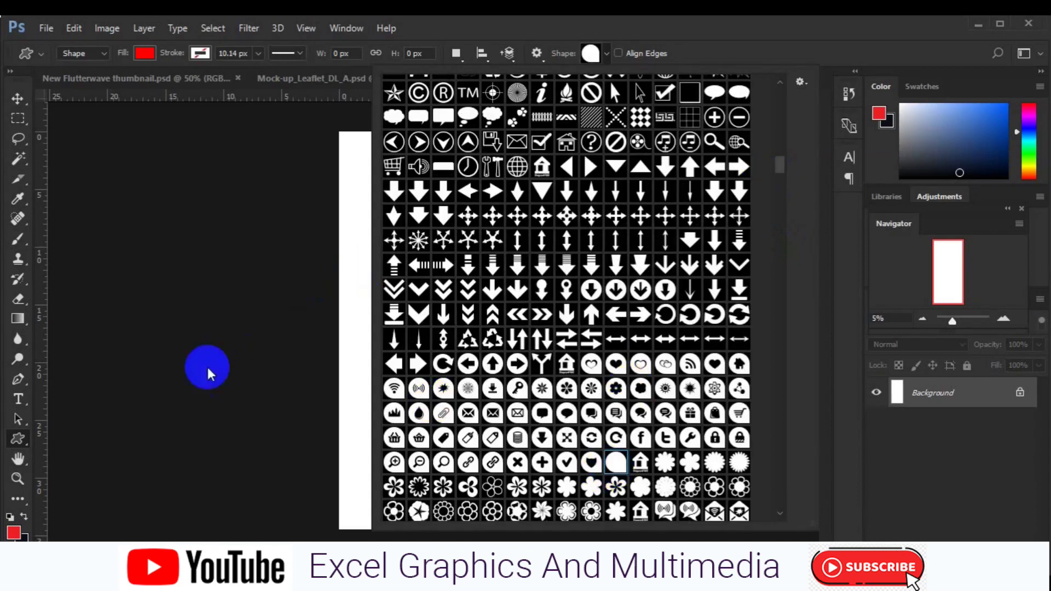
{"action": "left_click", "coordinate": [192, 450]}
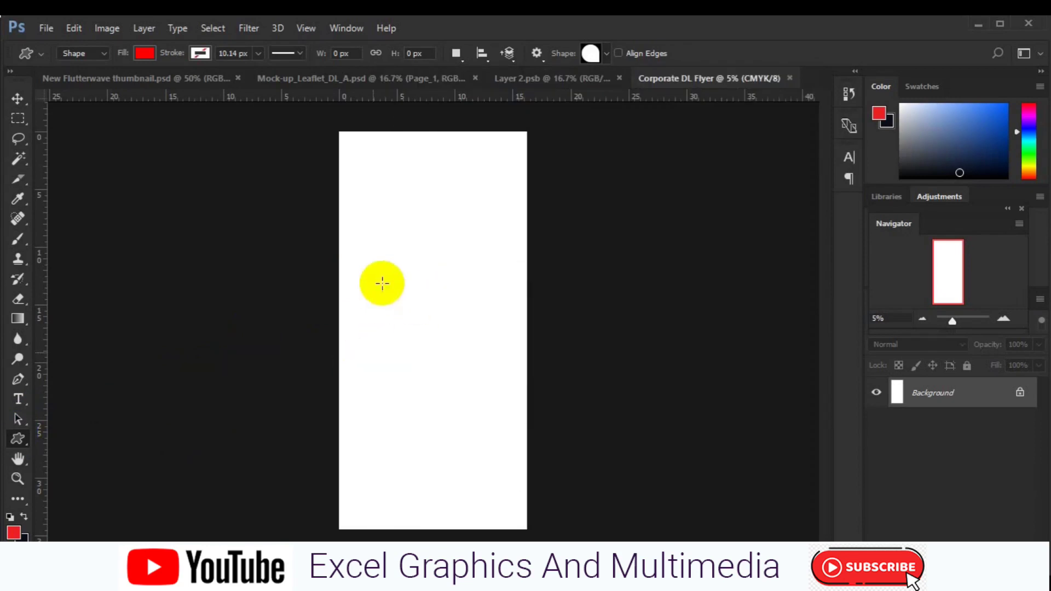
- Draw the red teardrop near the page's upper left, nudge it, and duplicate it
{"action": "left_click_drag", "start_coordinate": [371, 259], "coordinate": [413, 329]}
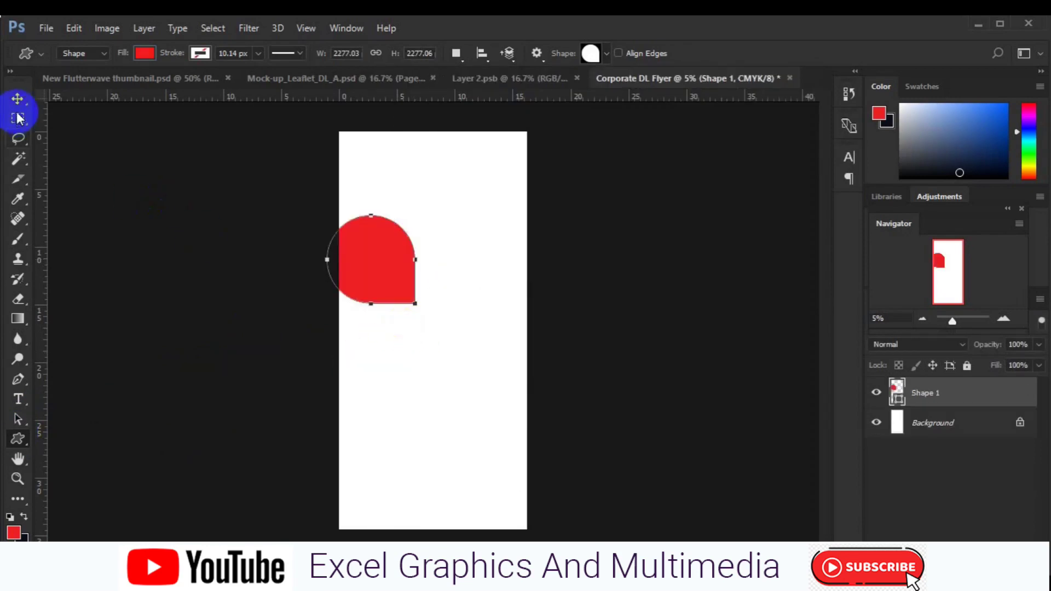
{"action": "key", "text": "v"}
{"action": "mouse_move", "coordinate": [390, 270]}
{"action": "left_mouse_down"}
{"action": "mouse_move", "coordinate": [408, 278]}
{"action": "mouse_move", "coordinate": [405, 254]}
{"action": "left_mouse_up"}
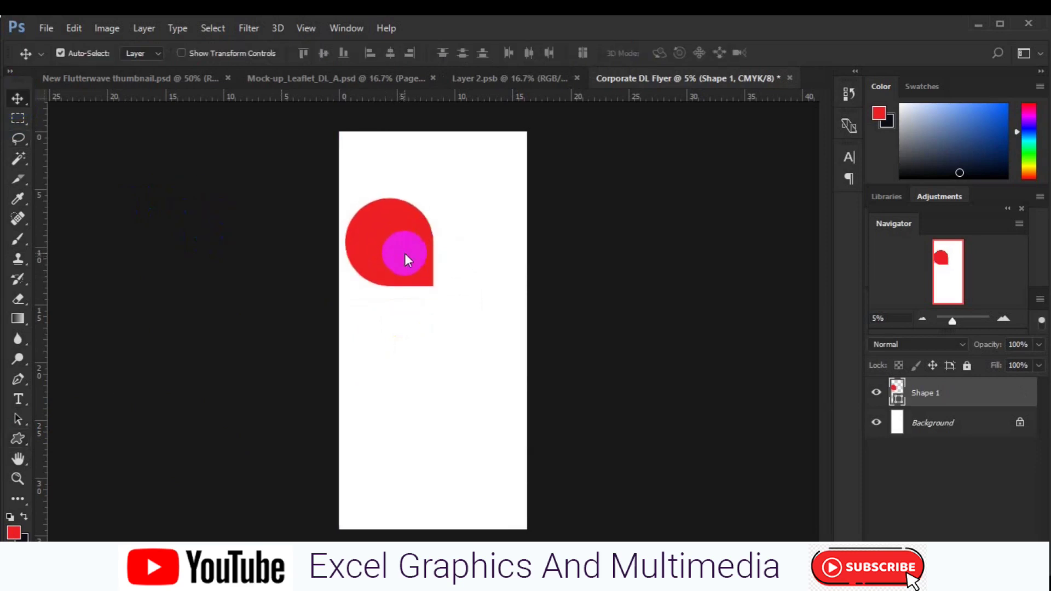
{"action": "key", "text": "ctrl+j"}
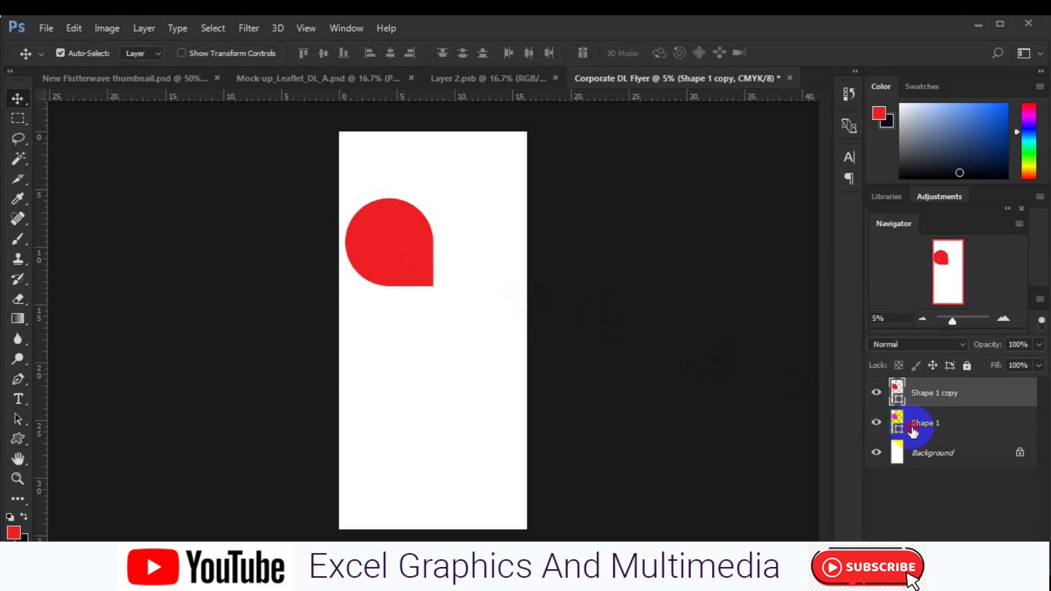
- Colour the copied shape blue 437fc1
{"action": "left_click", "coordinate": [912, 431]}
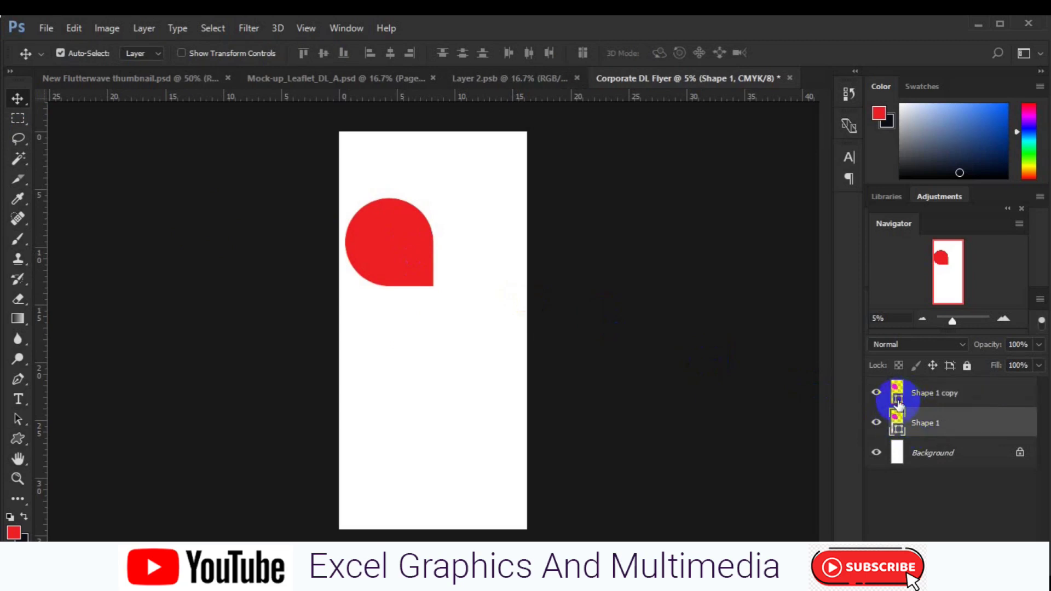
{"action": "double_click", "coordinate": [898, 403]}
{"action": "left_click", "coordinate": [819, 280]}
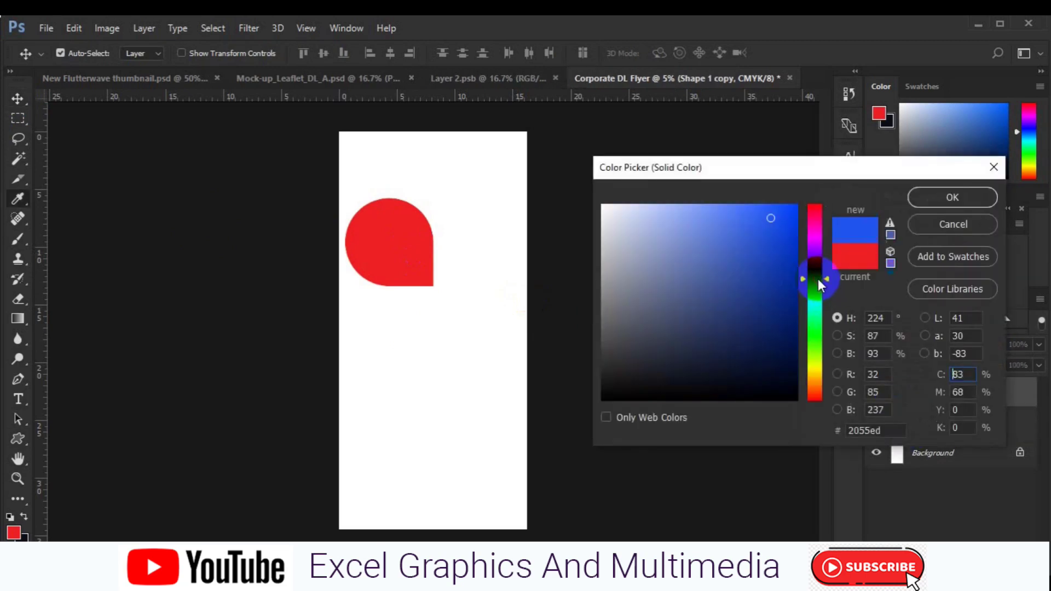
{"action": "left_click_drag", "start_coordinate": [820, 284], "coordinate": [819, 288]}
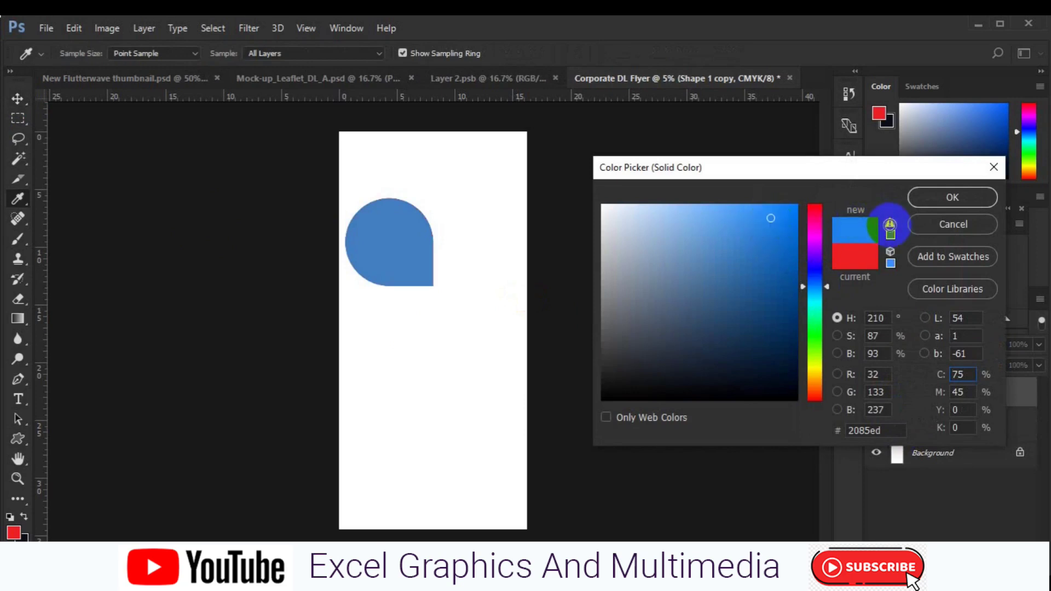
{"action": "left_click", "coordinate": [890, 223]}
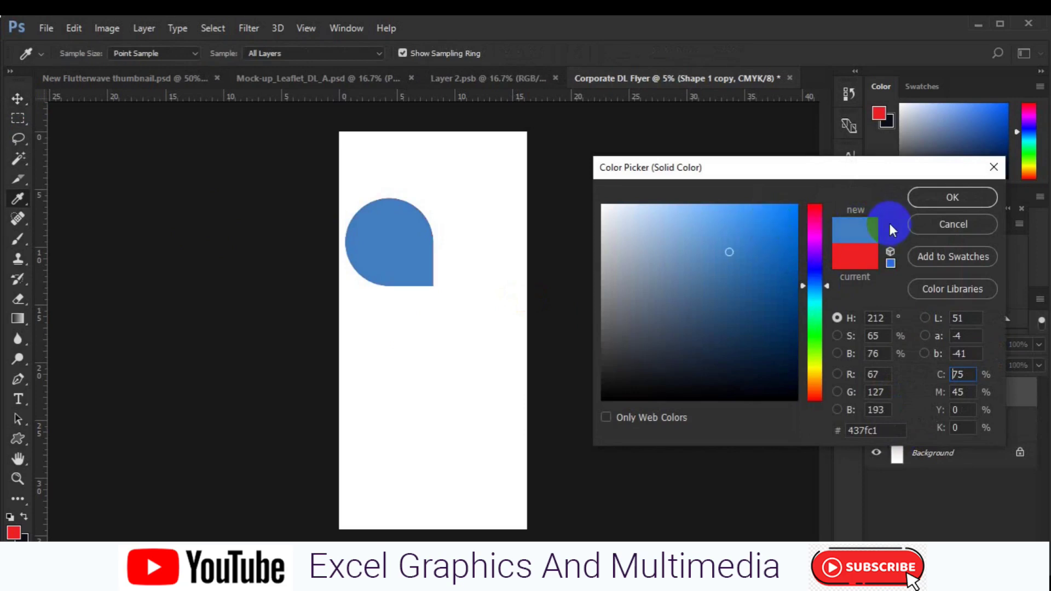
{"action": "left_click", "coordinate": [937, 197]}
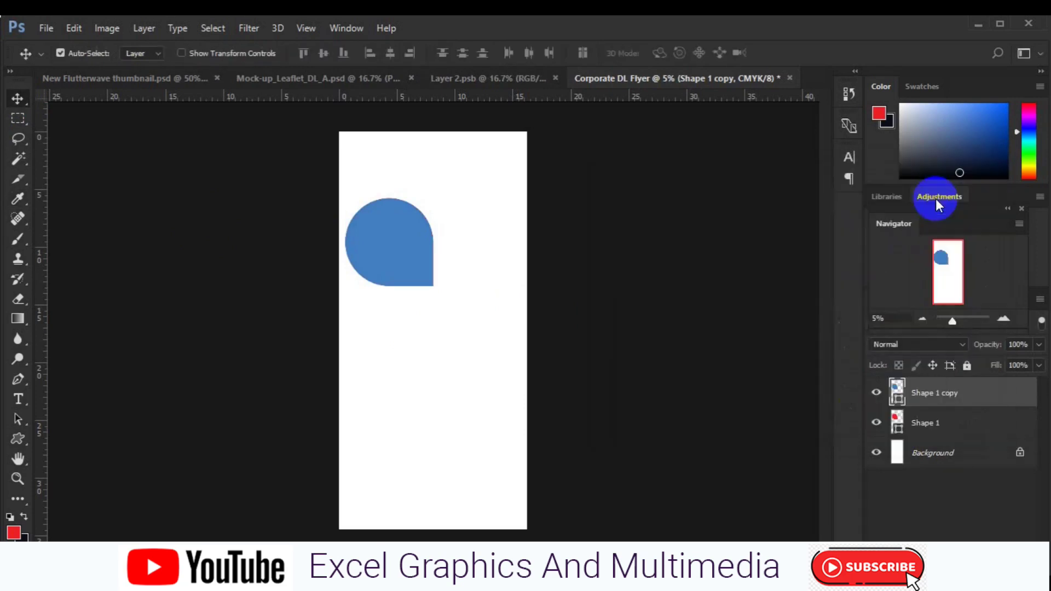
- Change the original Shape 1 fill to dark red 2a1111
{"action": "left_click", "coordinate": [925, 429]}
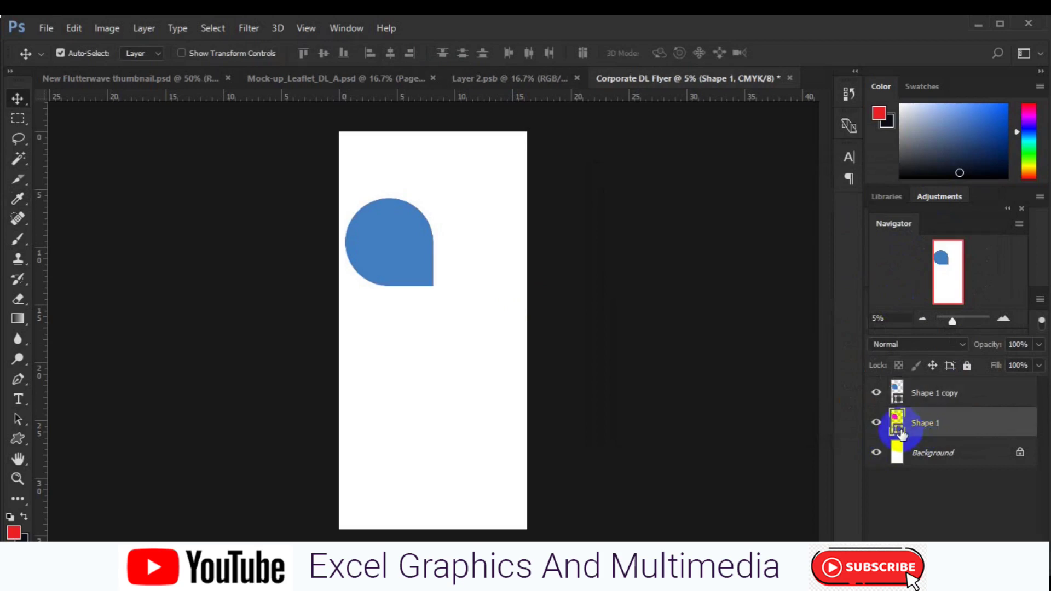
{"action": "double_click", "coordinate": [898, 430]}
{"action": "left_click", "coordinate": [719, 368]}
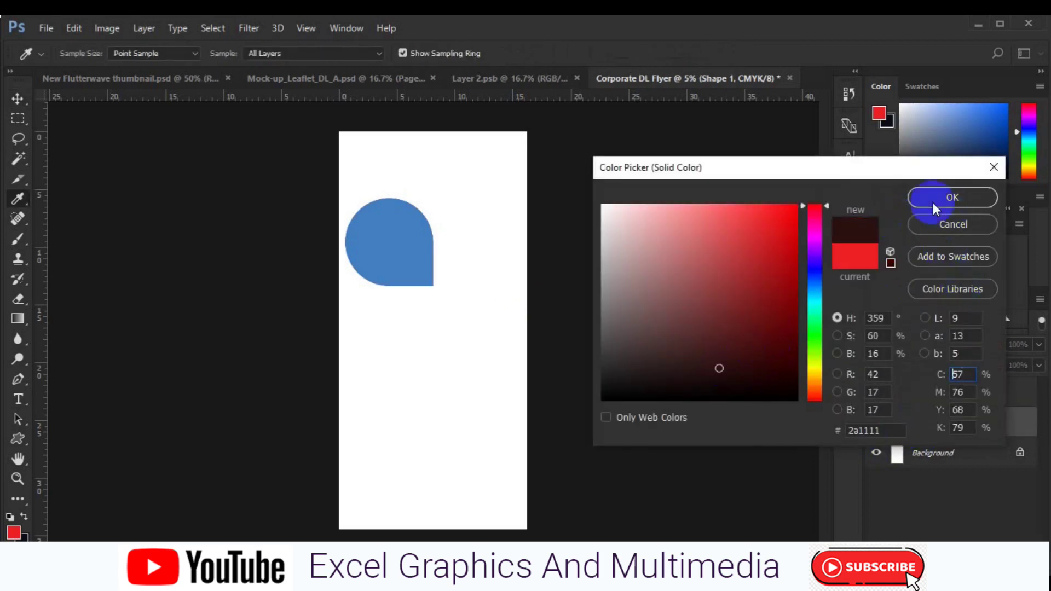
{"action": "left_click", "coordinate": [941, 198]}
- Duplicate the blue shape once more and reposition the new copy
{"action": "left_click", "coordinate": [389, 264]}
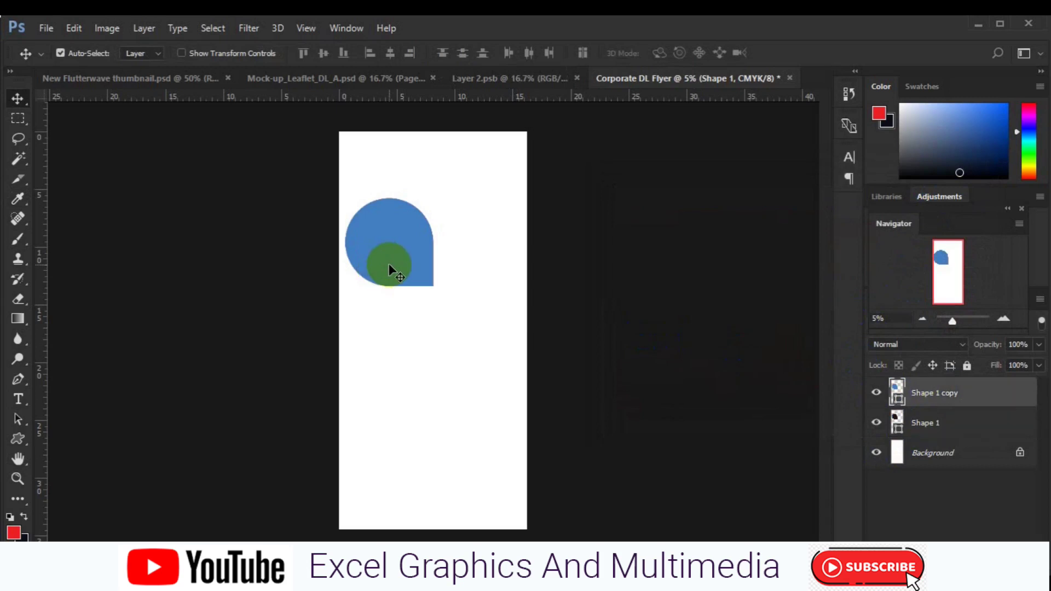
{"action": "key", "text": "ctrl+j"}
{"action": "left_click_drag", "start_coordinate": [389, 264], "coordinate": [429, 288]}
- Resize the new shape copy and give it a white outline
{"action": "key", "text": "ctrl+t"}
{"action": "key", "text": "Return"}
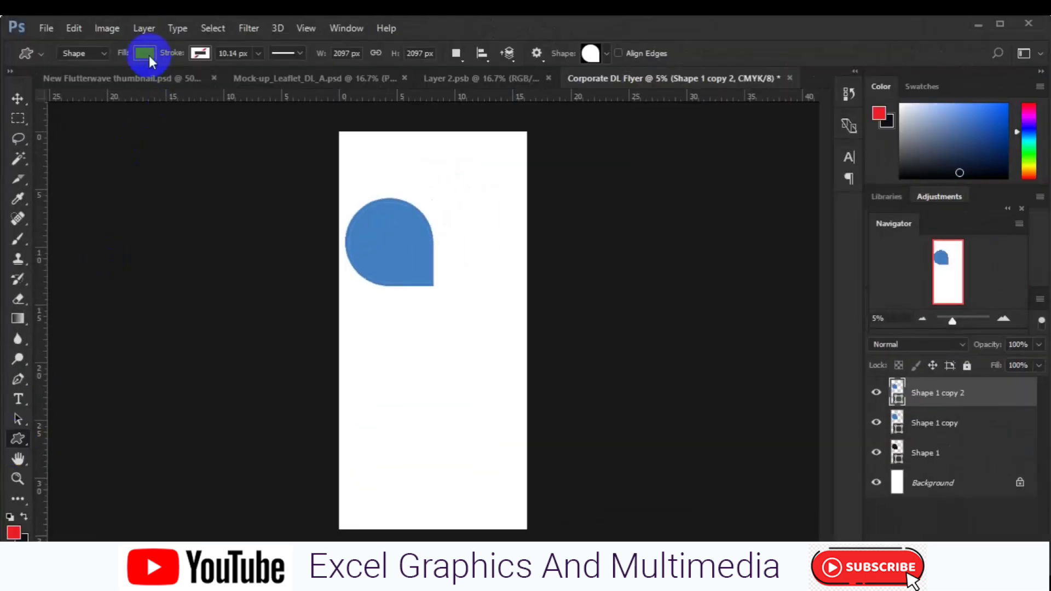
{"action": "left_click", "coordinate": [149, 55]}
{"action": "left_click", "coordinate": [201, 53]}
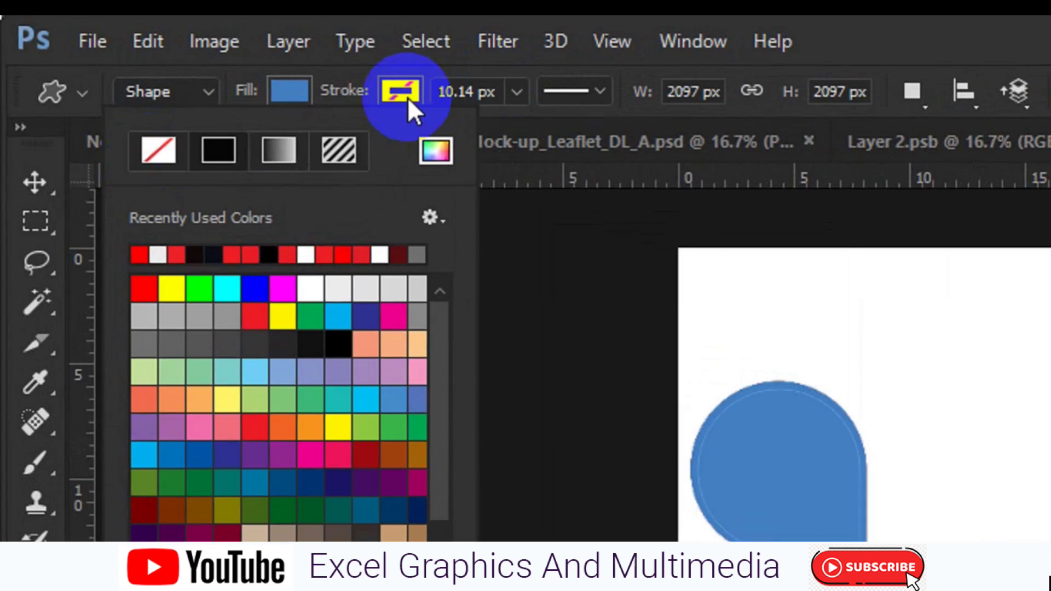
{"action": "left_click", "coordinate": [407, 96]}
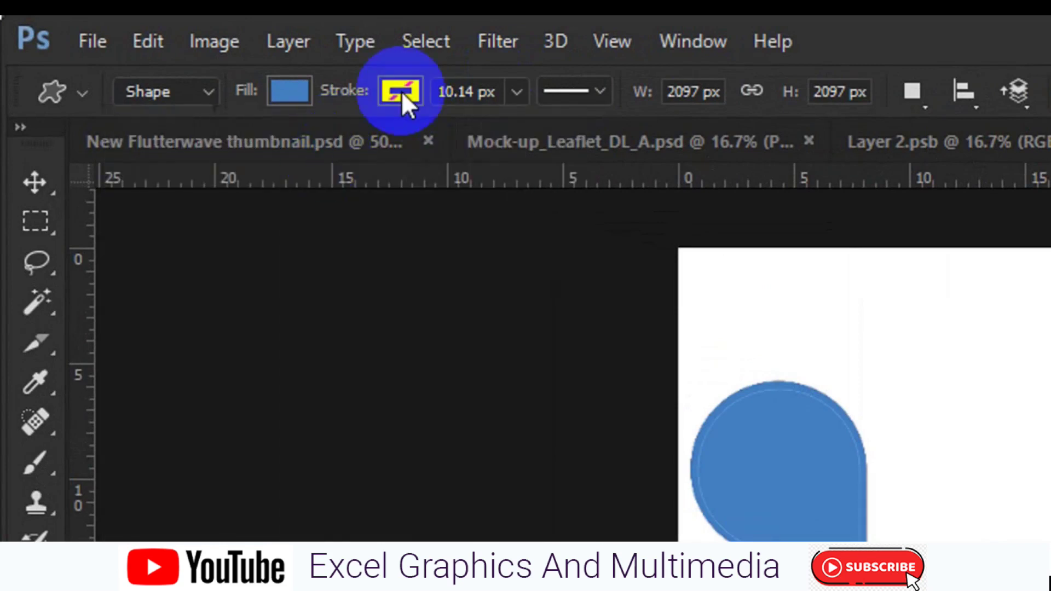
{"action": "left_click", "coordinate": [402, 91]}
- Set the shape's outline width to 15 px
{"action": "left_click", "coordinate": [250, 255]}
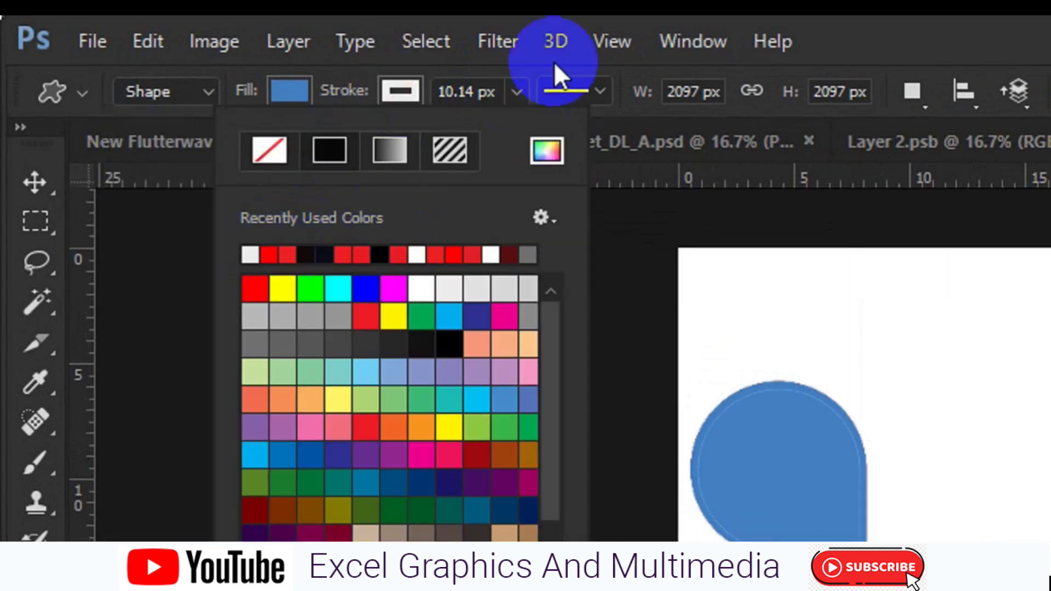
{"action": "left_click", "coordinate": [517, 94]}
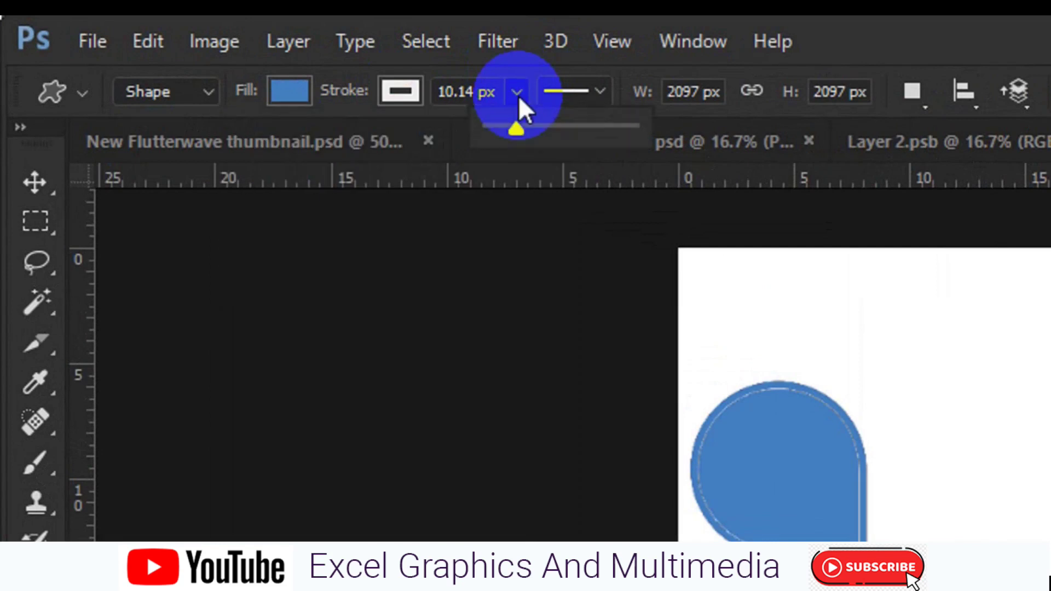
{"action": "left_click_drag", "start_coordinate": [514, 129], "coordinate": [513, 130]}
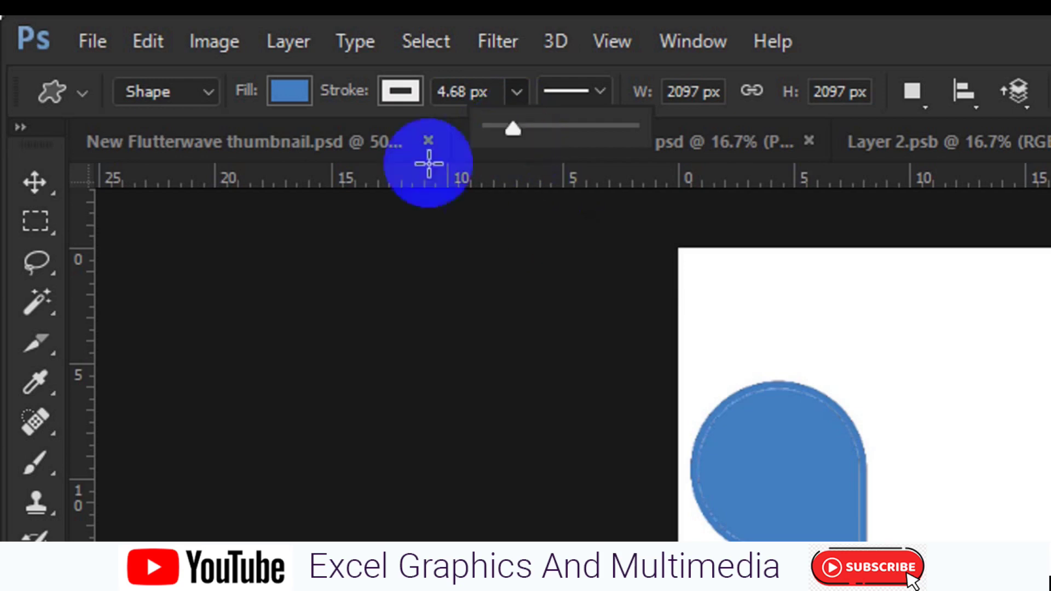
{"action": "left_click_drag", "start_coordinate": [511, 123], "coordinate": [516, 128]}
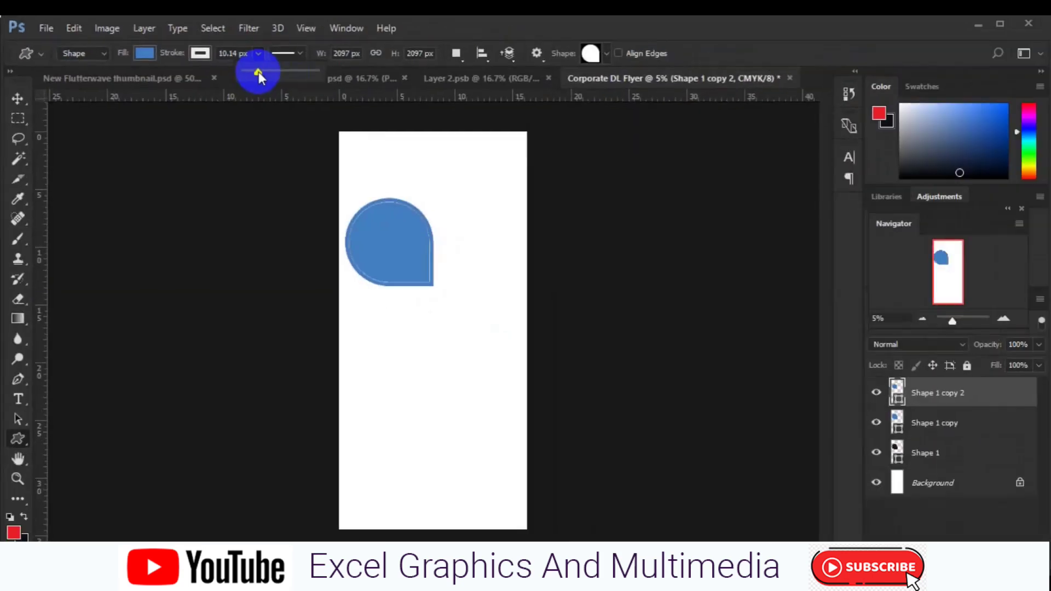
{"action": "key", "text": "v"}
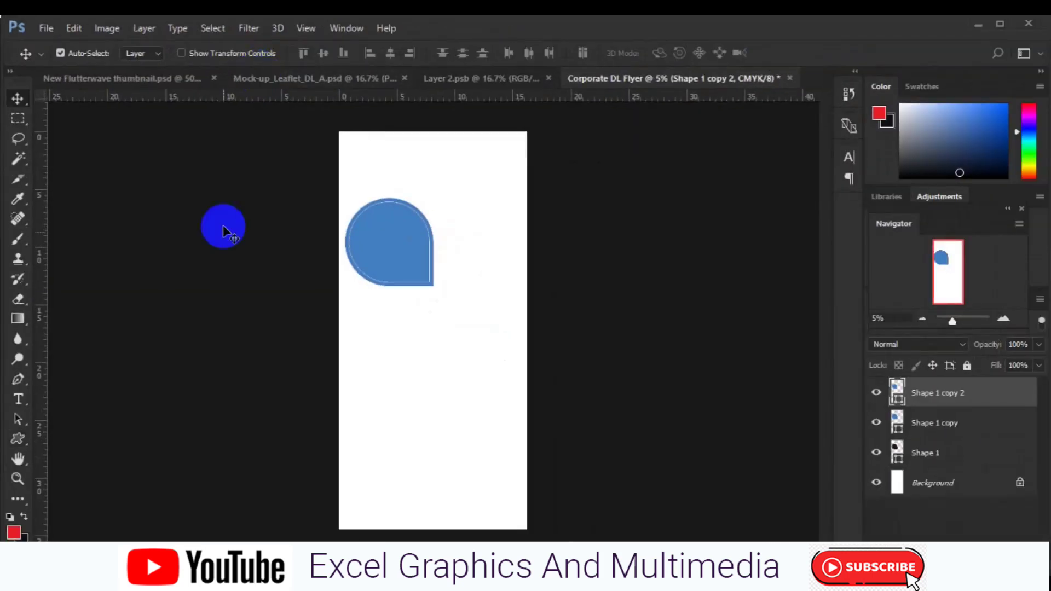
{"action": "key", "text": "u"}
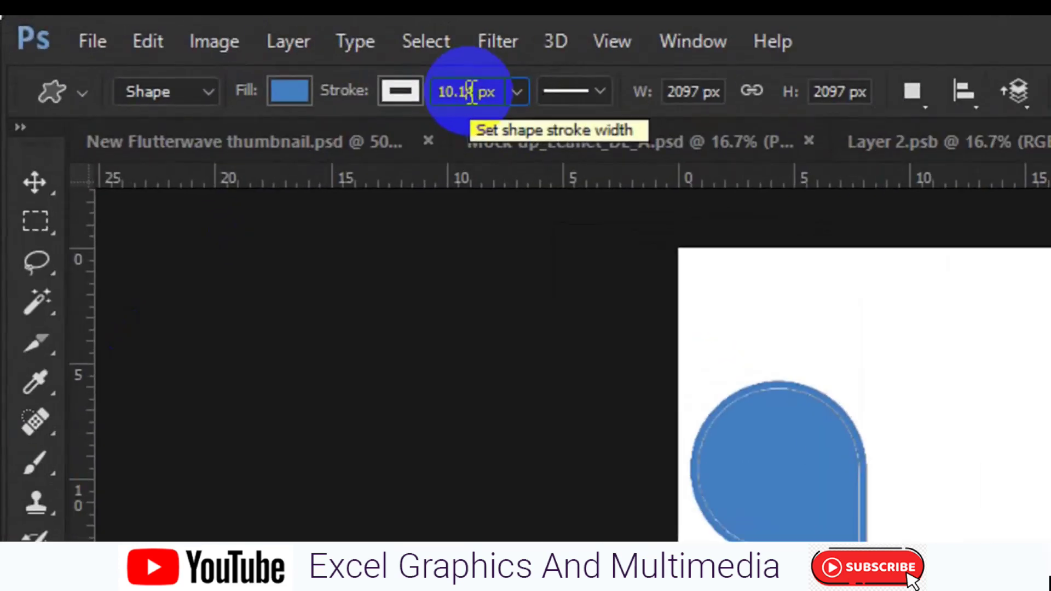
{"action": "left_click", "coordinate": [235, 53]}
{"action": "type", "text": "15"}
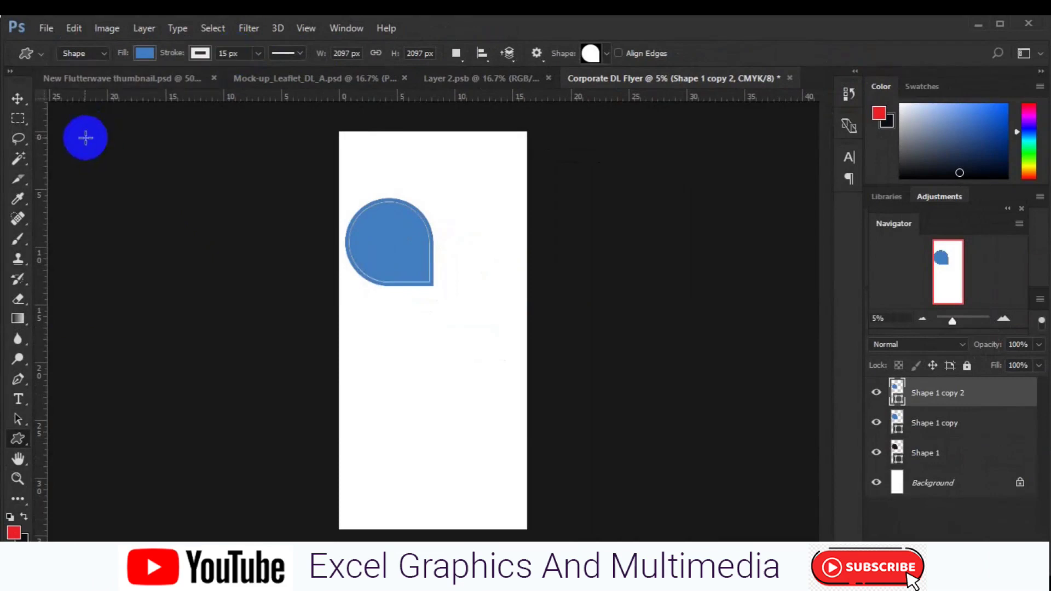
- Group the three shape layers into Group 1
{"action": "left_click", "coordinate": [17, 99]}
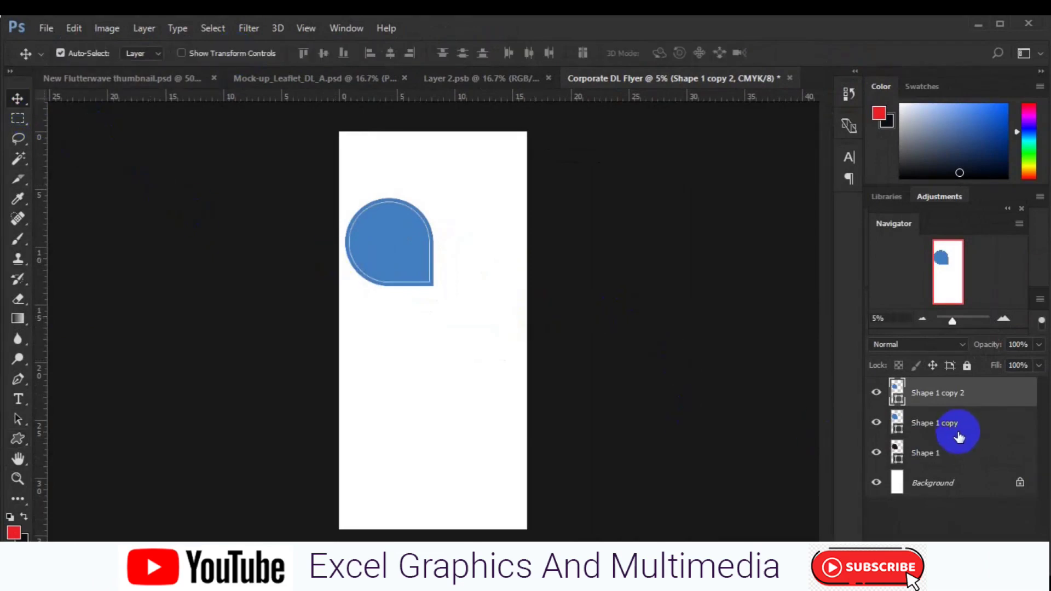
{"action": "left_click", "coordinate": [955, 450], "text": "shift"}
{"action": "key", "text": "ctrl+g"}
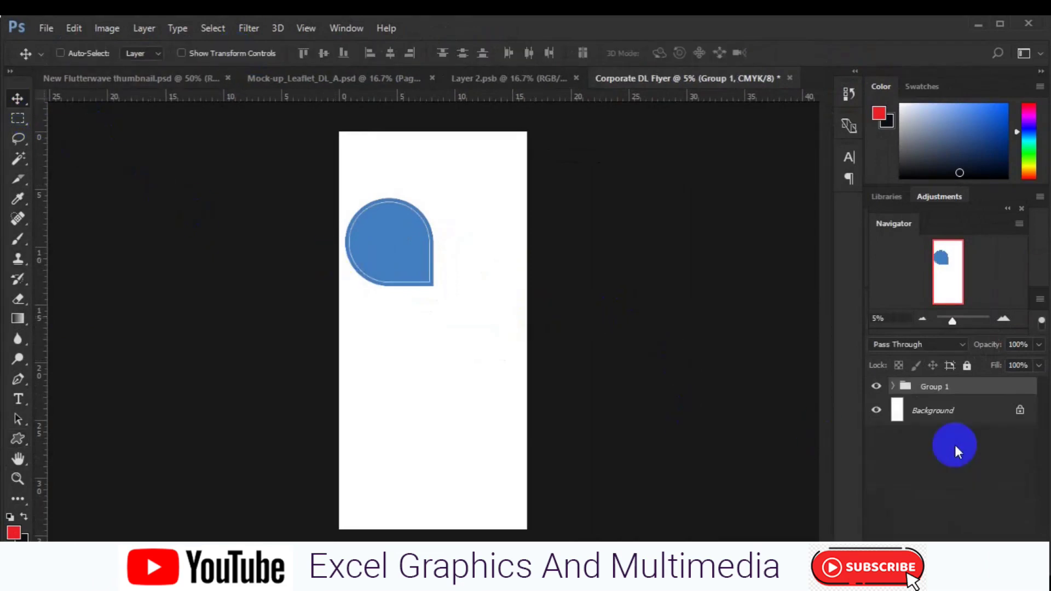
- Duplicate Group 1 and move the copy straight down below the original
{"action": "left_click", "coordinate": [382, 241]}
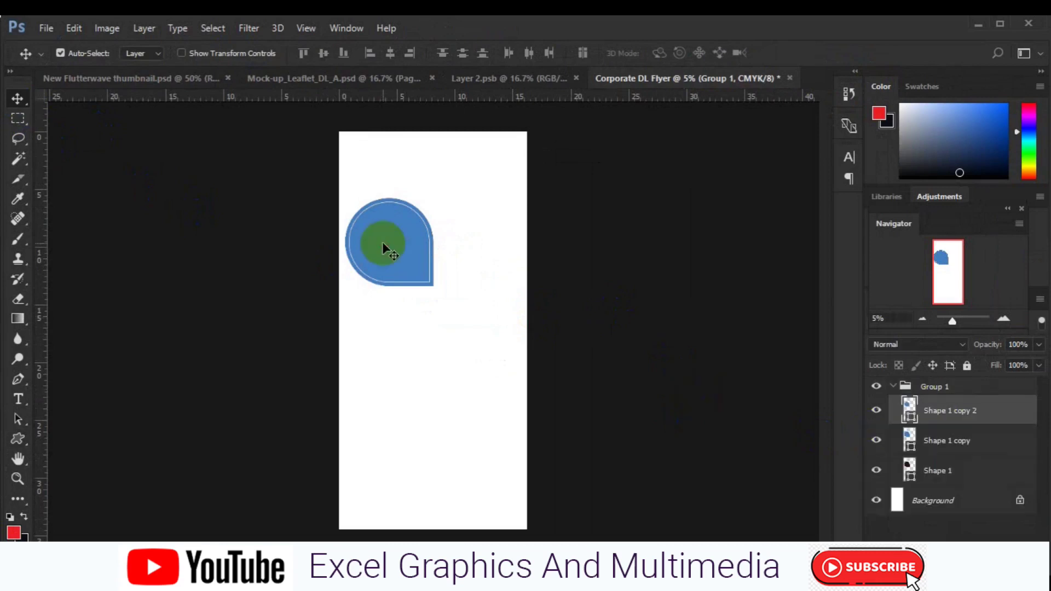
{"action": "left_click", "coordinate": [938, 474]}
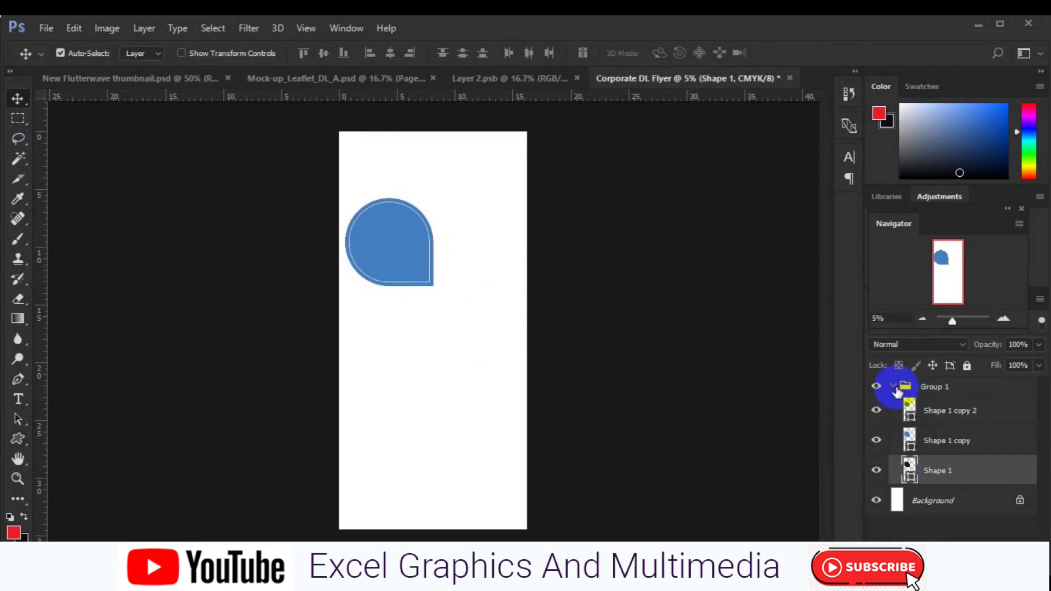
{"action": "left_click", "coordinate": [900, 387]}
{"action": "key", "text": "ctrl+j"}
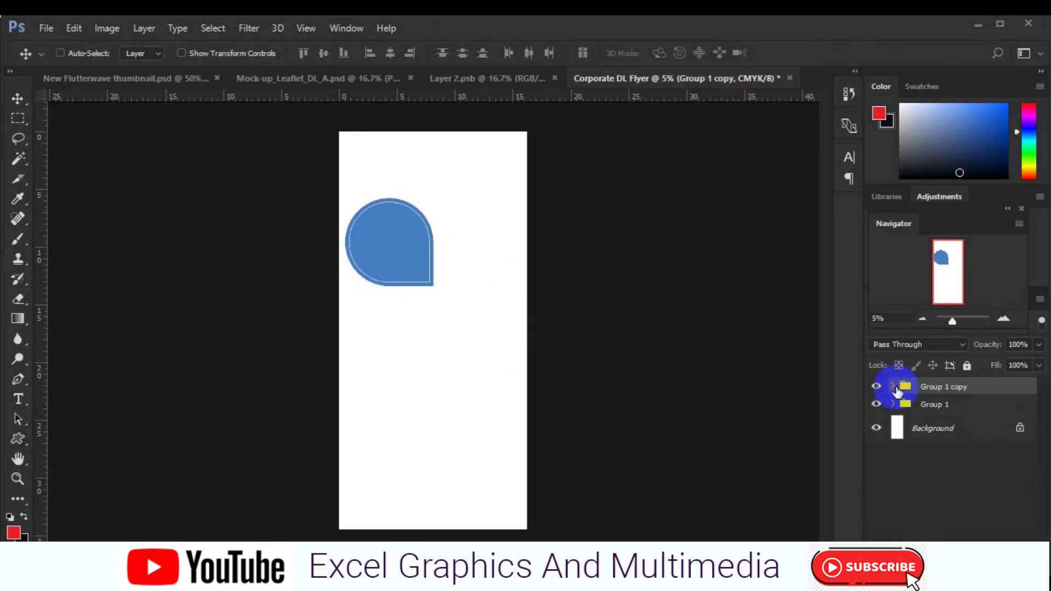
{"action": "key", "text": "ctrl+t"}
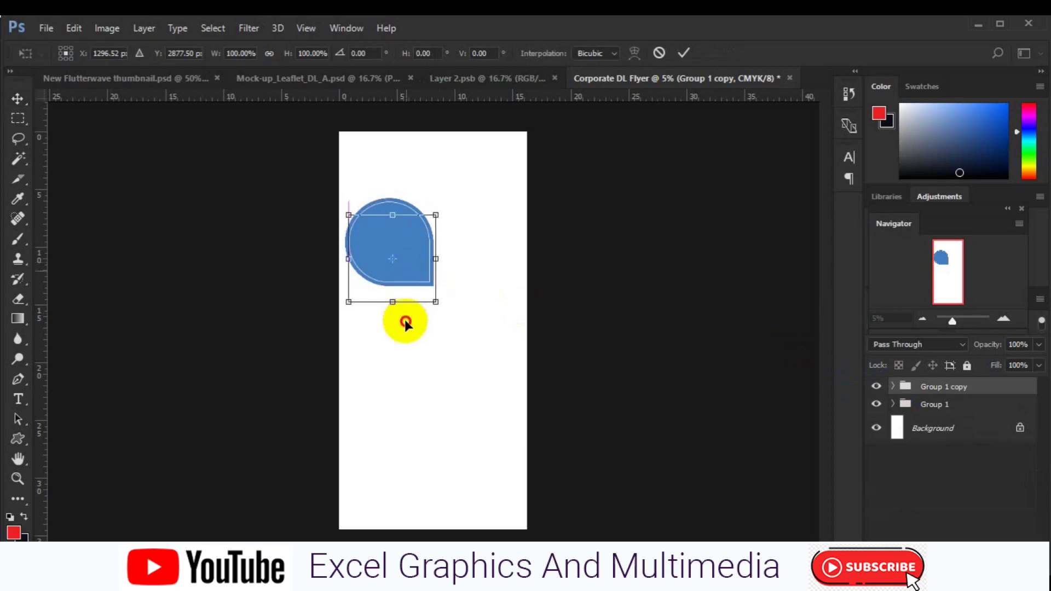
{"action": "left_click_drag", "start_coordinate": [406, 285], "coordinate": [408, 340]}
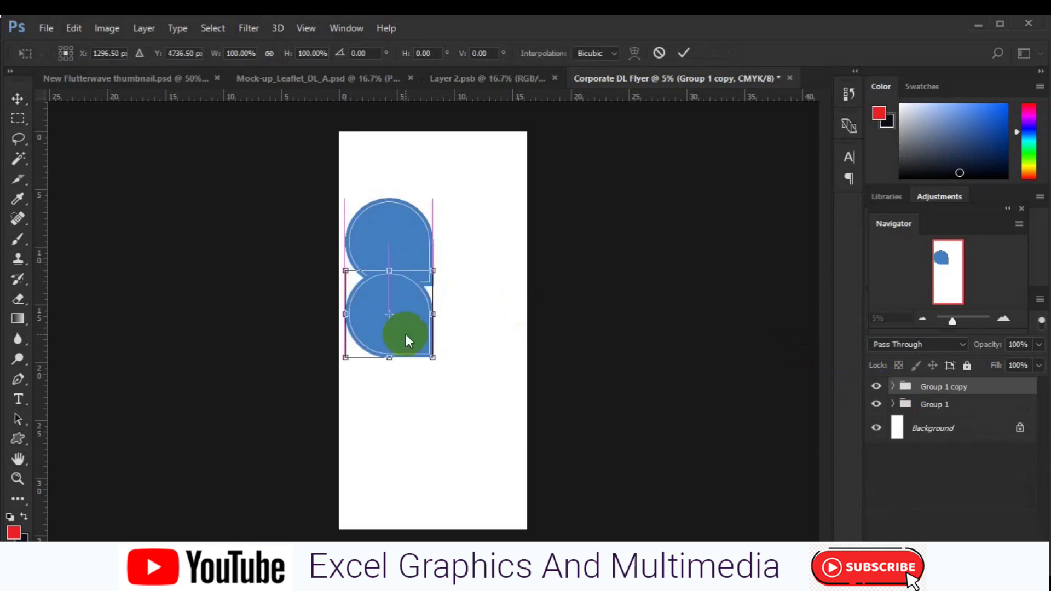
- Flip the copy vertically and fit it directly under the top petal
{"action": "right_click", "coordinate": [406, 335]}
{"action": "left_click", "coordinate": [451, 314]}
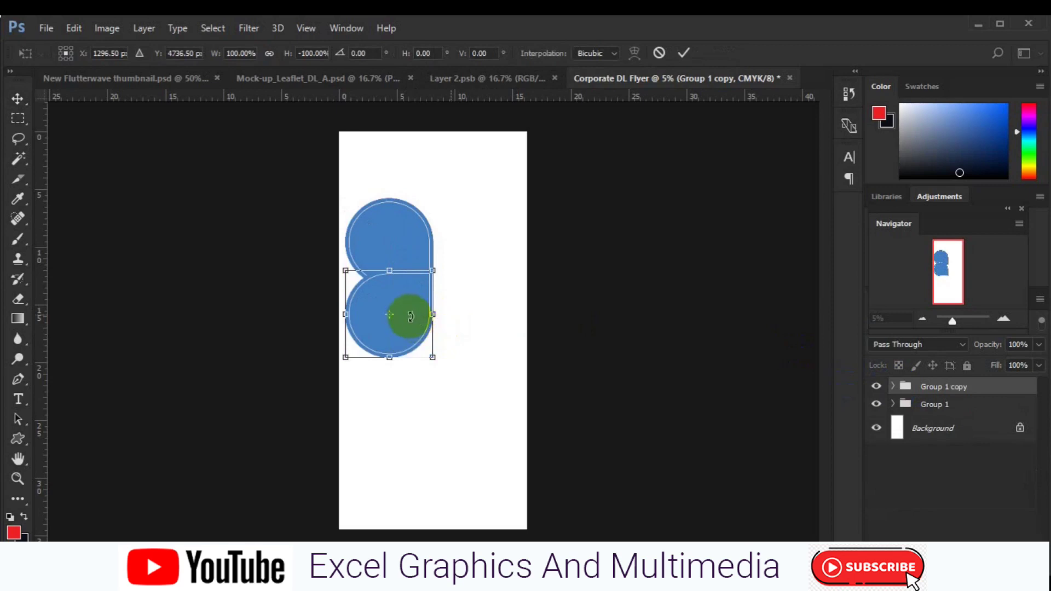
{"action": "mouse_move", "coordinate": [411, 331]}
{"action": "left_mouse_down"}
{"action": "mouse_move", "coordinate": [413, 359]}
{"action": "mouse_move", "coordinate": [412, 344]}
{"action": "left_mouse_up"}
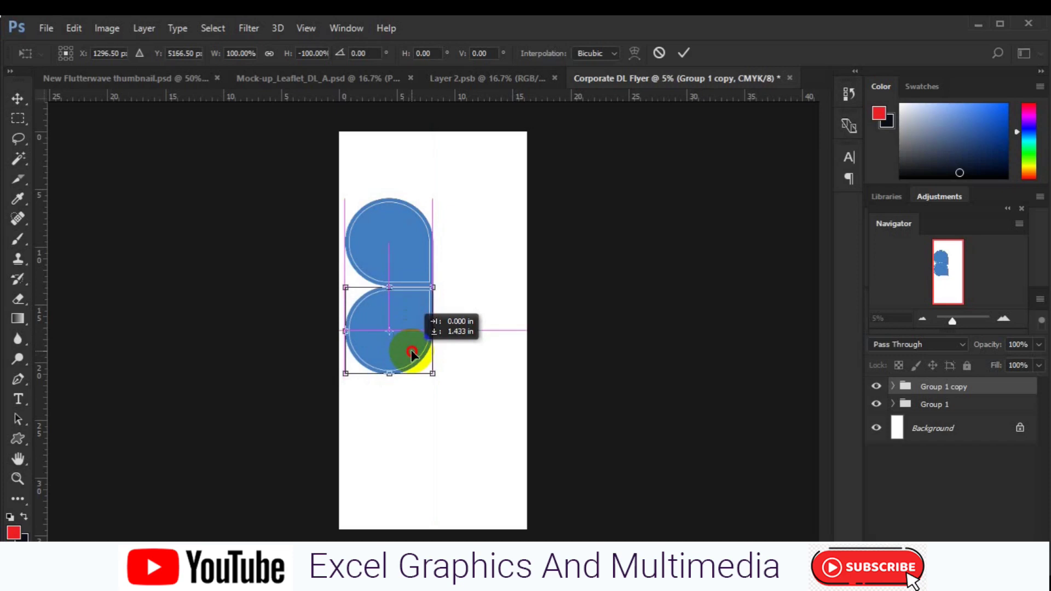
{"action": "left_click_drag", "start_coordinate": [411, 350], "coordinate": [411, 352]}
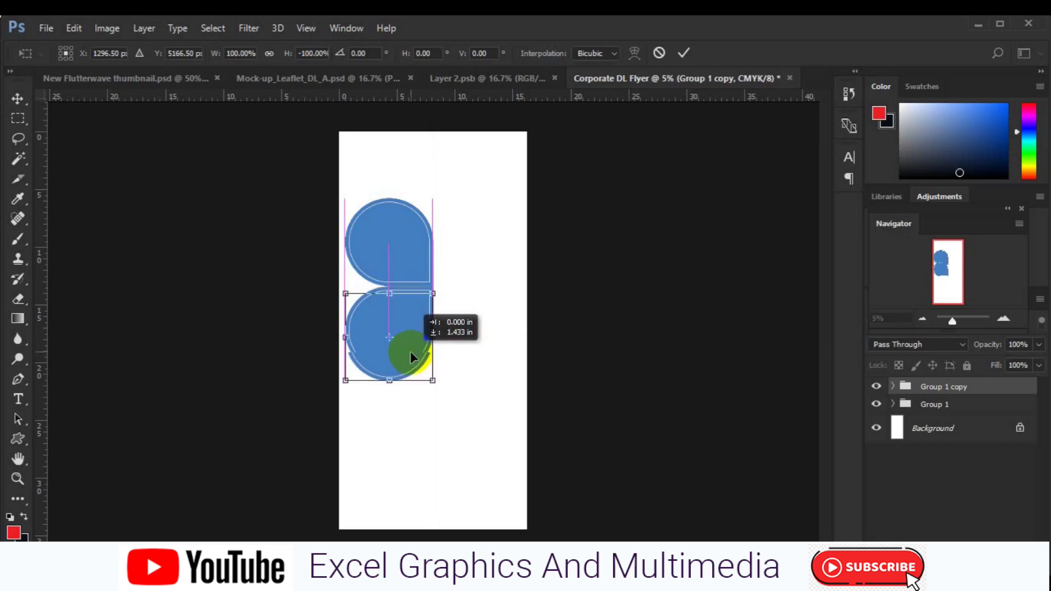
{"action": "left_click_drag", "start_coordinate": [411, 353], "coordinate": [411, 354]}
{"action": "key", "text": "Up"}
{"action": "key", "text": "Up"}
{"action": "key", "text": "Up"}
{"action": "key", "text": "Up"}
{"action": "key", "text": "Up"}
{"action": "left_click", "coordinate": [564, 411]}
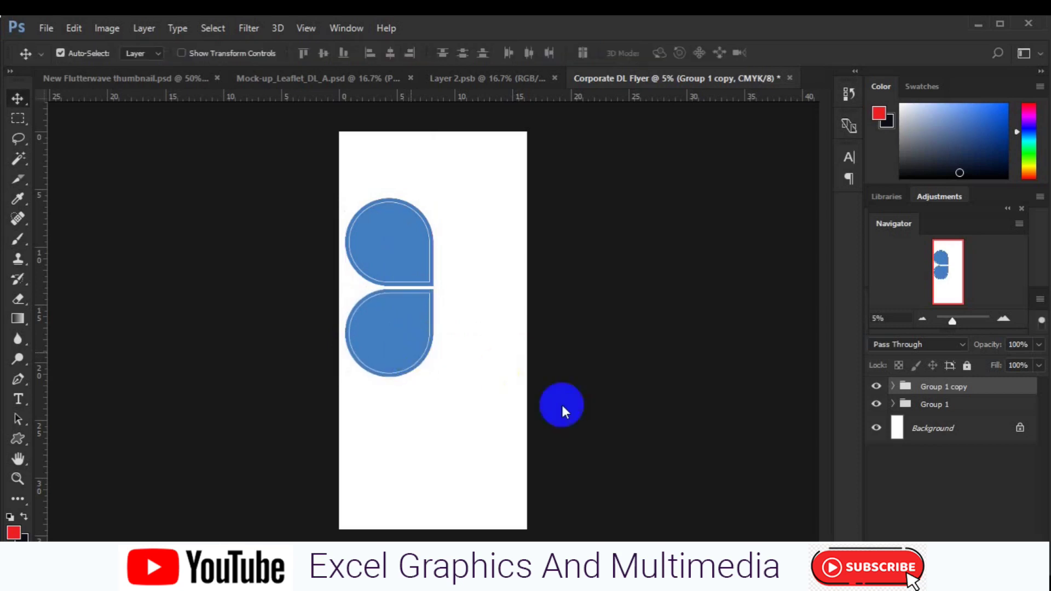
- Group the two petal groups and rotate the copied pair 180°
{"action": "left_click", "coordinate": [939, 409], "text": "shift"}
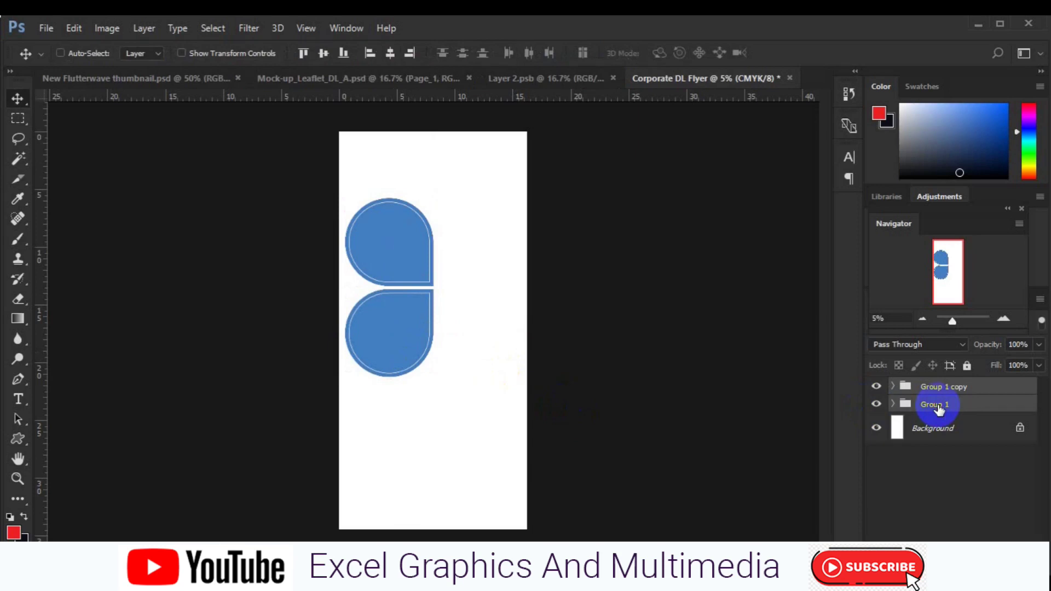
{"action": "key", "text": "ctrl+g"}
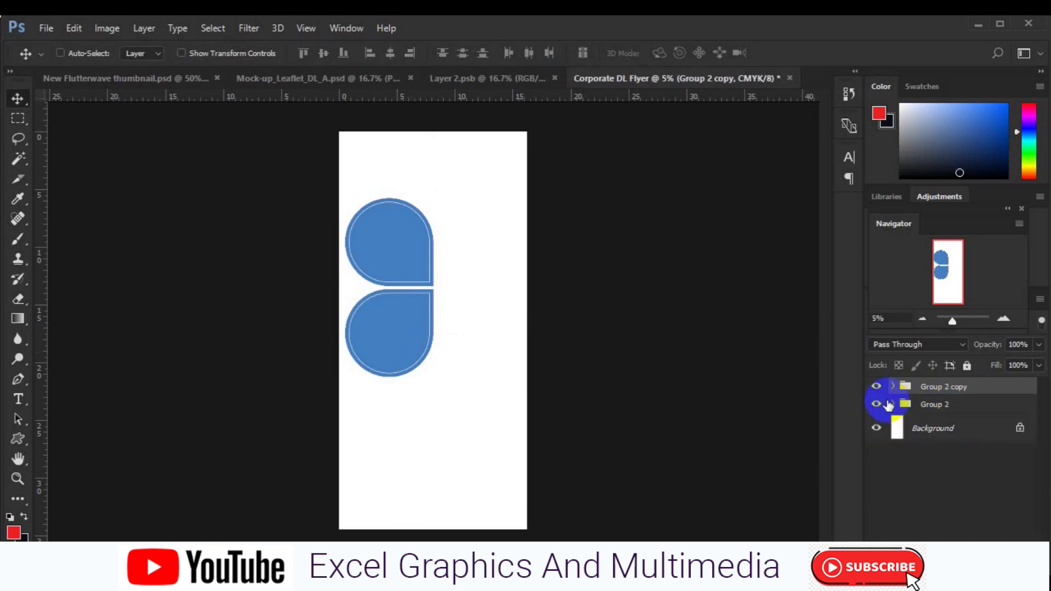
{"action": "key", "text": "ctrl+t"}
{"action": "right_click", "coordinate": [402, 317]}
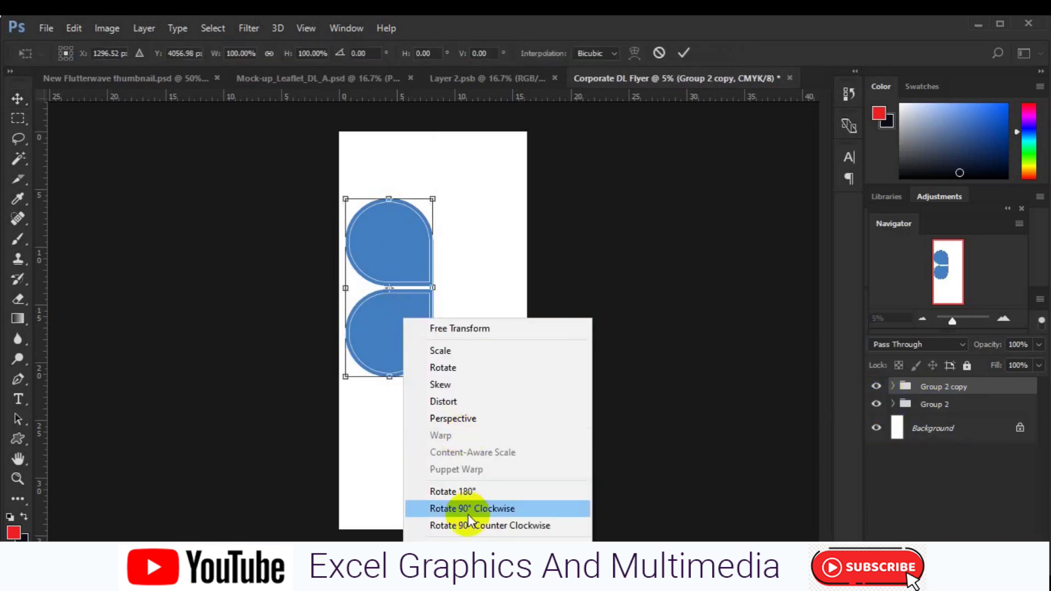
{"action": "left_click", "coordinate": [470, 492]}
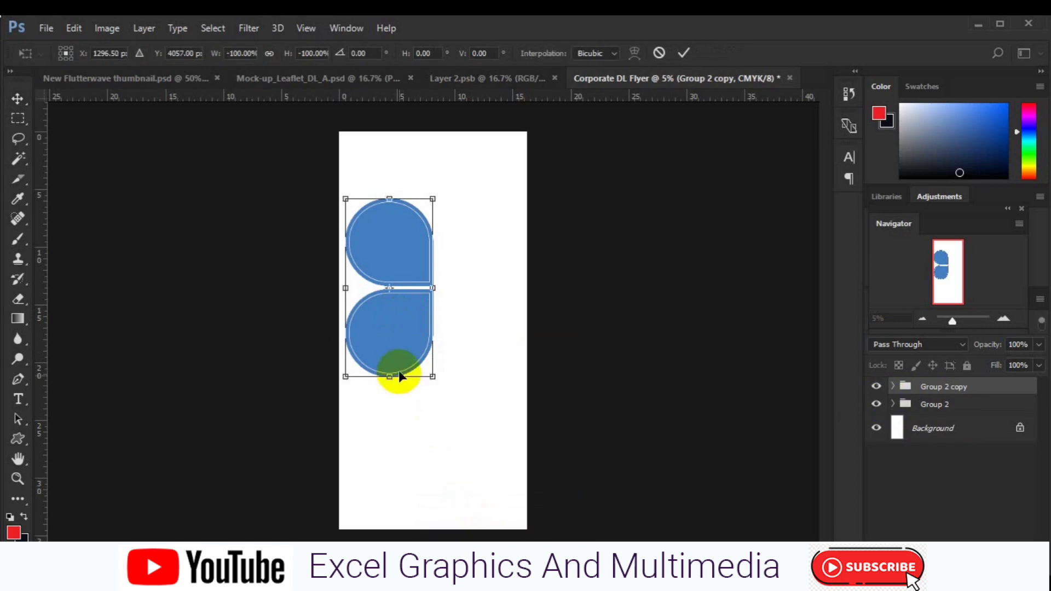
- Place the rotated pair to the right, snug against the original petals
{"action": "left_click_drag", "start_coordinate": [403, 343], "coordinate": [494, 337]}
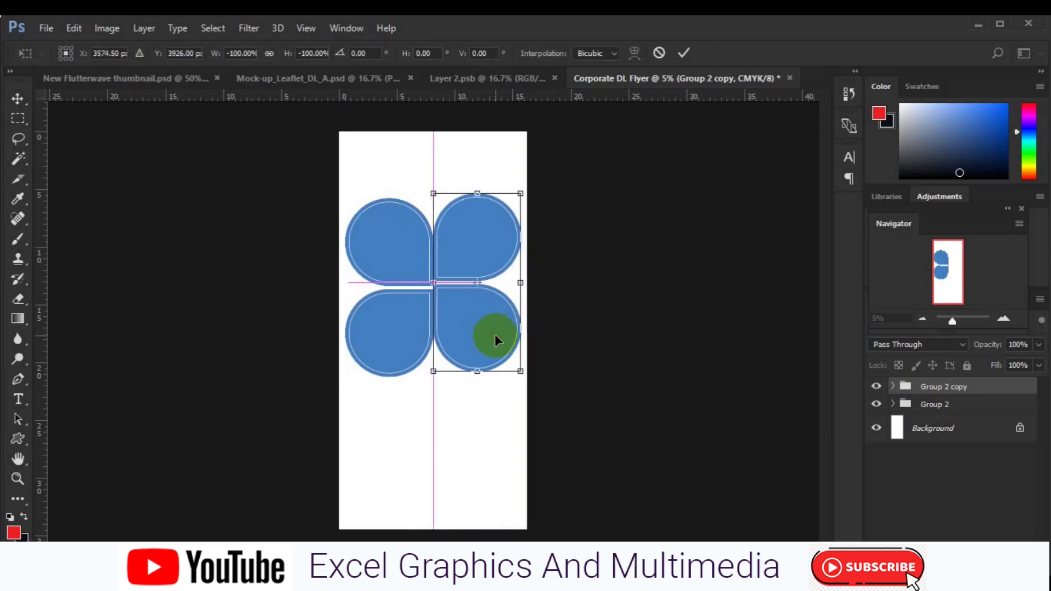
{"action": "key", "text": "ctrl+plus"}
{"action": "key", "text": "ctrl+plus"}
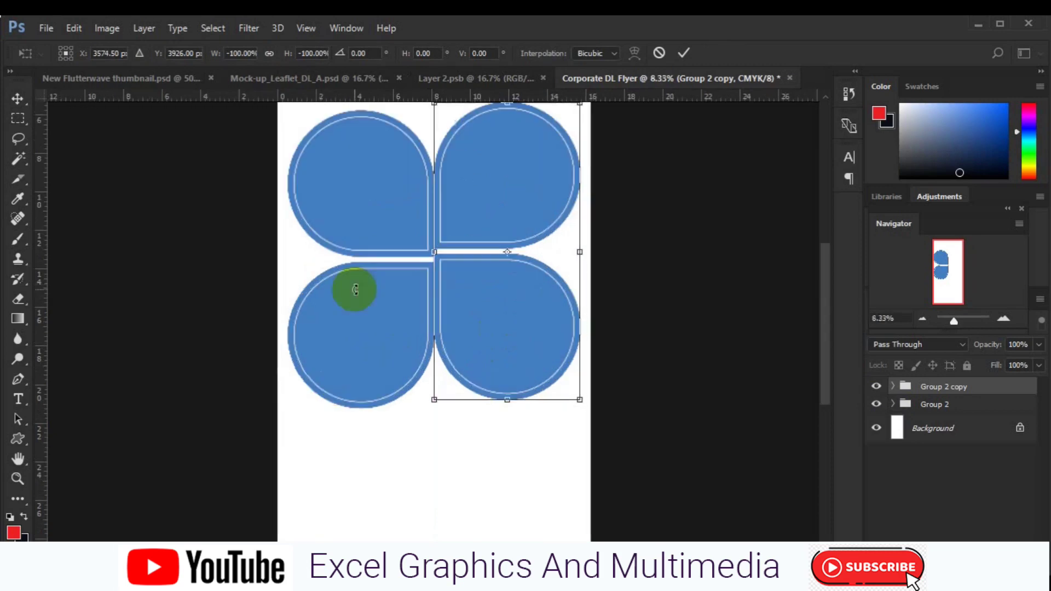
{"action": "left_click_drag", "start_coordinate": [505, 334], "coordinate": [502, 335]}
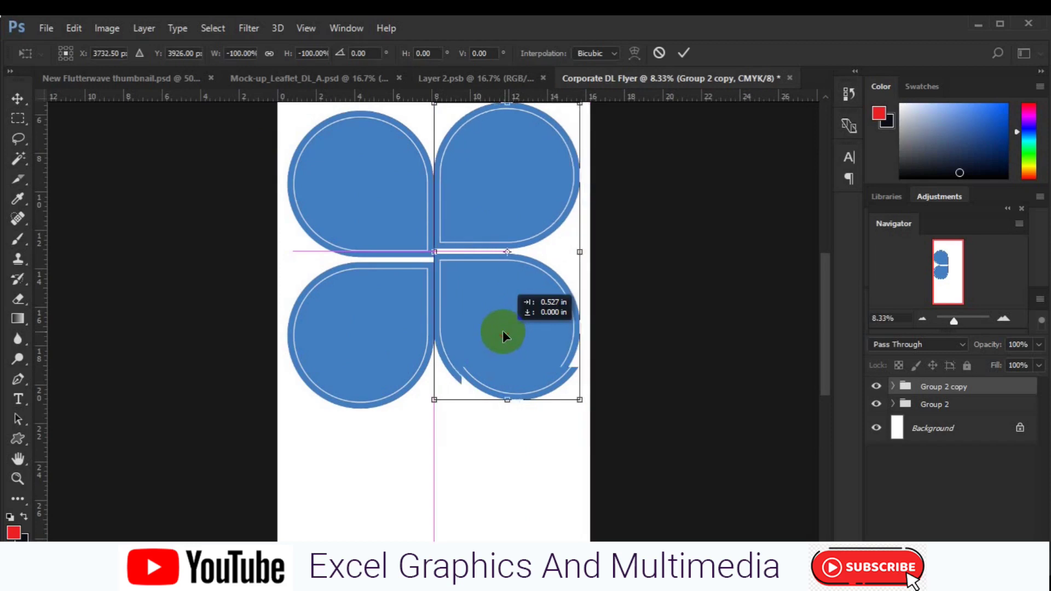
{"action": "left_click_drag", "start_coordinate": [502, 330], "coordinate": [503, 329]}
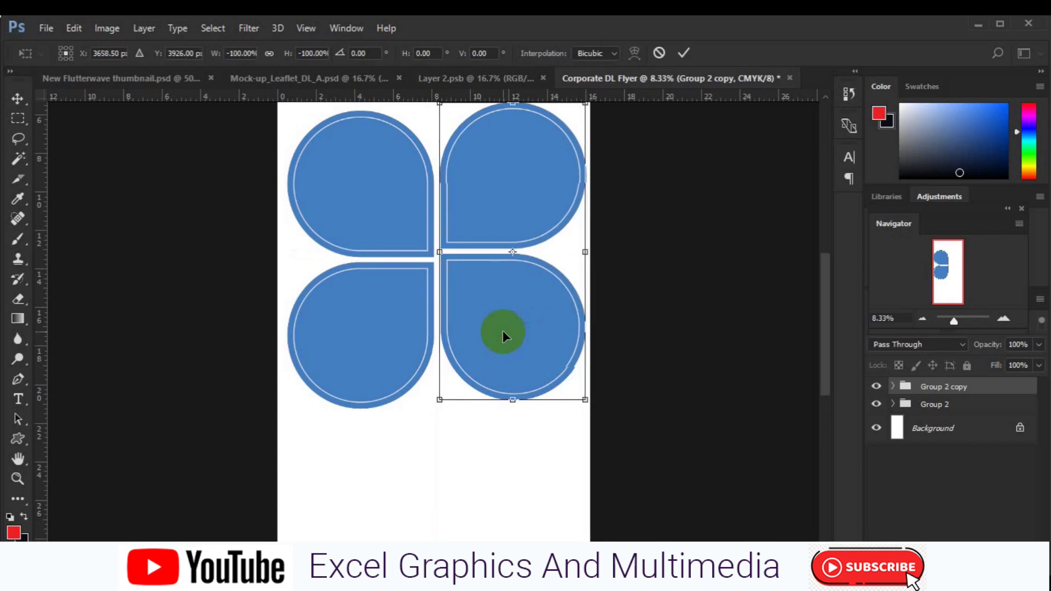
{"action": "key", "text": "Return"}
{"action": "left_click", "coordinate": [934, 404], "text": "shift"}
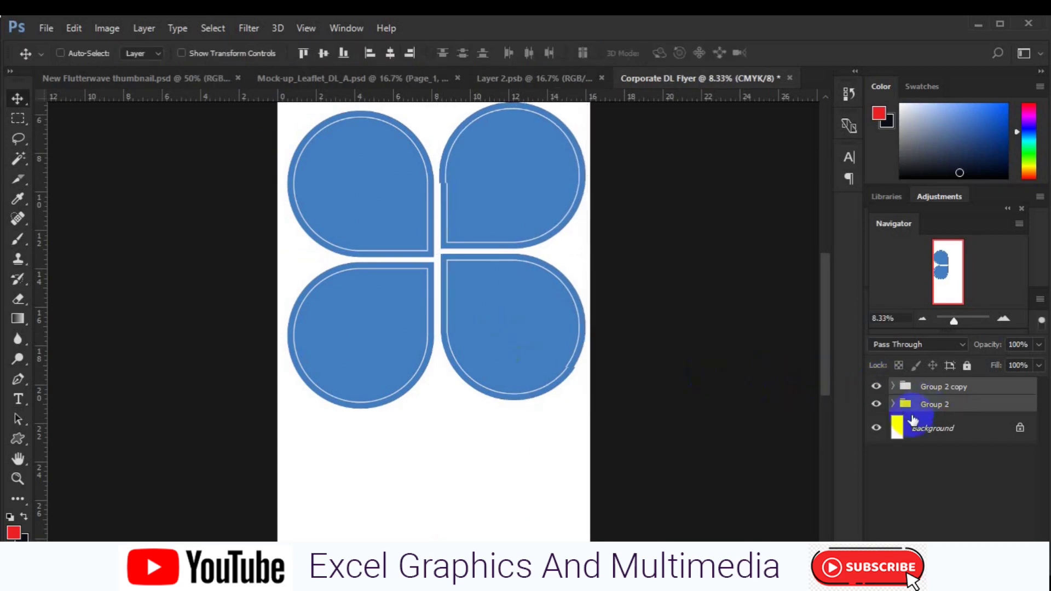
- Shrink the left petal pair, Group 2
{"action": "left_click", "coordinate": [325, 54]}
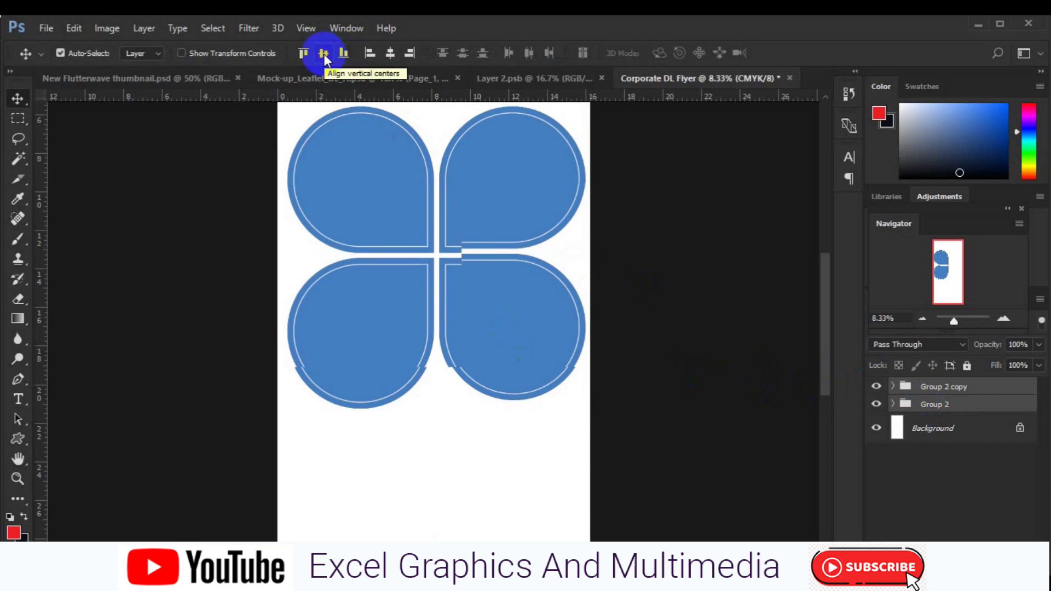
{"action": "left_click", "coordinate": [926, 406]}
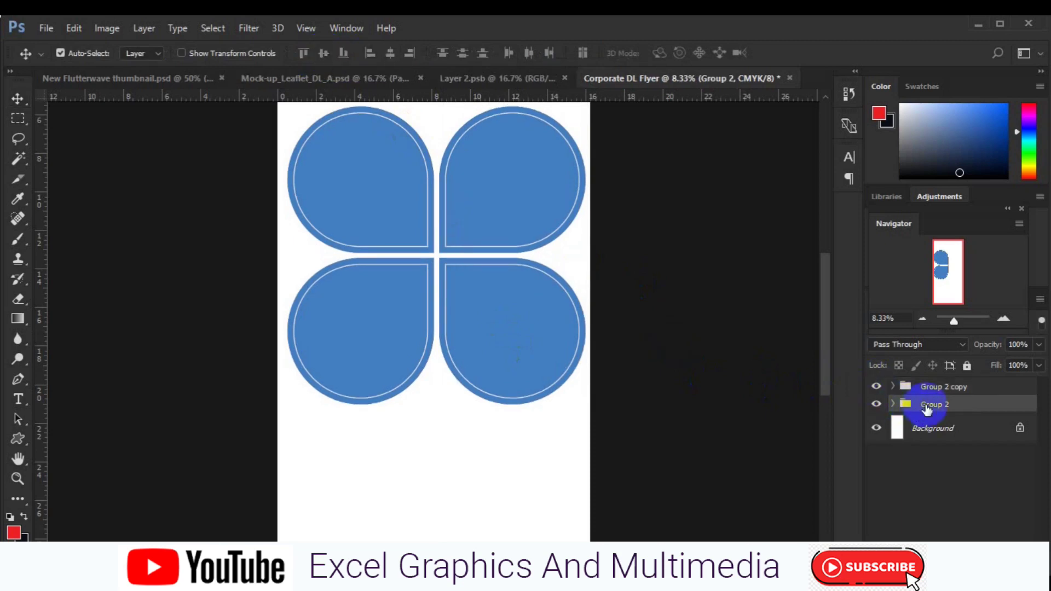
{"action": "key", "text": "ctrl+t"}
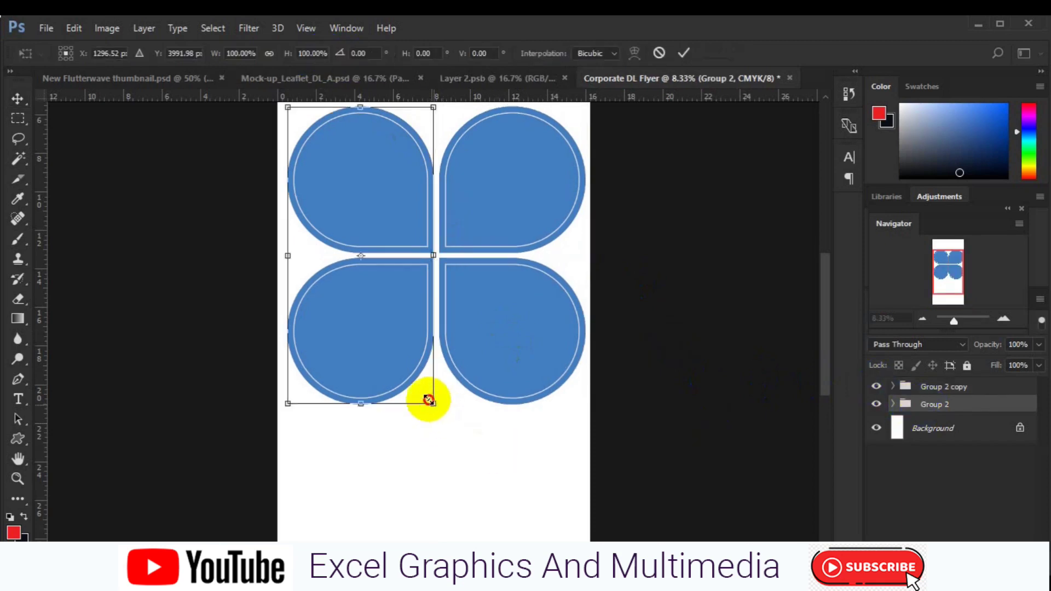
{"action": "left_click_drag", "start_coordinate": [433, 403], "coordinate": [405, 339]}
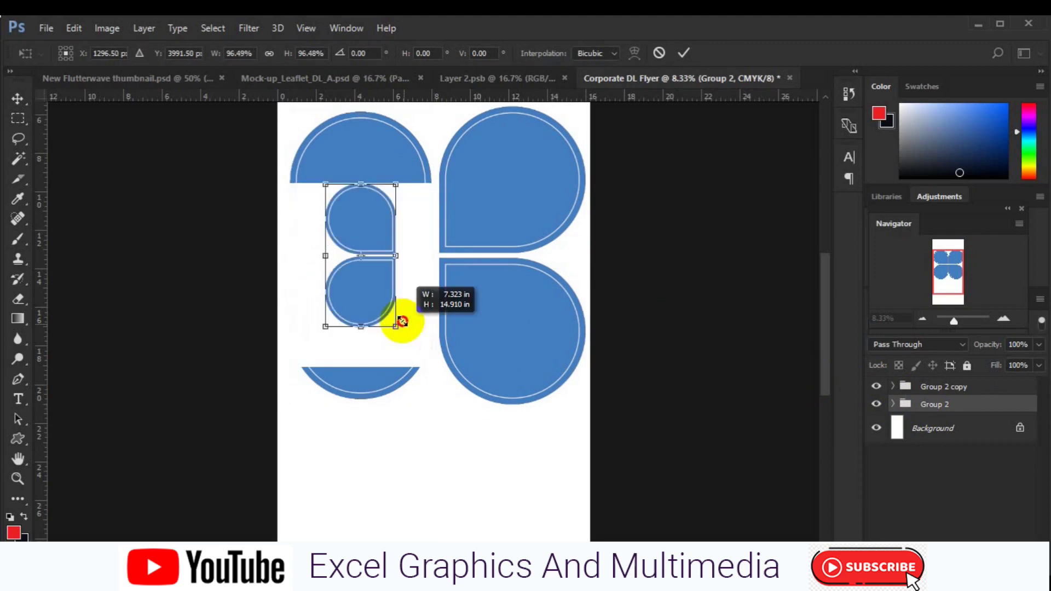
{"action": "left_click_drag", "start_coordinate": [407, 340], "coordinate": [411, 344]}
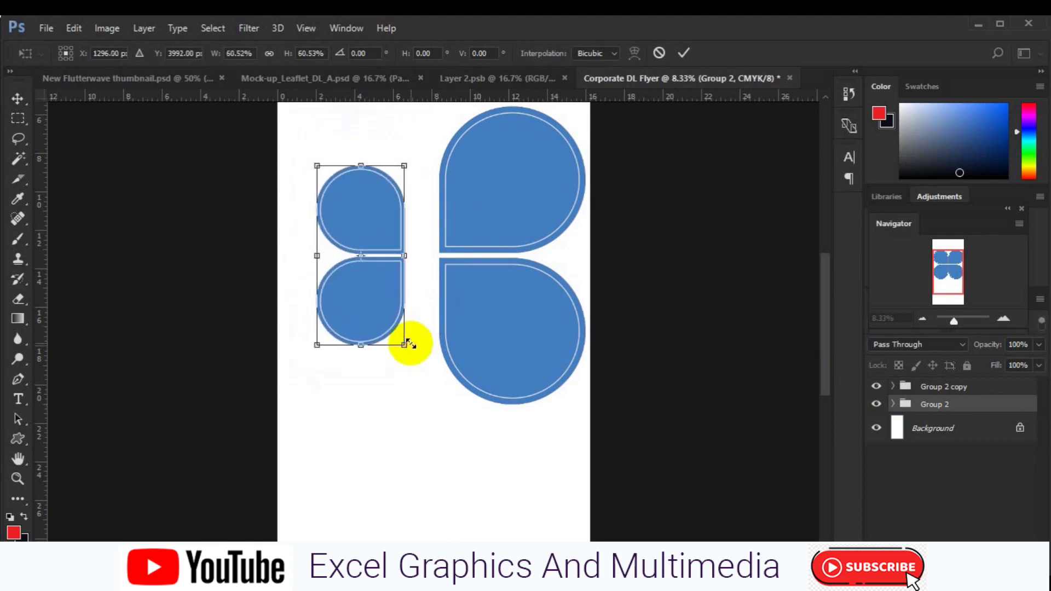
{"action": "left_click", "coordinate": [947, 404]}
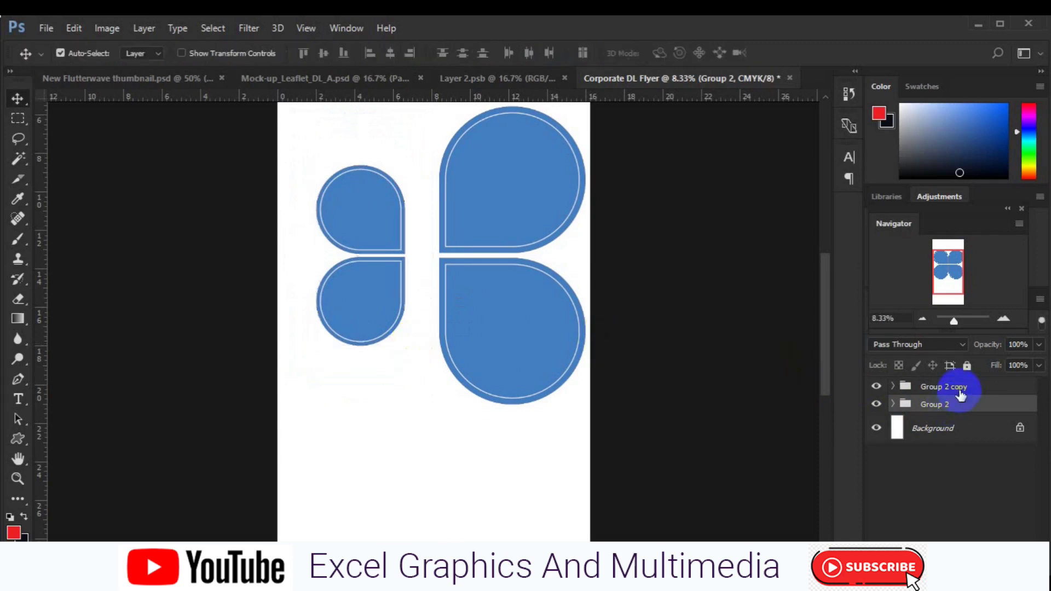
- Enlarge the right petal pair, Group 2 copy
{"action": "left_click", "coordinate": [959, 389]}
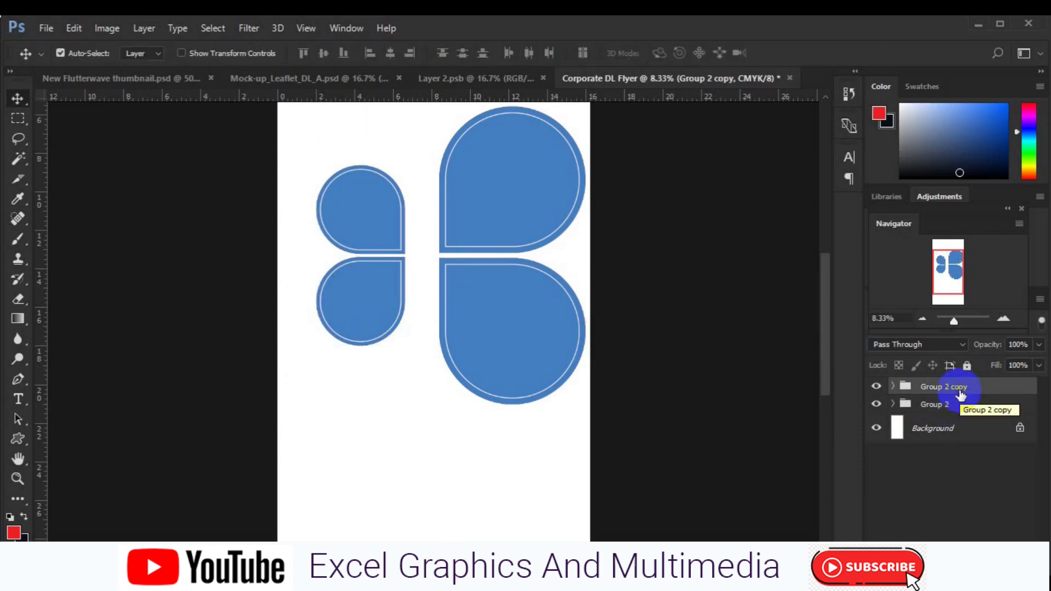
{"action": "key", "text": "ctrl+t"}
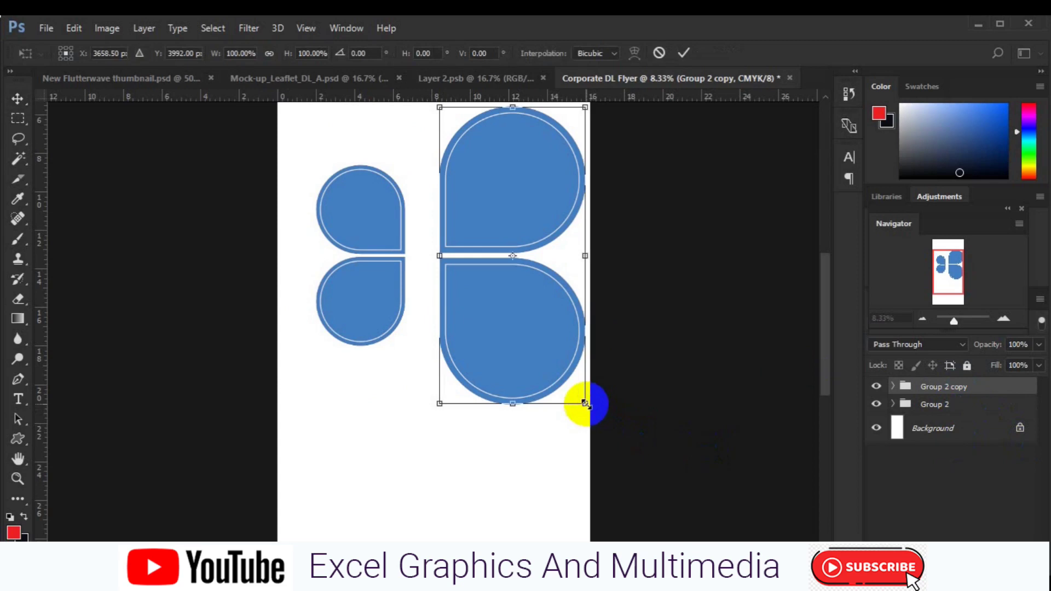
{"action": "left_click_drag", "start_coordinate": [585, 404], "coordinate": [593, 421]}
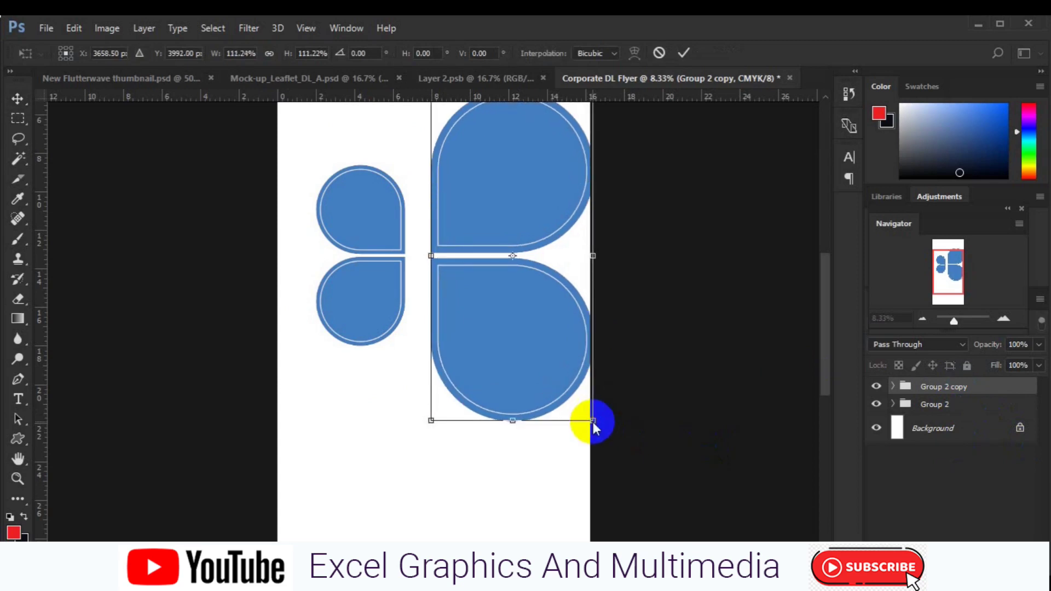
{"action": "key", "text": "alt+space"}
- Scale Group 2 to 115% and move it against the right petals
{"action": "left_click", "coordinate": [683, 52]}
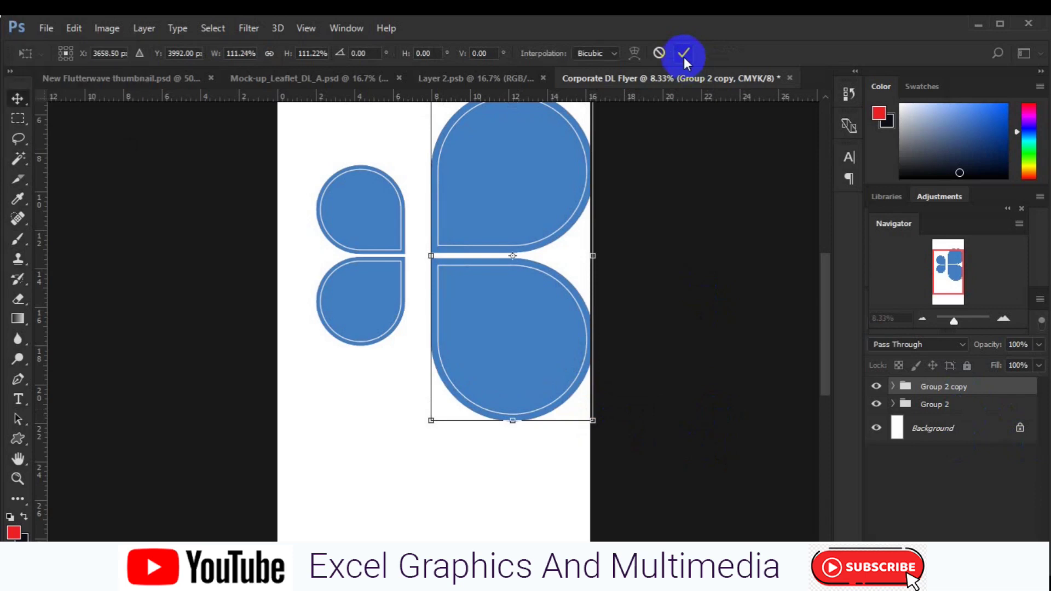
{"action": "left_click", "coordinate": [932, 415]}
{"action": "key", "text": "ctrl+t"}
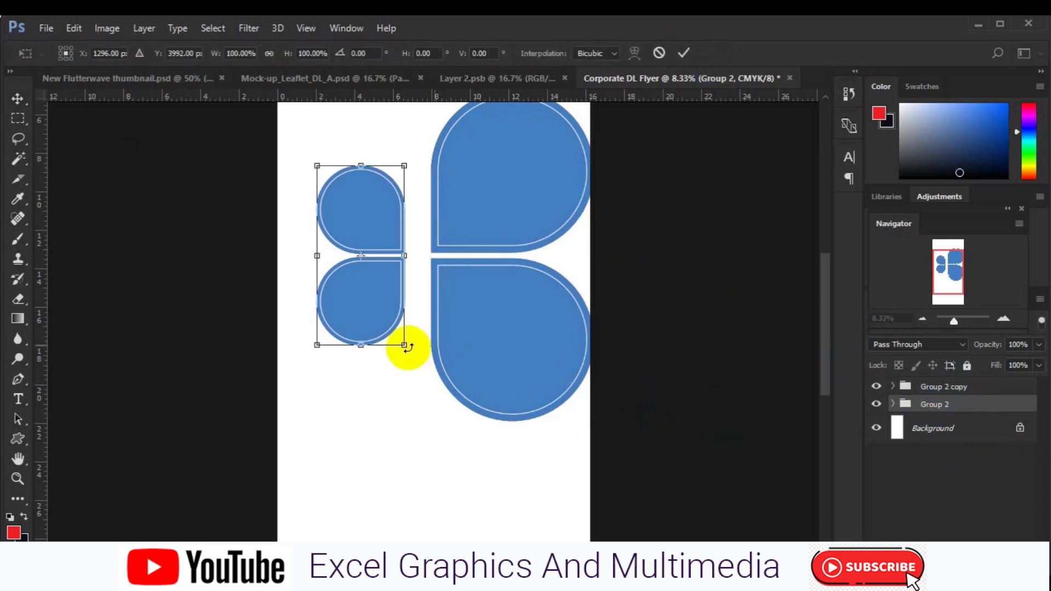
{"action": "left_click_drag", "start_coordinate": [404, 346], "coordinate": [412, 362]}
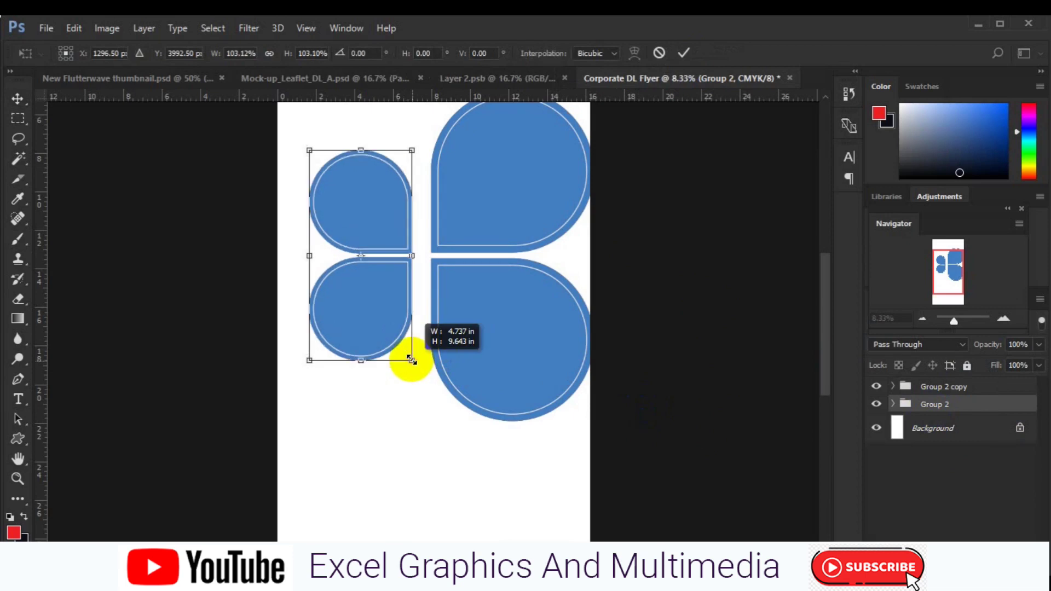
{"action": "left_click_drag", "start_coordinate": [411, 360], "coordinate": [410, 358]}
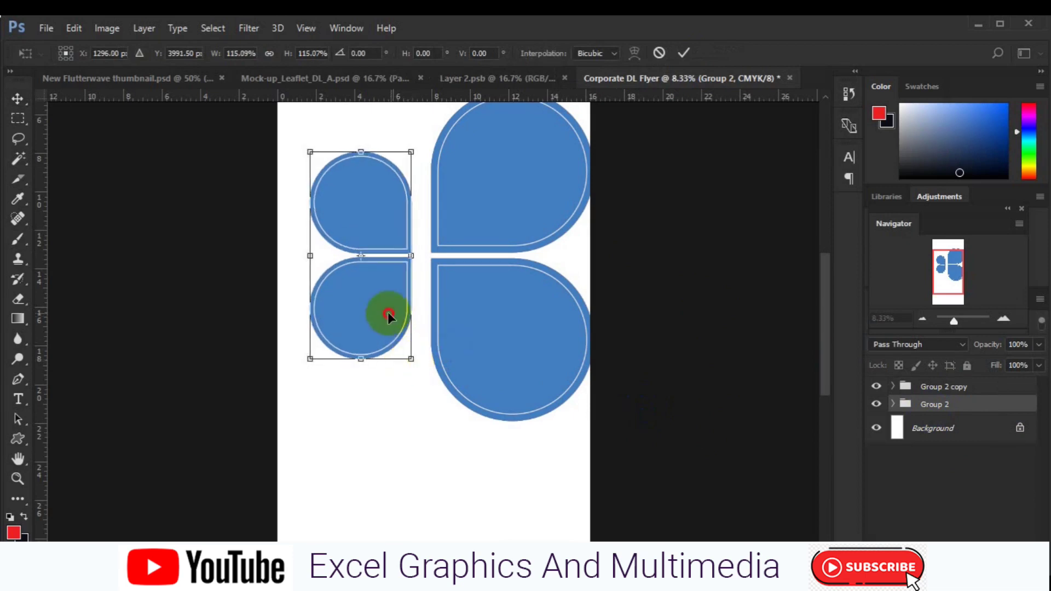
{"action": "left_click_drag", "start_coordinate": [395, 314], "coordinate": [402, 313]}
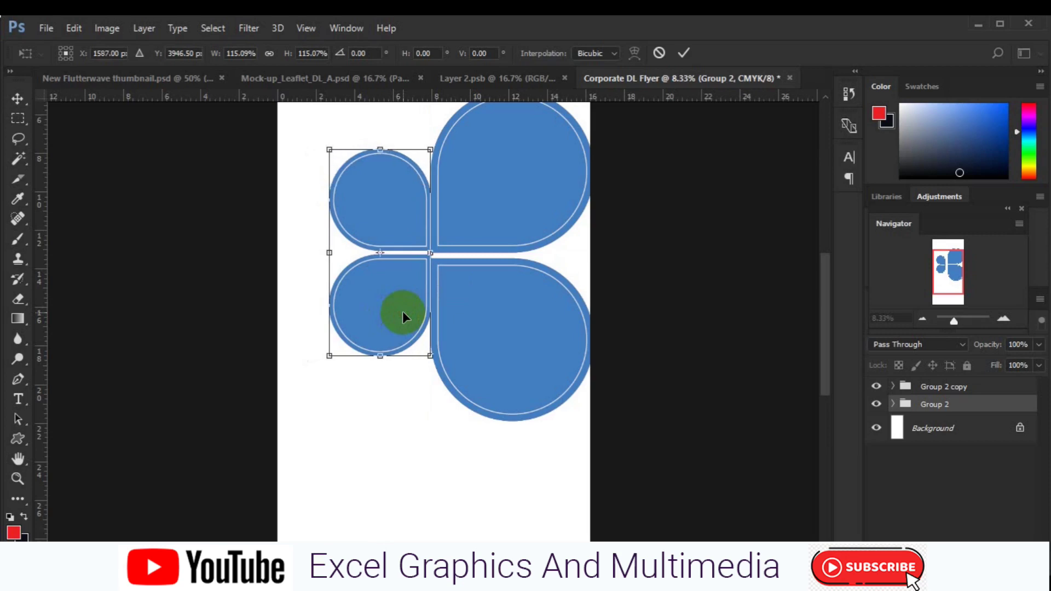
{"action": "left_click_drag", "start_coordinate": [402, 312], "coordinate": [402, 310]}
{"action": "key", "text": "Return"}
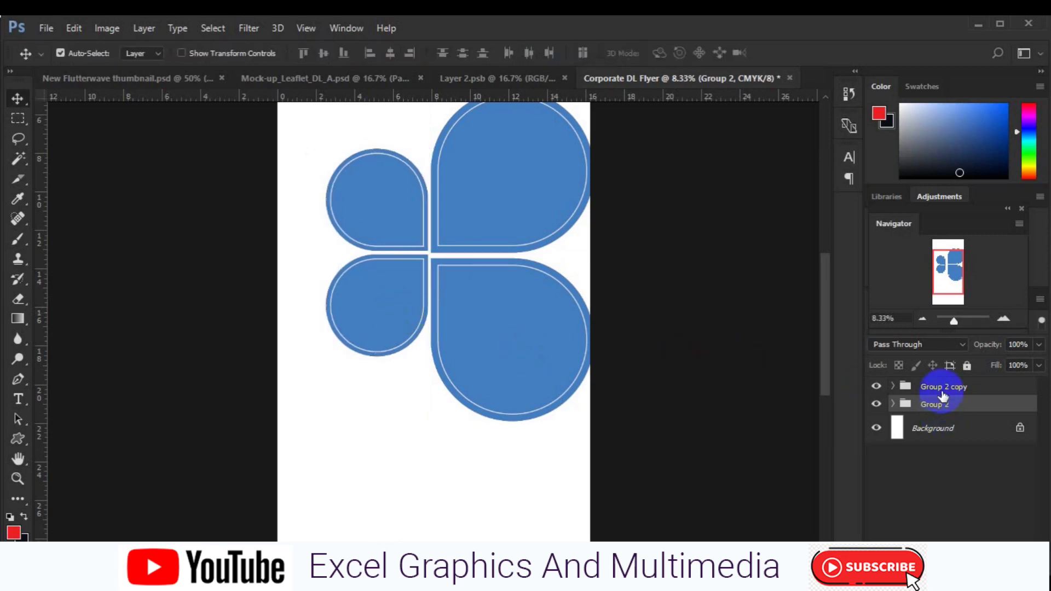
{"action": "left_click", "coordinate": [941, 389], "text": "shift"}
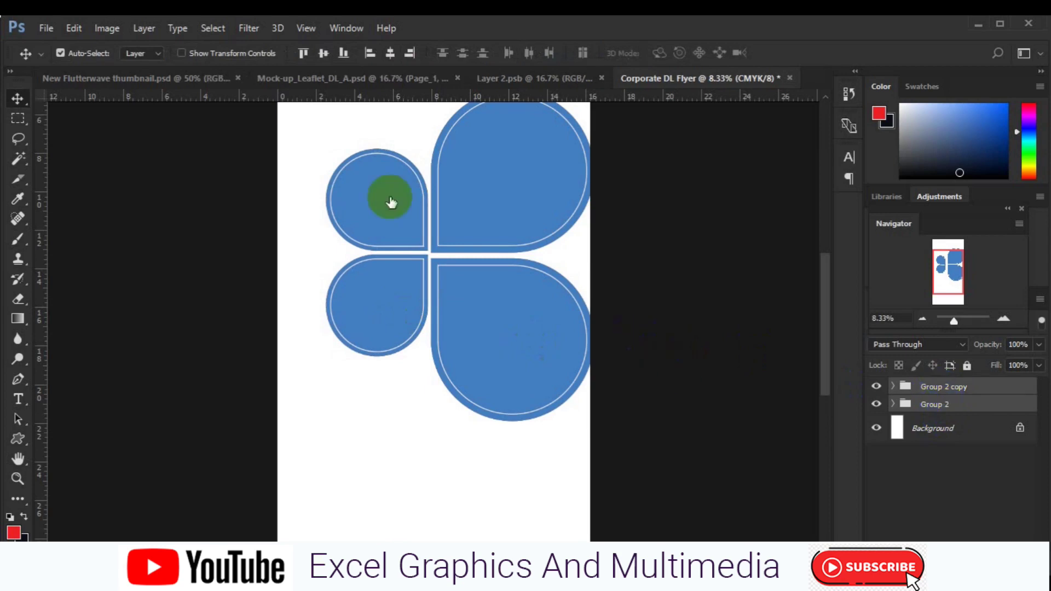
- Combine both petal pairs into Group 3 and centre it on the page
{"action": "left_click", "coordinate": [323, 55]}
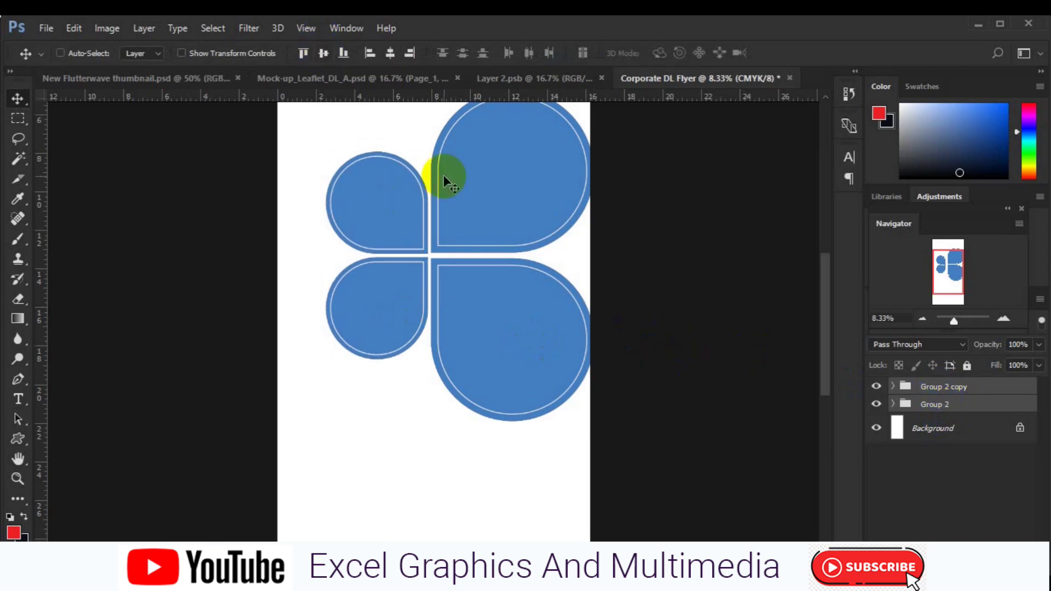
{"action": "key", "text": "ctrl+g"}
{"action": "key", "text": "ctrl+a"}
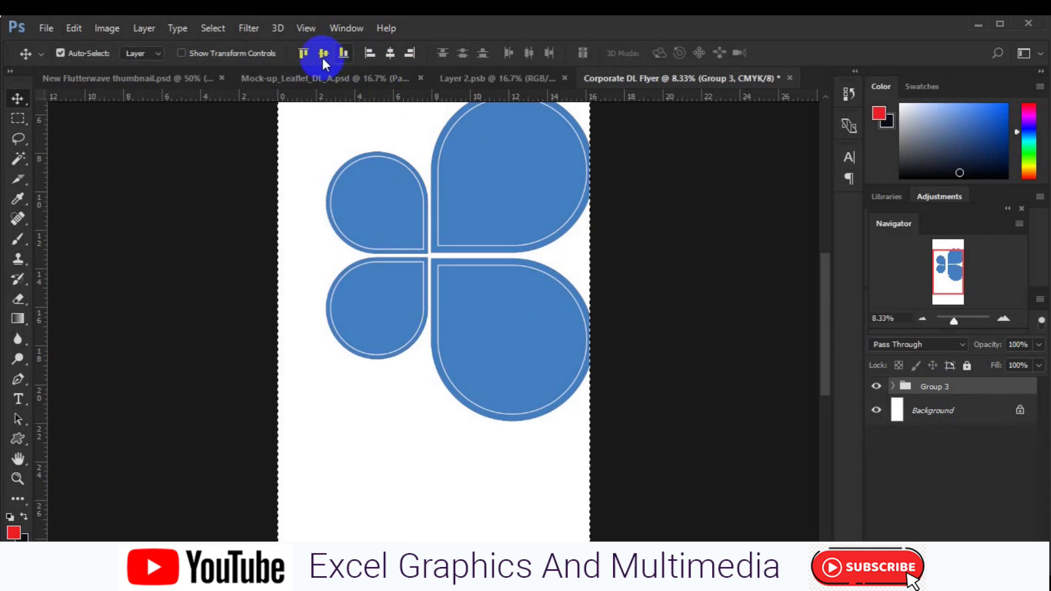
{"action": "left_click", "coordinate": [323, 54]}
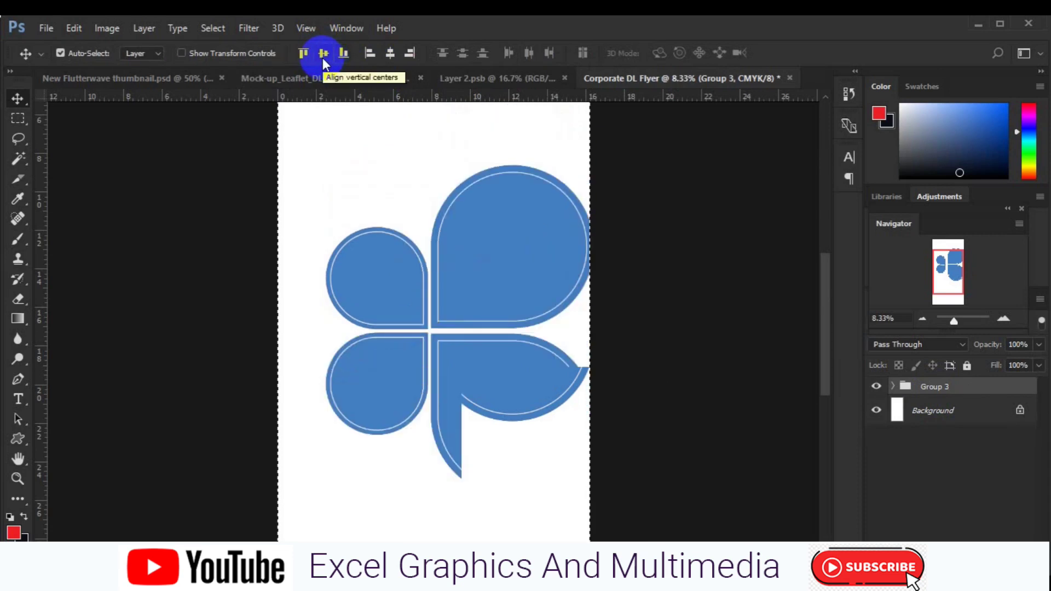
{"action": "left_click", "coordinate": [390, 59]}
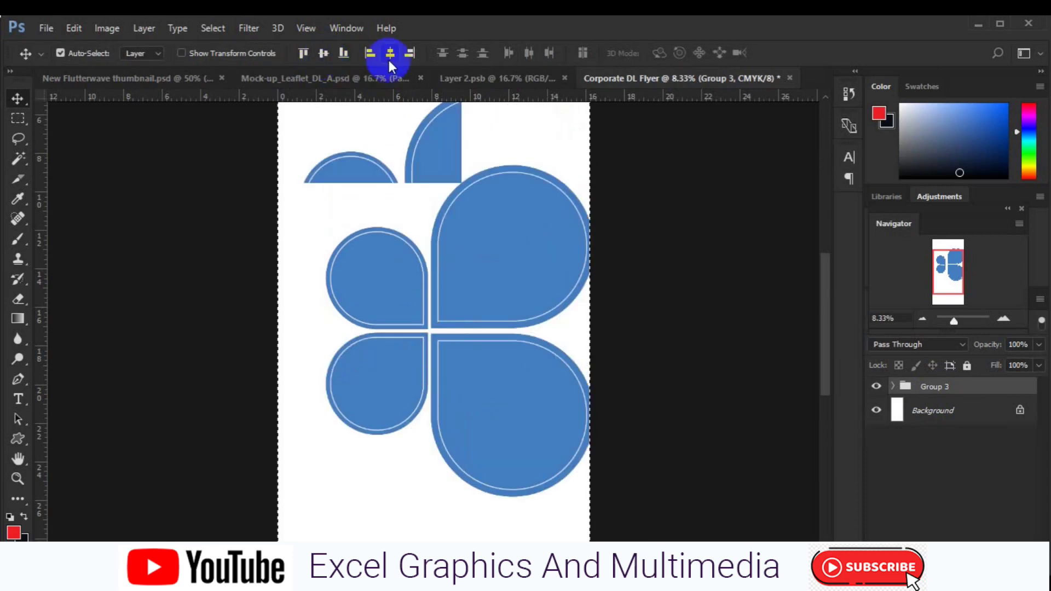
{"action": "left_click", "coordinate": [209, 32]}
{"action": "left_click", "coordinate": [231, 55]}
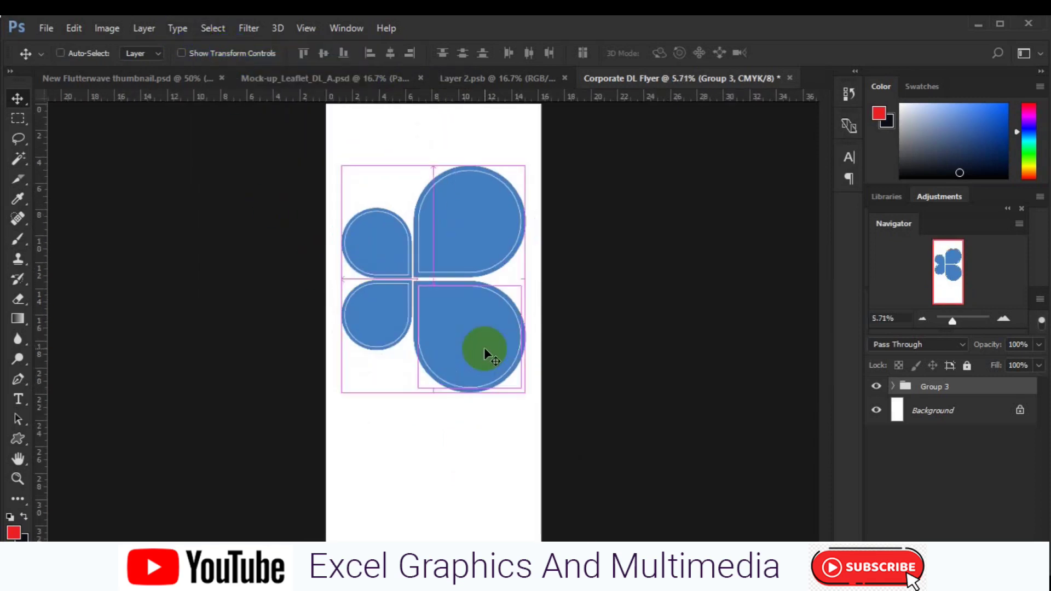
- Enlarge the whole clover to about 108.6%
{"action": "key", "text": "ctrl+t"}
{"action": "left_click_drag", "start_coordinate": [528, 398], "coordinate": [530, 400]}
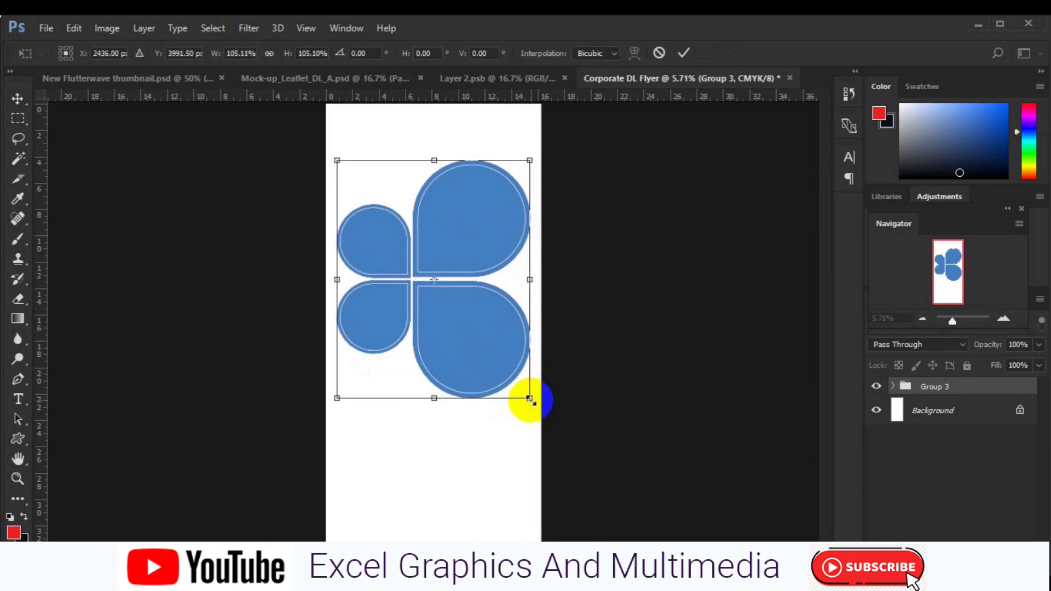
{"action": "left_click_drag", "start_coordinate": [533, 404], "coordinate": [532, 405]}
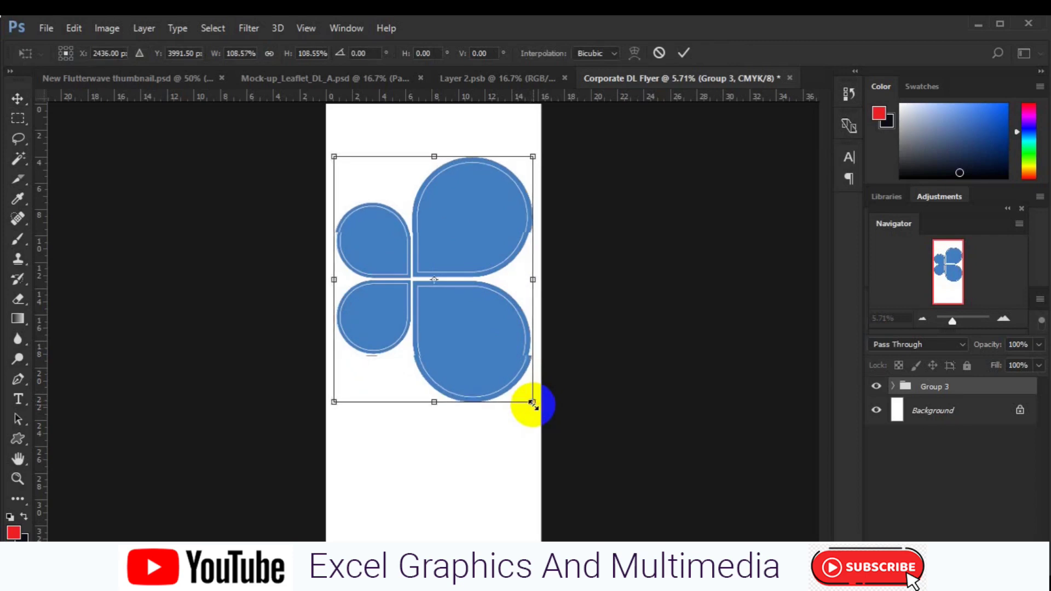
{"action": "key", "text": "Return"}
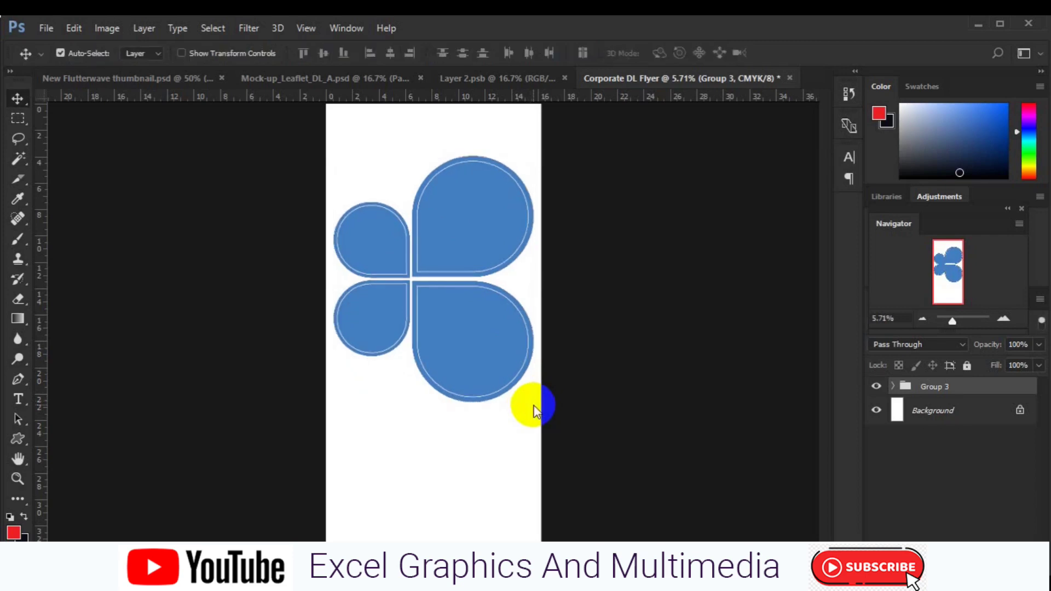
- Rename the lower petal groups B1 and B2 and align their top edges
{"action": "left_click", "coordinate": [320, 303]}
{"action": "left_click", "coordinate": [954, 489]}
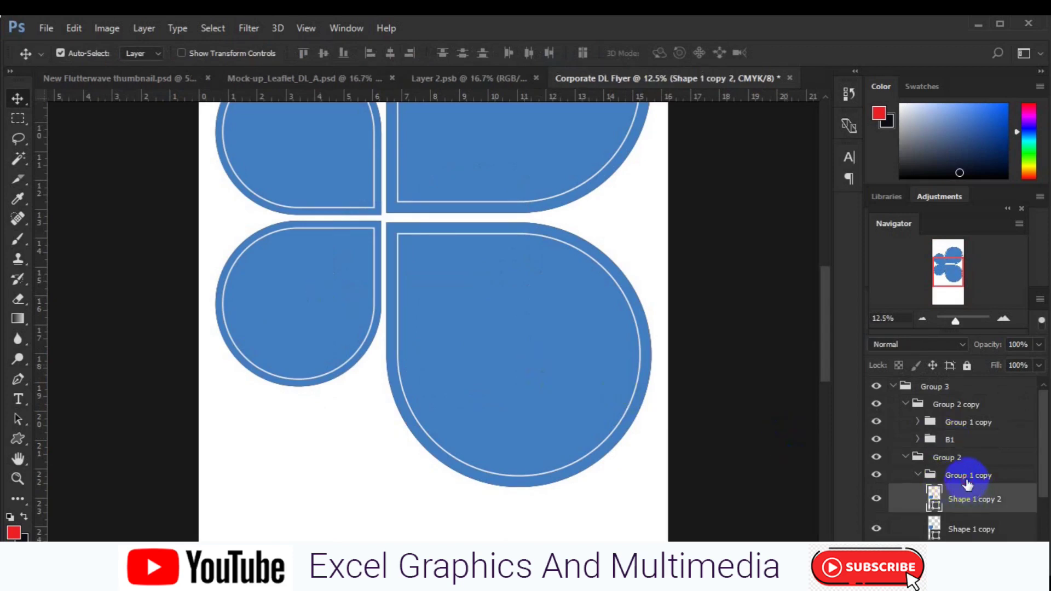
{"action": "left_click", "coordinate": [968, 476]}
{"action": "left_click", "coordinate": [917, 475]}
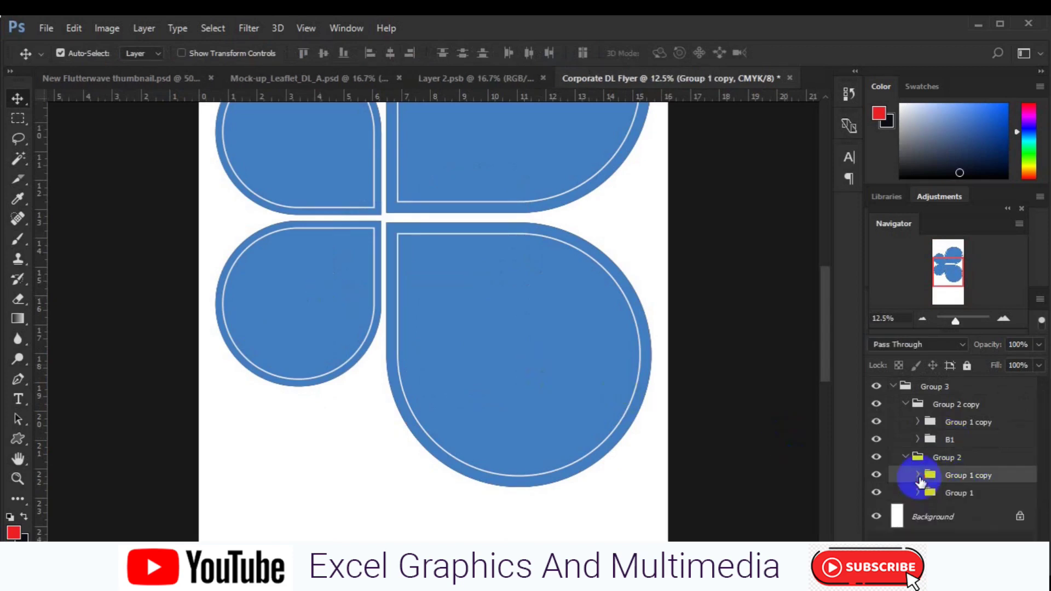
{"action": "left_click", "coordinate": [877, 479]}
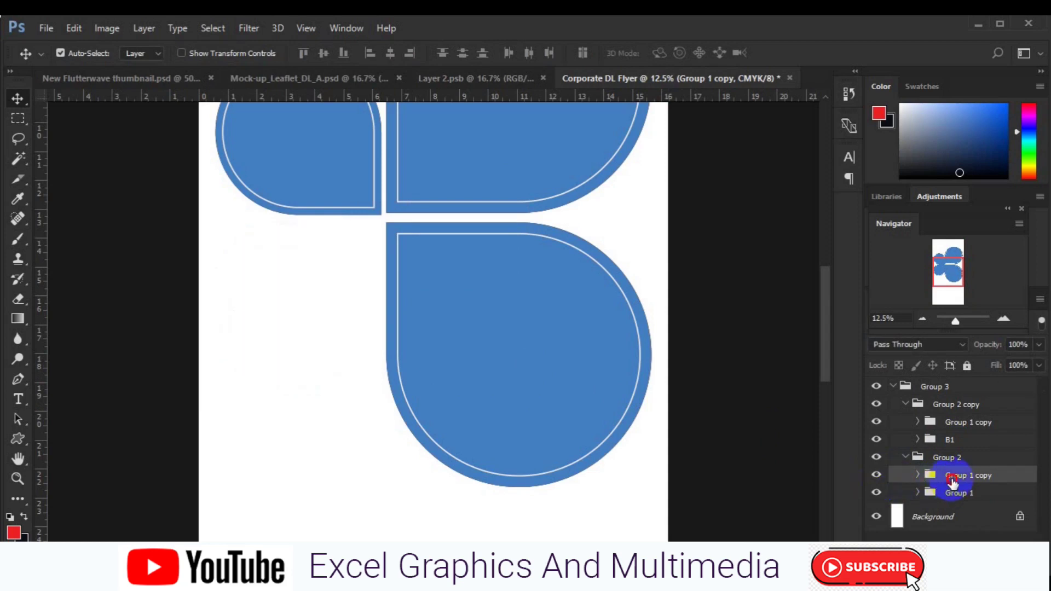
{"action": "type", "text": "B2"}
{"action": "key", "text": "Return"}
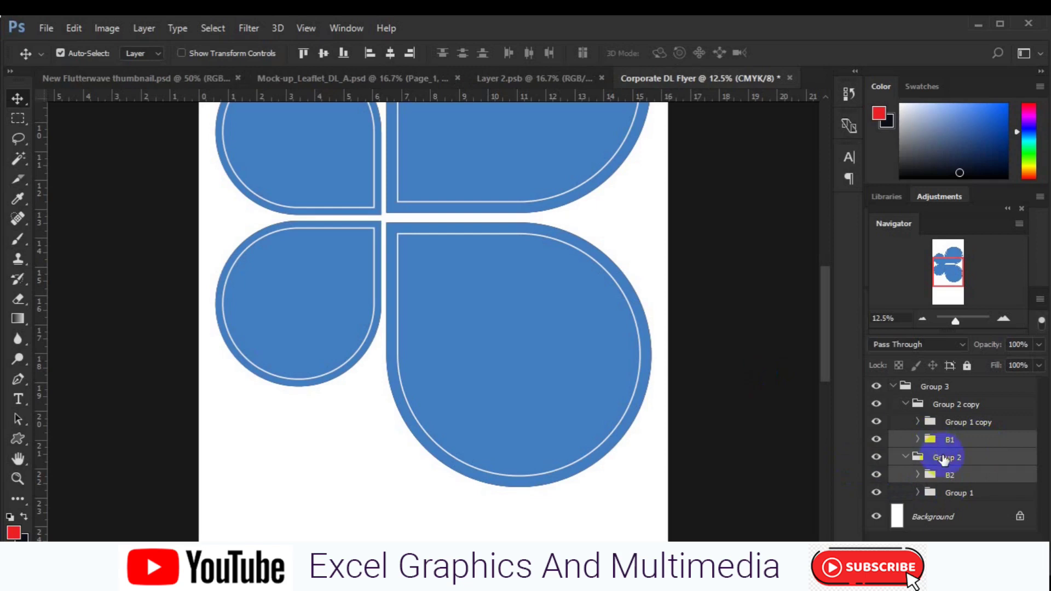
{"action": "left_click", "coordinate": [951, 439], "text": "ctrl"}
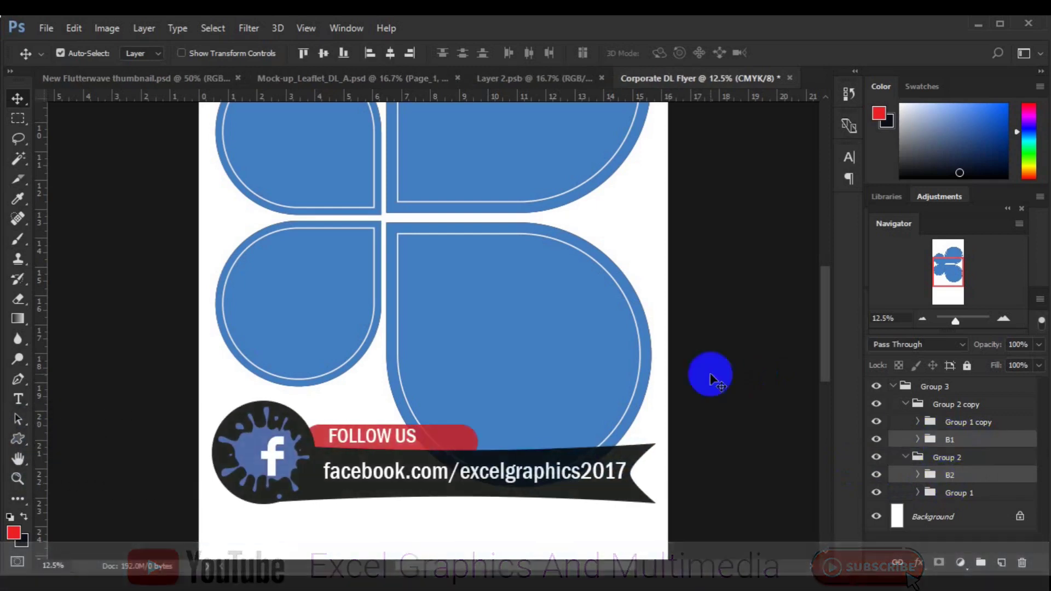
{"action": "left_click", "coordinate": [307, 58]}
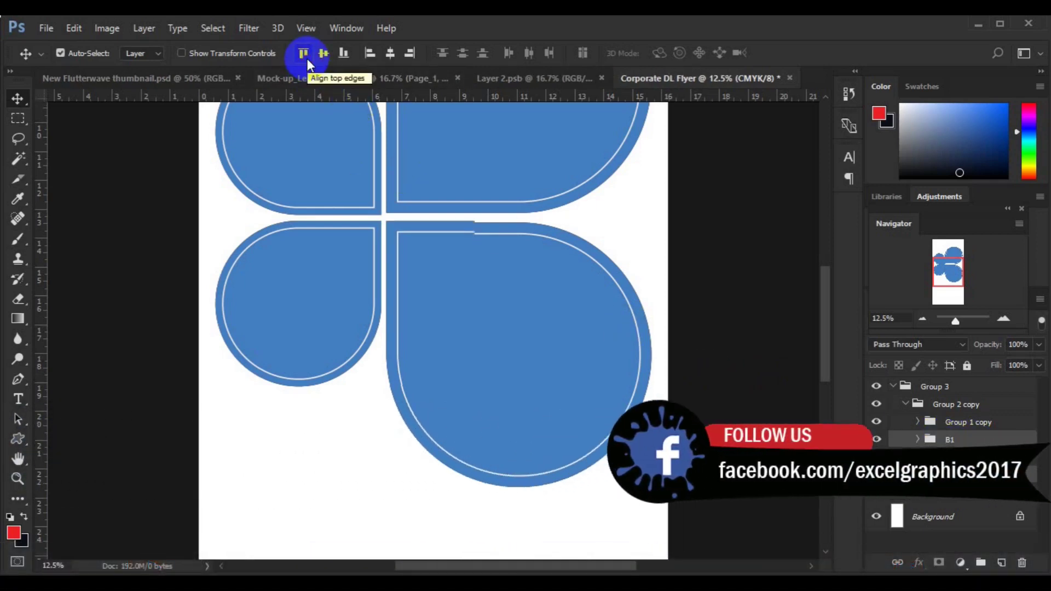
- Rename the remaining petal groups A1 and A2
{"action": "left_click", "coordinate": [465, 178]}
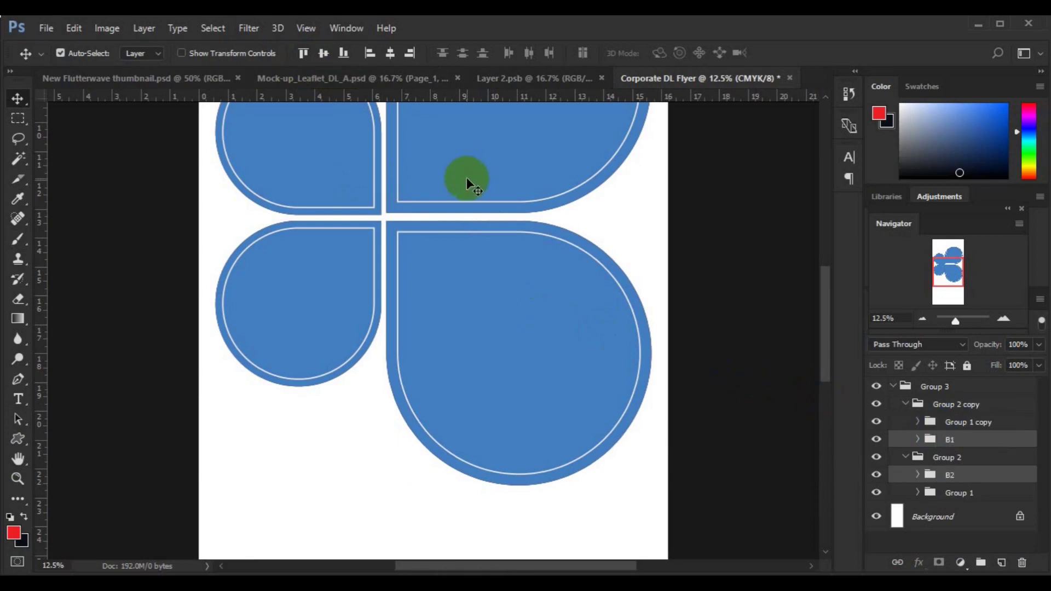
{"action": "left_click", "coordinate": [898, 425]}
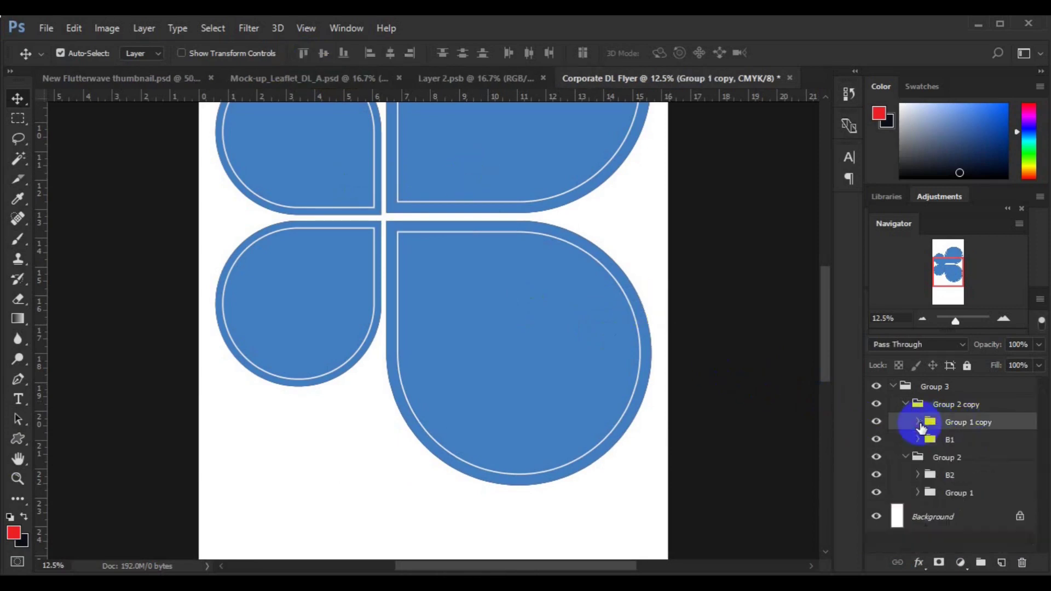
{"action": "left_click", "coordinate": [876, 430]}
{"action": "left_click", "coordinate": [954, 429]}
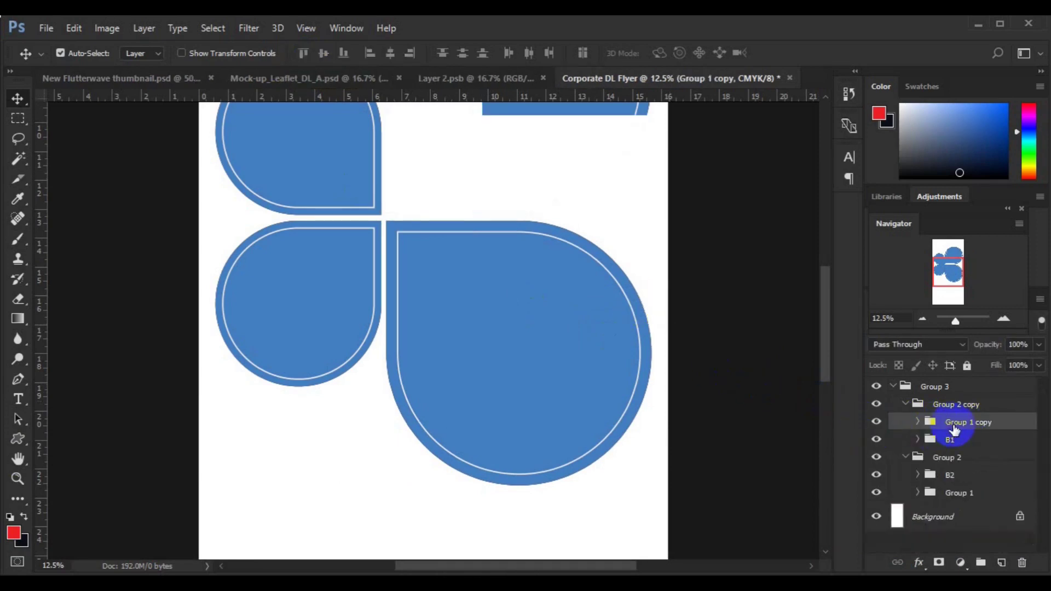
{"action": "type", "text": "A1"}
{"action": "key", "text": "Return"}
{"action": "left_click", "coordinate": [337, 189]}
{"action": "double_click", "coordinate": [961, 492]}
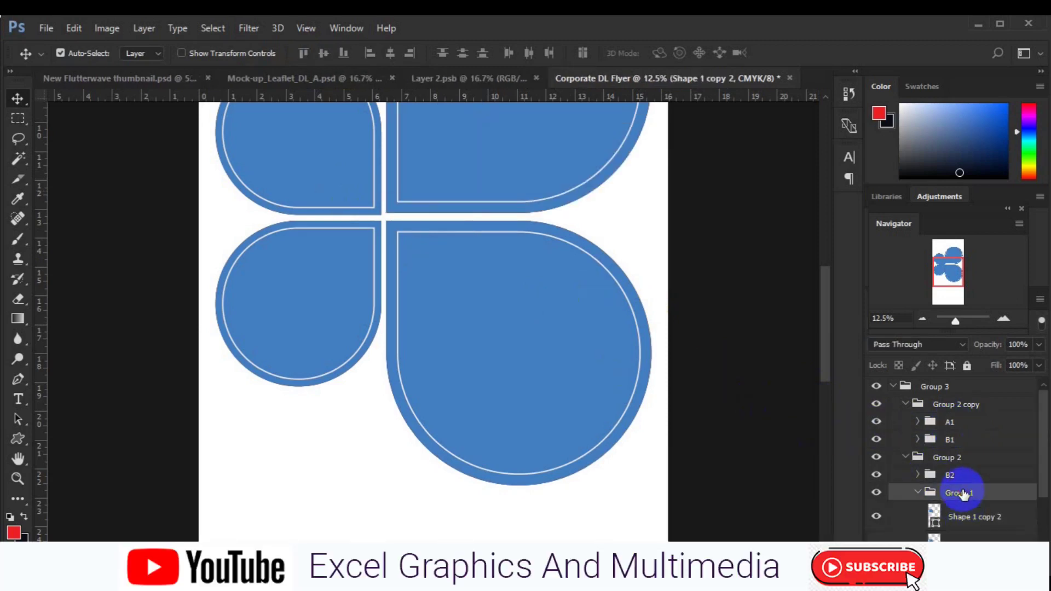
{"action": "type", "text": "A2"}
{"action": "key", "text": "Return"}
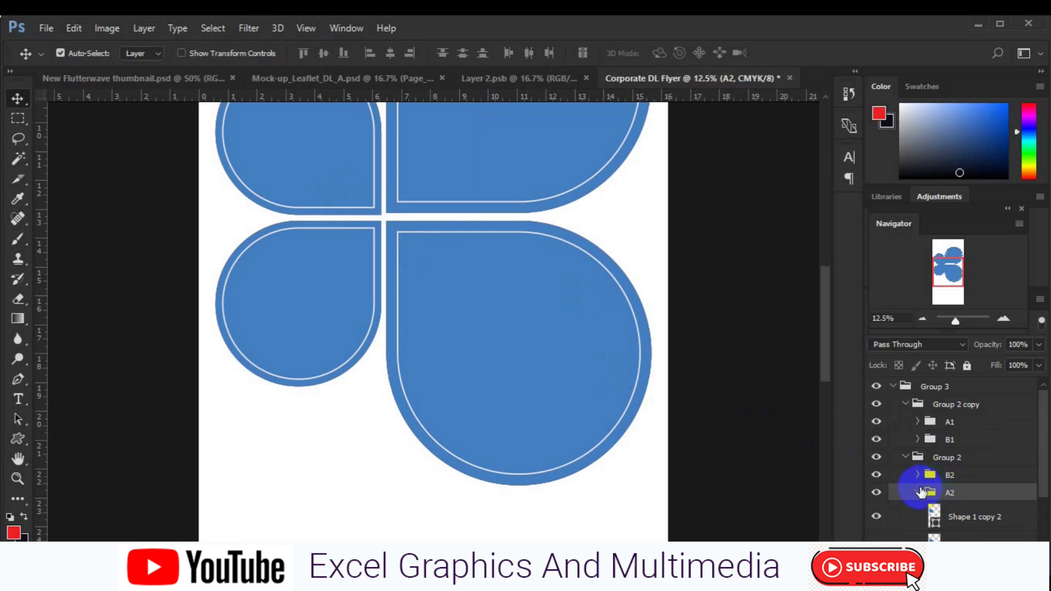
{"action": "left_click", "coordinate": [918, 493]}
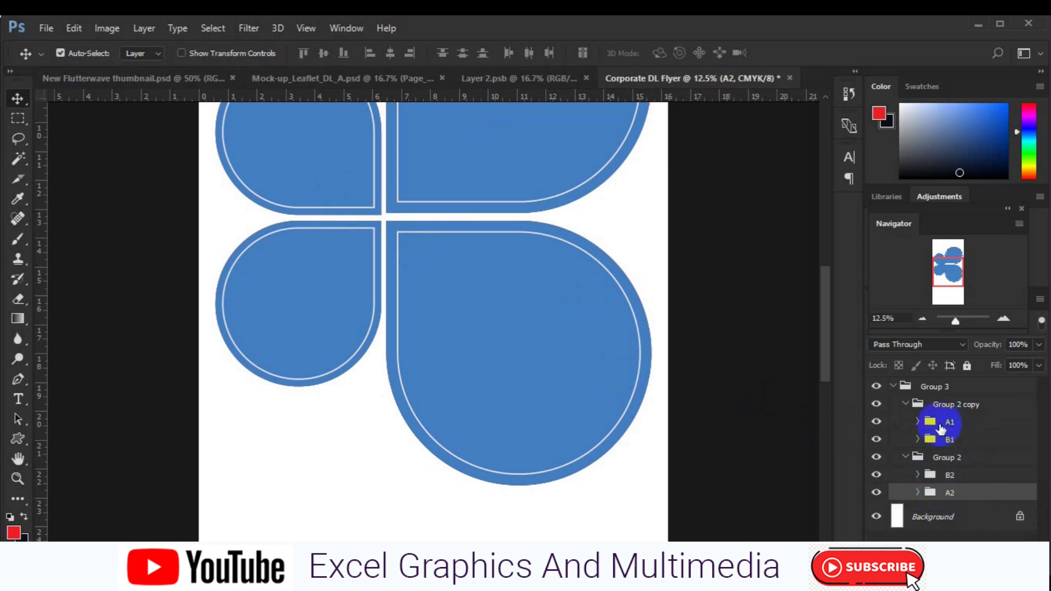
- Align the bottom edges of A1 and A2 and nudge B2 and A2 right
{"action": "left_click", "coordinate": [928, 427], "text": "ctrl"}
{"action": "left_click", "coordinate": [343, 52]}
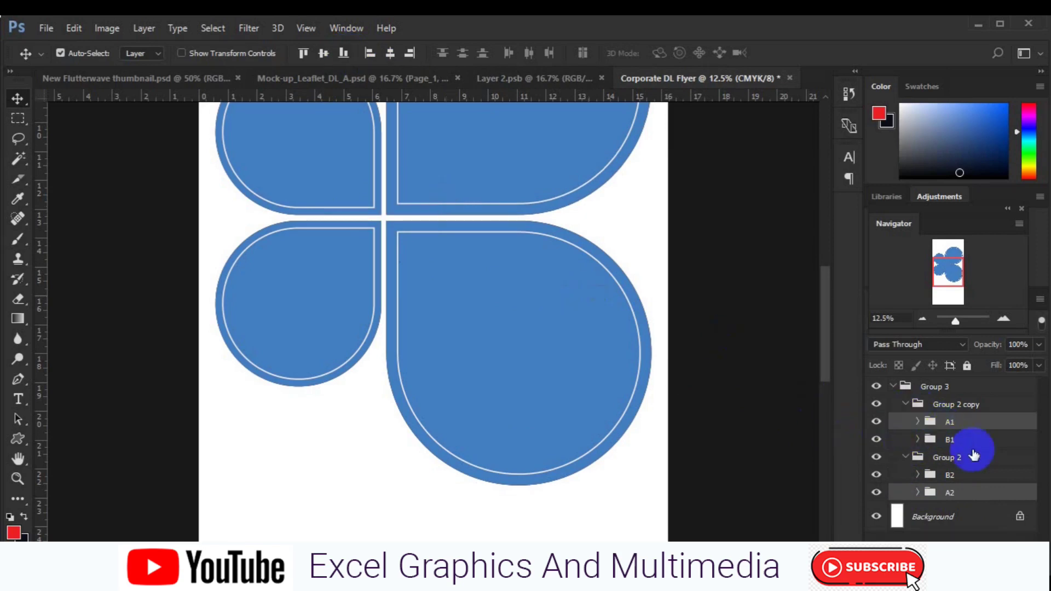
{"action": "left_click", "coordinate": [961, 480]}
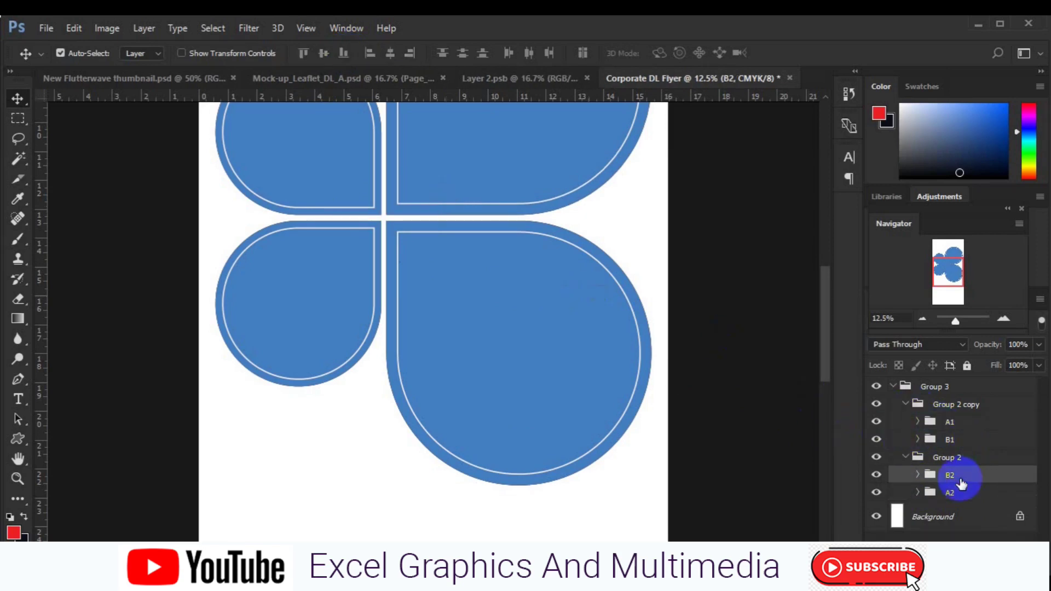
{"action": "left_click", "coordinate": [951, 493], "text": "ctrl"}
{"action": "key", "text": "Right"}
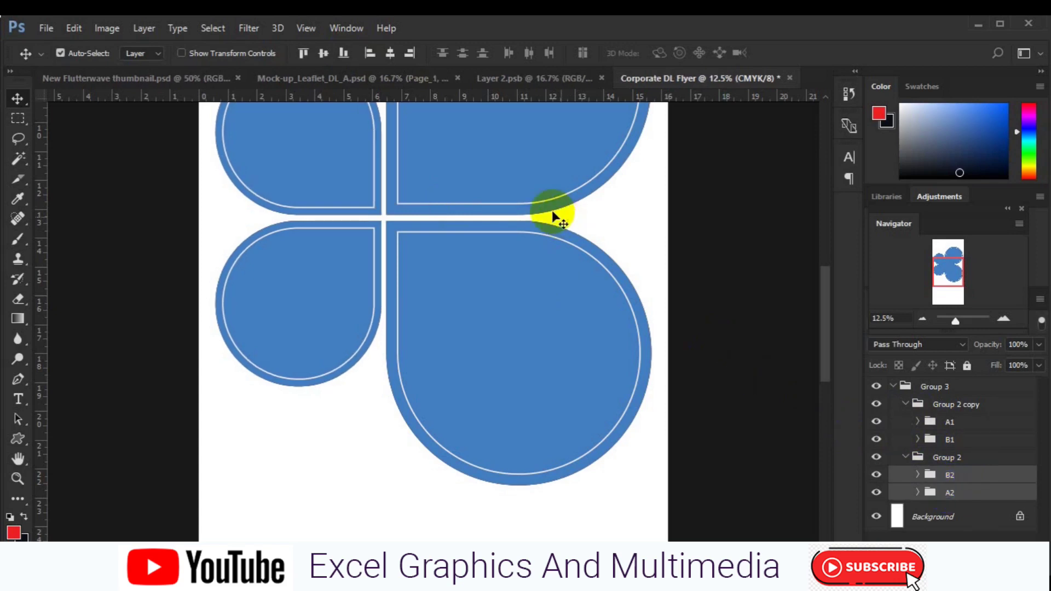
- Select the A1 and B1 groups, then select and collapse Group 3
{"action": "left_click", "coordinate": [551, 214], "text": "ctrl"}
{"action": "left_click_drag", "start_coordinate": [963, 429], "coordinate": [951, 524]}
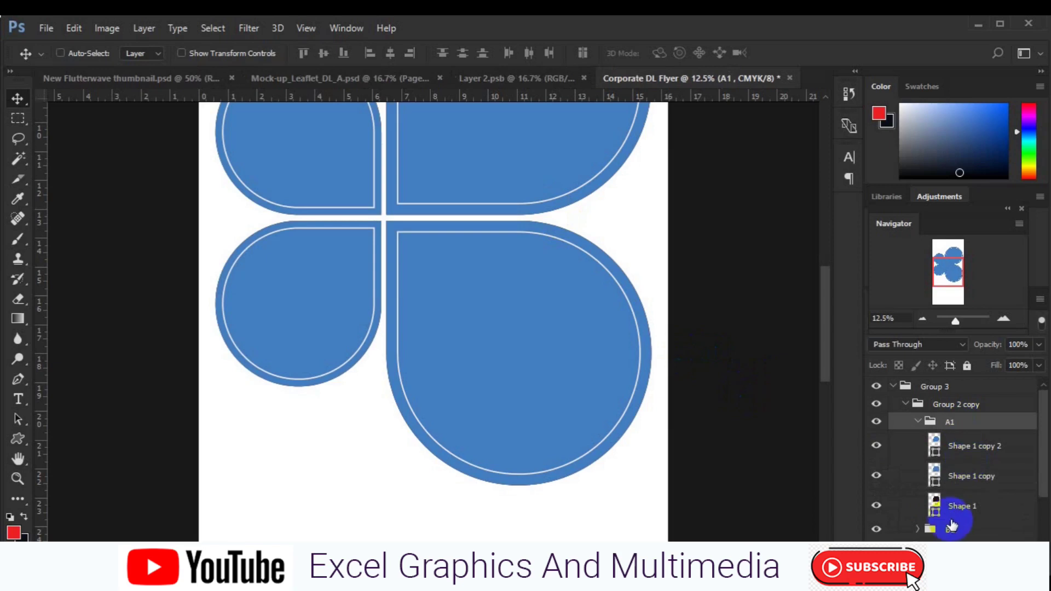
{"action": "left_click", "coordinate": [952, 530], "text": "ctrl"}
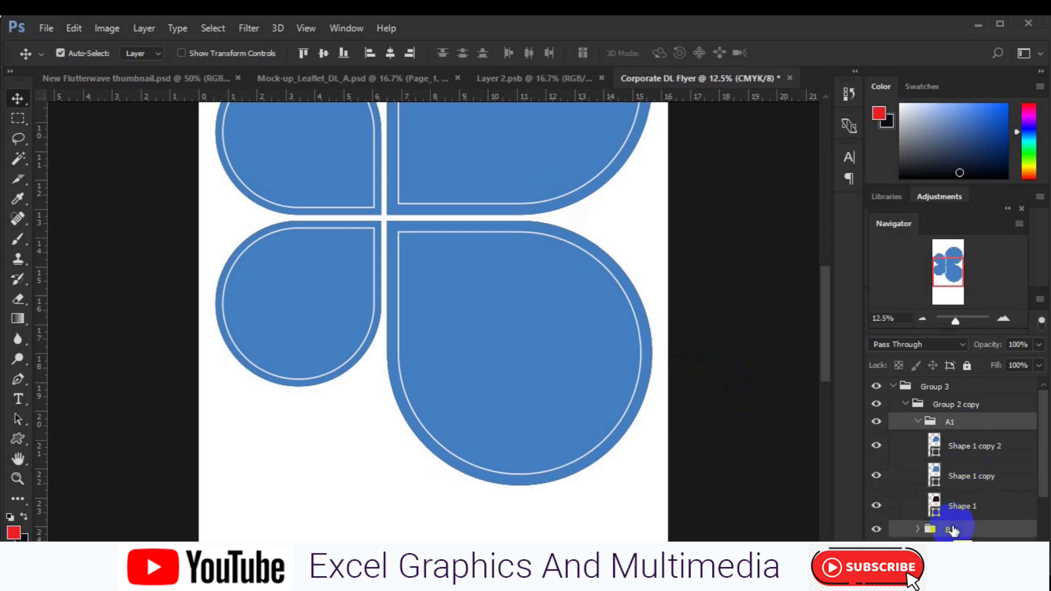
{"action": "left_click", "coordinate": [900, 386]}
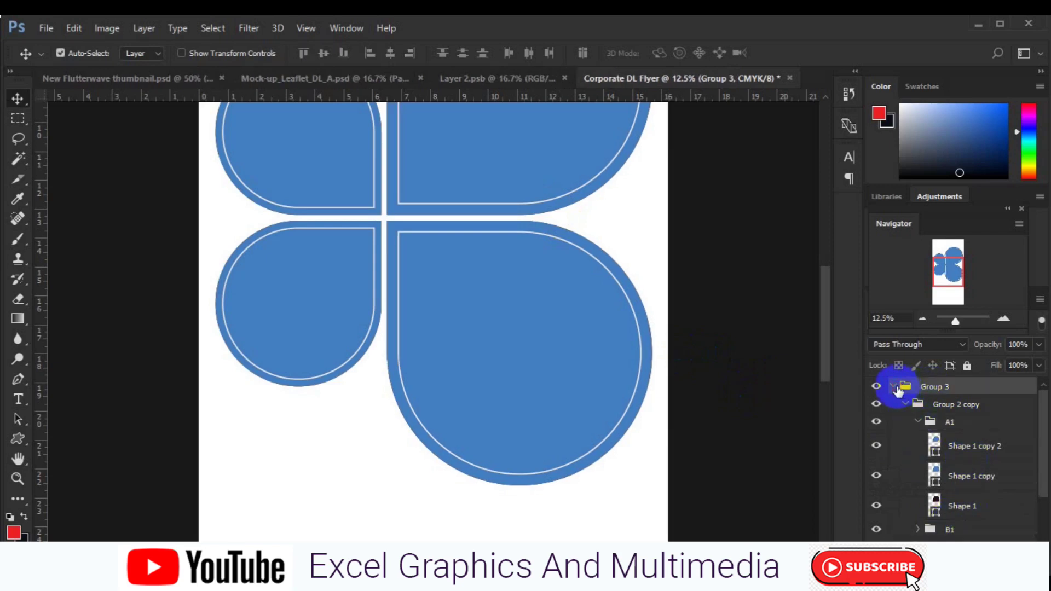
- Centre the clover horizontally on the flyer and deselect
{"action": "left_click", "coordinate": [897, 410], "text": "ctrl"}
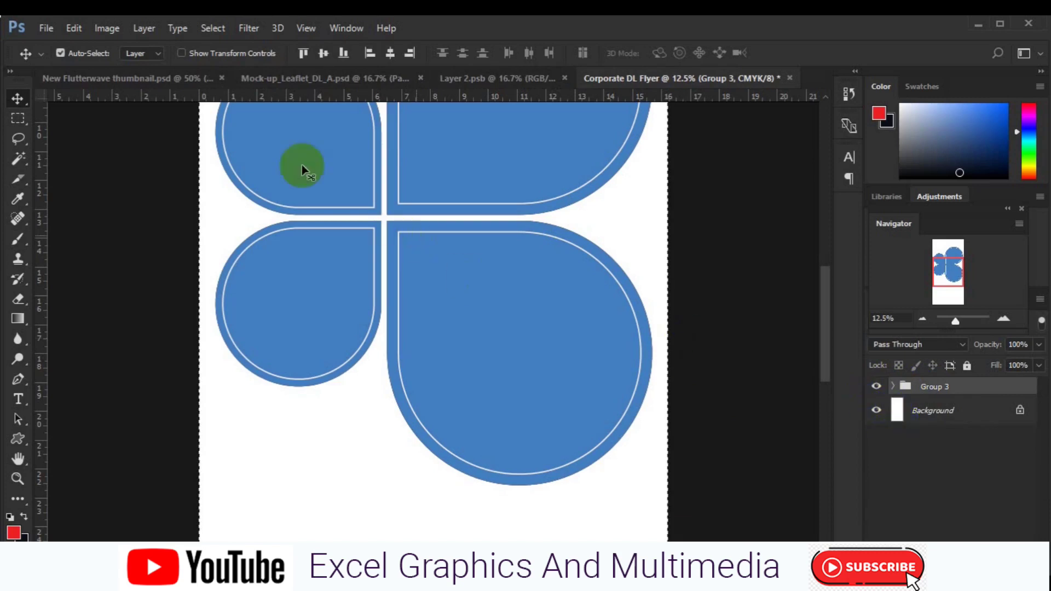
{"action": "left_click", "coordinate": [386, 57]}
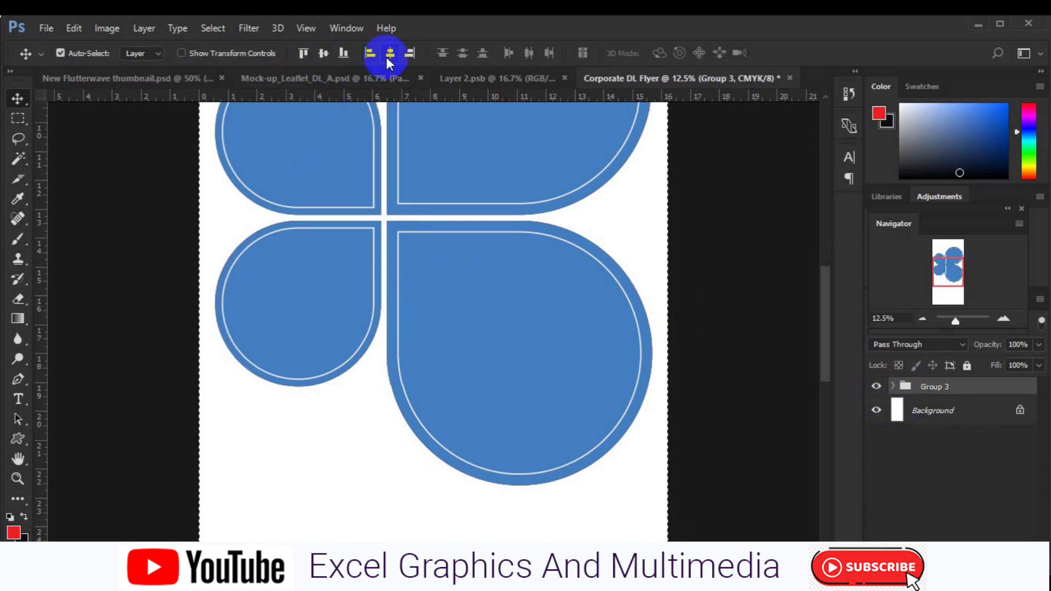
{"action": "key", "text": "ctrl+d"}
{"action": "key", "text": "ctrl+minus"}
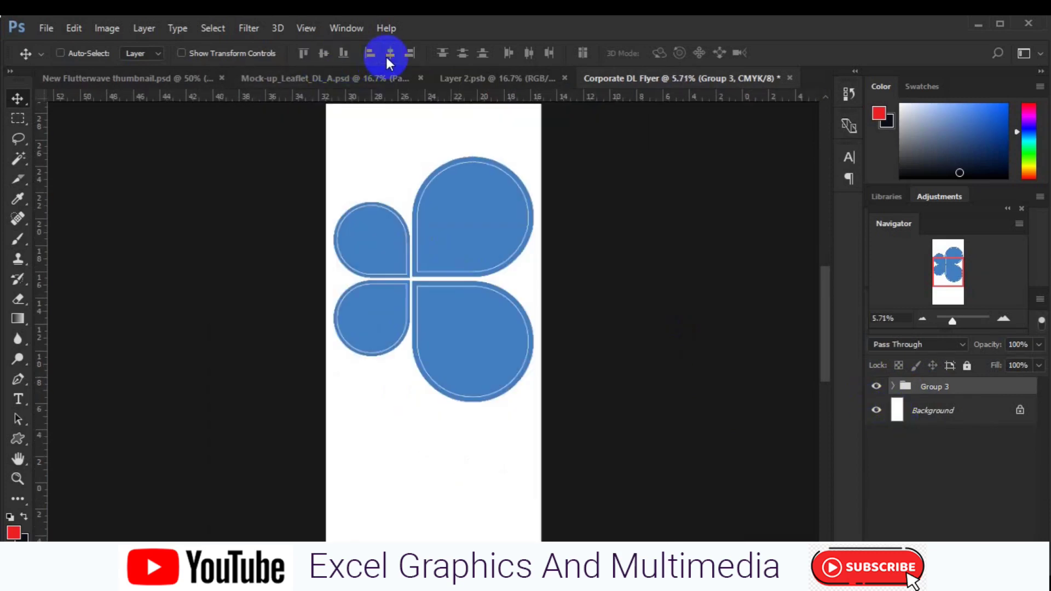
- Make the Shape 1 layer active and start File > Place Embedded
{"action": "left_click", "coordinate": [489, 218], "text": "ctrl"}
{"action": "left_click", "coordinate": [959, 475]}
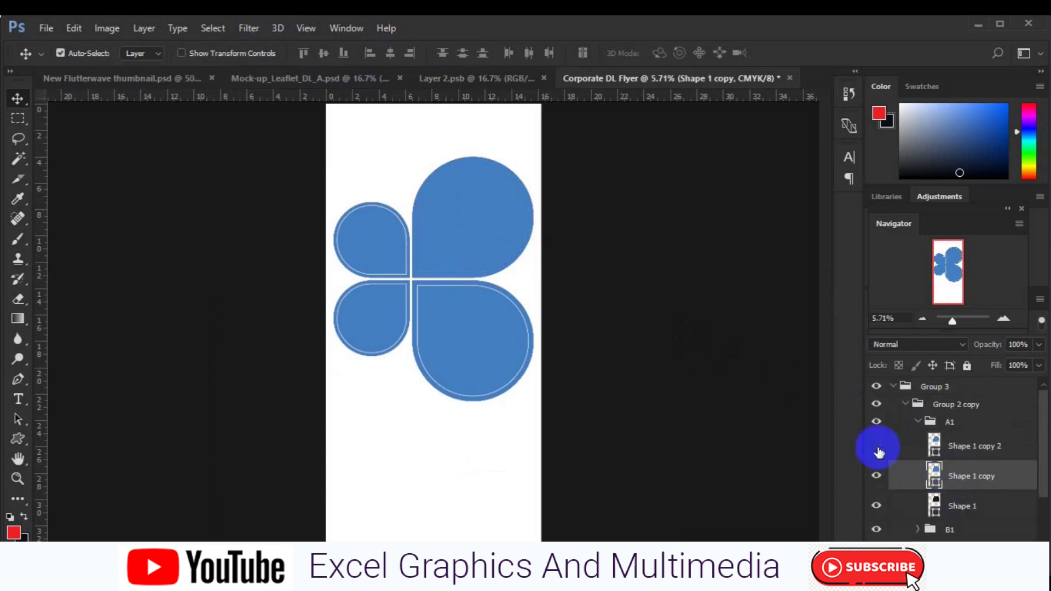
{"action": "left_click", "coordinate": [961, 504]}
{"action": "left_click", "coordinate": [51, 30]}
{"action": "left_click", "coordinate": [102, 311]}
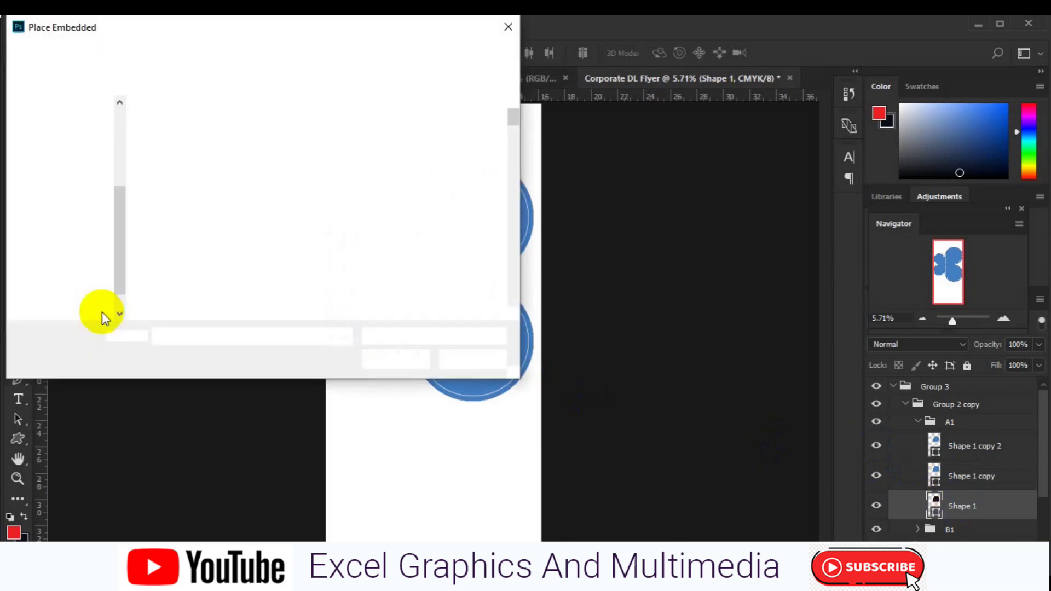
- Open the freepik stockpoto folder in the Place Embedded browser
{"action": "scroll", "coordinate": [493, 304], "scroll_direction": "down", "scroll_amount": 3}
{"action": "scroll", "coordinate": [511, 310], "scroll_direction": "down", "scroll_amount": 2}
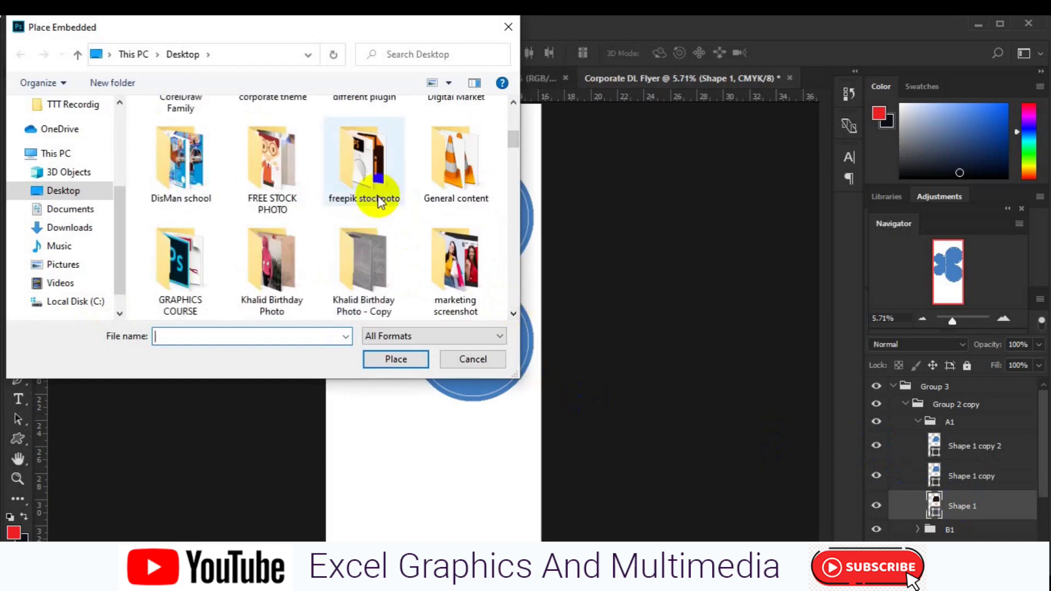
{"action": "double_click", "coordinate": [383, 207]}
- Place the city-wallpaper-7 image from that folder into the flyer
{"action": "scroll", "coordinate": [514, 315], "scroll_direction": "down", "scroll_amount": 2}
{"action": "scroll", "coordinate": [517, 315], "scroll_direction": "down", "scroll_amount": 5}
{"action": "scroll", "coordinate": [516, 315], "scroll_direction": "down", "scroll_amount": 5}
{"action": "scroll", "coordinate": [516, 315], "scroll_direction": "down", "scroll_amount": 5}
{"action": "scroll", "coordinate": [516, 315], "scroll_direction": "down", "scroll_amount": 2}
{"action": "scroll", "coordinate": [516, 315], "scroll_direction": "down", "scroll_amount": 3}
{"action": "scroll", "coordinate": [517, 315], "scroll_direction": "down", "scroll_amount": 3}
{"action": "scroll", "coordinate": [517, 315], "scroll_direction": "down", "scroll_amount": 3}
{"action": "scroll", "coordinate": [517, 315], "scroll_direction": "down", "scroll_amount": 3}
{"action": "scroll", "coordinate": [517, 315], "scroll_direction": "down", "scroll_amount": 3}
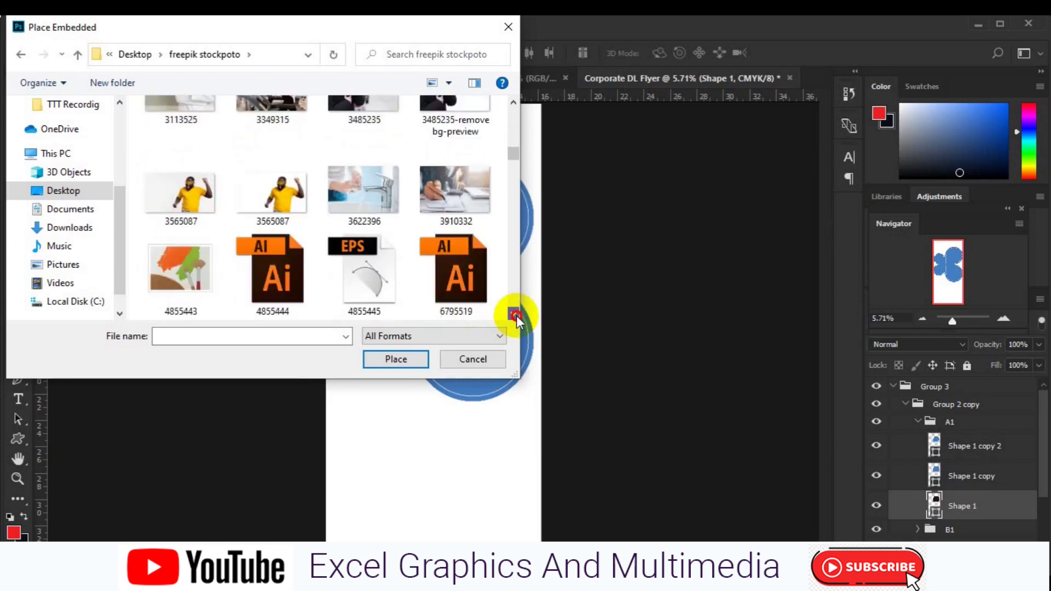
{"action": "scroll", "coordinate": [516, 315], "scroll_direction": "down", "scroll_amount": 3}
{"action": "scroll", "coordinate": [517, 315], "scroll_direction": "down", "scroll_amount": 3}
{"action": "scroll", "coordinate": [517, 315], "scroll_direction": "down", "scroll_amount": 3}
{"action": "scroll", "coordinate": [516, 315], "scroll_direction": "down", "scroll_amount": 3}
{"action": "scroll", "coordinate": [516, 315], "scroll_direction": "down", "scroll_amount": 3}
{"action": "scroll", "coordinate": [516, 315], "scroll_direction": "down", "scroll_amount": 2}
{"action": "scroll", "coordinate": [516, 316], "scroll_direction": "down", "scroll_amount": 1}
{"action": "left_click", "coordinate": [443, 153]}
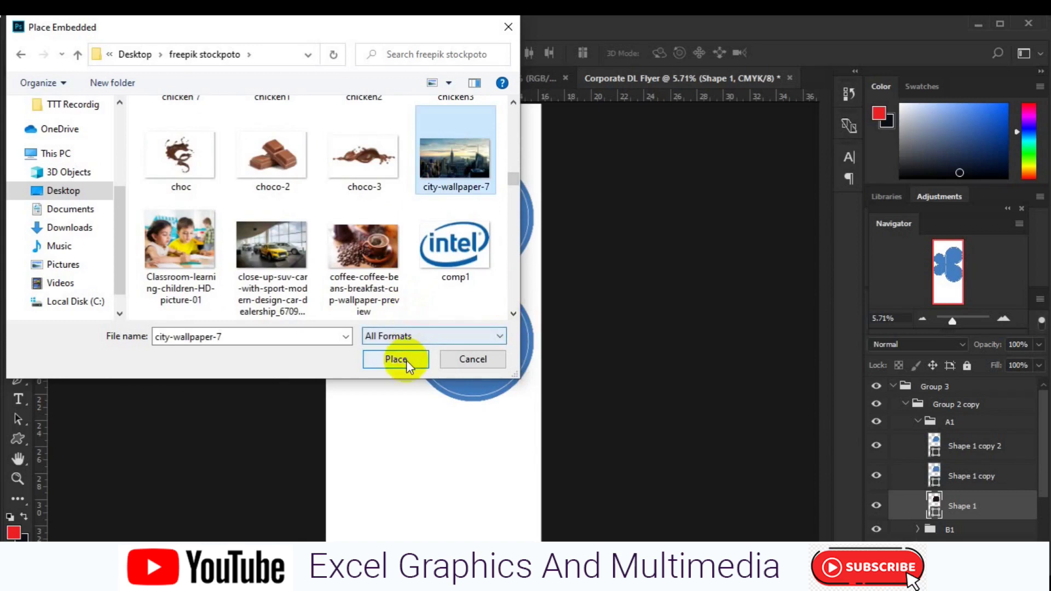
{"action": "left_click", "coordinate": [404, 359]}
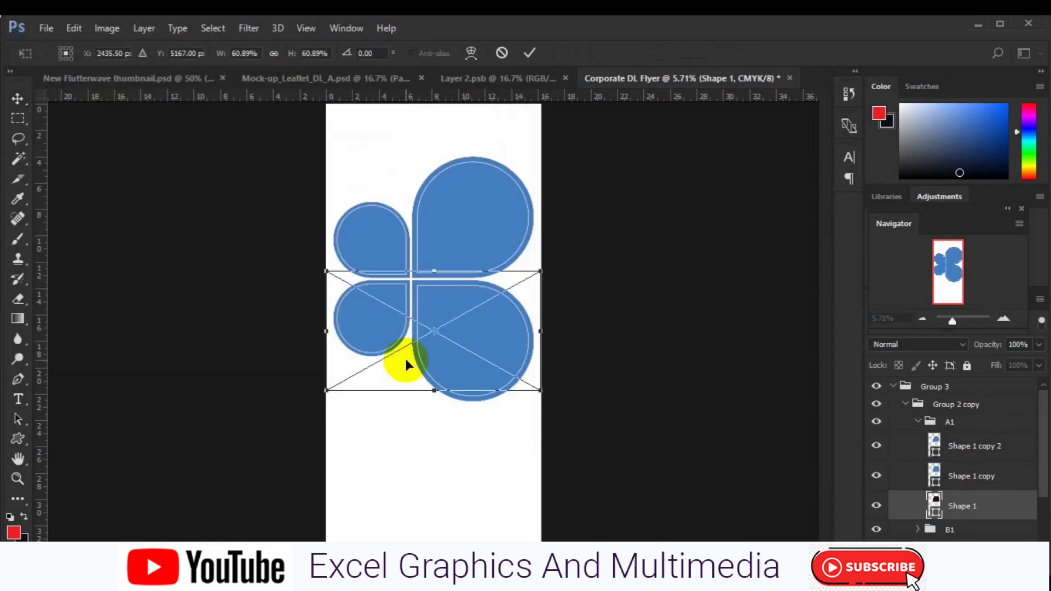
- Move the city photo over the top-right petal, scale it to 63.44% and commit
{"action": "left_click_drag", "start_coordinate": [459, 277], "coordinate": [457, 254]}
{"action": "left_click_drag", "start_coordinate": [589, 280], "coordinate": [591, 281]}
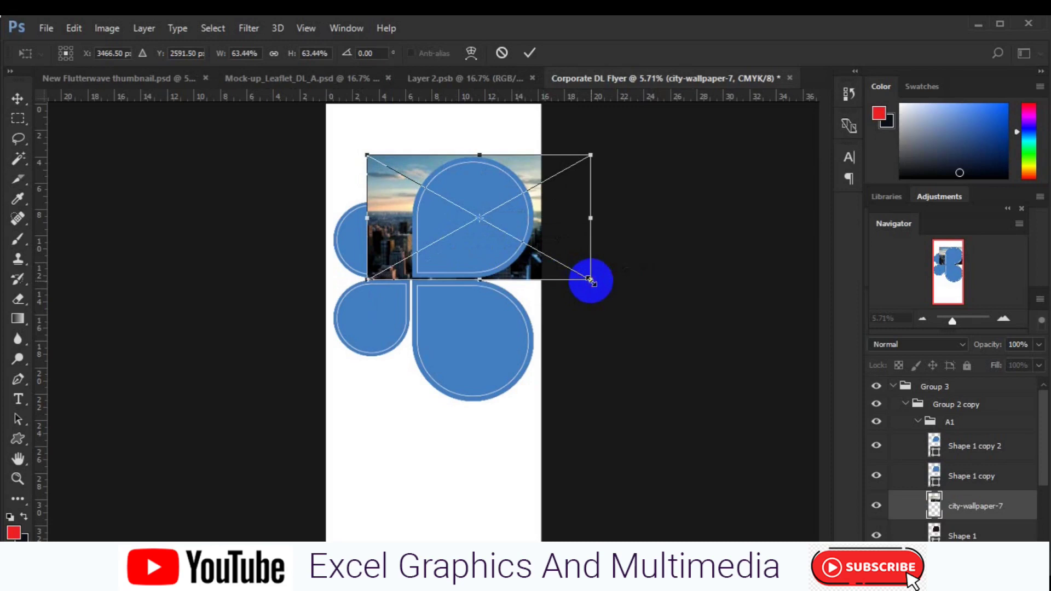
{"action": "key", "text": "Up"}
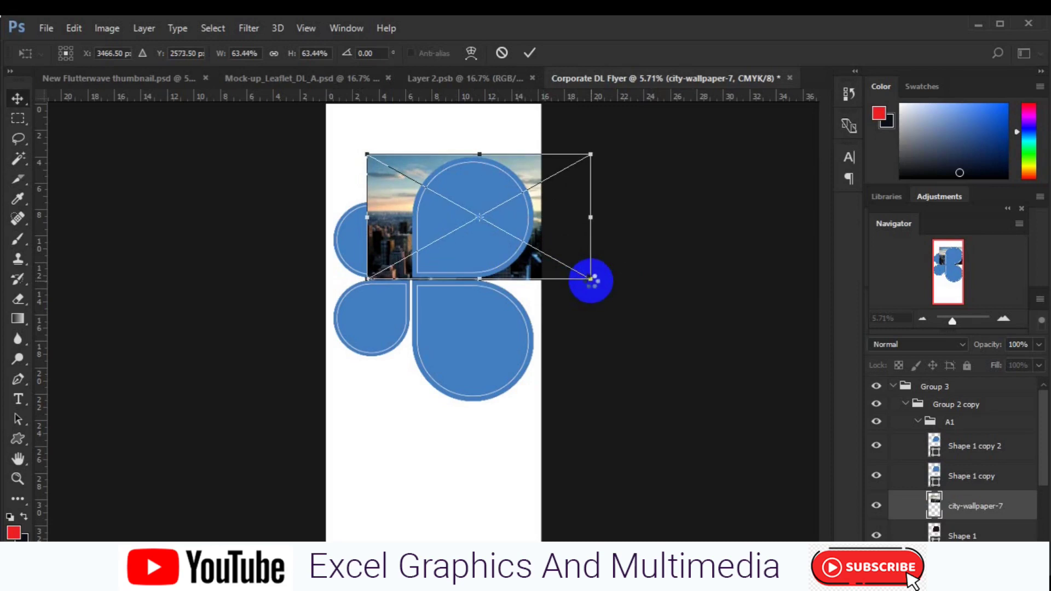
{"action": "left_click", "coordinate": [952, 504]}
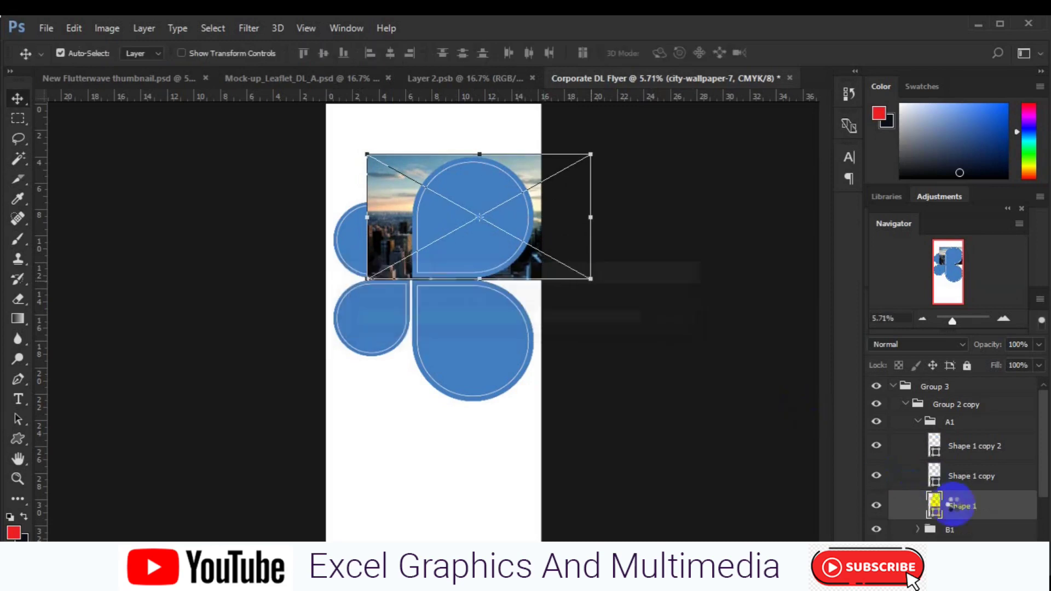
- Clip the city photo to the top-right petal; try an Overlay blend on Shape 1 copy, then undo it
{"action": "right_click", "coordinate": [954, 504]}
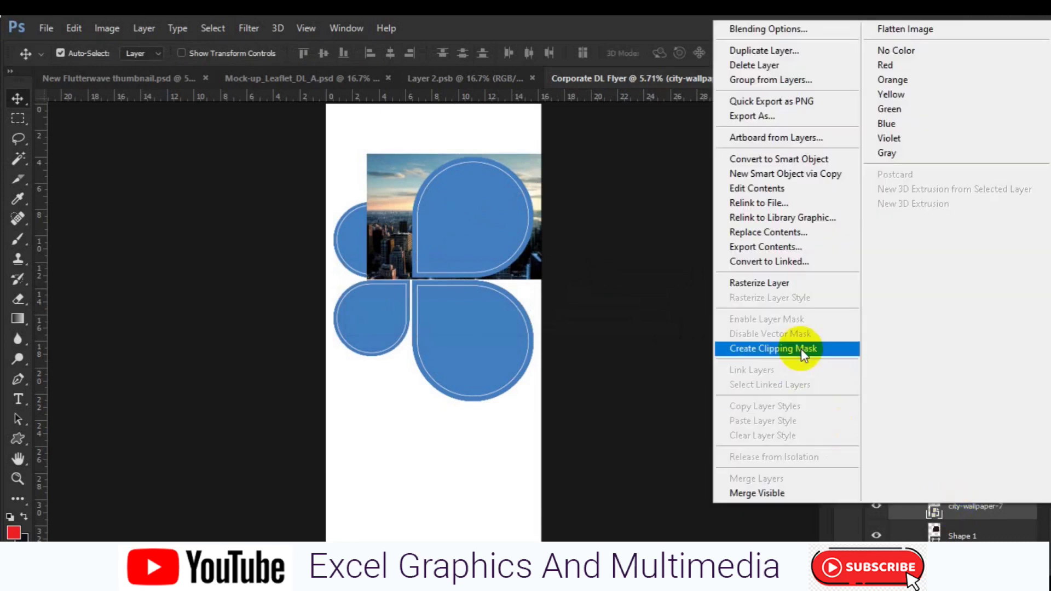
{"action": "left_click", "coordinate": [800, 349]}
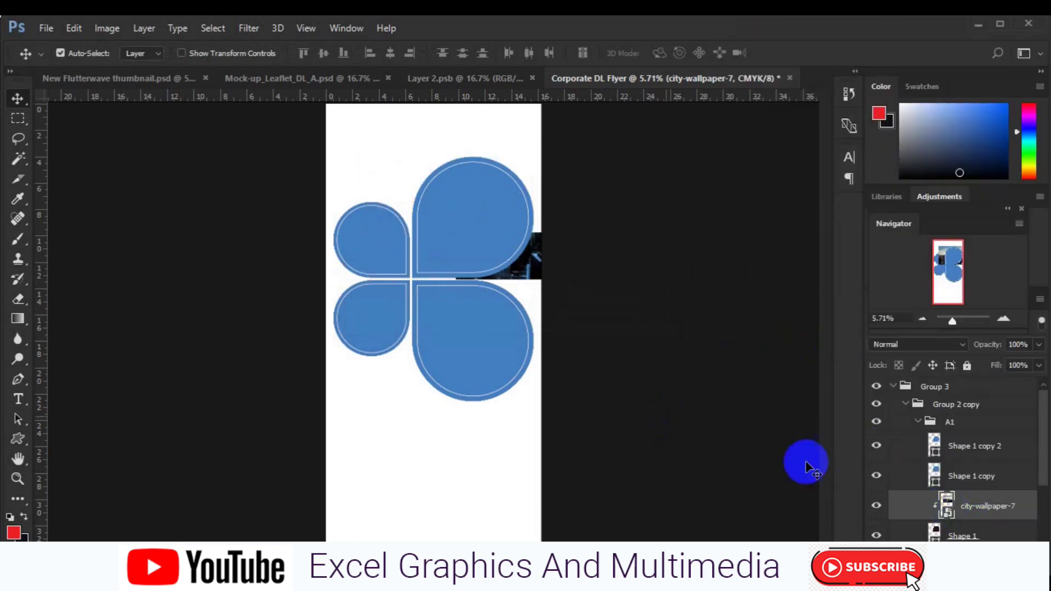
{"action": "left_click", "coordinate": [982, 476]}
{"action": "left_click", "coordinate": [956, 344]}
{"action": "left_click", "coordinate": [900, 183]}
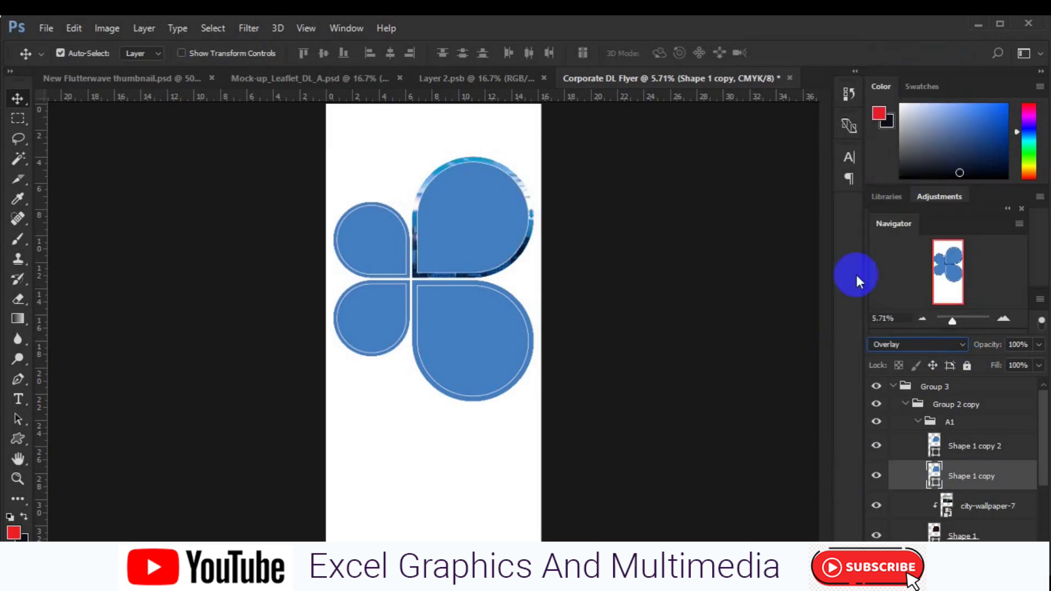
{"action": "key", "text": "ctrl+z"}
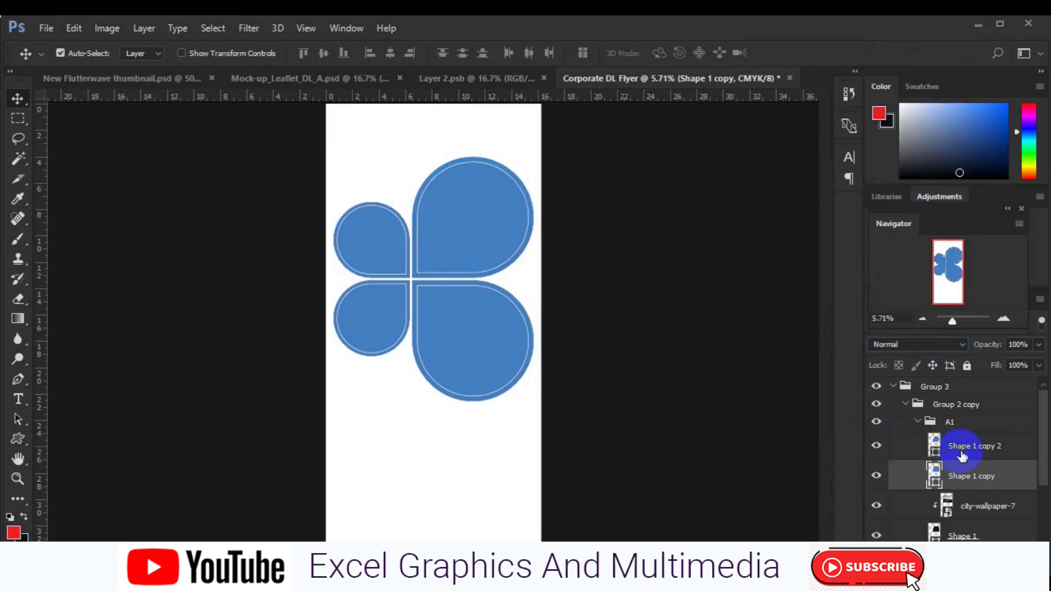
- Check Shape 1 copy 2's fill colour options without changing them
{"action": "left_click", "coordinate": [959, 459]}
{"action": "left_click", "coordinate": [17, 438]}
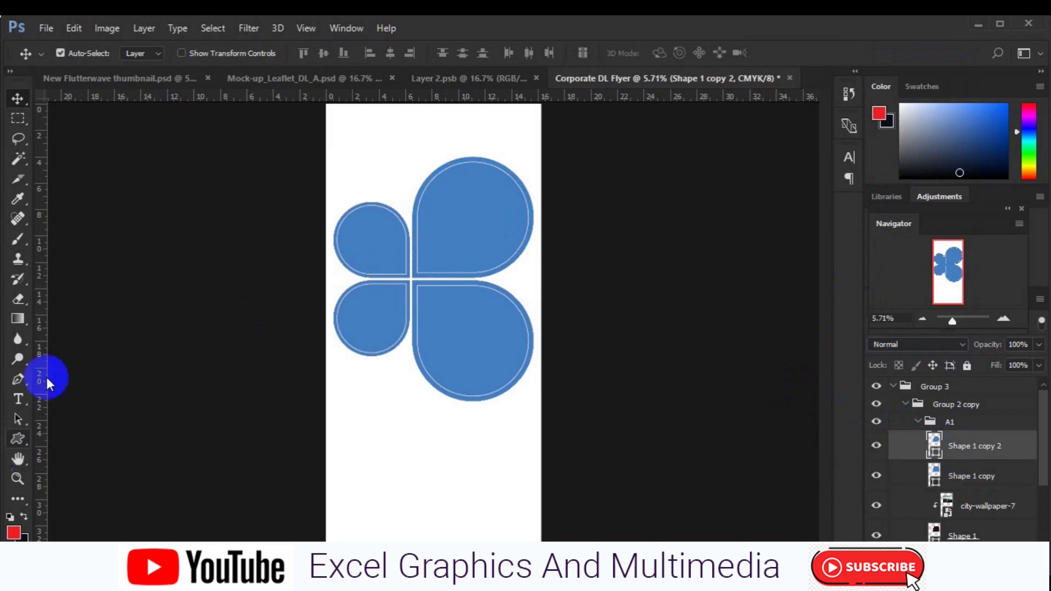
{"action": "left_click", "coordinate": [144, 53]}
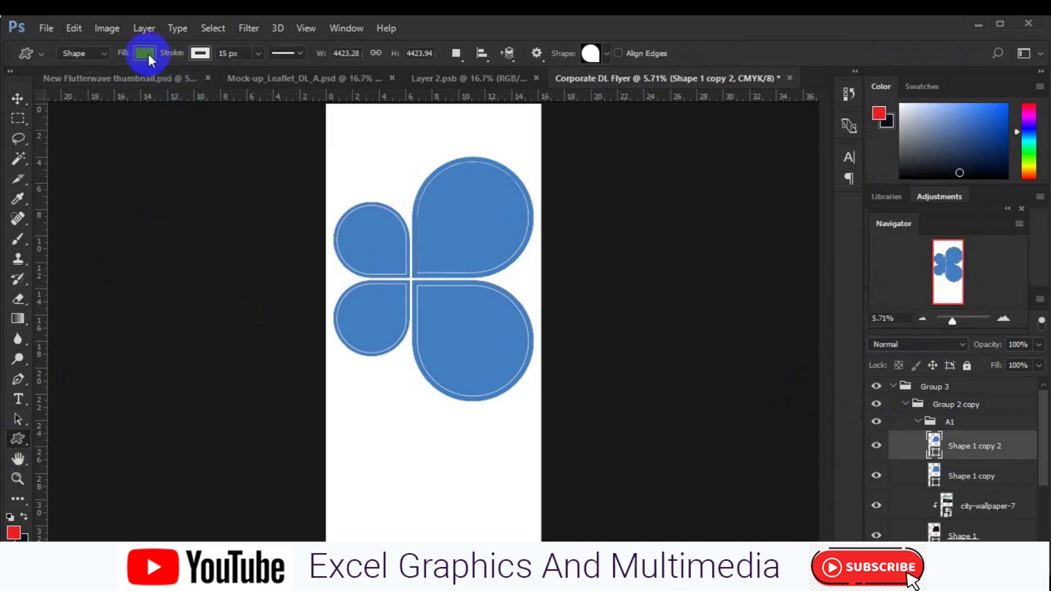
{"action": "left_click", "coordinate": [15, 102]}
- Set Shape 1 copy's blend mode to Darker Color and select the lower-right petal
{"action": "left_click", "coordinate": [985, 477]}
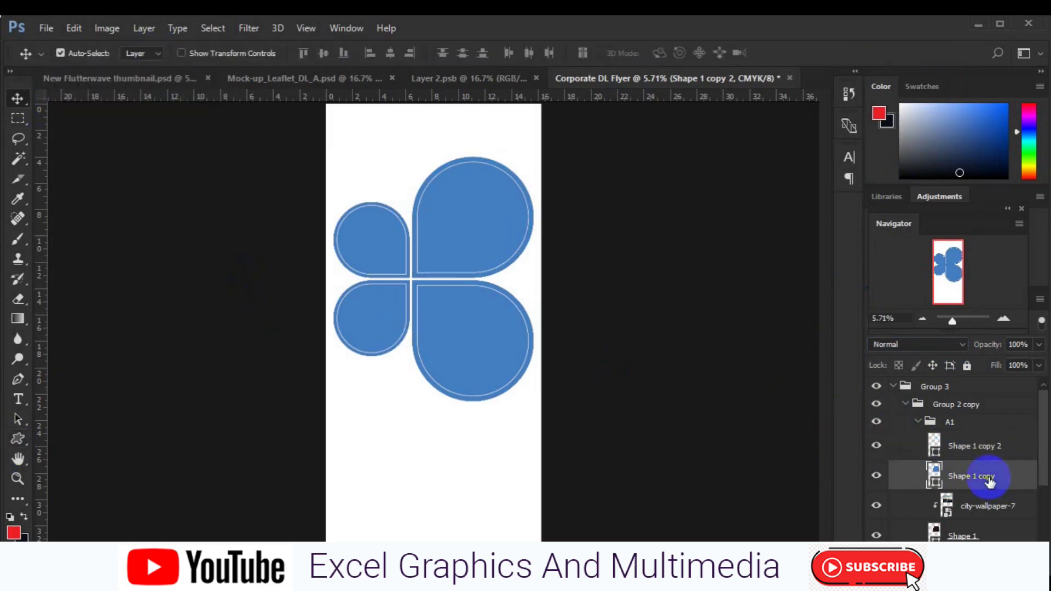
{"action": "left_click", "coordinate": [960, 346]}
{"action": "left_click", "coordinate": [912, 132]}
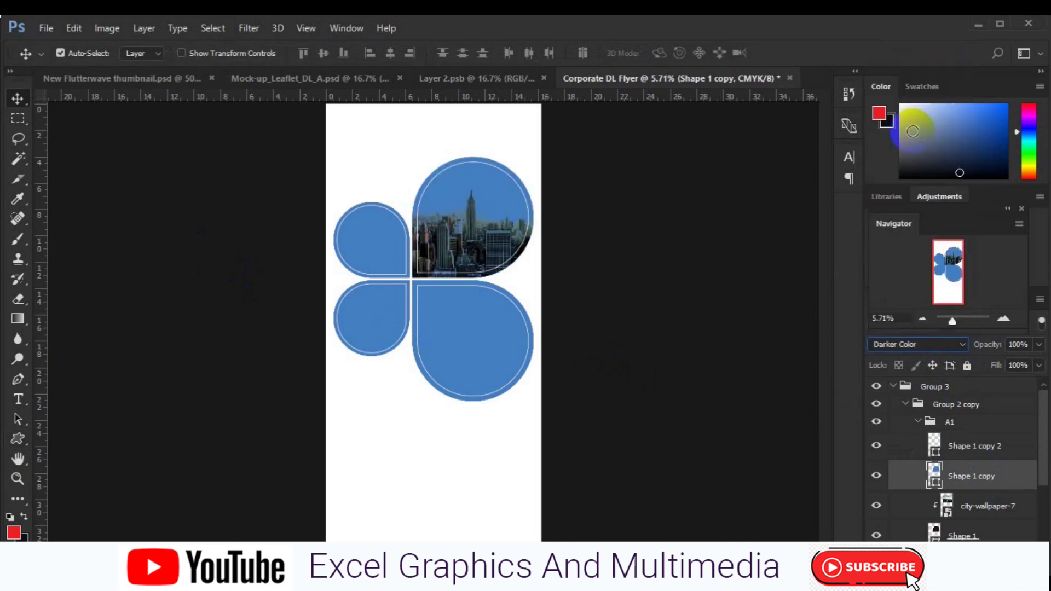
{"action": "left_click", "coordinate": [471, 353]}
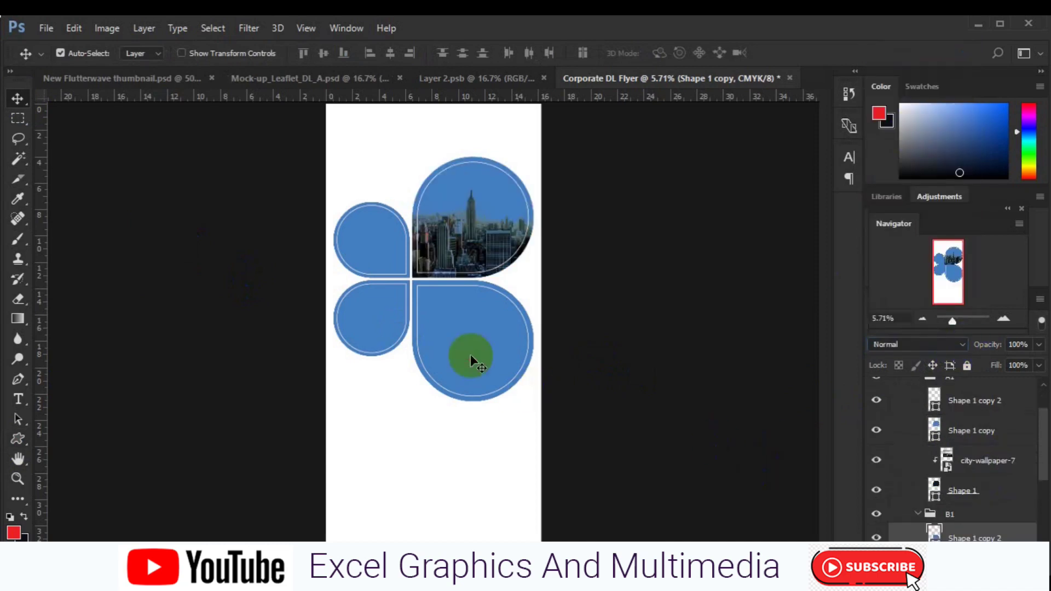
{"action": "scroll", "coordinate": [983, 526], "scroll_direction": "down", "scroll_amount": 1}
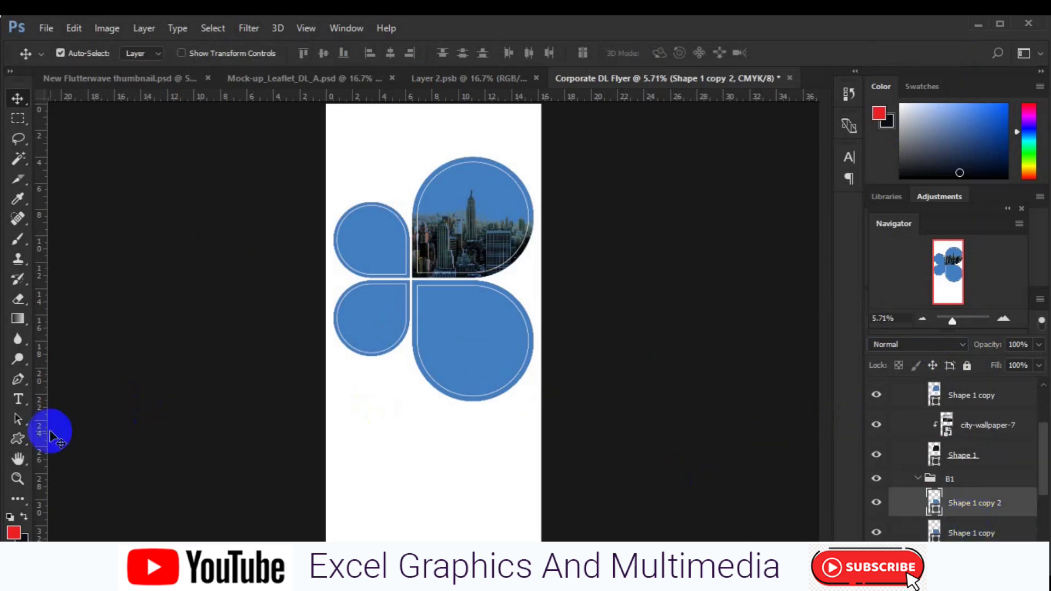
- Set the lower-right petal shape's fill to no colour
{"action": "left_click", "coordinate": [18, 438]}
{"action": "left_click", "coordinate": [144, 53]}
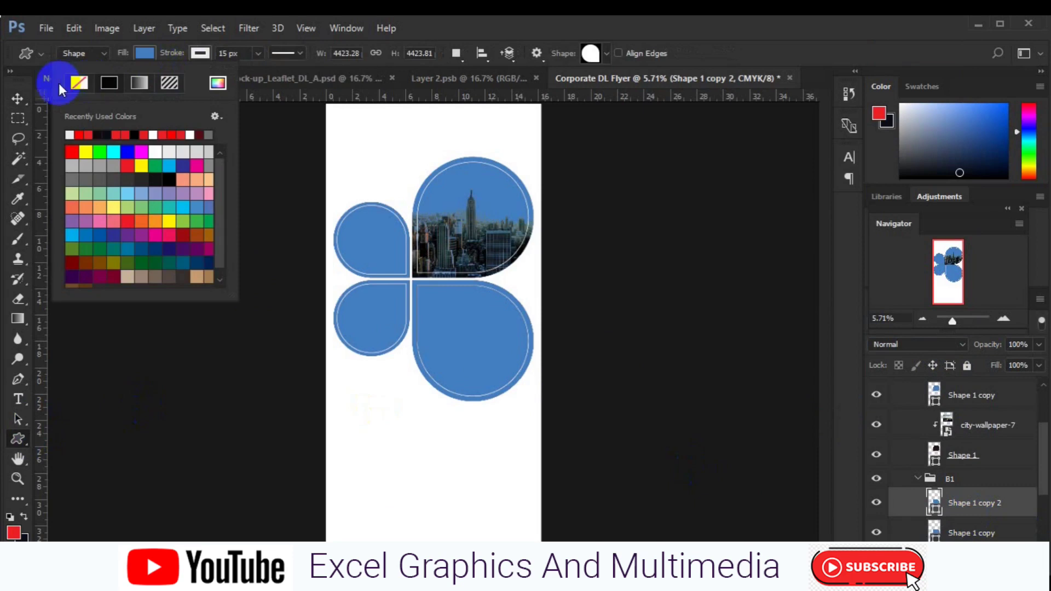
{"action": "left_click", "coordinate": [76, 83]}
{"action": "left_click", "coordinate": [699, 495]}
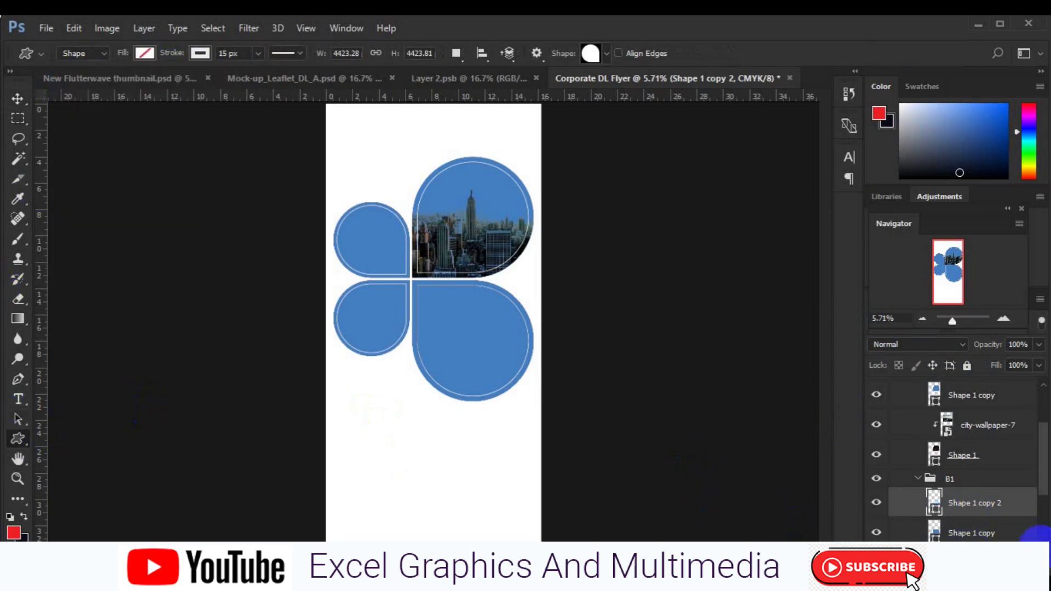
{"action": "scroll", "coordinate": [979, 526], "scroll_direction": "down", "scroll_amount": 2}
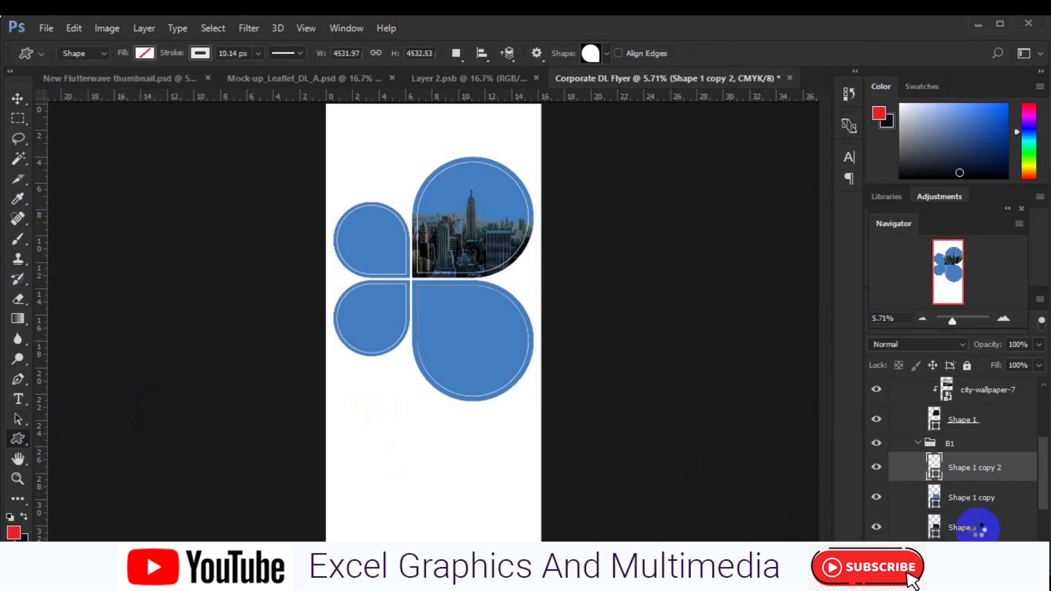
- With Shape 1 selected, place the 2871 photo as an embedded layer
{"action": "left_click", "coordinate": [979, 527]}
{"action": "key", "text": "v"}
{"action": "left_click", "coordinate": [46, 28]}
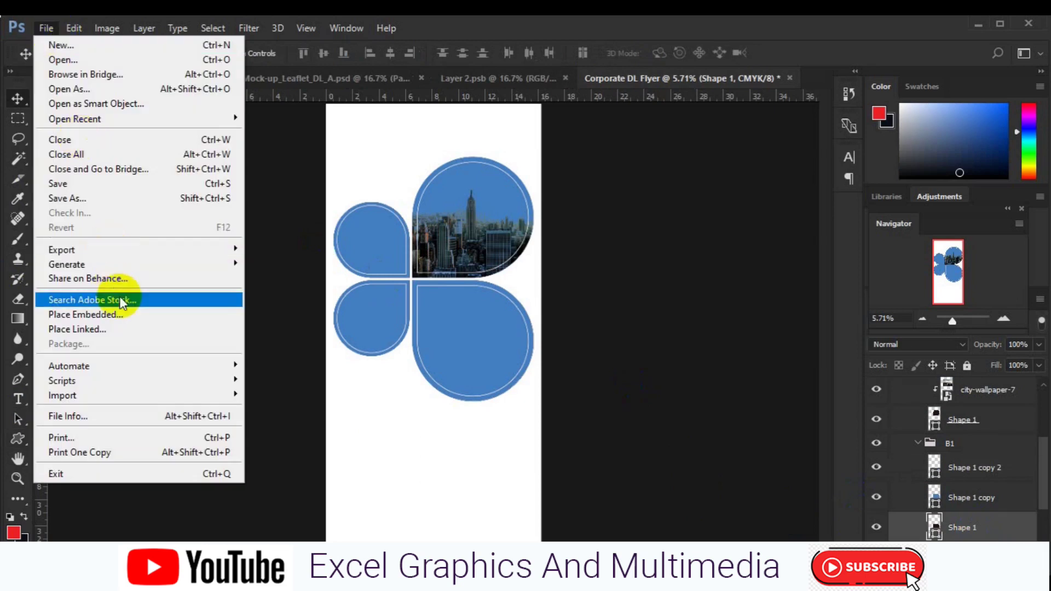
{"action": "left_click", "coordinate": [119, 309]}
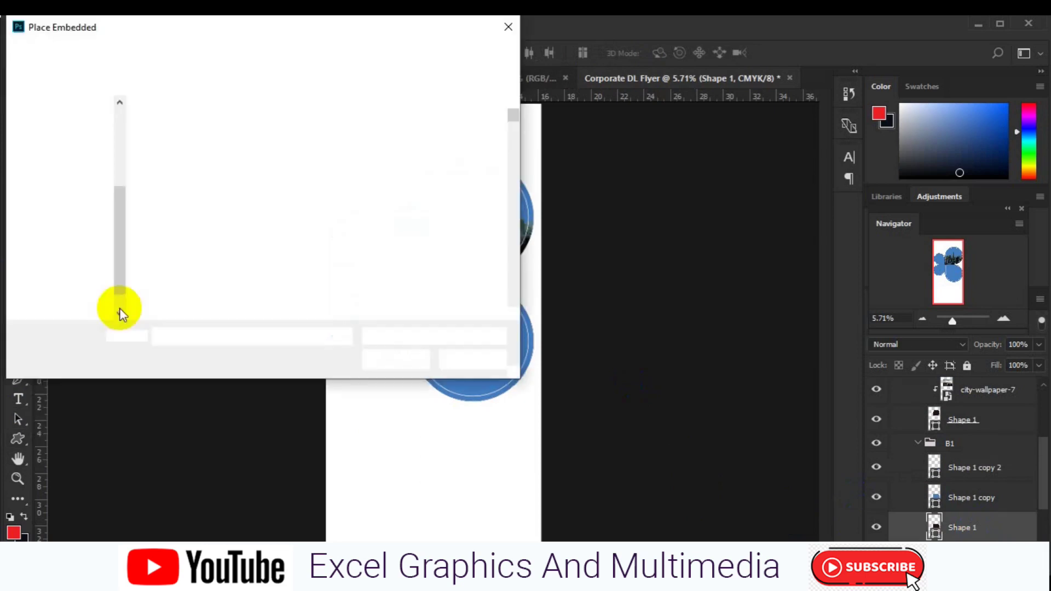
{"action": "left_click", "coordinate": [513, 315]}
{"action": "left_click", "coordinate": [513, 314]}
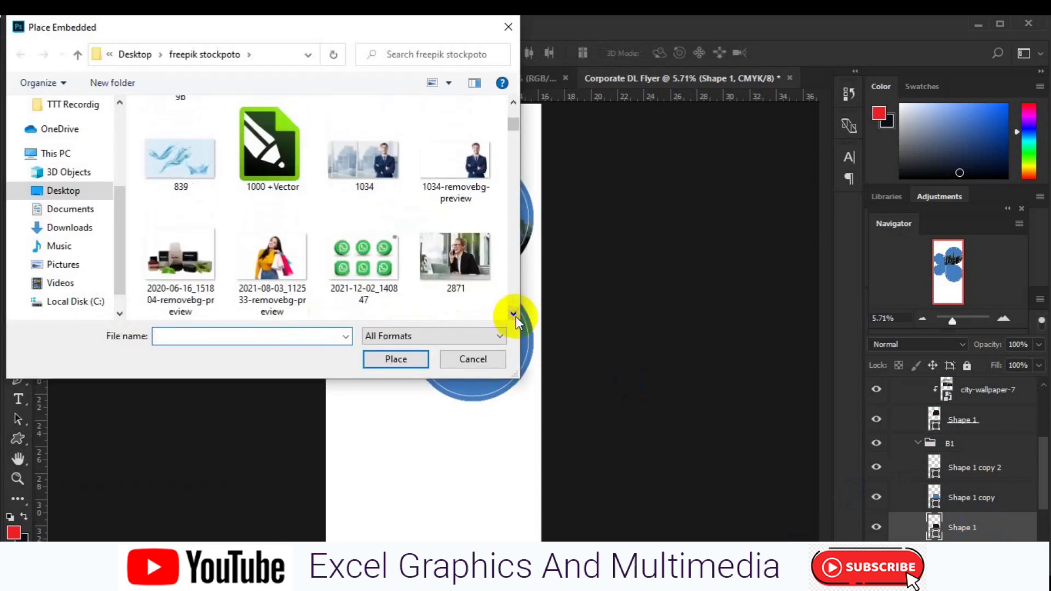
{"action": "left_click", "coordinate": [471, 265]}
{"action": "left_click", "coordinate": [407, 355]}
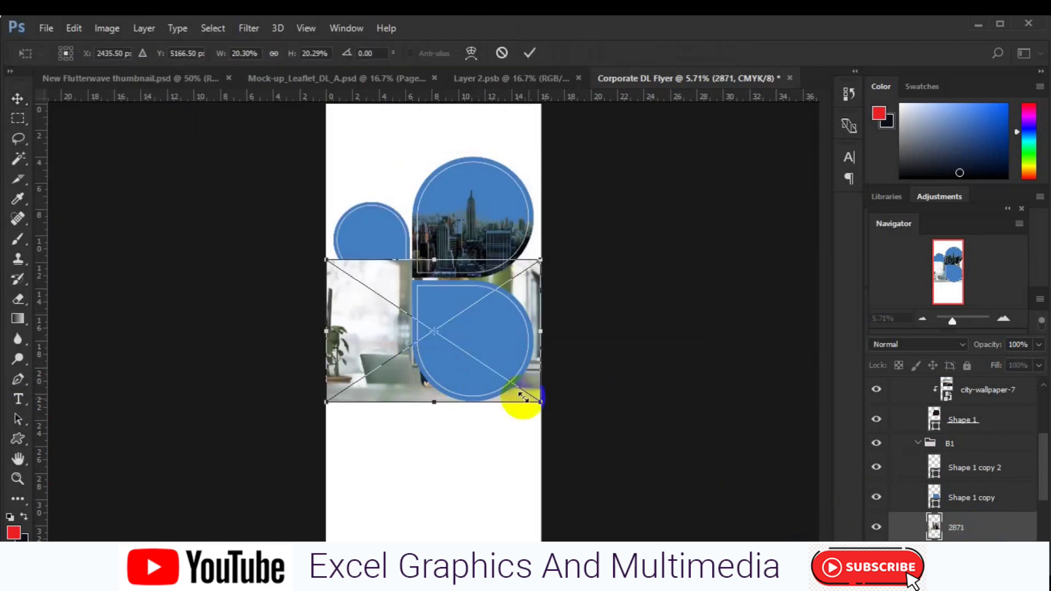
- Scale the 2871 photo to about 17.68% over the lower-right leaf, flush with the right edge
{"action": "left_click_drag", "start_coordinate": [537, 402], "coordinate": [534, 399]}
{"action": "left_click_drag", "start_coordinate": [531, 398], "coordinate": [531, 397]}
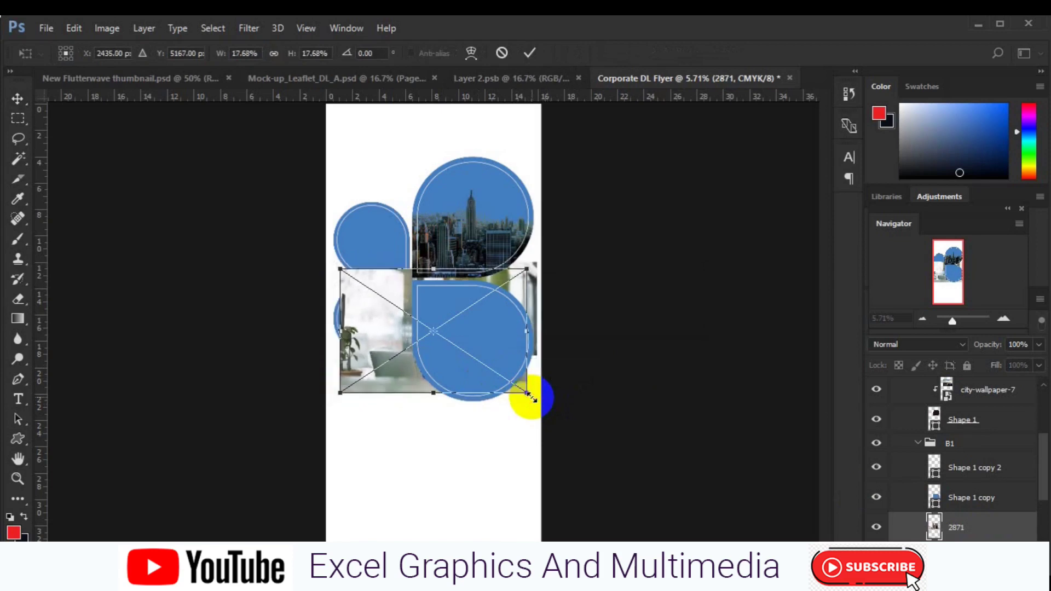
{"action": "left_click_drag", "start_coordinate": [403, 342], "coordinate": [410, 348]}
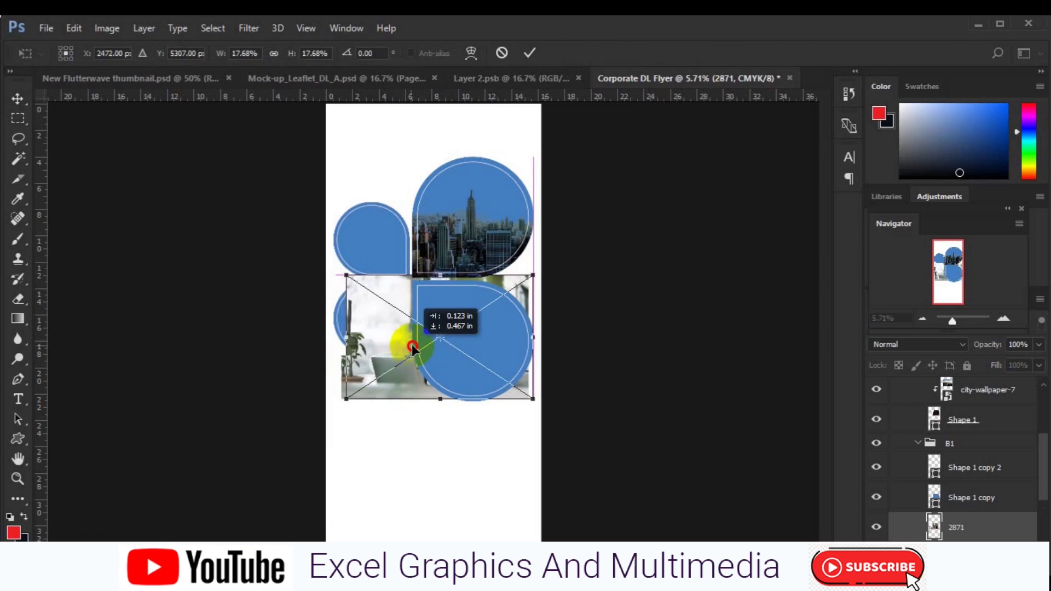
{"action": "left_click_drag", "start_coordinate": [410, 348], "coordinate": [413, 356]}
{"action": "key", "text": "Return"}
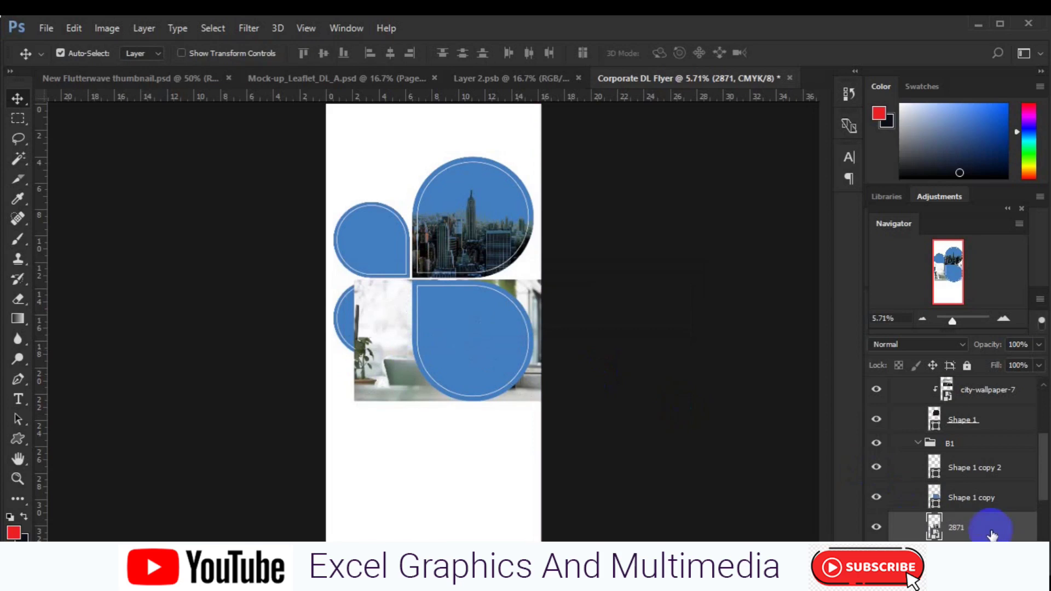
- Clip the 2871 photo into the lower-right petal and set Shape 1 copy to Darker Color
{"action": "right_click", "coordinate": [930, 529]}
{"action": "left_click", "coordinate": [806, 372]}
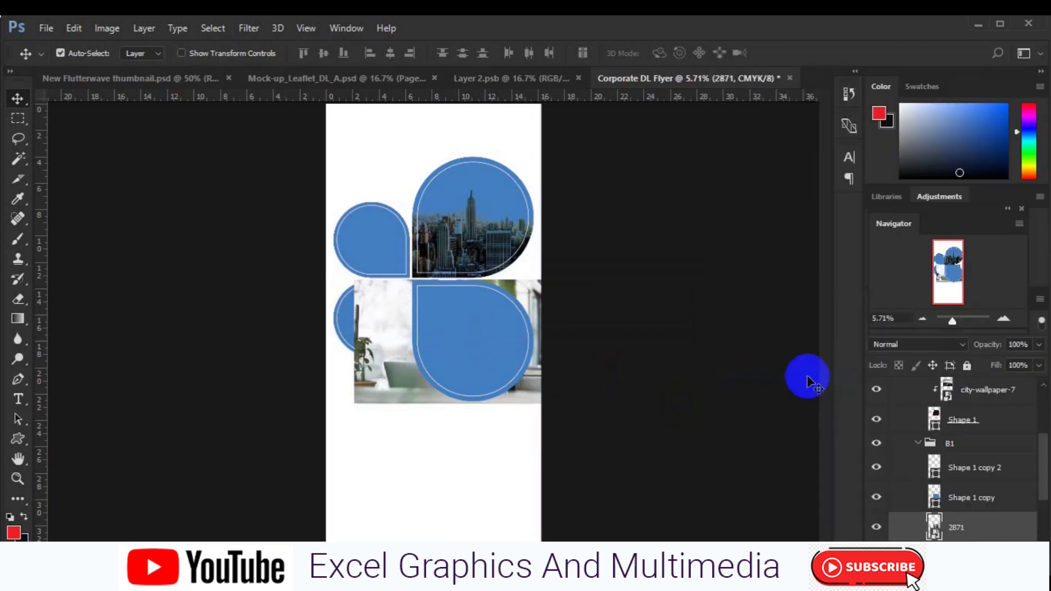
{"action": "left_click", "coordinate": [518, 386]}
{"action": "left_click", "coordinate": [952, 348]}
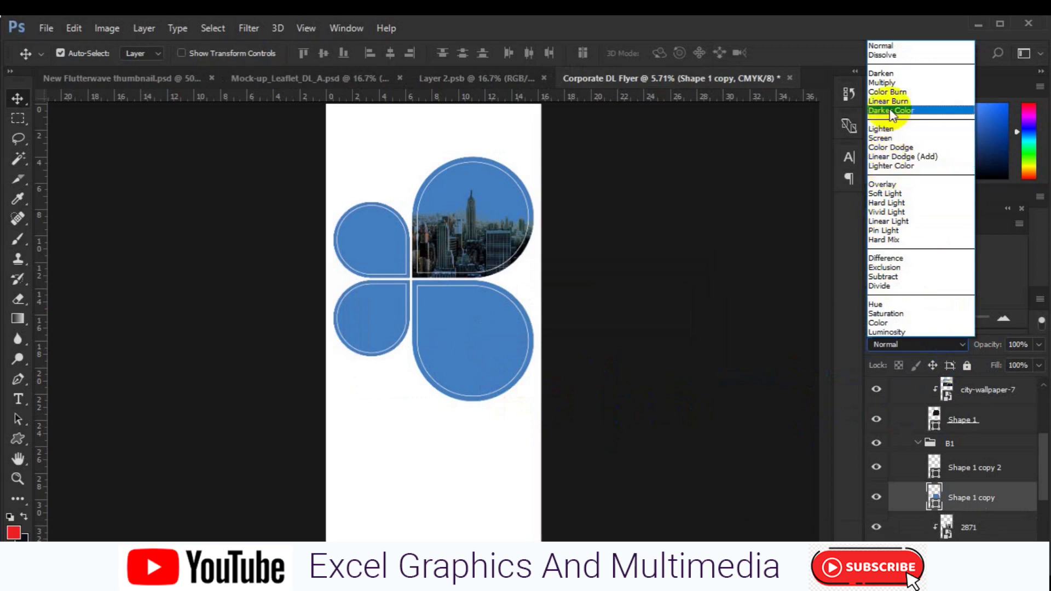
{"action": "left_click", "coordinate": [890, 111]}
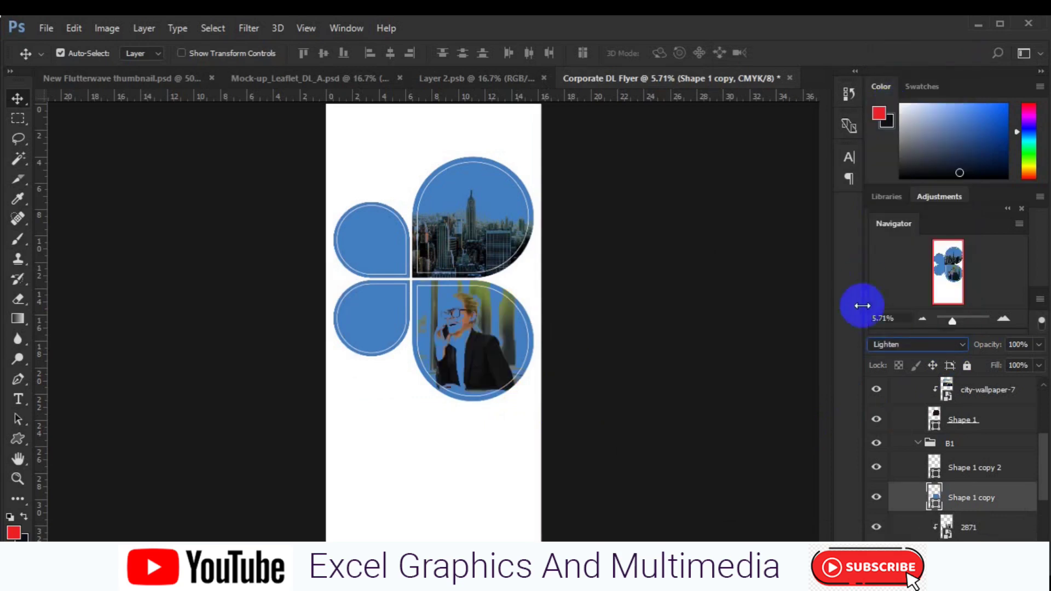
- Cycle the overlay through Screen, Vivid Light, Exclusion, Pin Light and Hard Light, ending on a darker blend
{"action": "key", "text": "Down"}
{"action": "key", "text": "Down"}
{"action": "key", "text": "Down"}
{"action": "key", "text": "Down"}
{"action": "key", "text": "Down"}
{"action": "key", "text": "Down"}
{"action": "key", "text": "Down"}
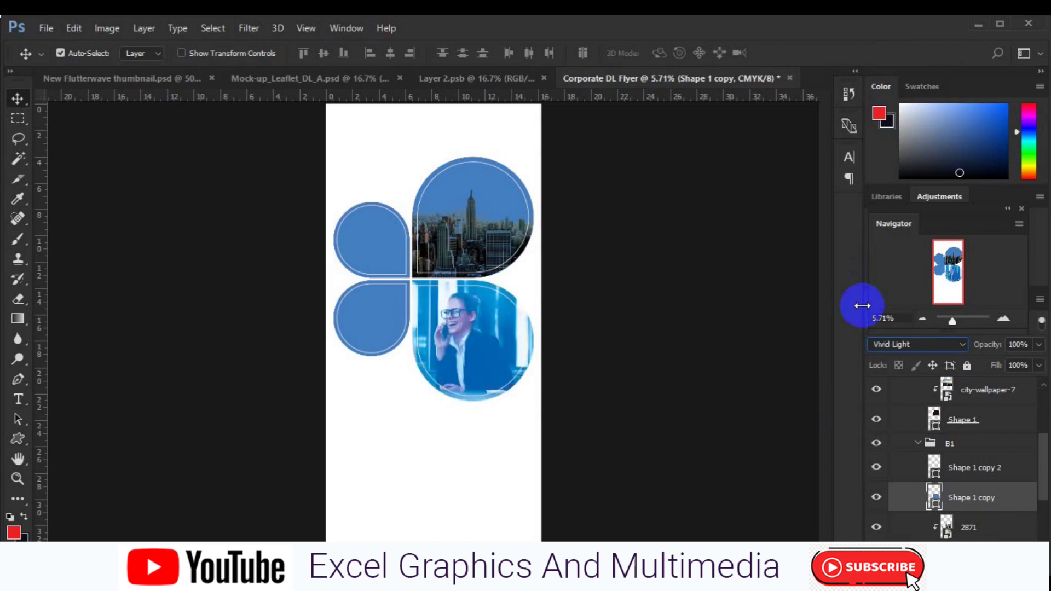
{"action": "key", "text": "Down"}
{"action": "key", "text": "Down"}
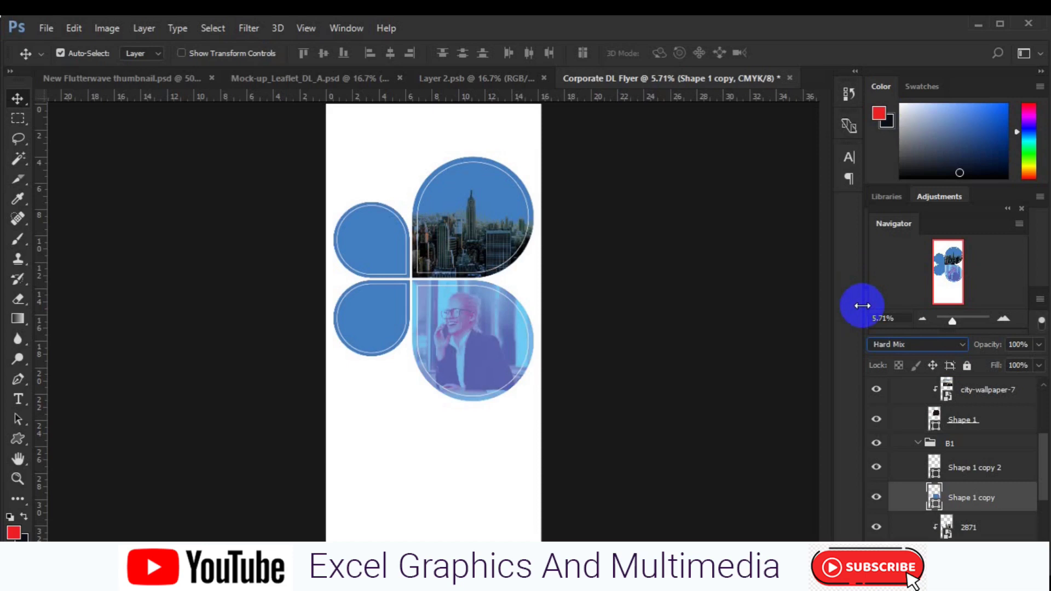
{"action": "key", "text": "Down"}
{"action": "key", "text": "Down"}
{"action": "key", "text": "Down"}
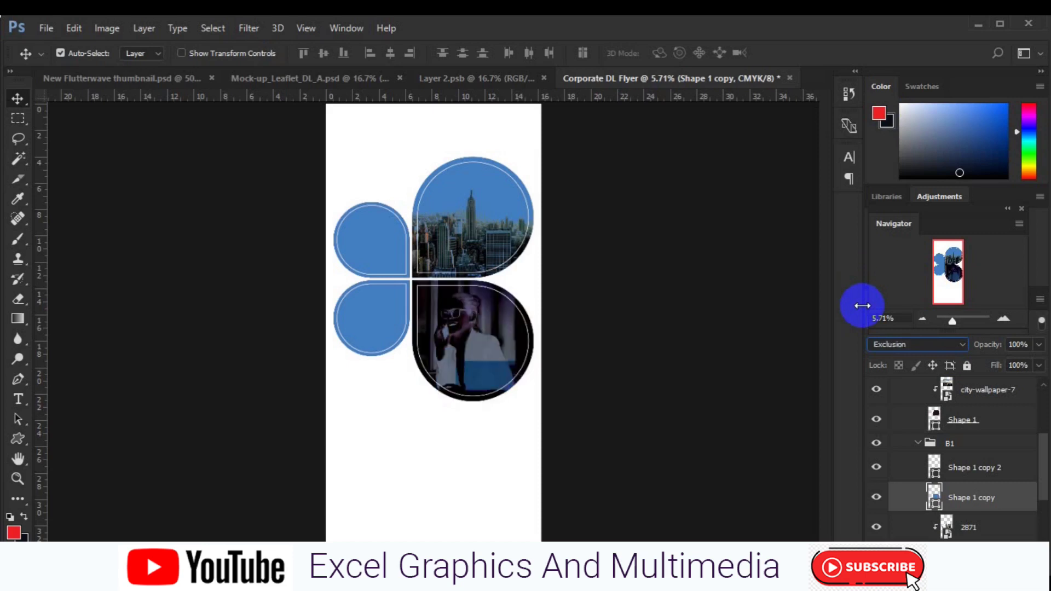
{"action": "key", "text": "Down"}
{"action": "key", "text": "Down"}
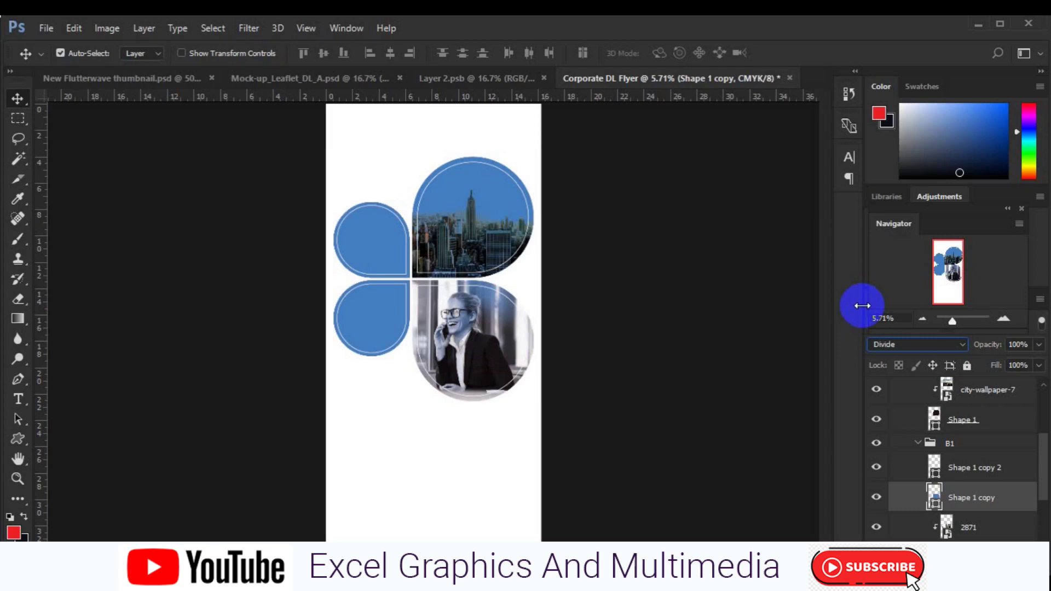
{"action": "key", "text": "Up"}
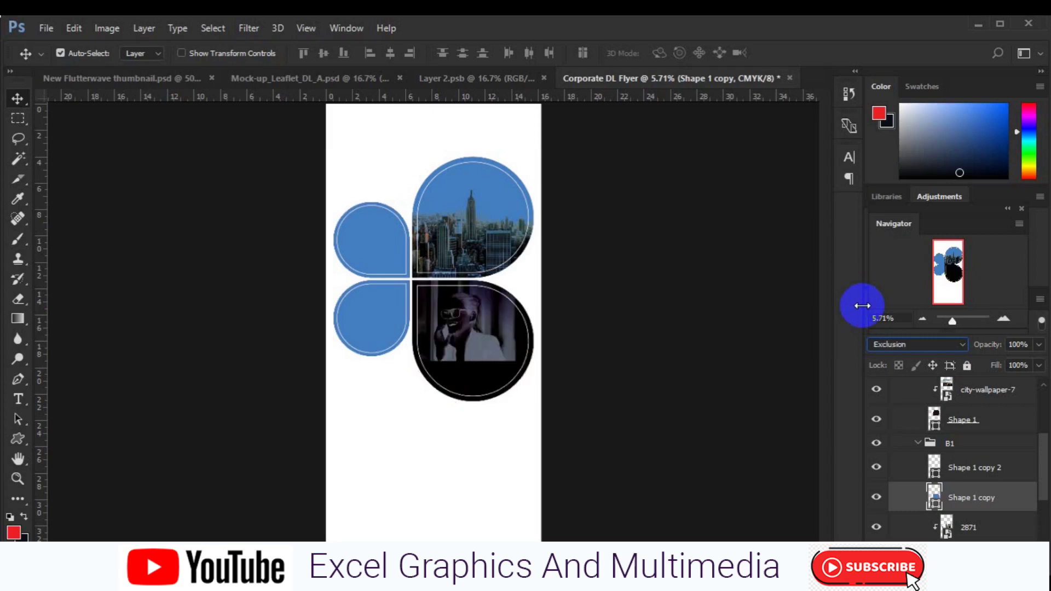
{"action": "key", "text": "Up"}
{"action": "key", "text": "Up"}
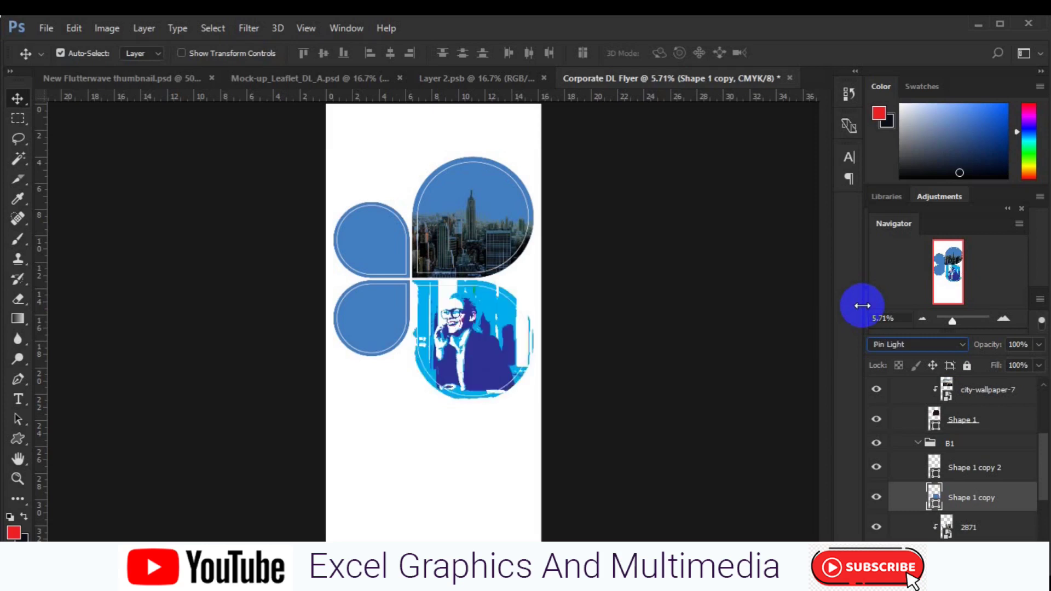
{"action": "key", "text": "Up"}
{"action": "key", "text": "Up"}
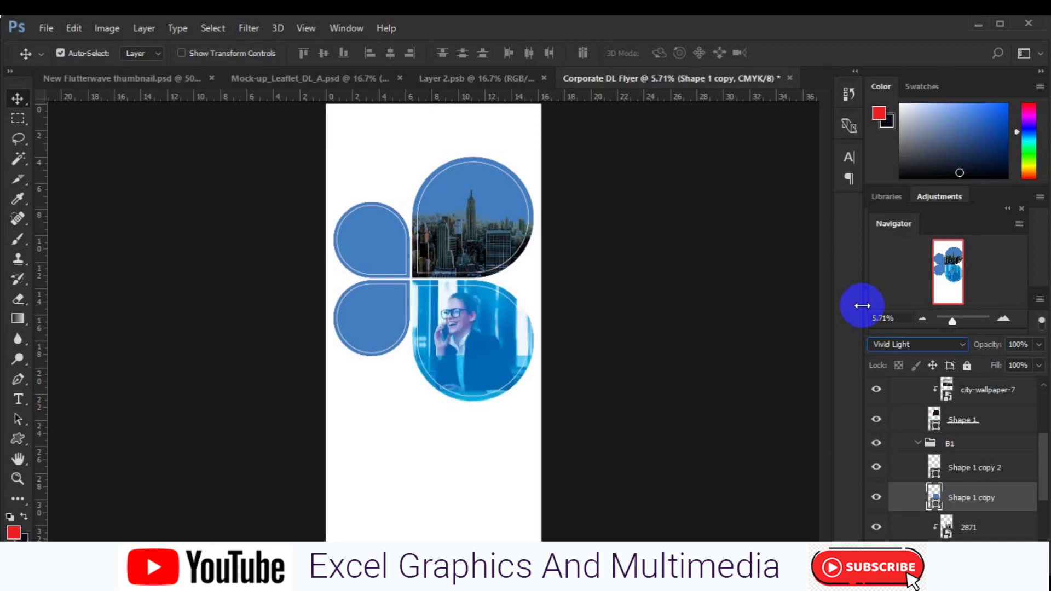
{"action": "key", "text": "Up"}
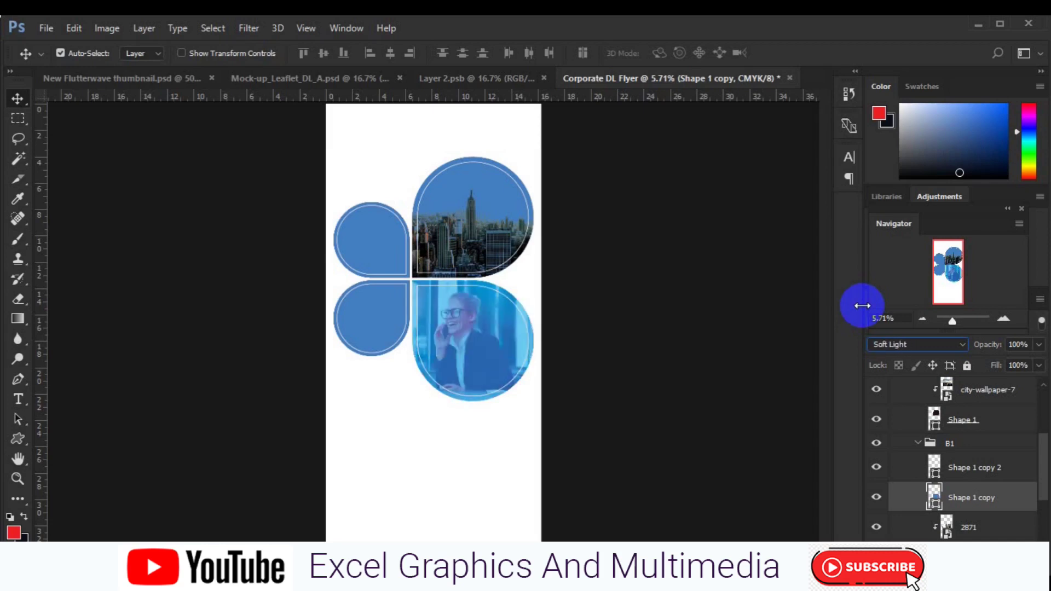
{"action": "key", "text": "Up"}
{"action": "key", "text": "Up"}
{"action": "key", "text": "Up"}
{"action": "key", "text": "Up"}
{"action": "key", "text": "Up"}
{"action": "key", "text": "Up"}
{"action": "left_click", "coordinate": [369, 332]}
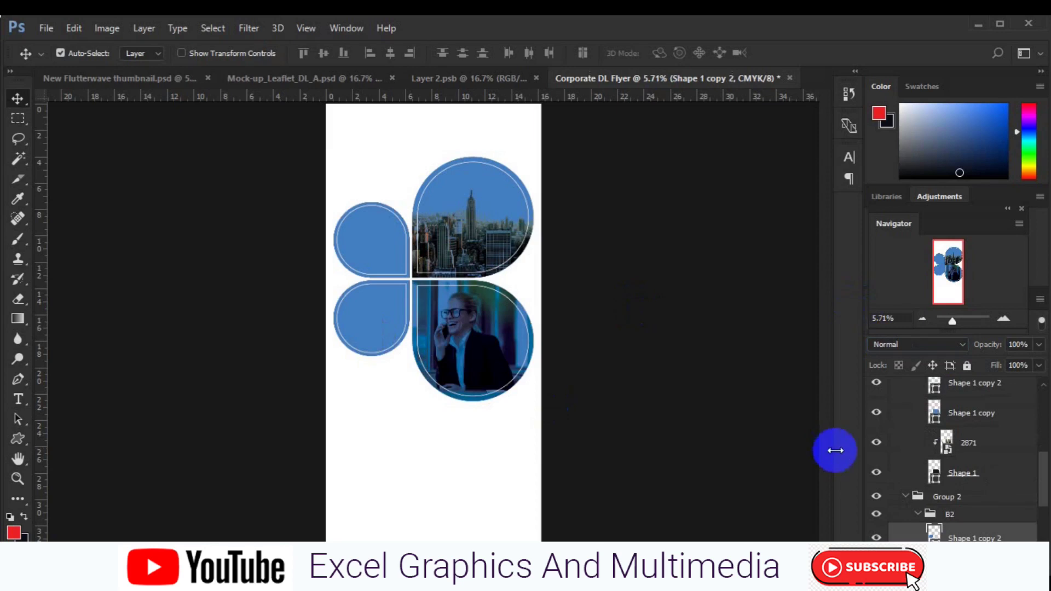
- Remove the shape's fill, hide Shape 1 copy in group B2 and select Shape 1
{"action": "left_click", "coordinate": [18, 438]}
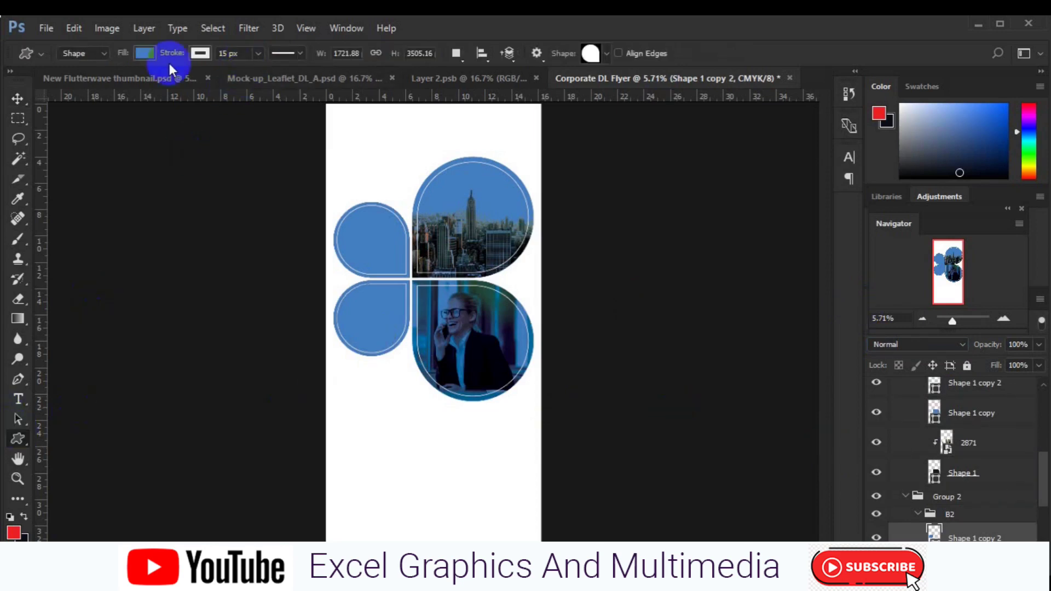
{"action": "left_click", "coordinate": [144, 53]}
{"action": "left_click", "coordinate": [79, 82]}
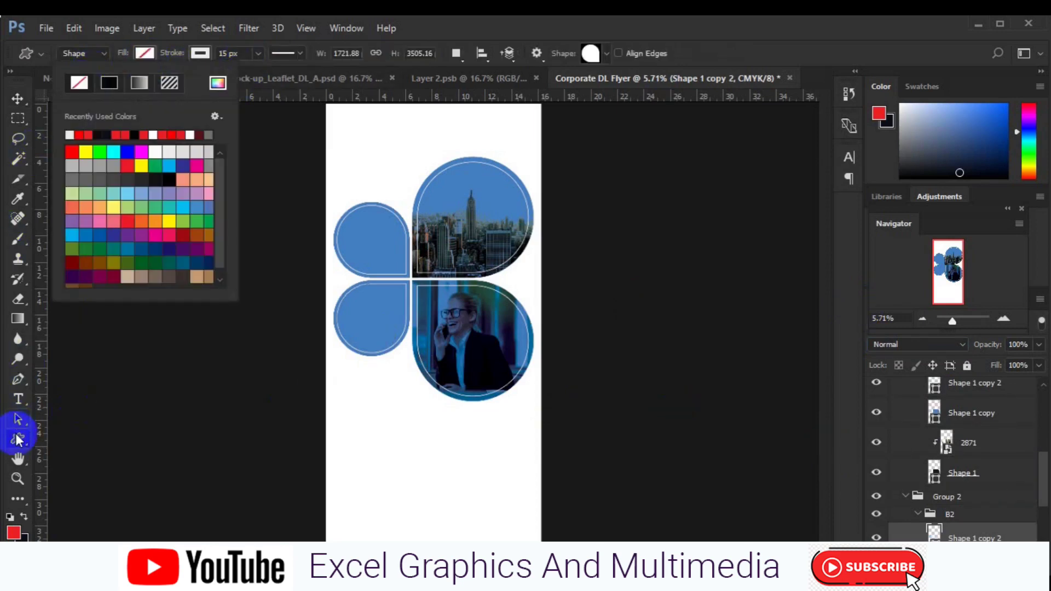
{"action": "left_click", "coordinate": [18, 99]}
{"action": "left_click", "coordinate": [348, 282]}
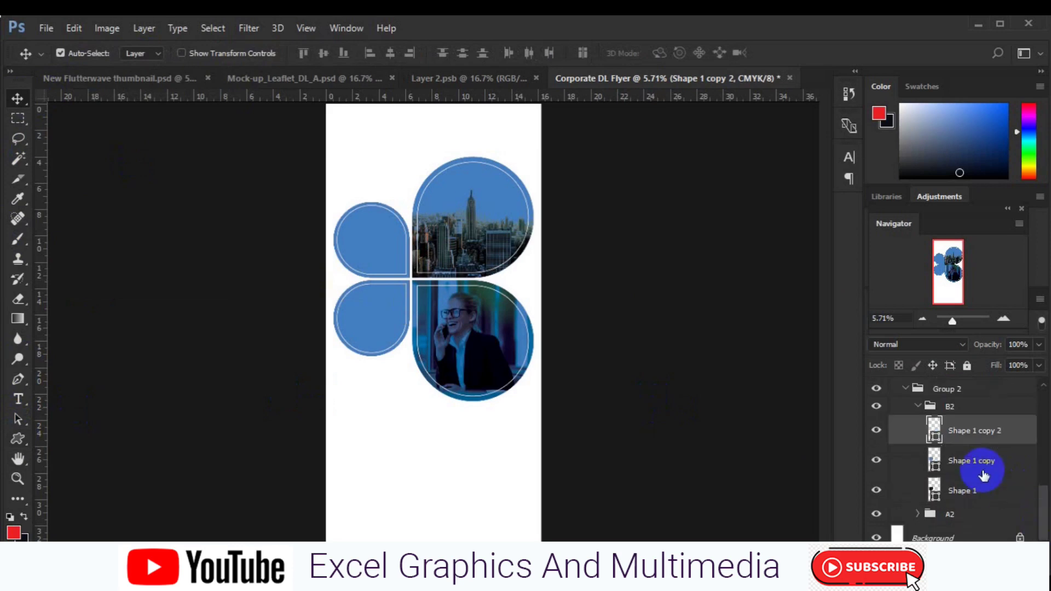
{"action": "left_click", "coordinate": [983, 469]}
{"action": "left_click", "coordinate": [980, 491]}
{"action": "left_click", "coordinate": [876, 461]}
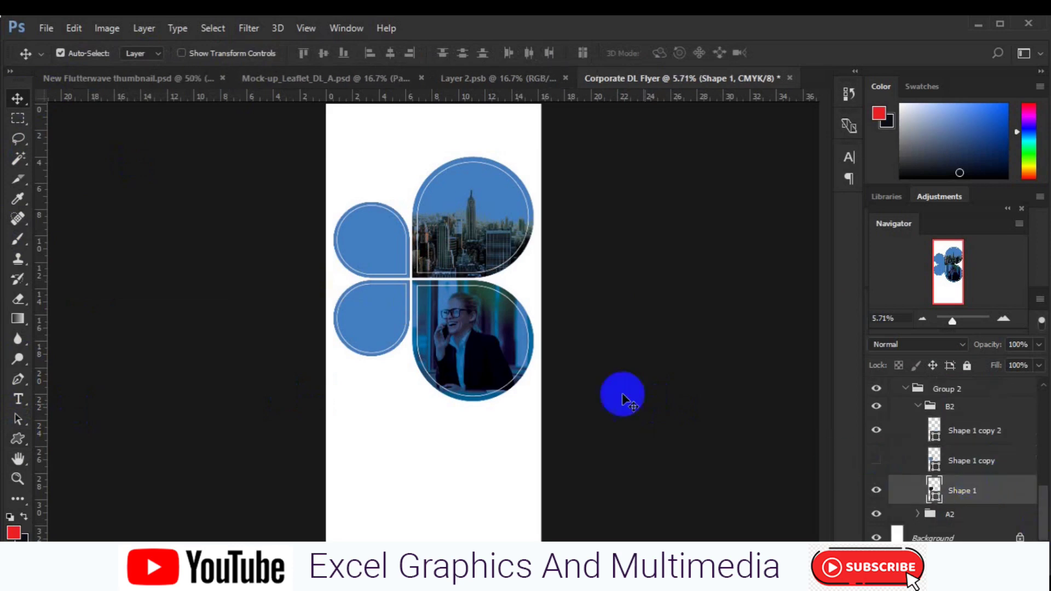
- Place the 40326 laptop photo as an embedded layer
{"action": "left_click", "coordinate": [46, 28]}
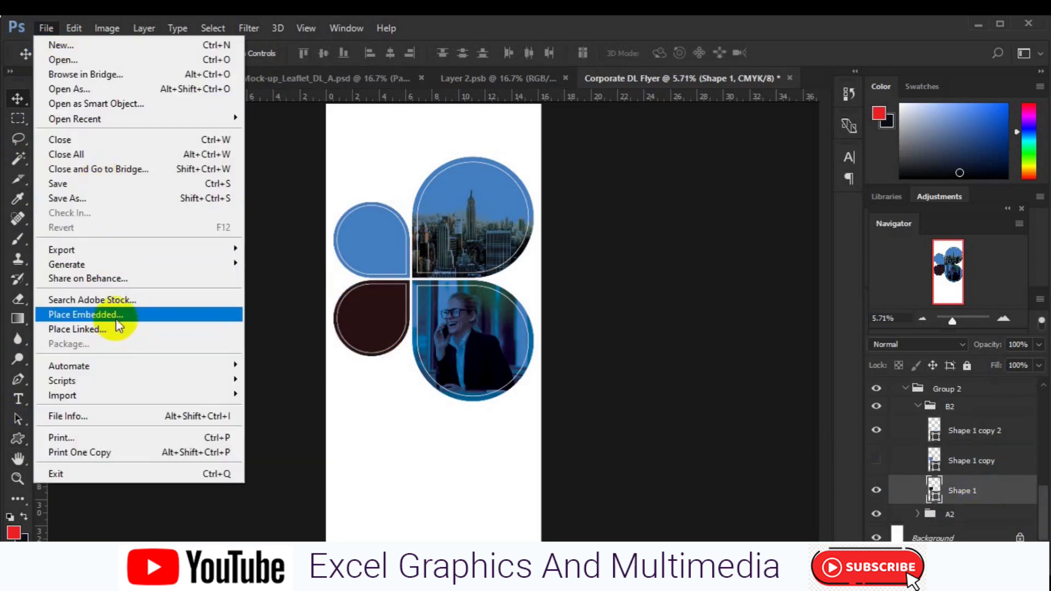
{"action": "left_click", "coordinate": [116, 318]}
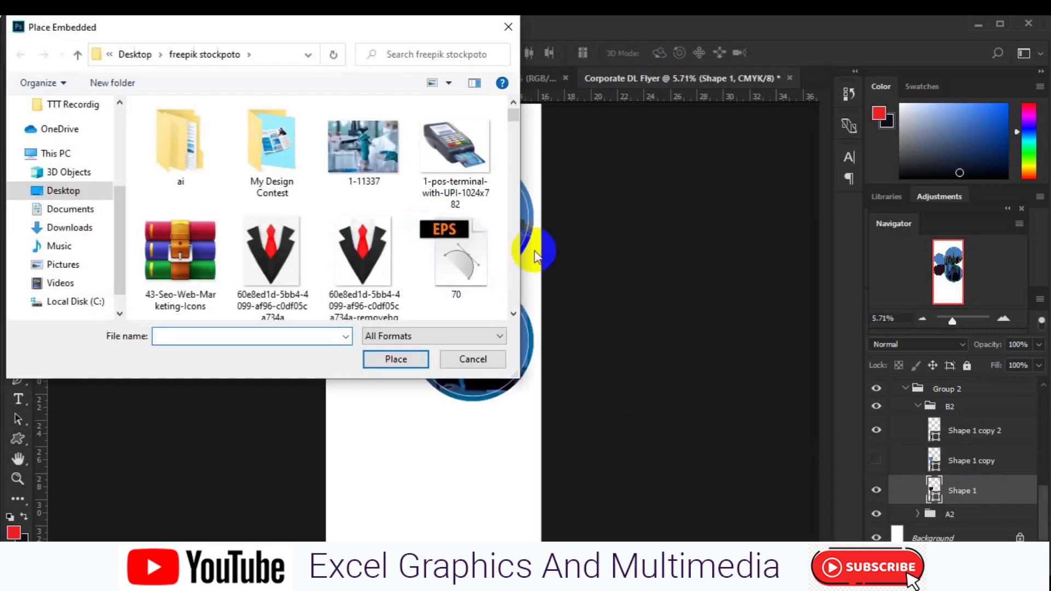
{"action": "left_click_drag", "start_coordinate": [513, 316], "coordinate": [512, 317]}
{"action": "left_click", "coordinate": [197, 260]}
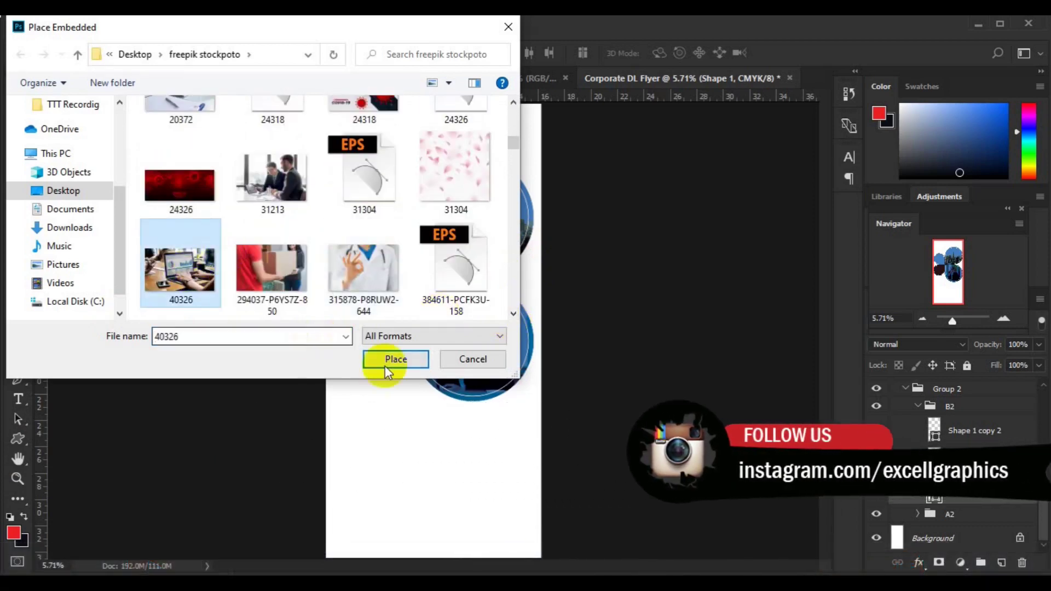
{"action": "left_click", "coordinate": [385, 361]}
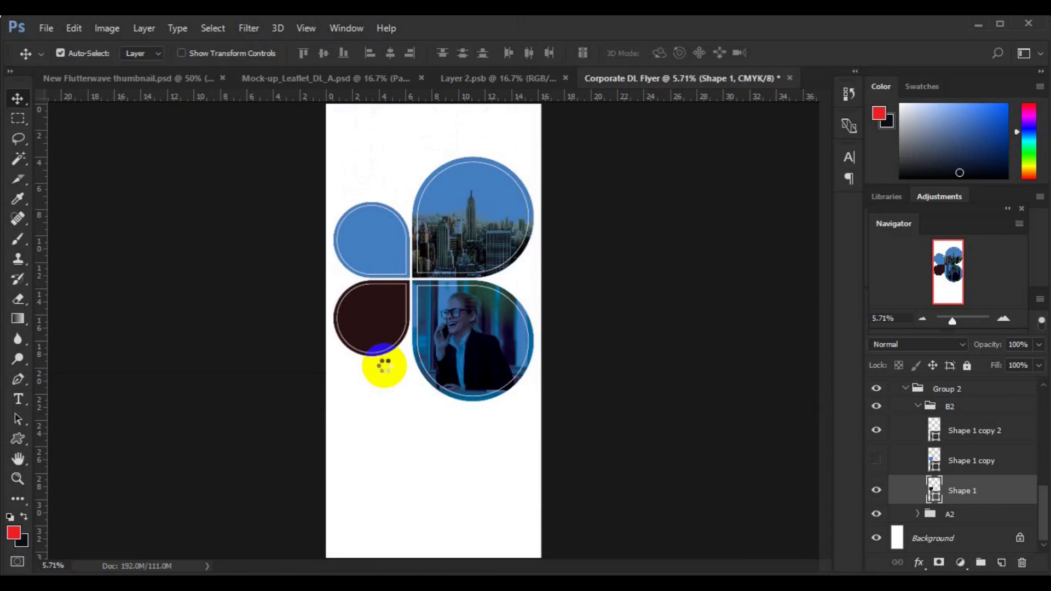
- Scale the laptop photo to about 64.6% over the lower-left petal and commit
{"action": "left_click_drag", "start_coordinate": [495, 368], "coordinate": [493, 372]}
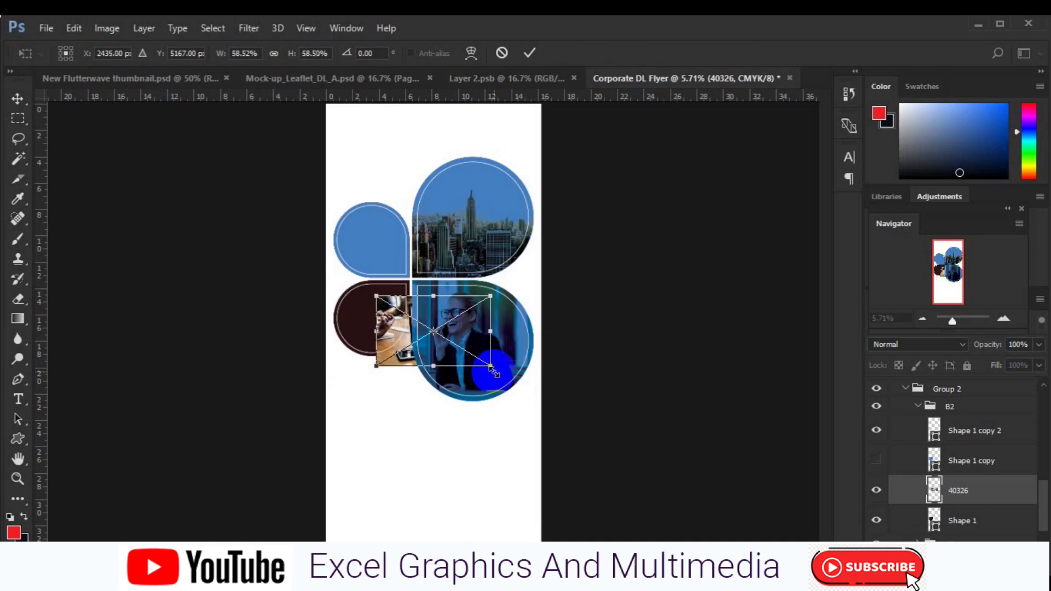
{"action": "left_click_drag", "start_coordinate": [398, 309], "coordinate": [375, 310]}
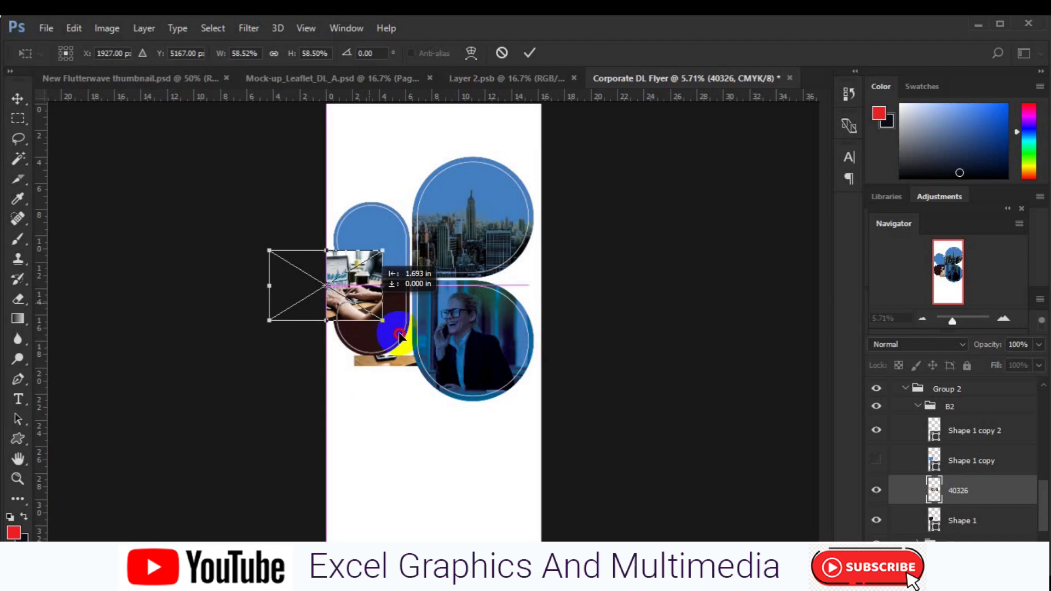
{"action": "left_click_drag", "start_coordinate": [370, 306], "coordinate": [408, 338]}
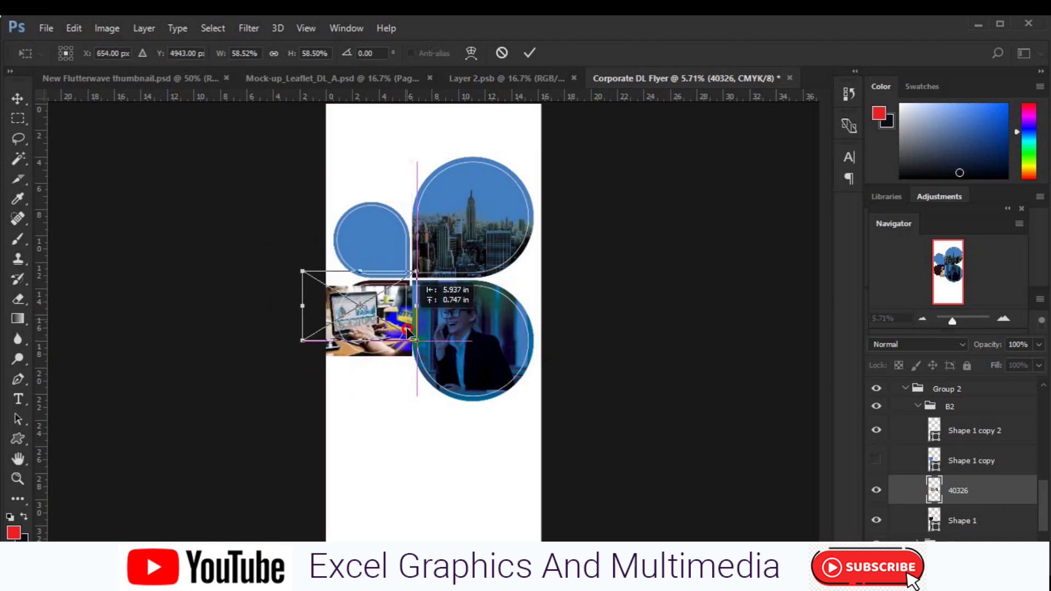
{"action": "left_click_drag", "start_coordinate": [408, 342], "coordinate": [423, 361]}
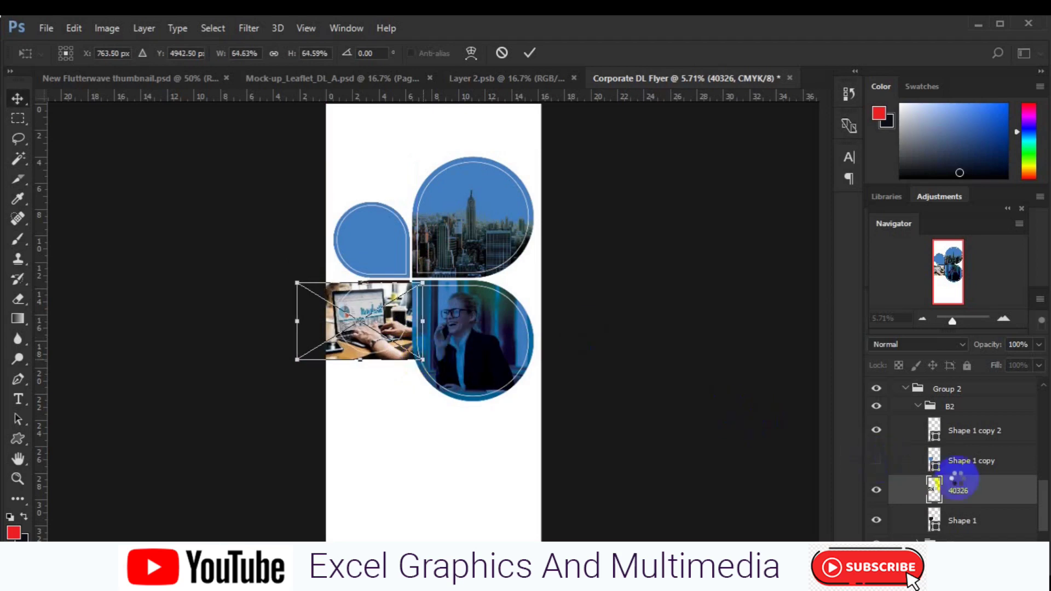
{"action": "left_click", "coordinate": [958, 488]}
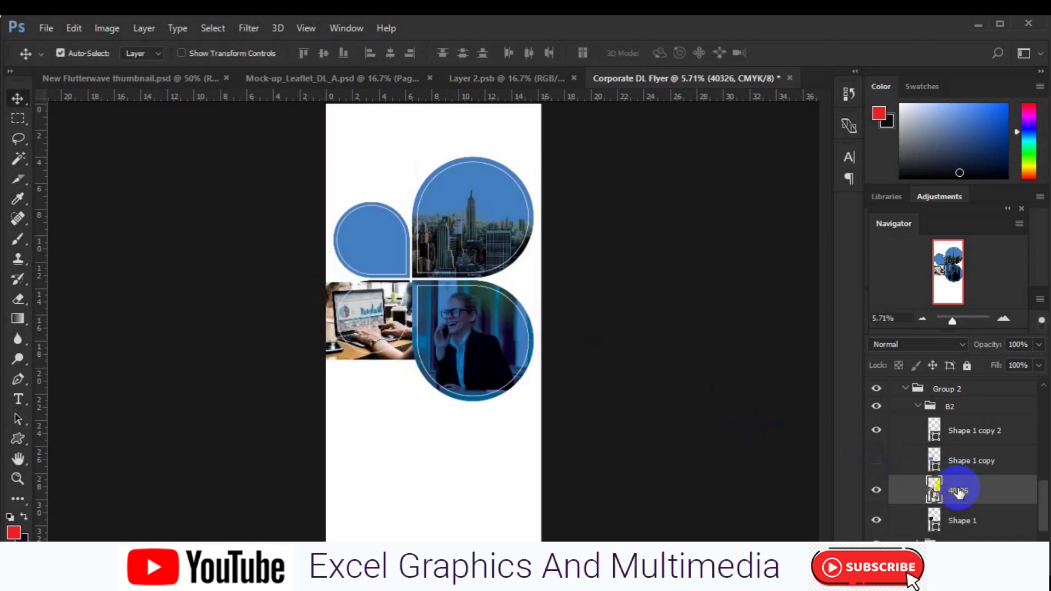
{"action": "right_click", "coordinate": [959, 488]}
- Clip the laptop photo into the lower-left petal, reposition it and re-blend the shown blue overlay
{"action": "left_click", "coordinate": [672, 421]}
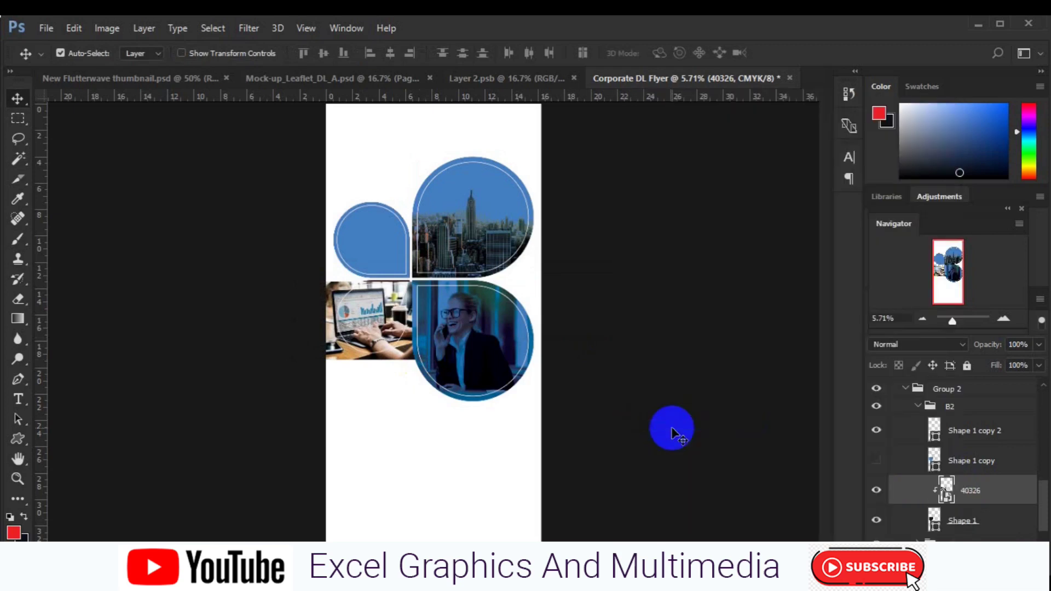
{"action": "left_click_drag", "start_coordinate": [452, 382], "coordinate": [445, 365]}
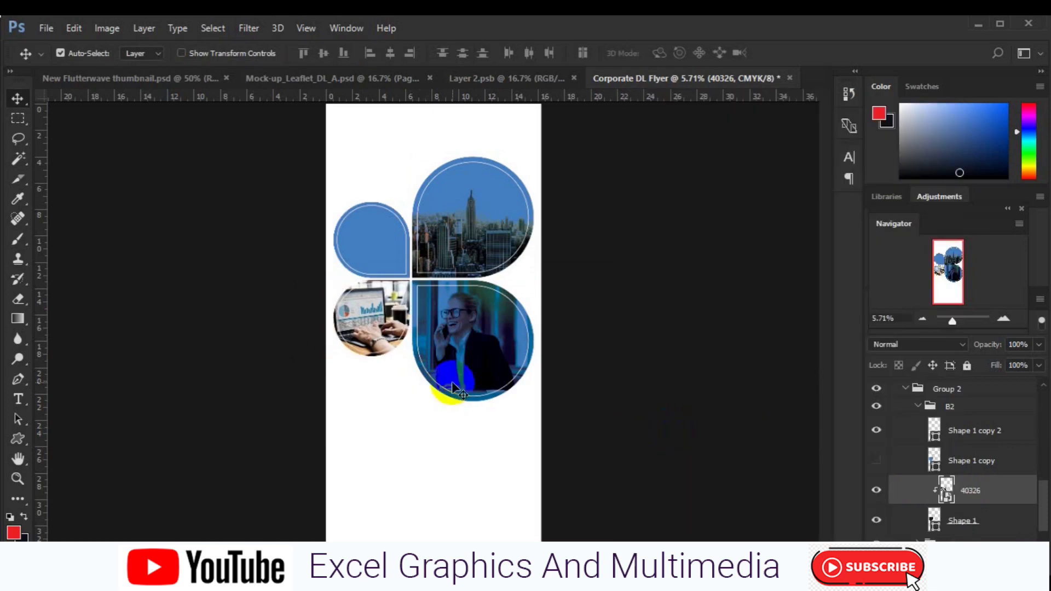
{"action": "left_click", "coordinate": [876, 459]}
{"action": "left_click", "coordinate": [945, 459]}
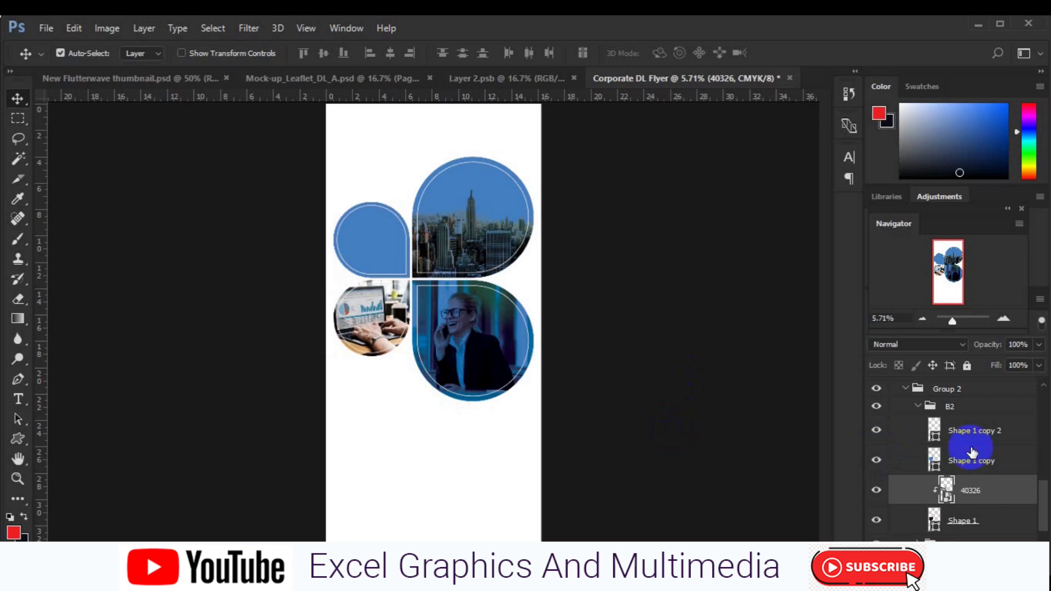
{"action": "left_click", "coordinate": [964, 347]}
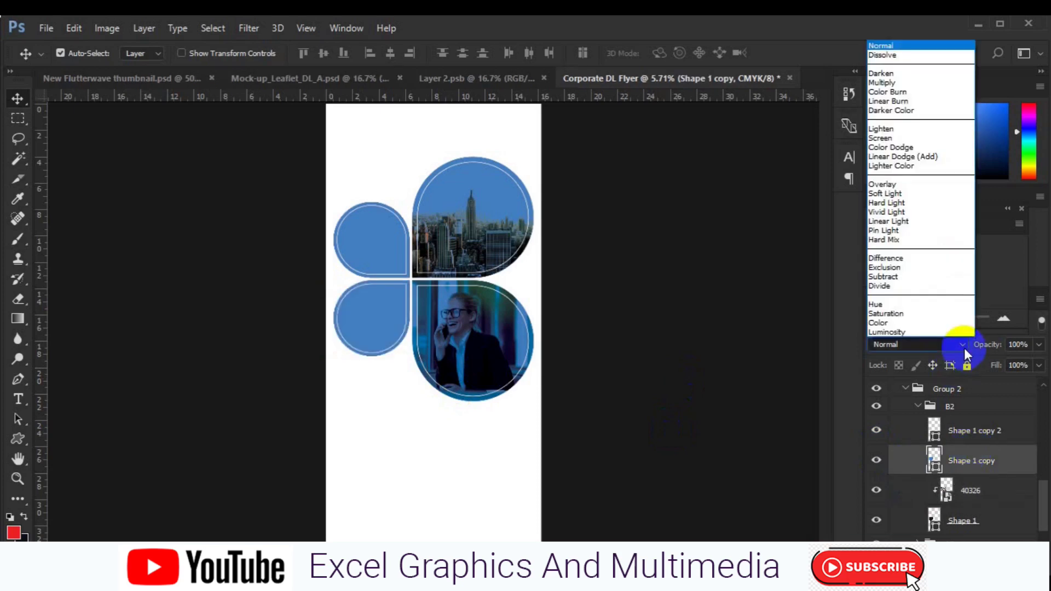
{"action": "left_click", "coordinate": [919, 263]}
{"action": "key", "text": "Up"}
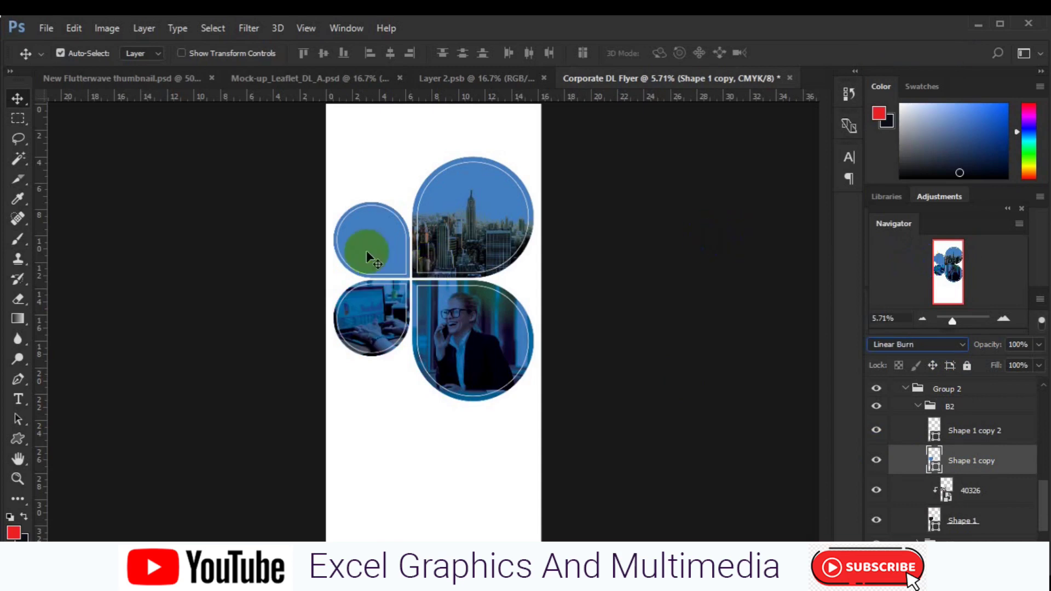
- Select the top-left petal's base shape layer in group A2, leaving its fill unchanged
{"action": "left_click", "coordinate": [369, 246], "text": "ctrl"}
{"action": "left_click", "coordinate": [17, 439]}
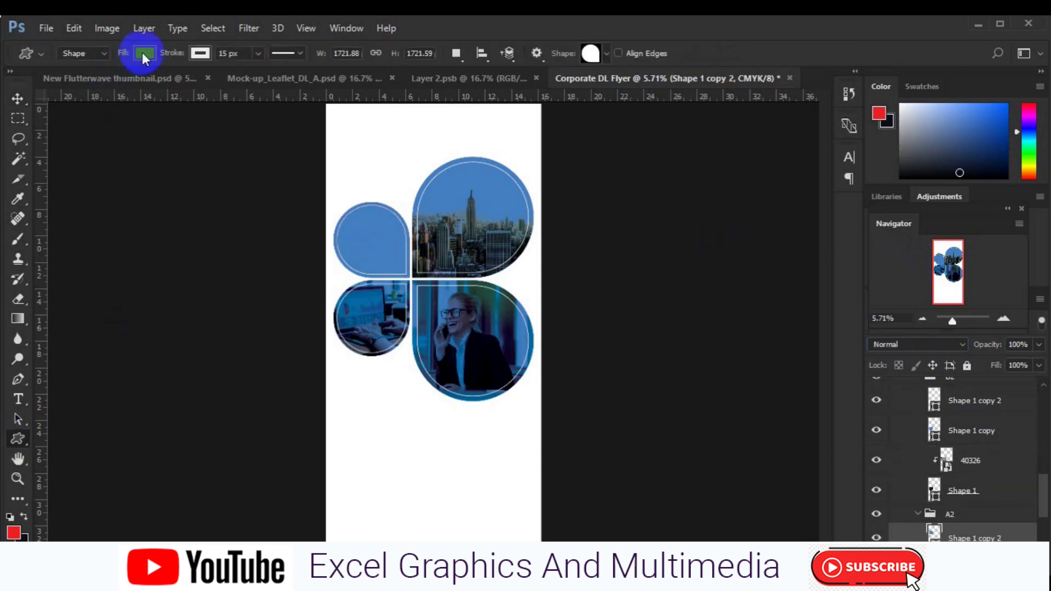
{"action": "left_click", "coordinate": [145, 53]}
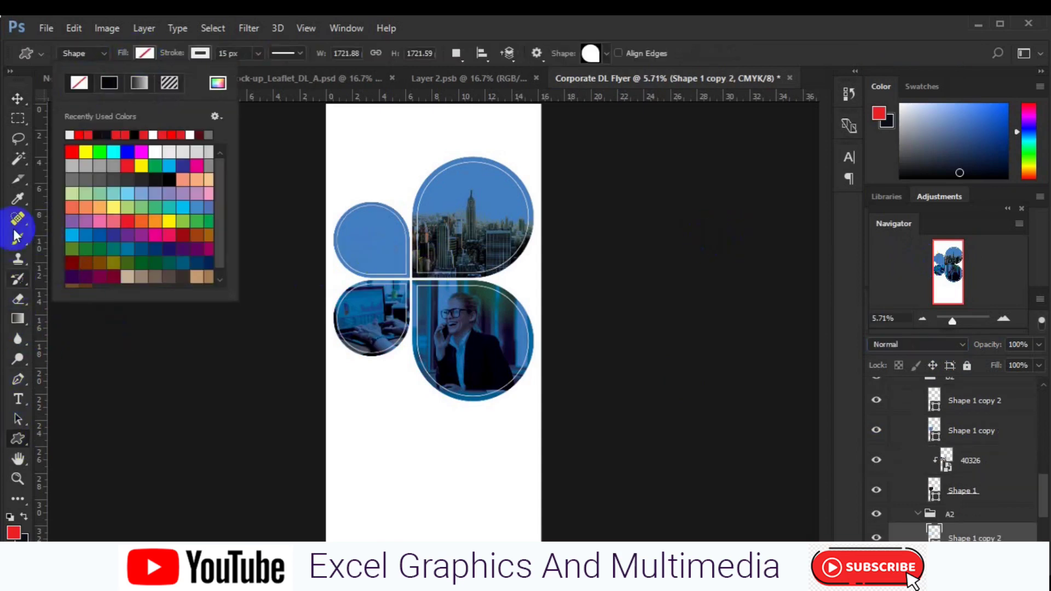
{"action": "left_click", "coordinate": [18, 99]}
{"action": "left_click_drag", "start_coordinate": [1042, 514], "coordinate": [1042, 539]}
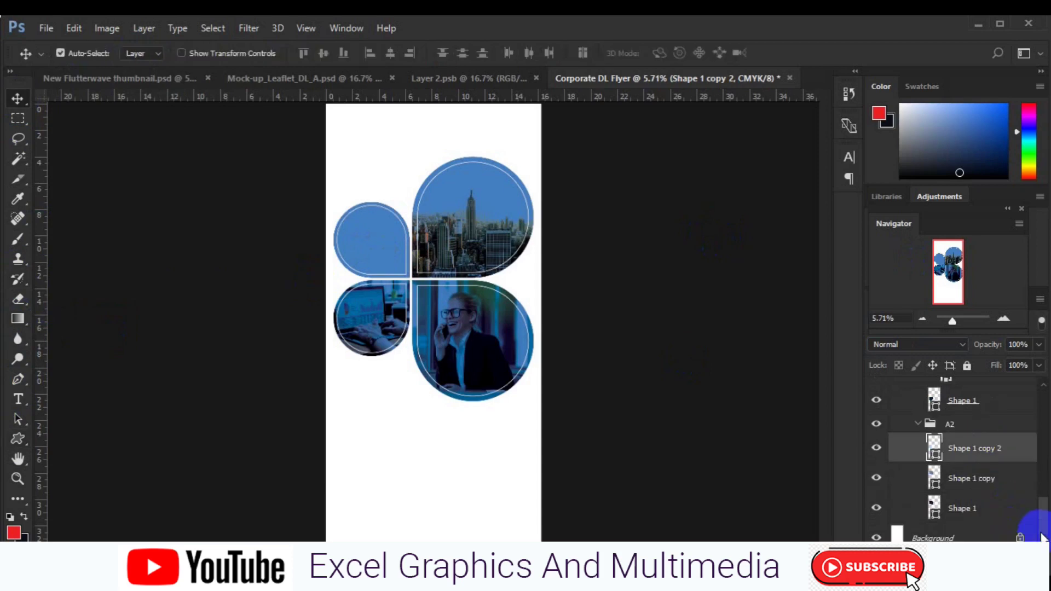
{"action": "left_click", "coordinate": [963, 508]}
{"action": "left_click", "coordinate": [46, 28]}
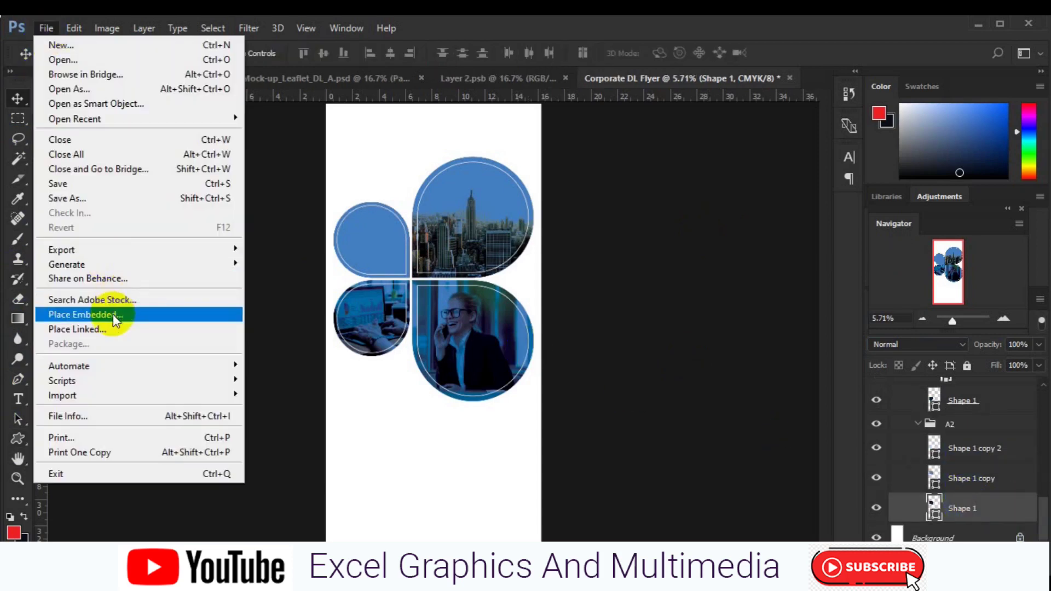
- Place the 20372 office photo as an embedded layer
{"action": "left_click", "coordinate": [111, 313]}
{"action": "scroll", "coordinate": [512, 280], "scroll_direction": "down", "scroll_amount": 3}
{"action": "scroll", "coordinate": [512, 280], "scroll_direction": "down", "scroll_amount": 3}
{"action": "scroll", "coordinate": [512, 281], "scroll_direction": "down", "scroll_amount": 3}
{"action": "scroll", "coordinate": [512, 273], "scroll_direction": "down", "scroll_amount": 3}
{"action": "scroll", "coordinate": [510, 129], "scroll_direction": "up", "scroll_amount": 2}
{"action": "left_click", "coordinate": [203, 150]}
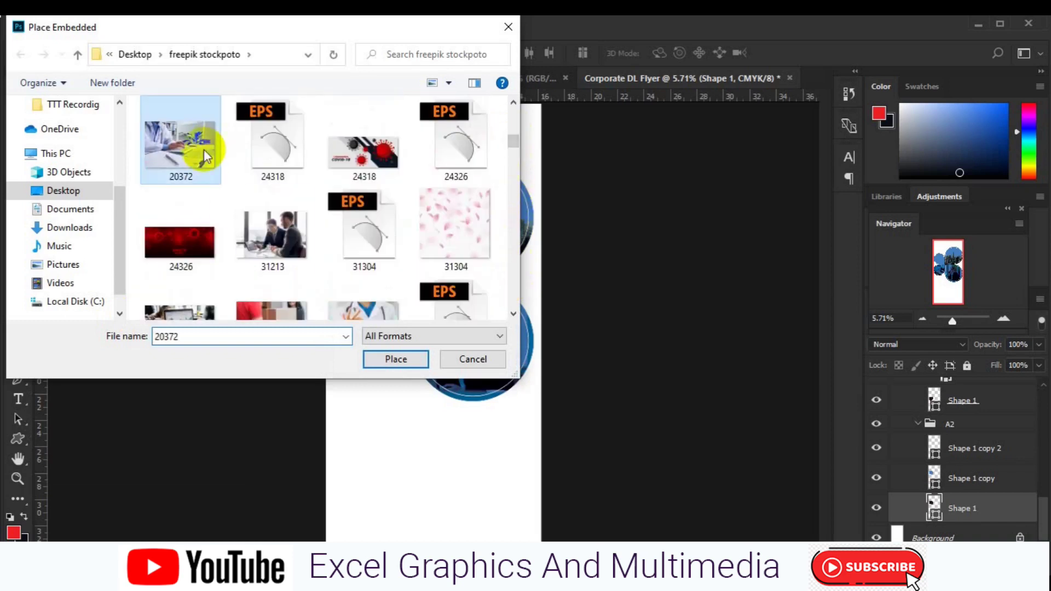
{"action": "left_click", "coordinate": [374, 362]}
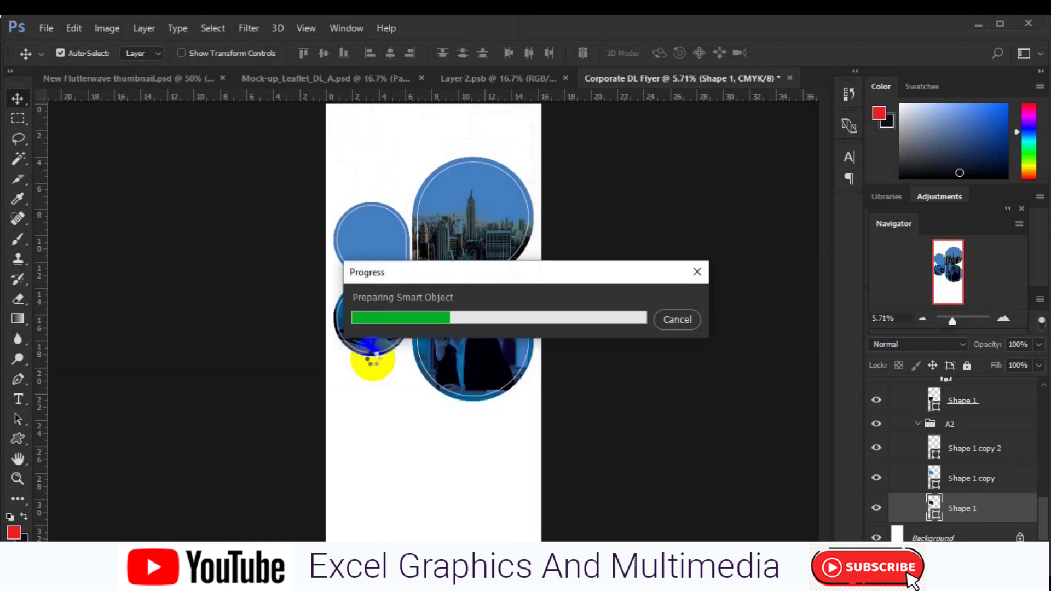
- Shrink the office photo to about a third and position it over the top-left petal
{"action": "left_click_drag", "start_coordinate": [541, 403], "coordinate": [491, 368]}
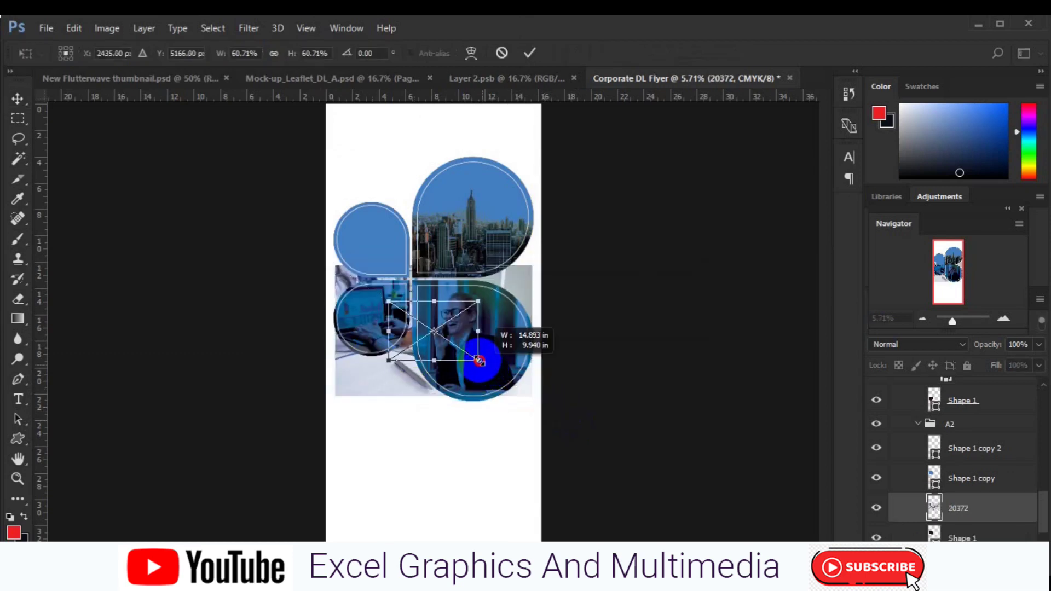
{"action": "mouse_move", "coordinate": [491, 368]}
{"action": "left_mouse_down"}
{"action": "mouse_move", "coordinate": [393, 248]}
{"action": "mouse_move", "coordinate": [410, 274]}
{"action": "mouse_move", "coordinate": [402, 258]}
{"action": "left_mouse_up"}
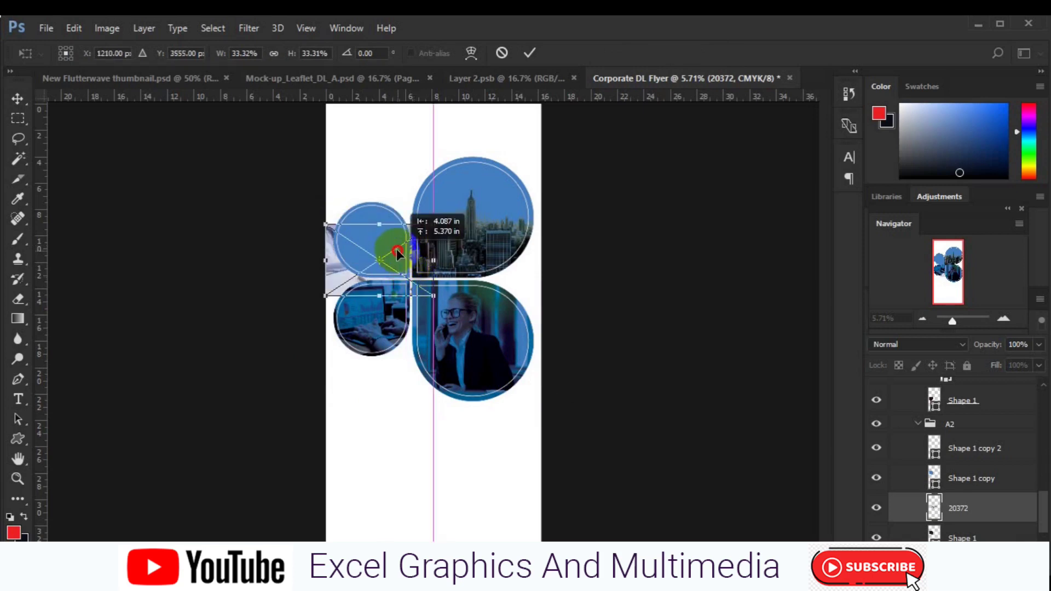
{"action": "left_click_drag", "start_coordinate": [407, 258], "coordinate": [430, 273]}
{"action": "key", "text": "Return"}
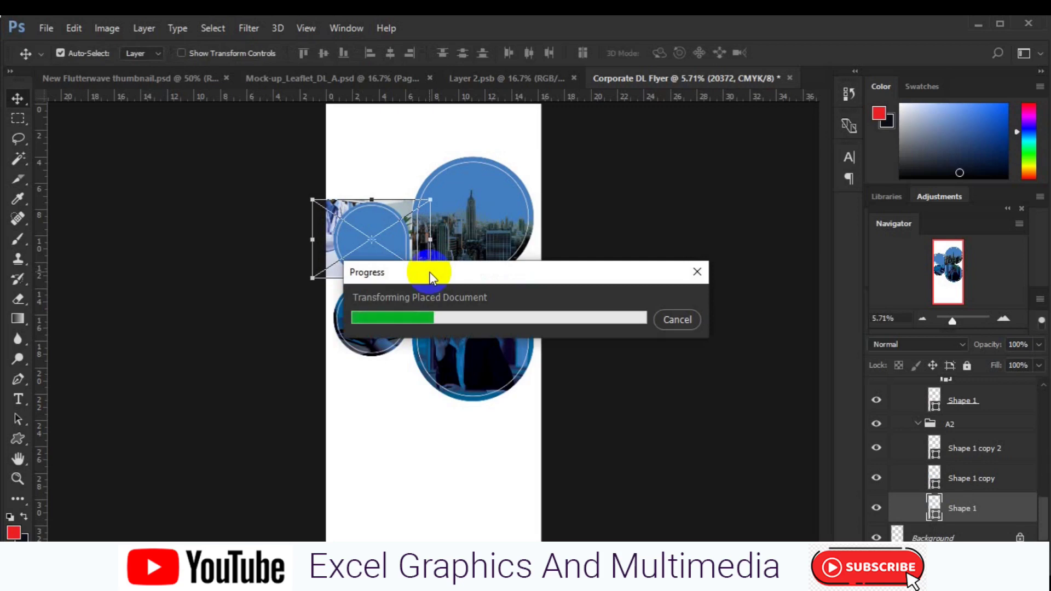
- Clip the office photo to the top-left petal and try overlay blends, returning to Normal
{"action": "right_click", "coordinate": [957, 516]}
{"action": "left_click", "coordinate": [794, 356]}
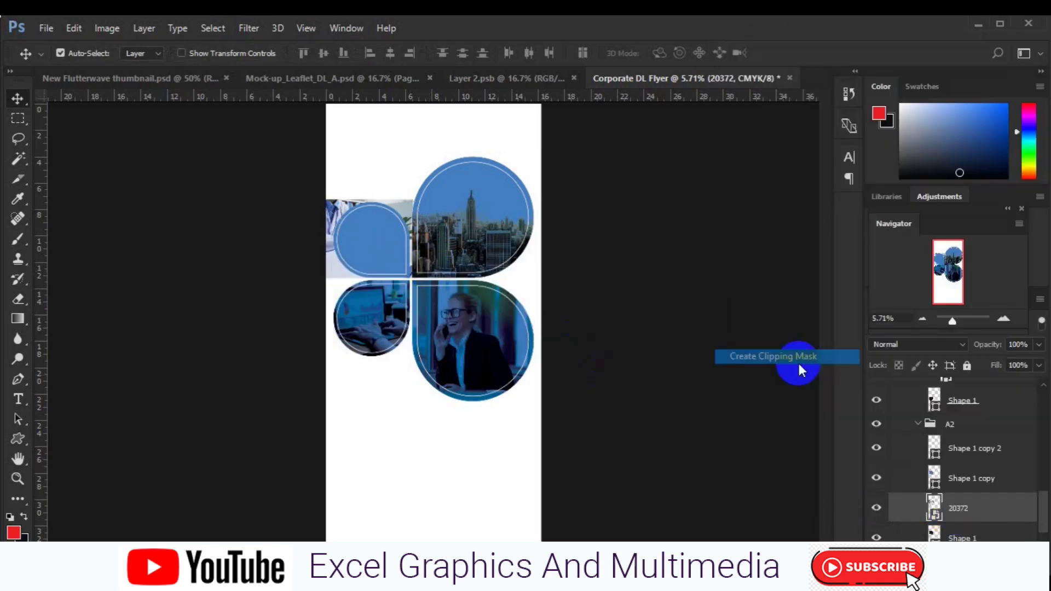
{"action": "left_click", "coordinate": [980, 481]}
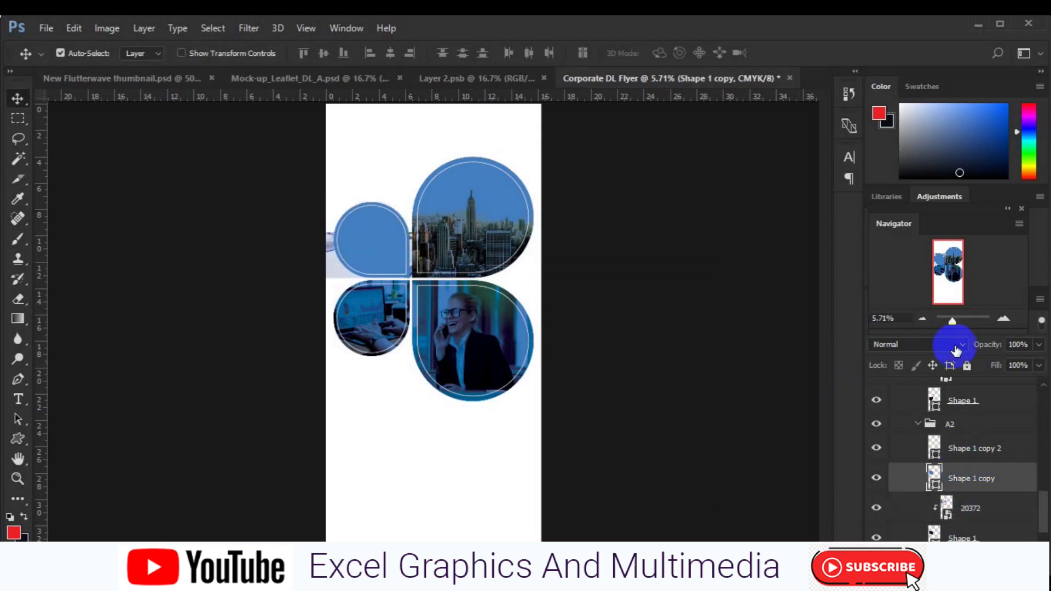
{"action": "left_click", "coordinate": [957, 346]}
{"action": "left_click", "coordinate": [920, 186]}
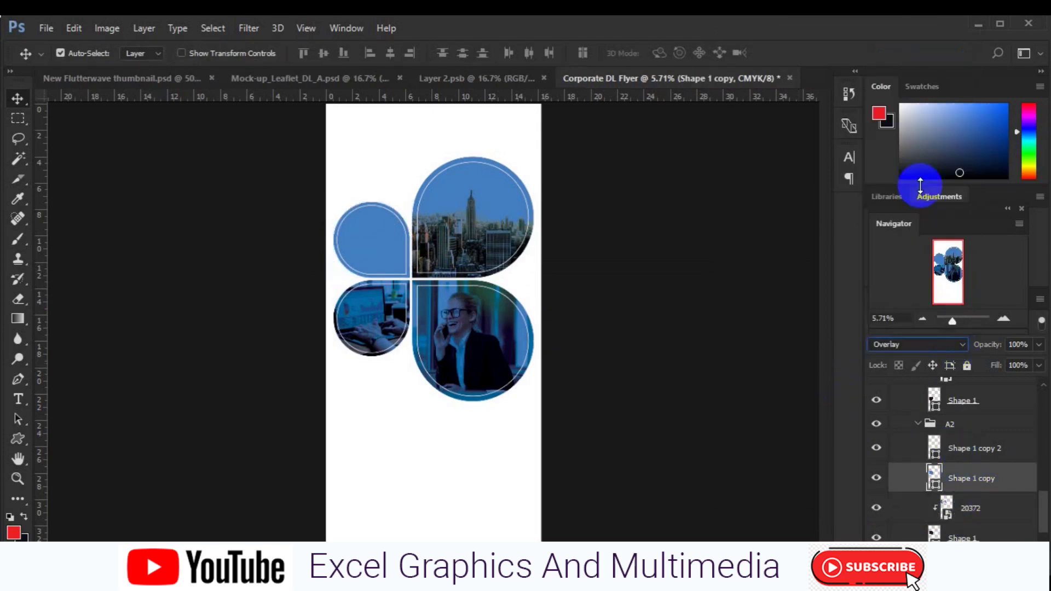
{"action": "key", "text": "Down"}
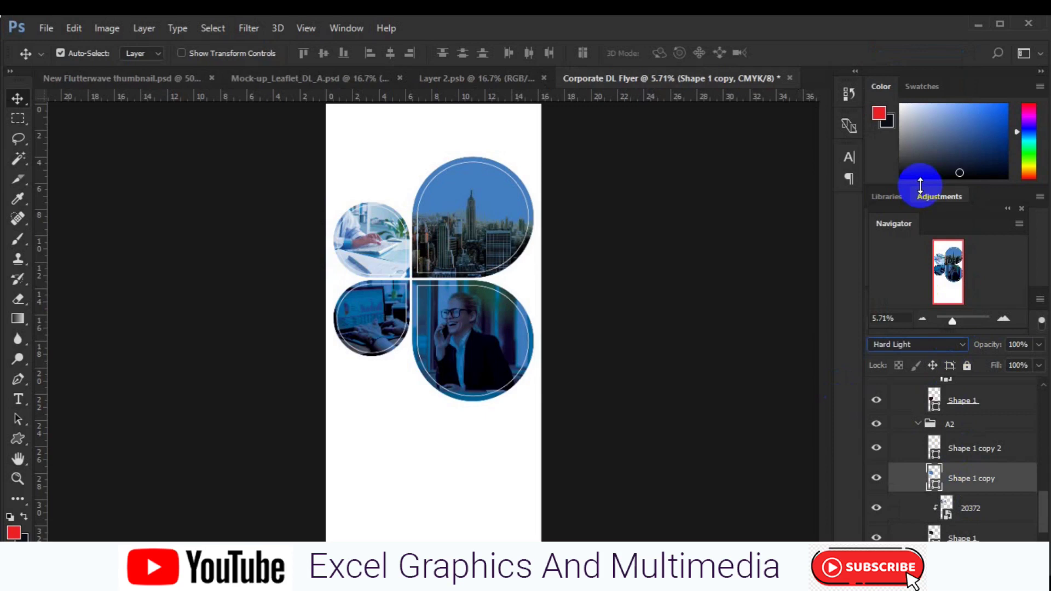
{"action": "key", "text": "Down"}
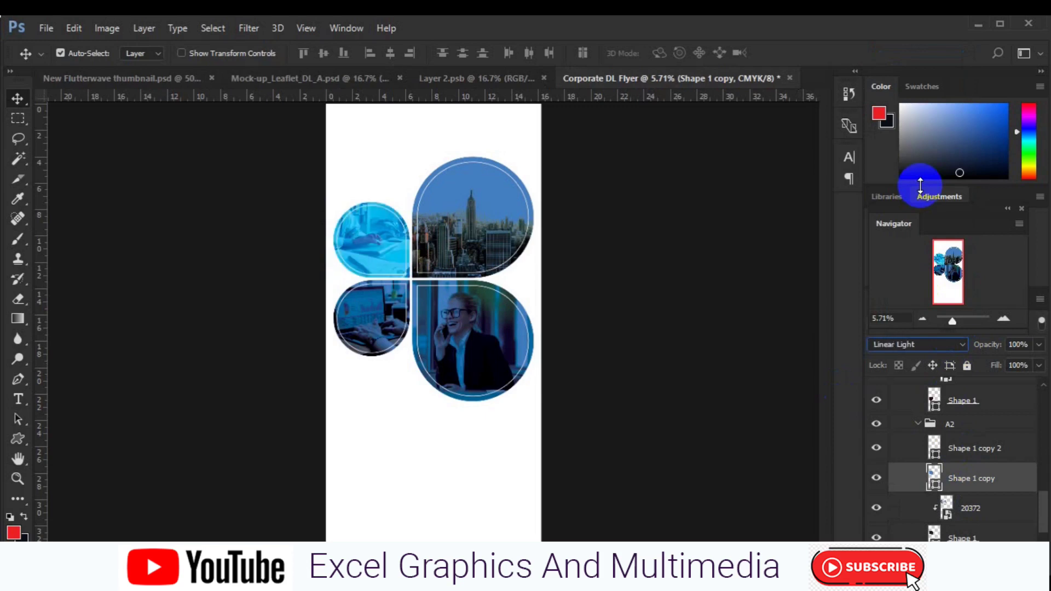
{"action": "key", "text": "Down"}
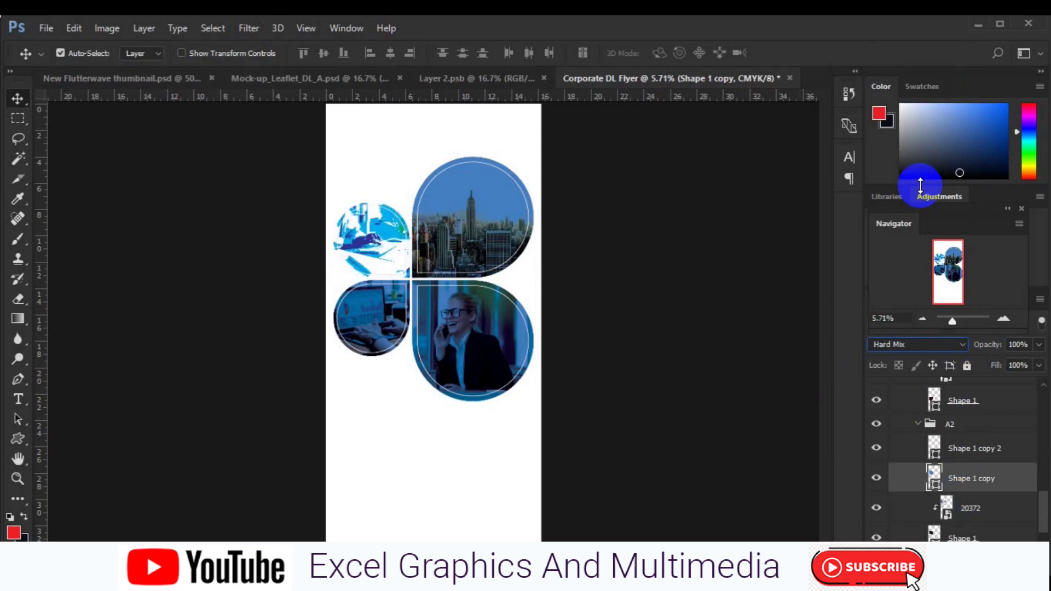
{"action": "key", "text": "shift+alt+n"}
{"action": "key", "text": "alt+bracketright"}
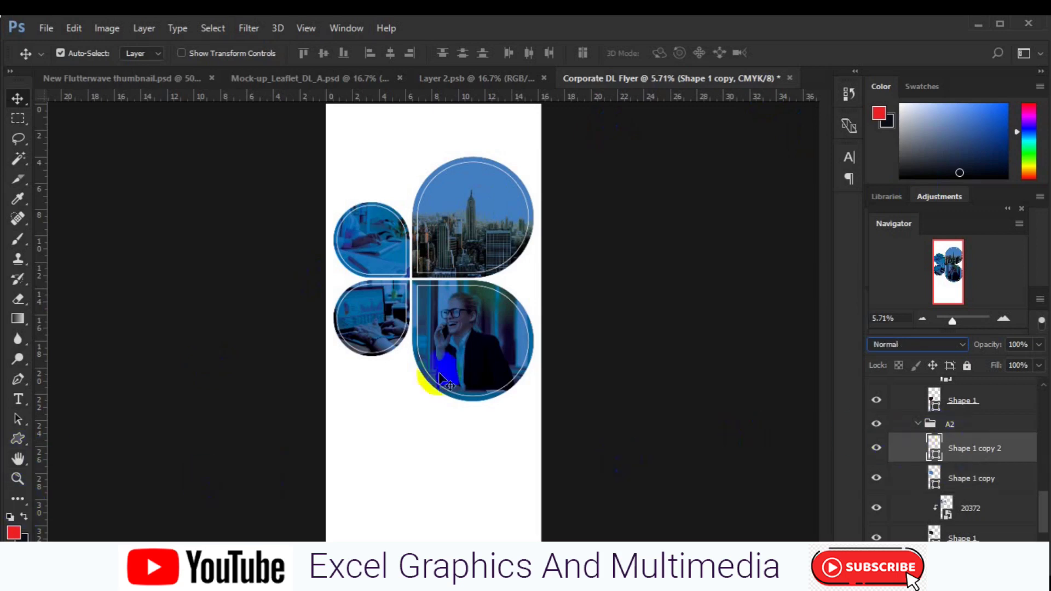
{"action": "left_click", "coordinate": [19, 439]}
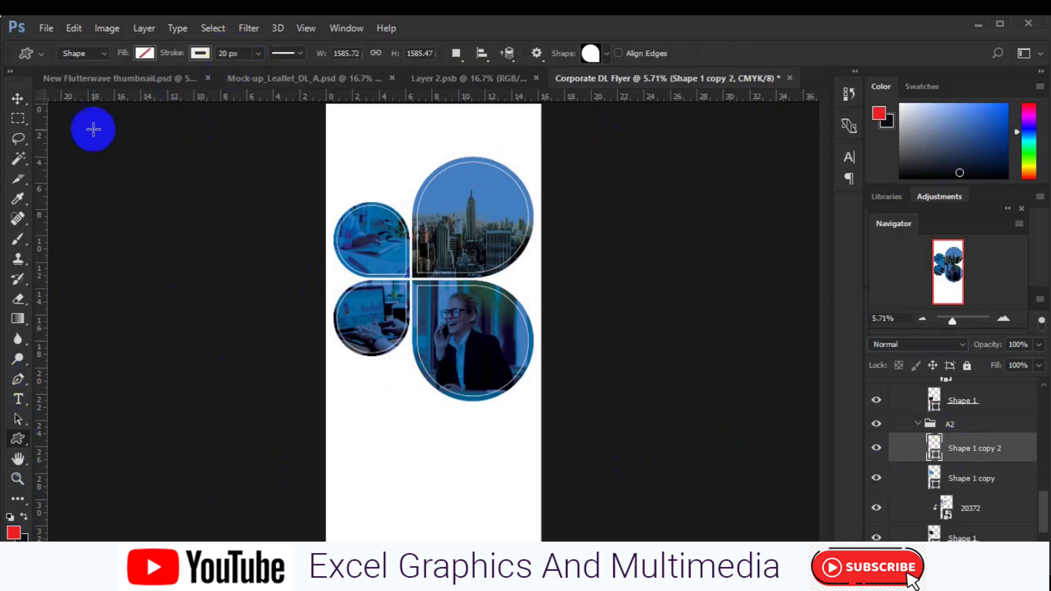
- Set the top-right petal's outline shape stroke value to 2
{"action": "left_click", "coordinate": [18, 100]}
{"action": "left_click", "coordinate": [429, 270]}
{"action": "left_click", "coordinate": [570, 324]}
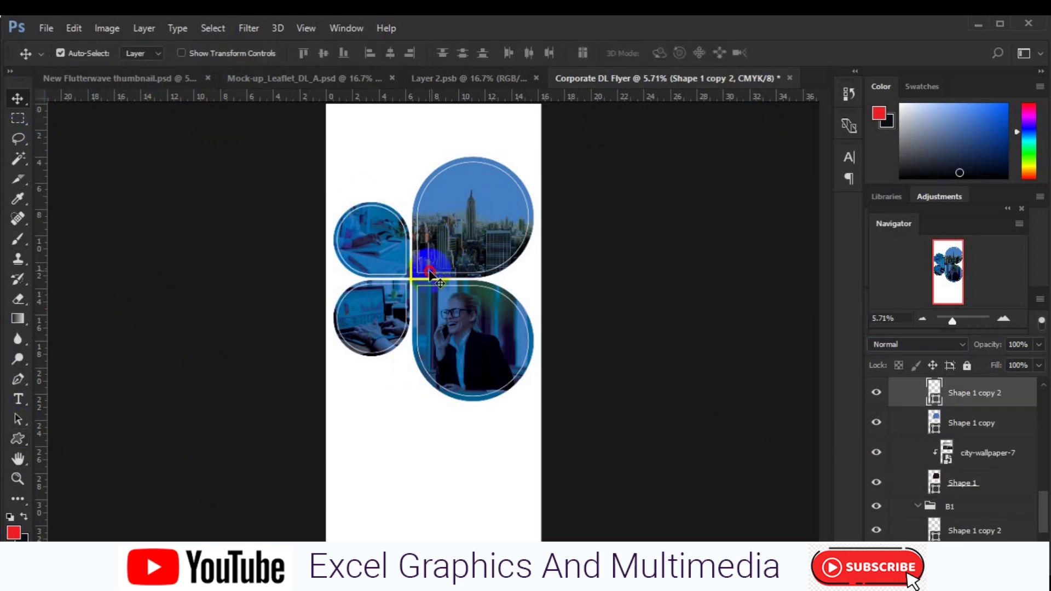
{"action": "left_click", "coordinate": [948, 398]}
{"action": "left_click", "coordinate": [1044, 401]}
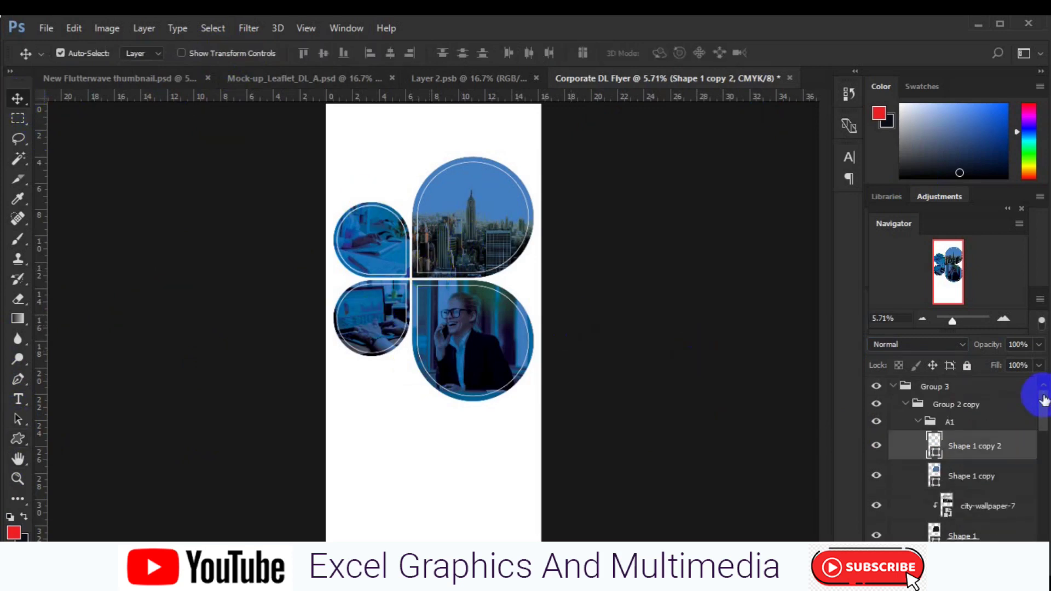
{"action": "left_click", "coordinate": [24, 427]}
{"action": "type", "text": "20"}
- Adjust the stroke width of the outline shape in group B1
{"action": "left_click", "coordinate": [18, 99]}
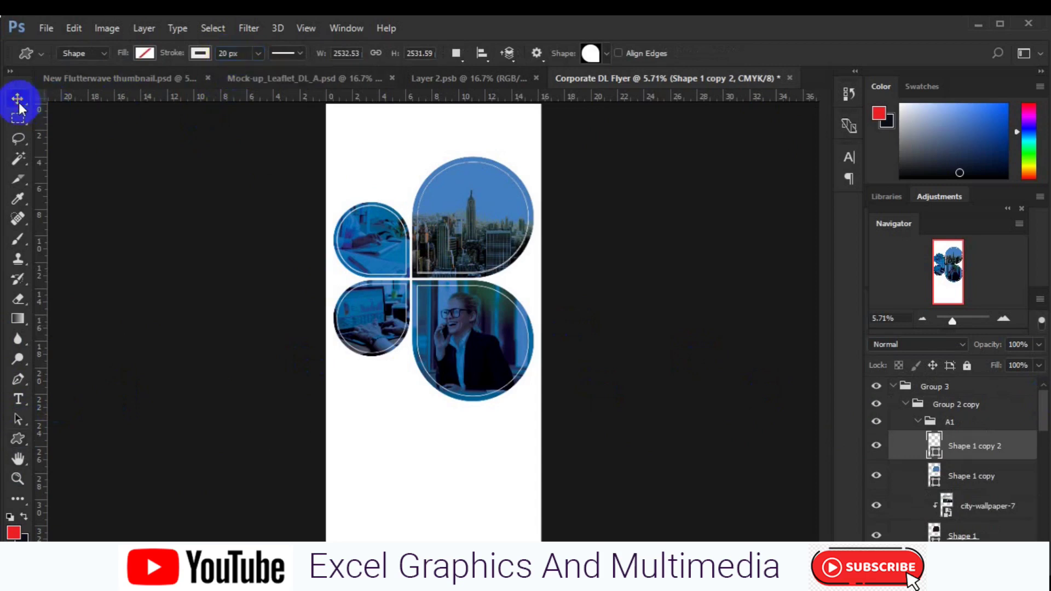
{"action": "left_click", "coordinate": [507, 380]}
{"action": "left_click", "coordinate": [42, 427]}
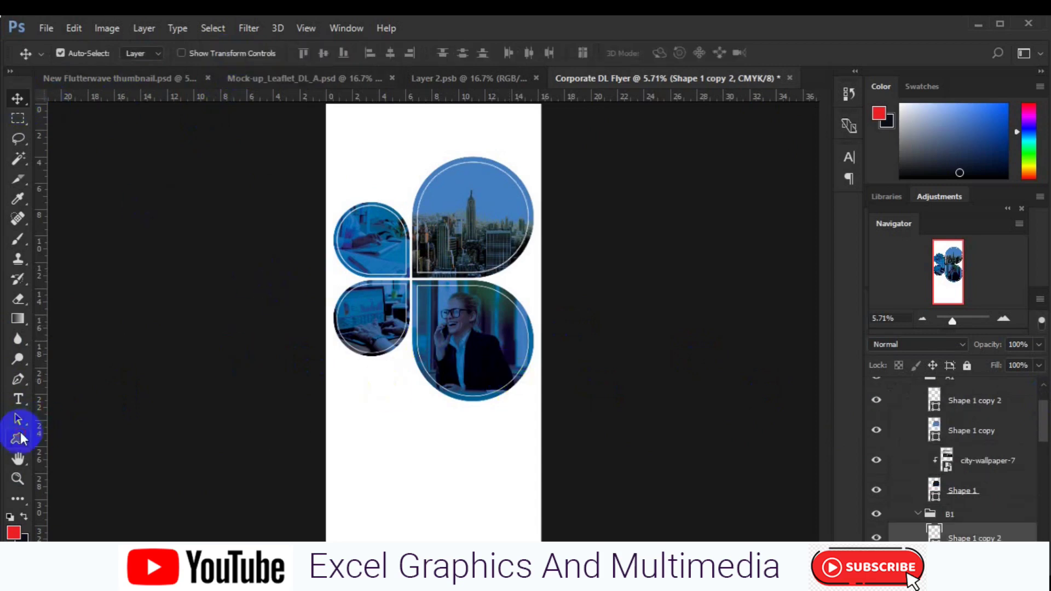
{"action": "left_click", "coordinate": [19, 438]}
{"action": "left_click", "coordinate": [235, 53]}
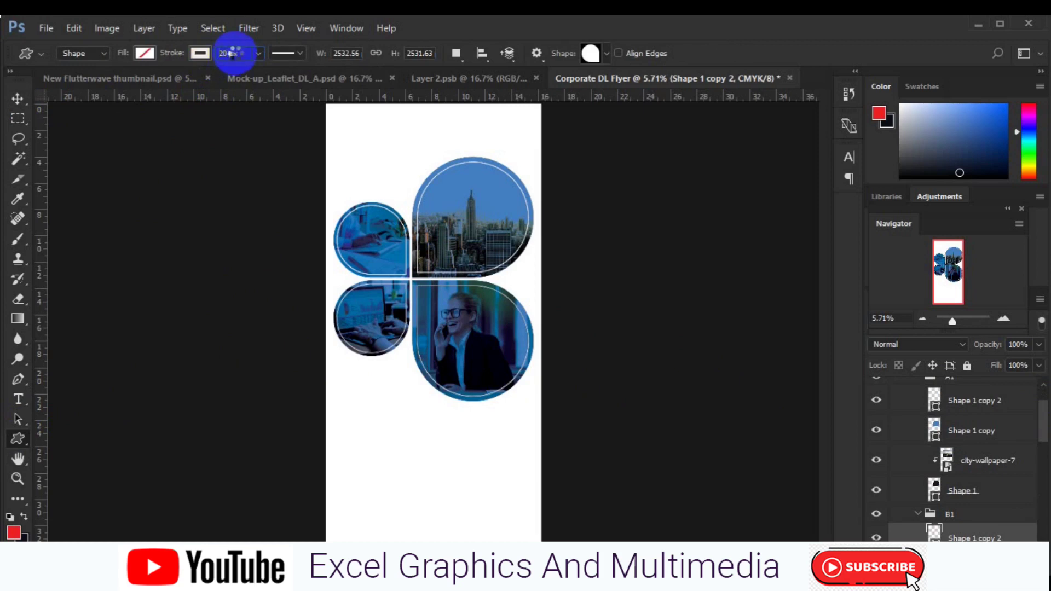
{"action": "left_click", "coordinate": [17, 99]}
{"action": "left_click", "coordinate": [18, 438]}
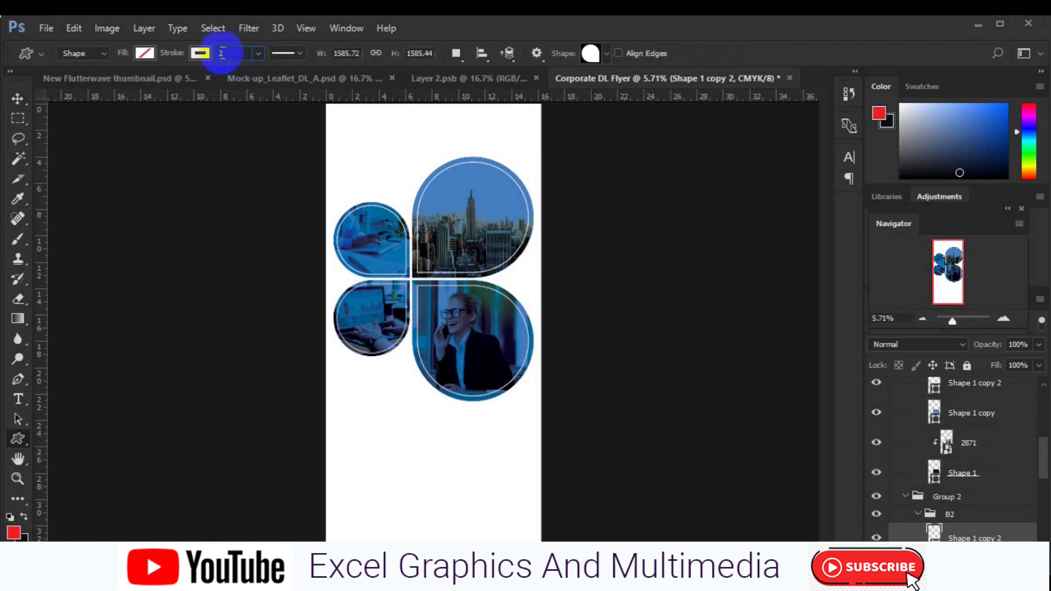
{"action": "left_click", "coordinate": [18, 99]}
- Select and collapse Group 3 in the Layers panel, then select the whole canvas
{"action": "left_click_drag", "start_coordinate": [1042, 438], "coordinate": [1044, 386]}
{"action": "left_click", "coordinate": [936, 389]}
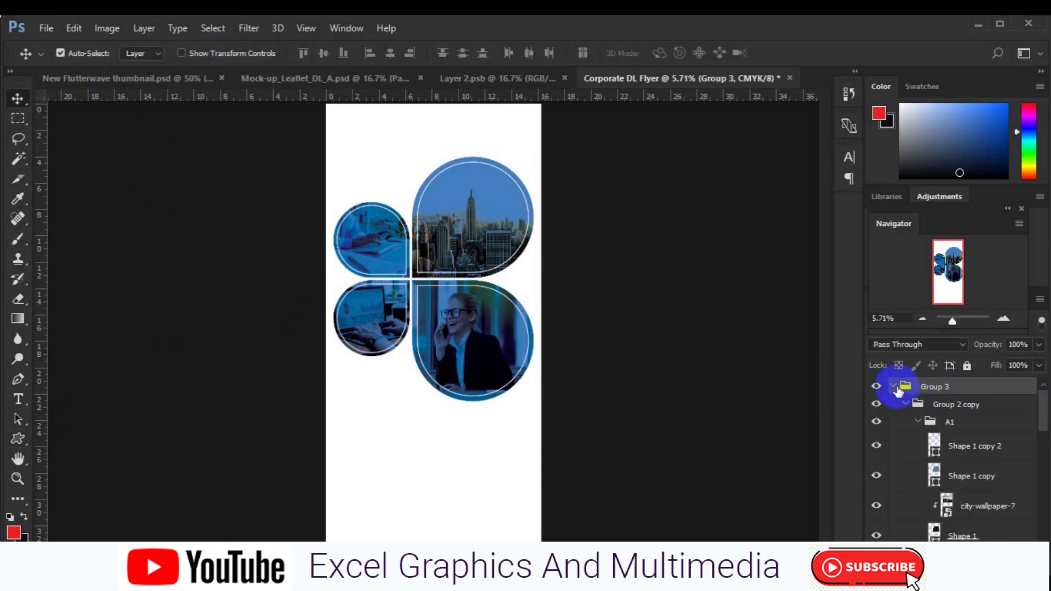
{"action": "left_click", "coordinate": [893, 386]}
{"action": "key", "text": "ctrl+a"}
- Vertically centre the clover group, then transform it upward into the flyer's upper half
{"action": "left_click", "coordinate": [323, 55]}
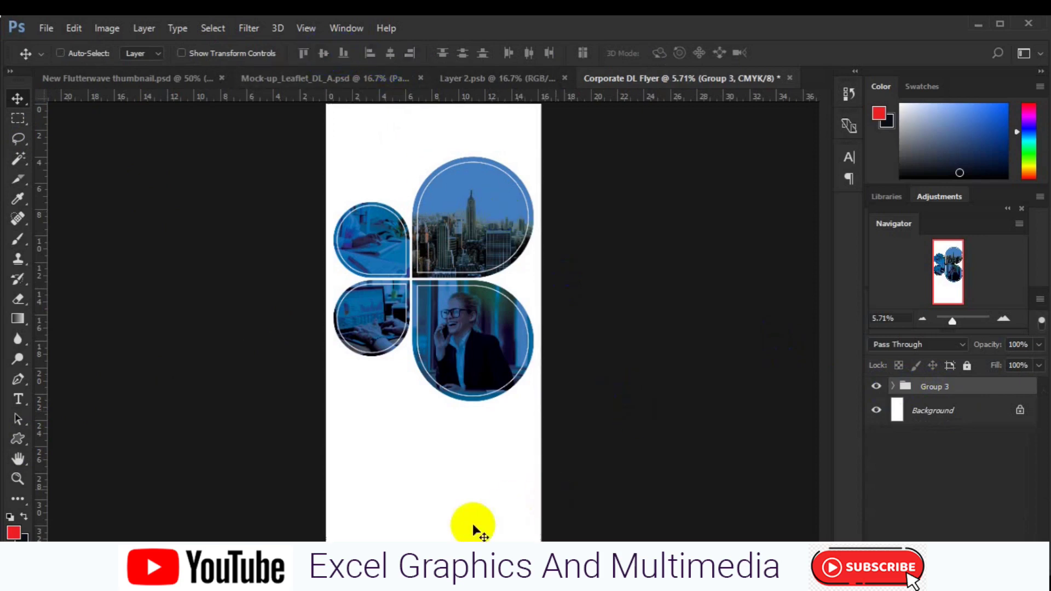
{"action": "left_click", "coordinate": [605, 532]}
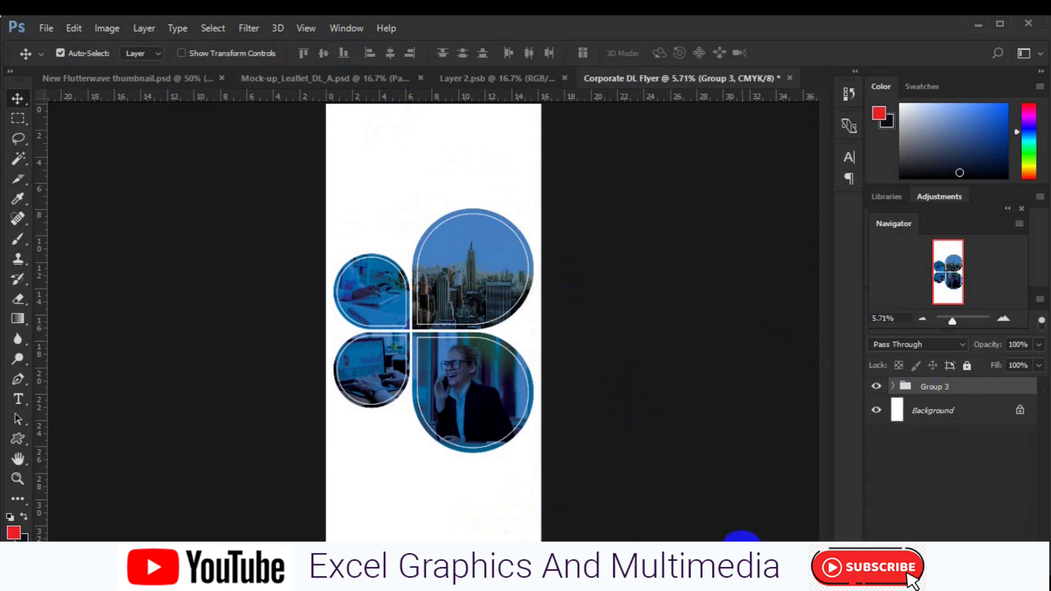
{"action": "key", "text": "ctrl+minus"}
{"action": "key", "text": "ctrl+t"}
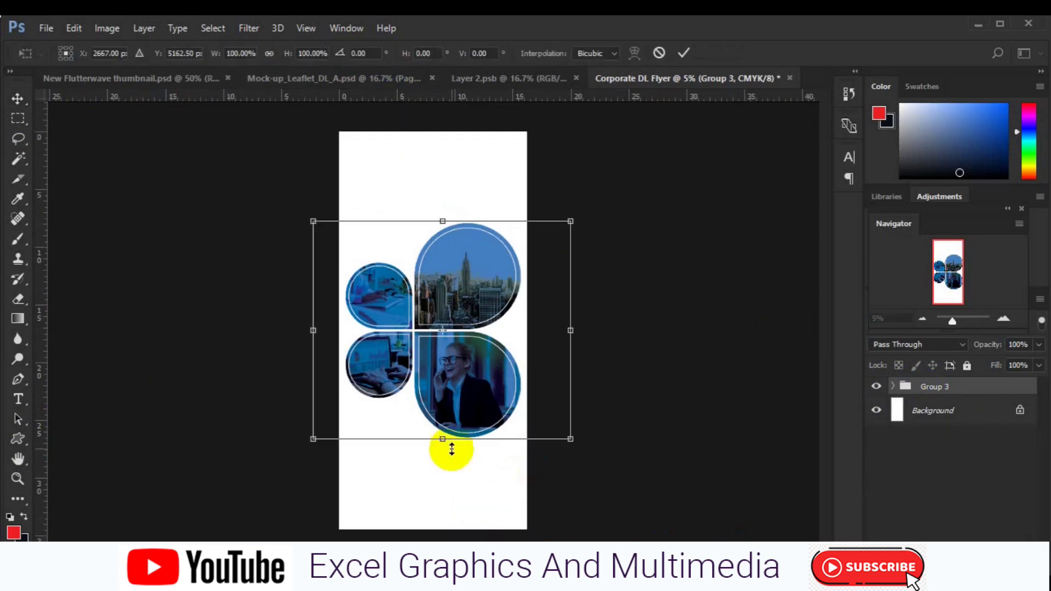
{"action": "mouse_move", "coordinate": [442, 311]}
{"action": "left_mouse_down"}
{"action": "mouse_move", "coordinate": [443, 295]}
{"action": "mouse_move", "coordinate": [443, 324]}
{"action": "left_mouse_up"}
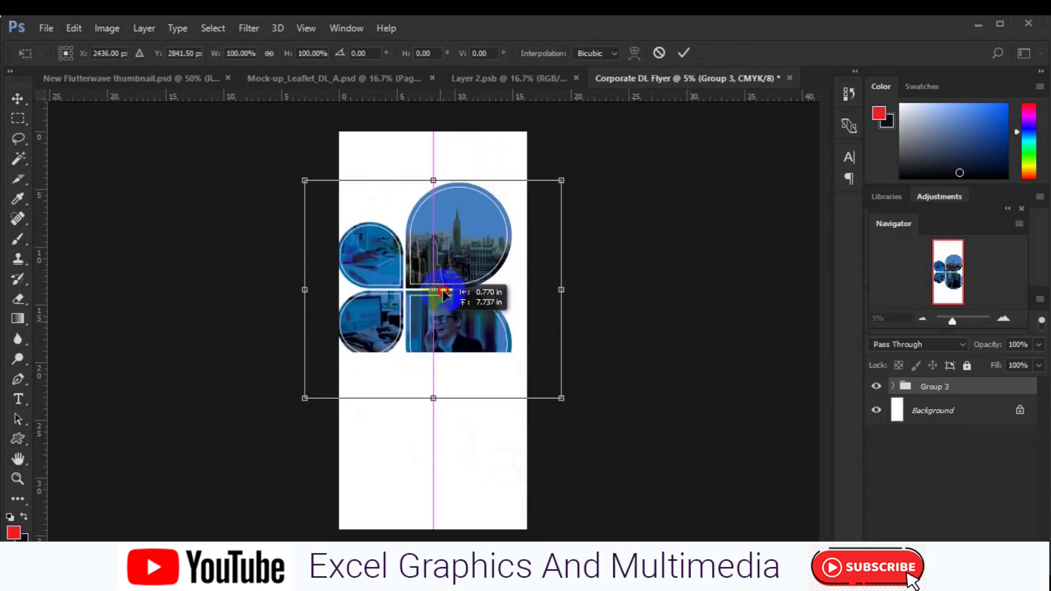
{"action": "left_click_drag", "start_coordinate": [442, 324], "coordinate": [444, 296]}
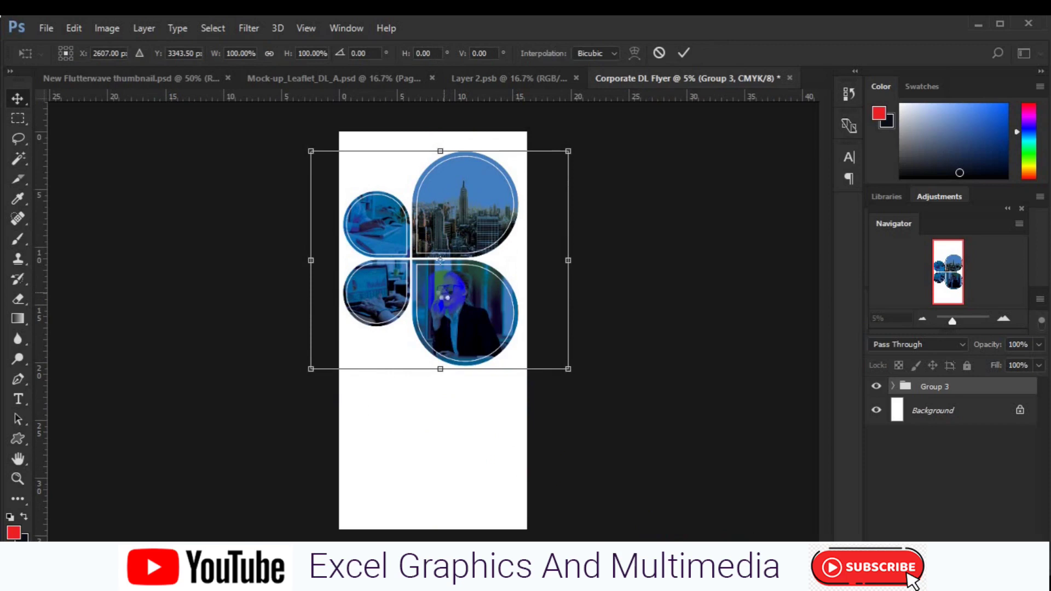
{"action": "double_click", "coordinate": [444, 297]}
{"action": "left_click", "coordinate": [18, 399]}
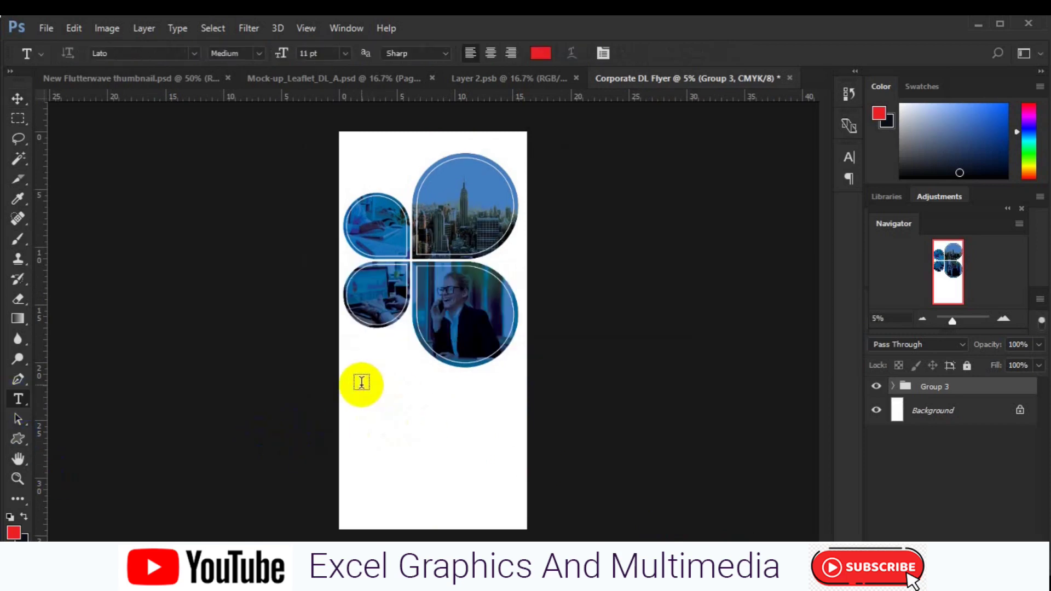
- Start a headline text layer below the logo in Bebas at 130 pt
{"action": "left_click", "coordinate": [361, 382]}
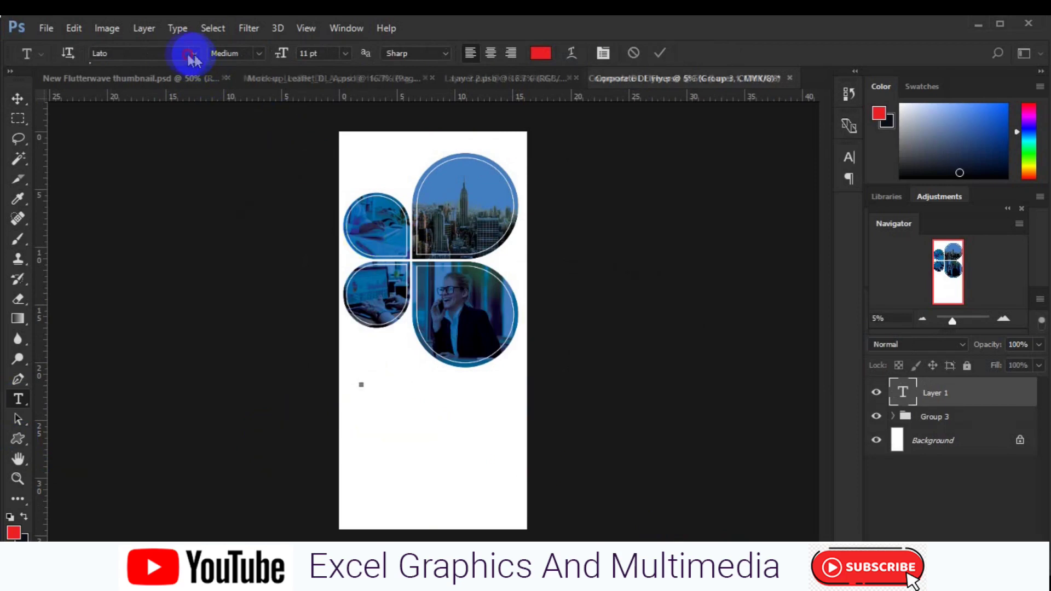
{"action": "left_click", "coordinate": [193, 53]}
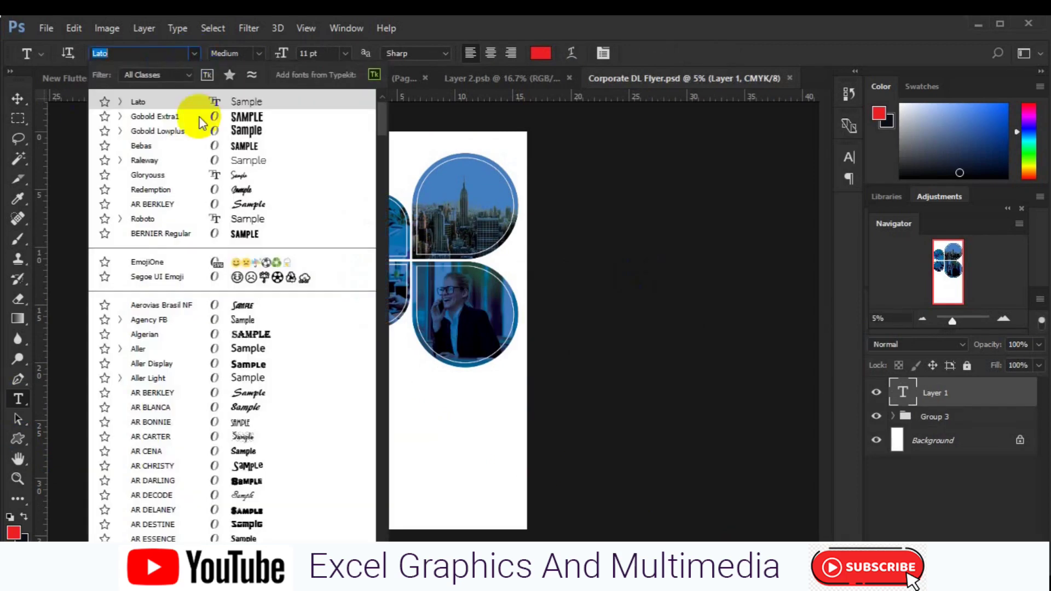
{"action": "left_click", "coordinate": [198, 144]}
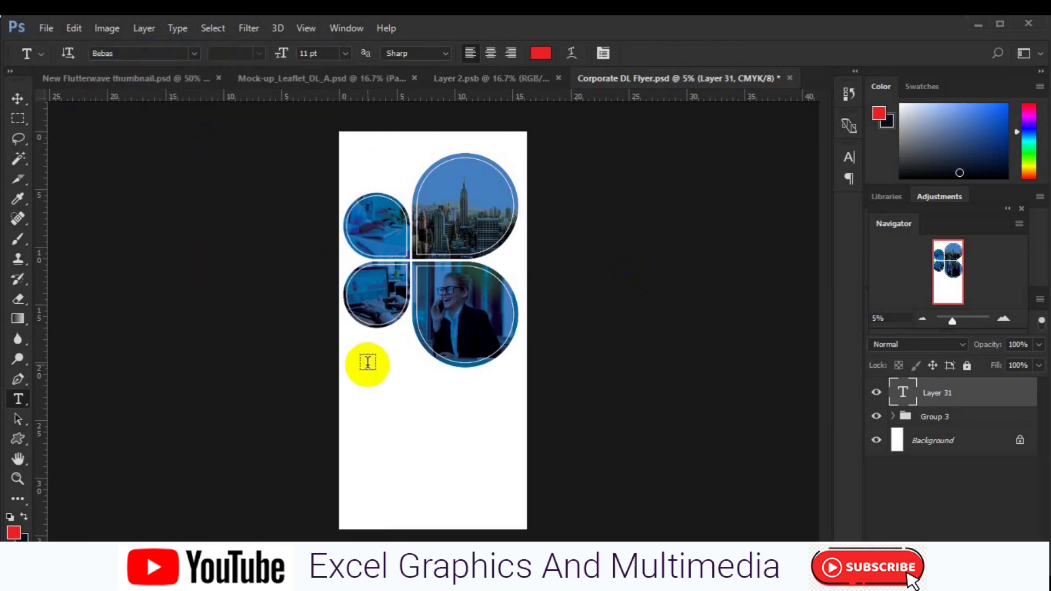
{"action": "left_click", "coordinate": [364, 383]}
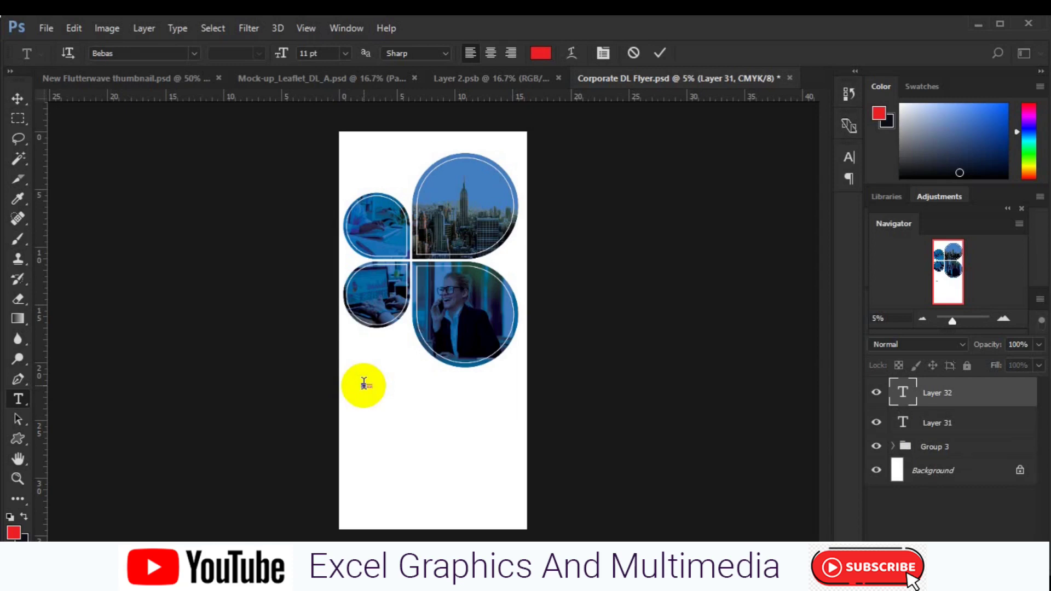
{"action": "left_click", "coordinate": [344, 53]}
{"action": "left_click", "coordinate": [347, 298]}
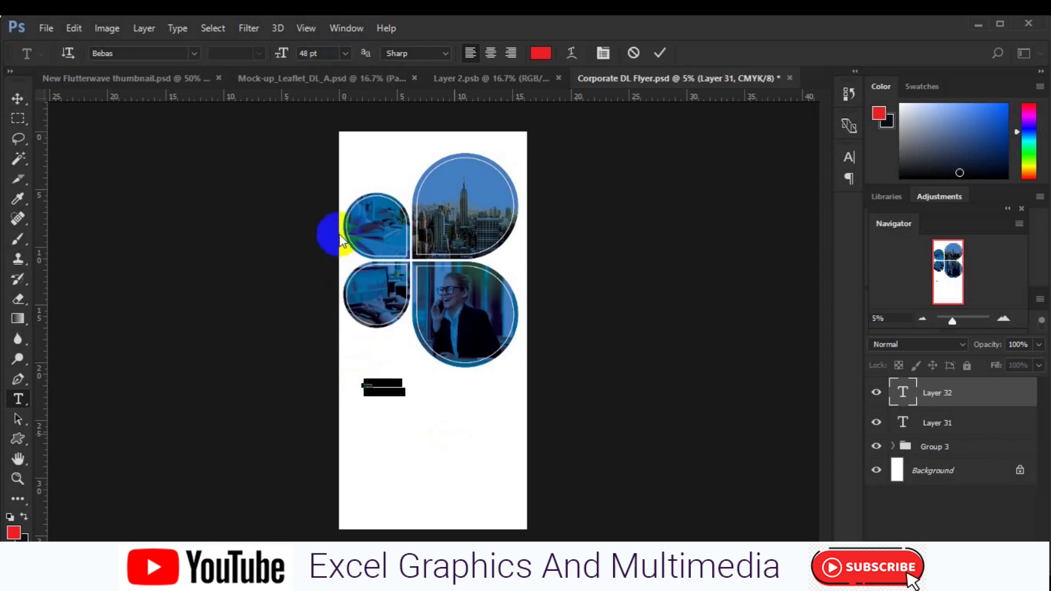
{"action": "type", "text": "130"}
{"action": "key", "text": "Return"}
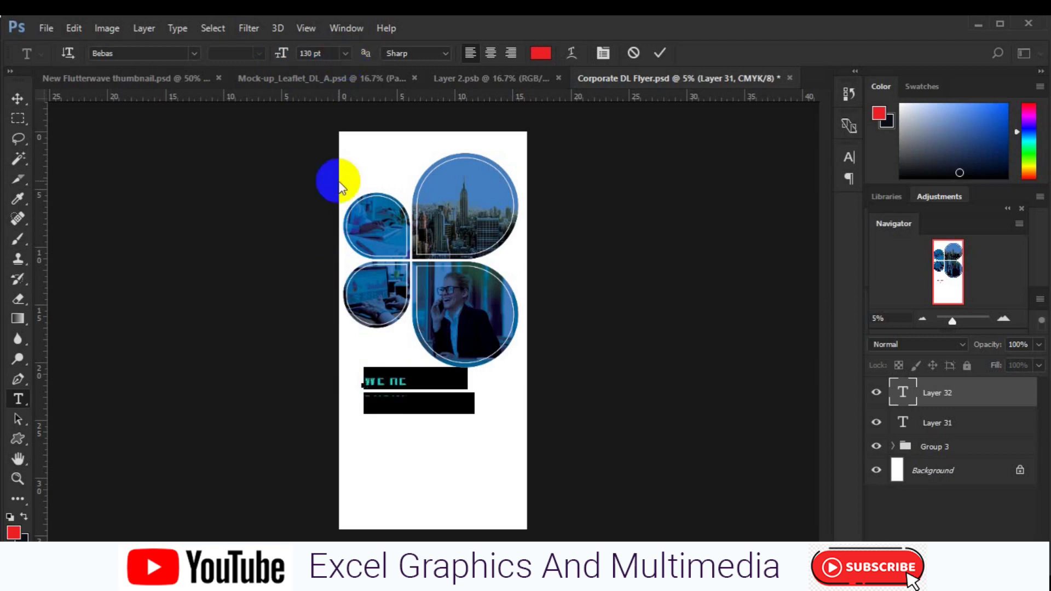
- Set the headline text colour to a very dark navy
{"action": "left_click", "coordinate": [540, 54]}
{"action": "left_click", "coordinate": [814, 286]}
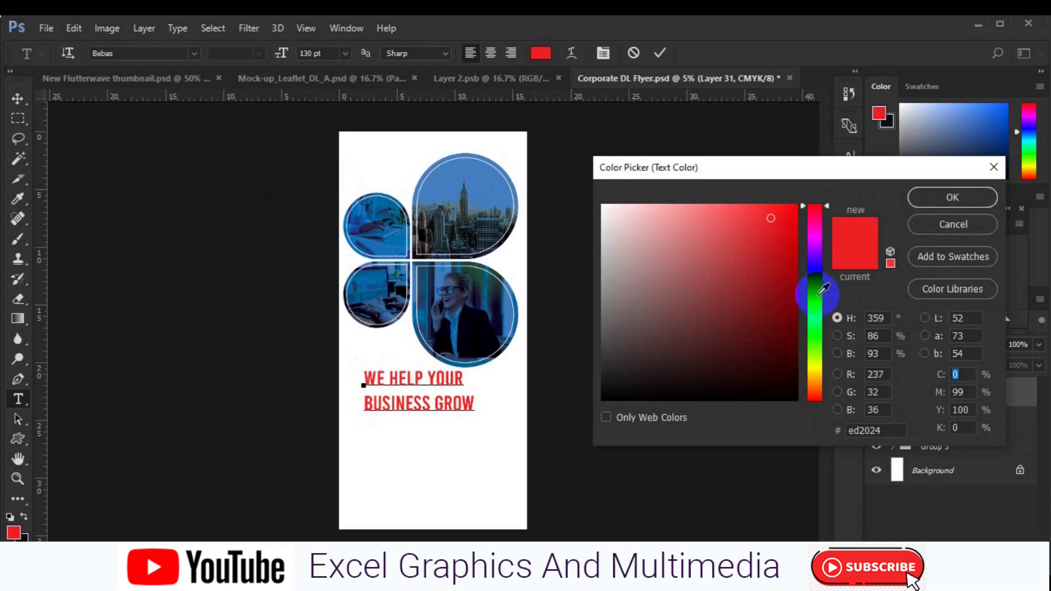
{"action": "left_click_drag", "start_coordinate": [779, 378], "coordinate": [782, 387]}
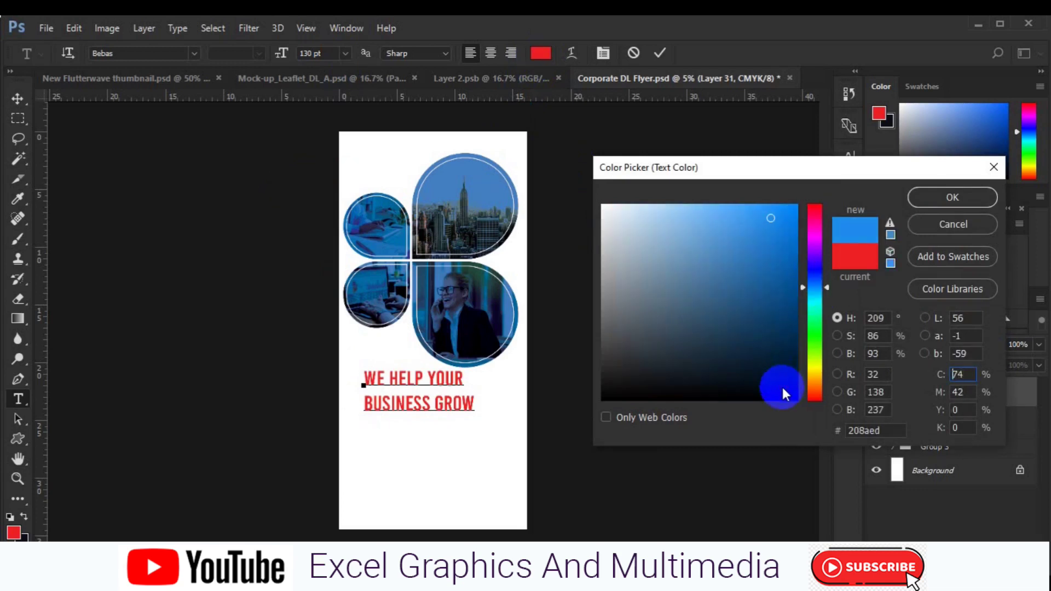
{"action": "left_click", "coordinate": [890, 223]}
{"action": "left_click", "coordinate": [932, 199]}
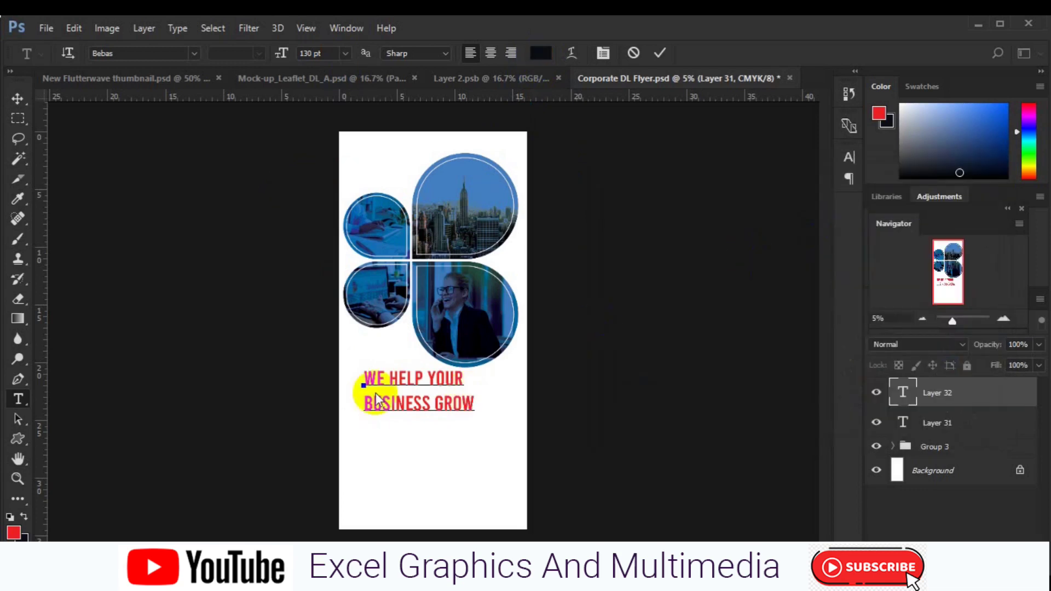
- Enlarge the BUSINESS GROW line to 154 pt and colour it blue #3387d1
{"action": "key", "text": "ctrl+a"}
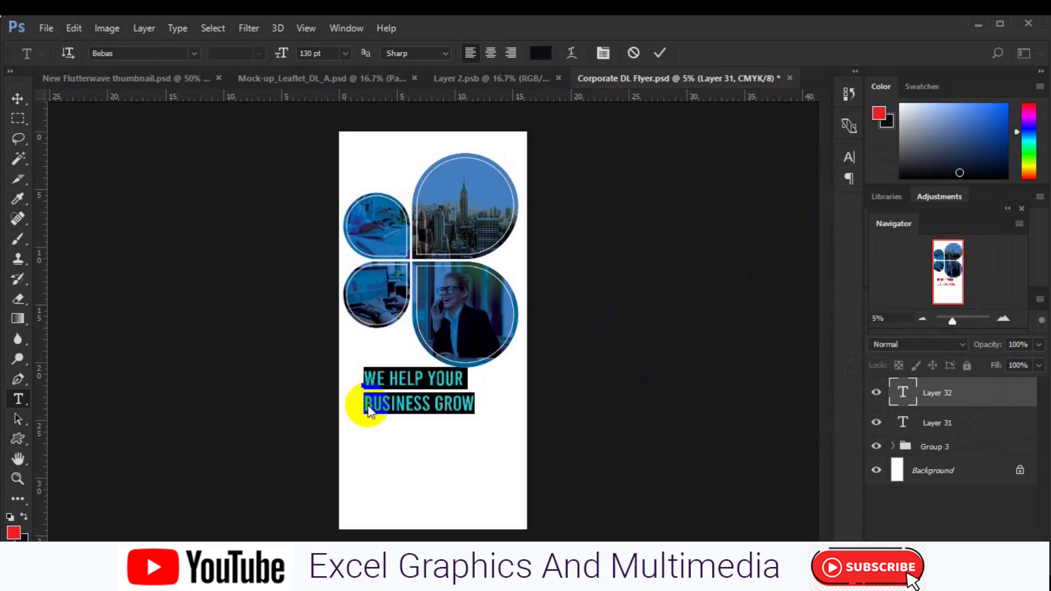
{"action": "left_click", "coordinate": [366, 405]}
{"action": "triple_click", "coordinate": [365, 405]}
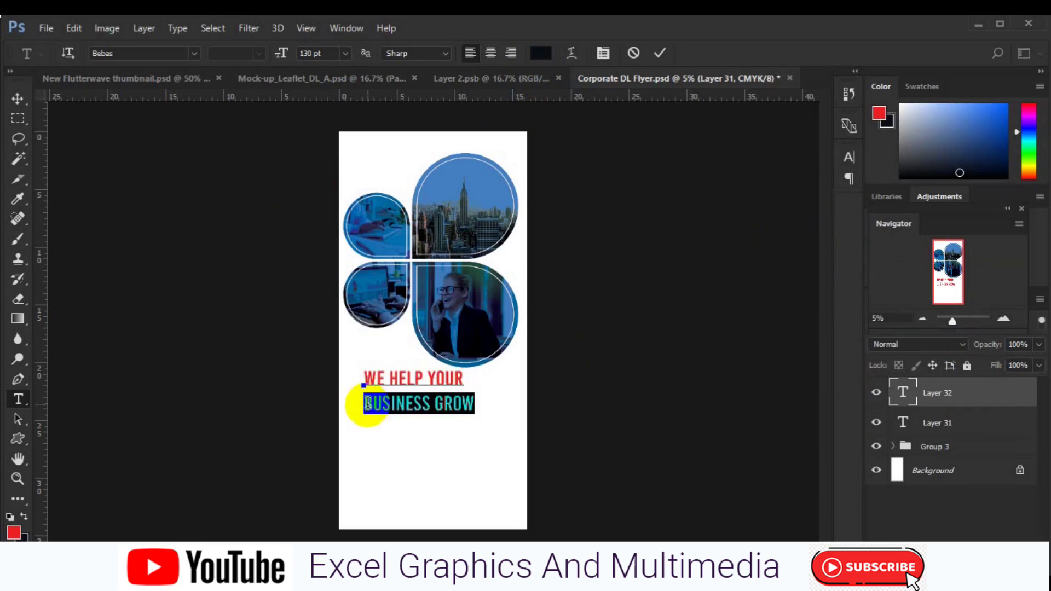
{"action": "left_click_drag", "start_coordinate": [281, 57], "coordinate": [301, 59]}
{"action": "left_click", "coordinate": [543, 57]}
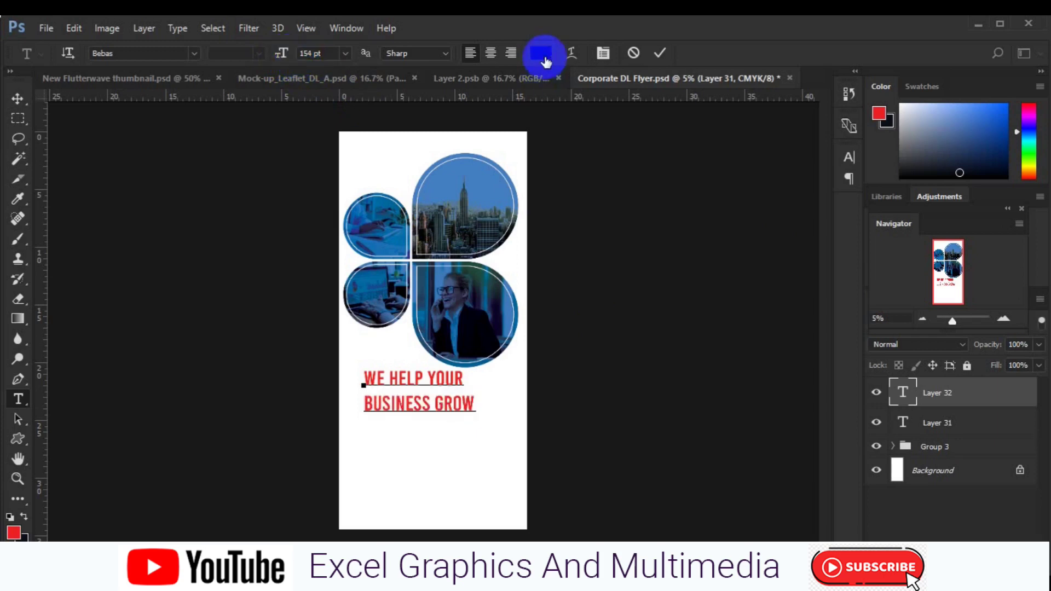
{"action": "left_click_drag", "start_coordinate": [686, 263], "coordinate": [750, 239]}
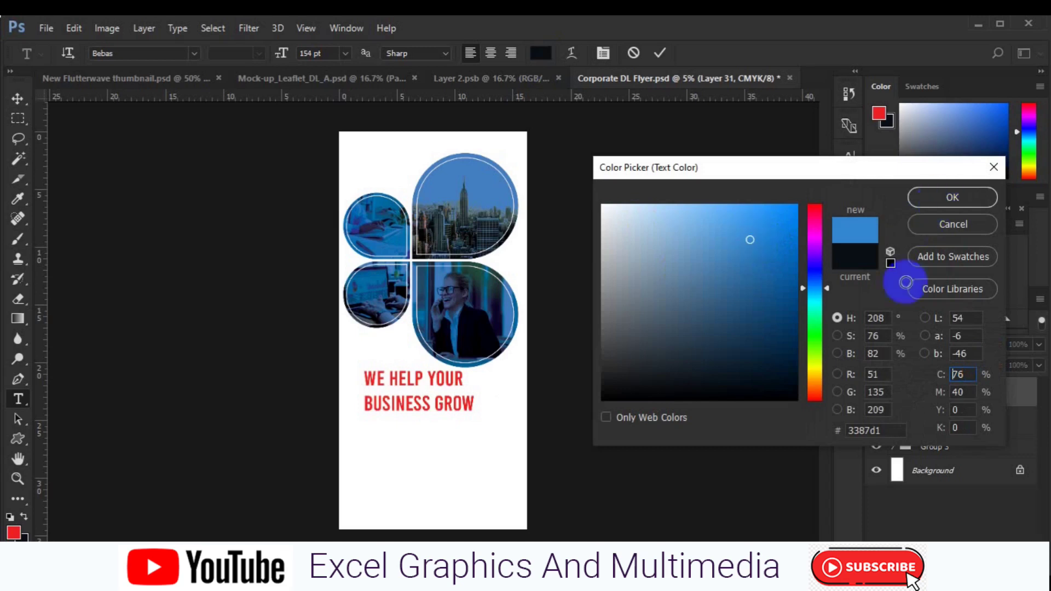
{"action": "left_click", "coordinate": [925, 197]}
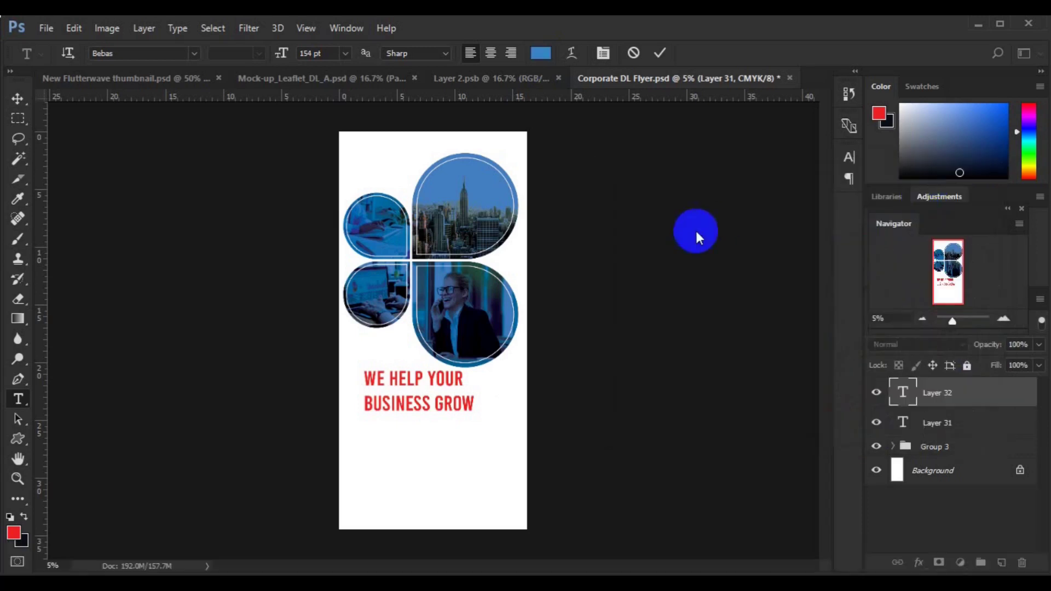
{"action": "triple_click", "coordinate": [435, 408]}
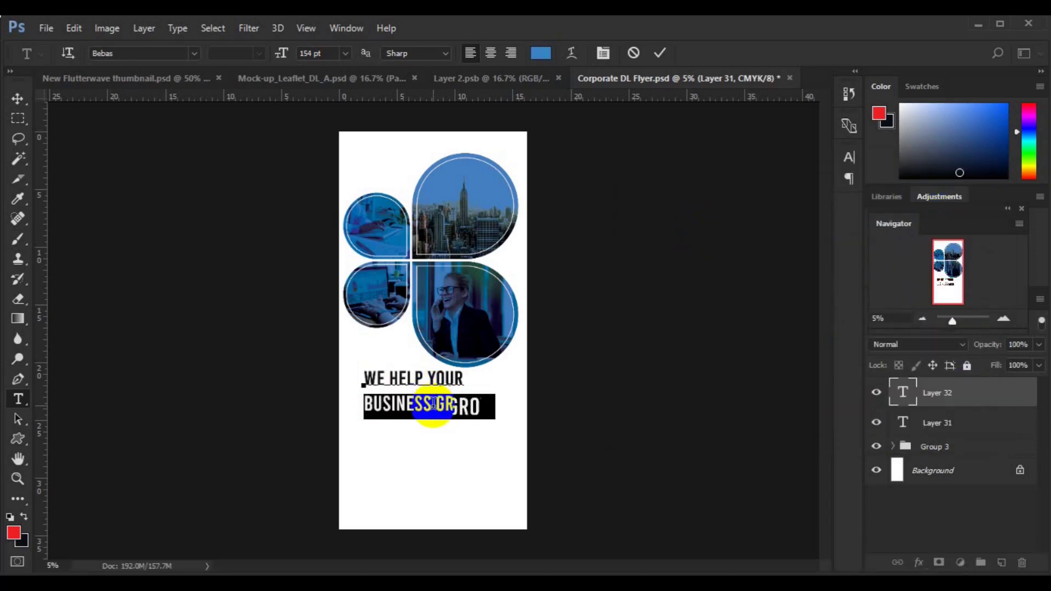
- Give the headline 126.01 pt leading and shift it left beneath the logo
{"action": "key", "text": "ctrl+a"}
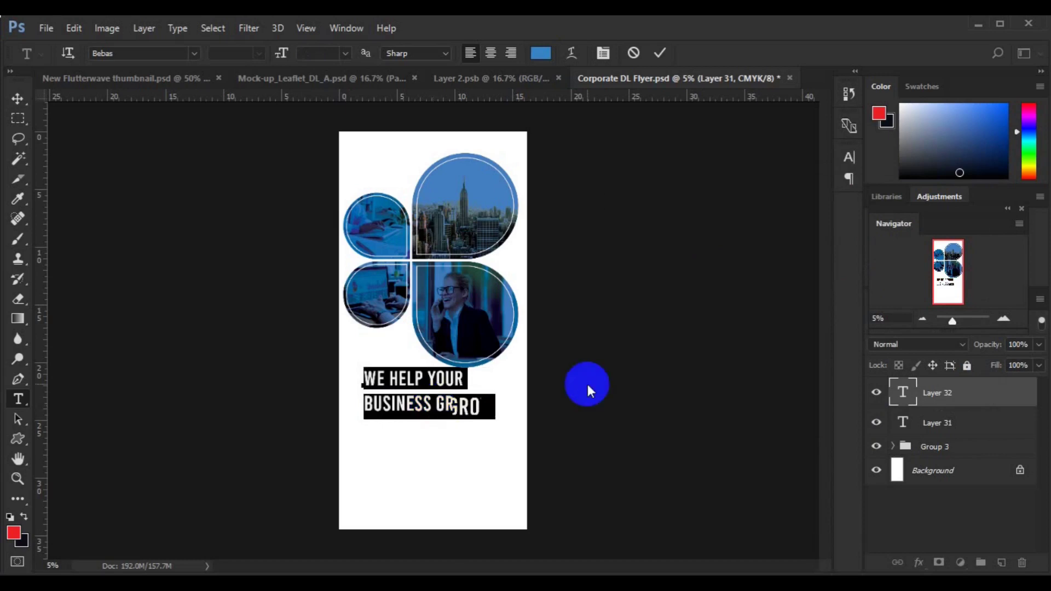
{"action": "key", "text": "ctrl+t"}
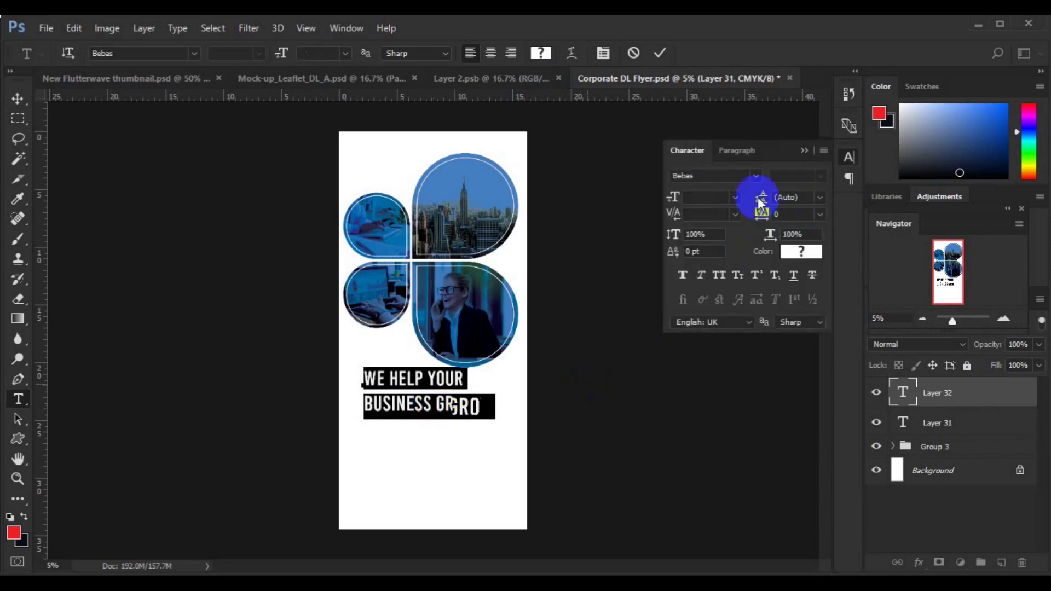
{"action": "left_click_drag", "start_coordinate": [758, 200], "coordinate": [745, 202]}
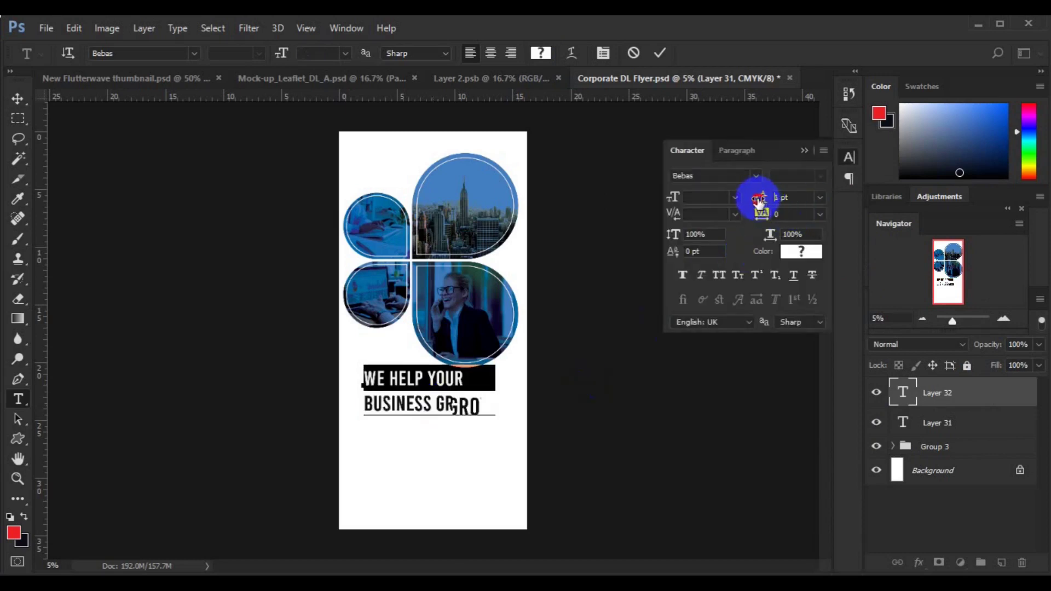
{"action": "left_click", "coordinate": [781, 200]}
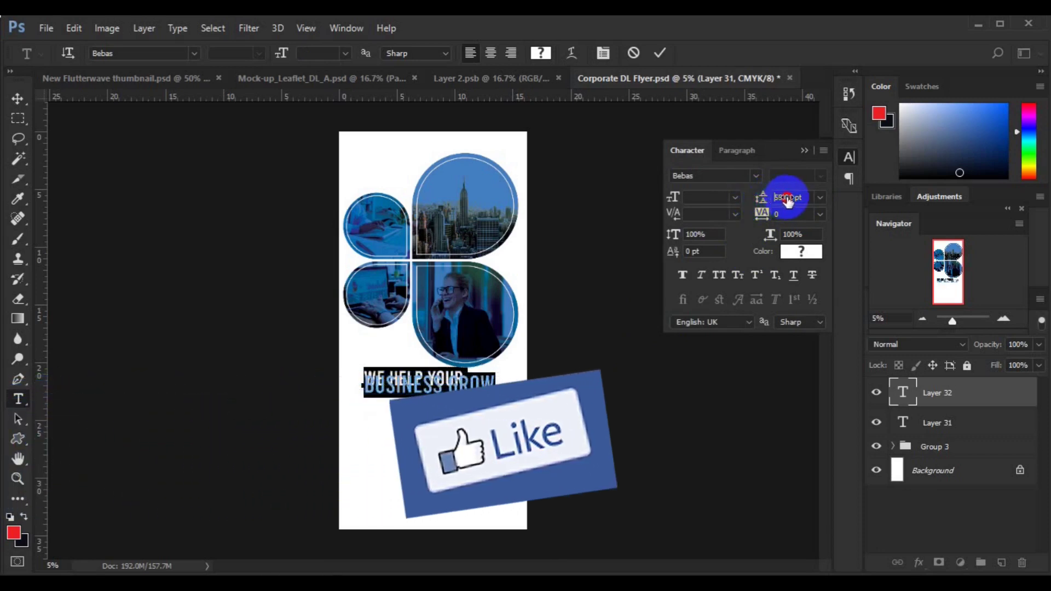
{"action": "scroll", "coordinate": [798, 198], "scroll_direction": "up", "scroll_amount": 5}
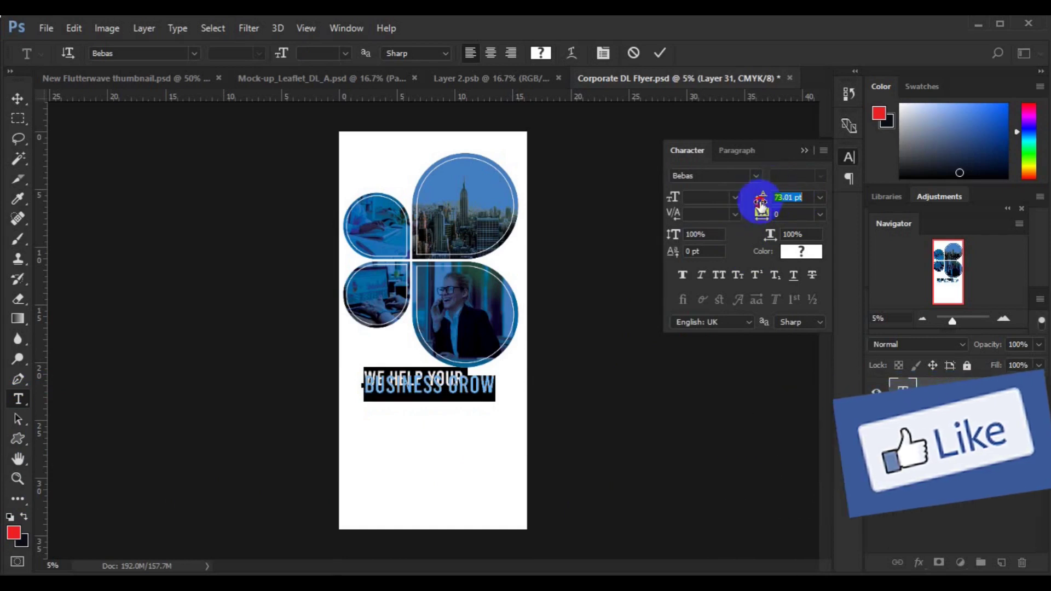
{"action": "left_click_drag", "start_coordinate": [762, 204], "coordinate": [775, 204]}
{"action": "left_click", "coordinate": [18, 98]}
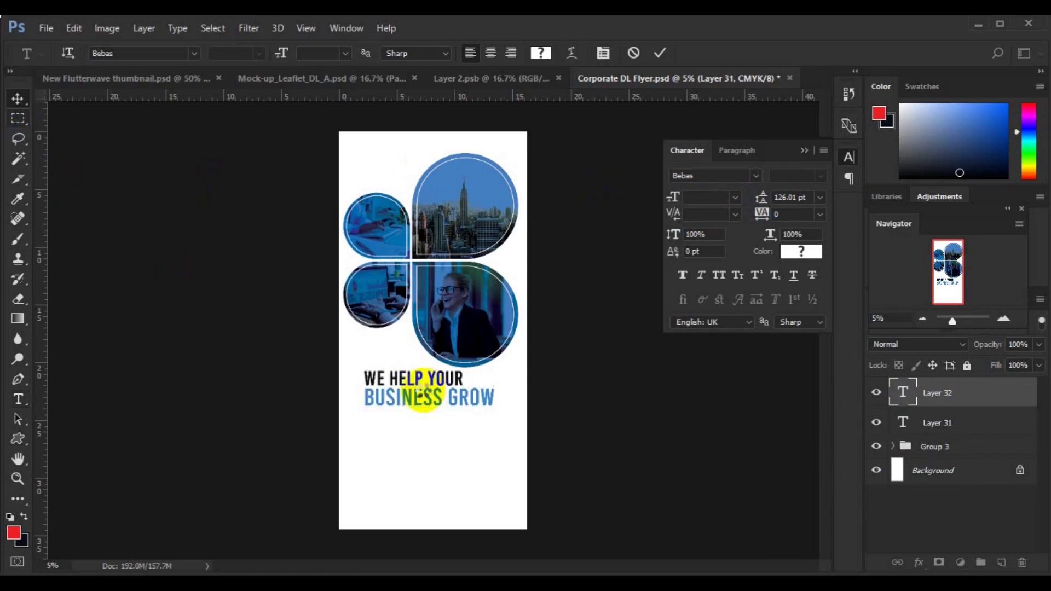
{"action": "left_click_drag", "start_coordinate": [409, 383], "coordinate": [391, 386]}
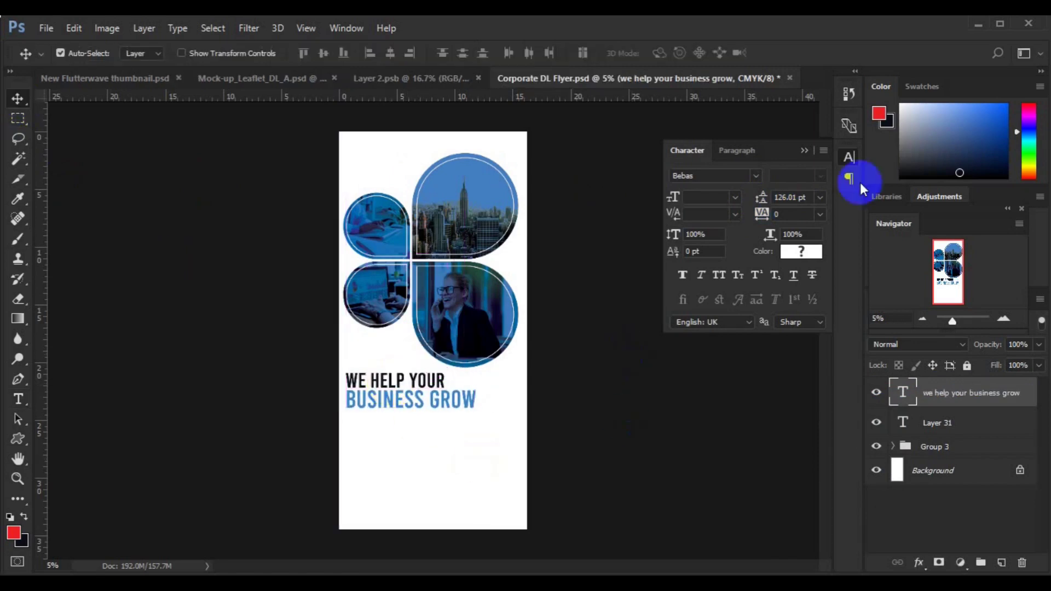
{"action": "left_click", "coordinate": [804, 150]}
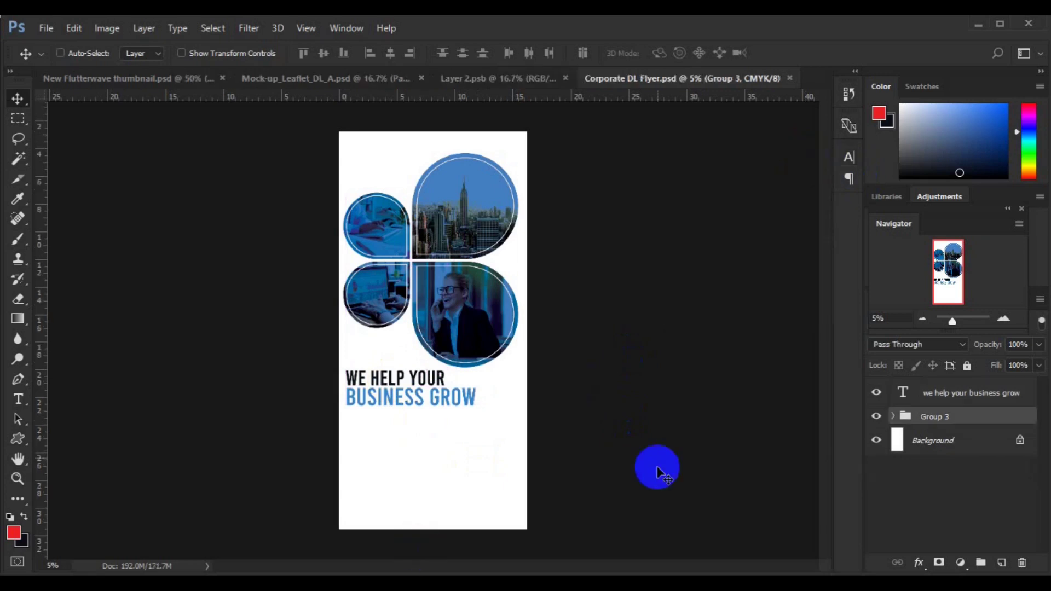
{"action": "key", "text": "ctrl+plus"}
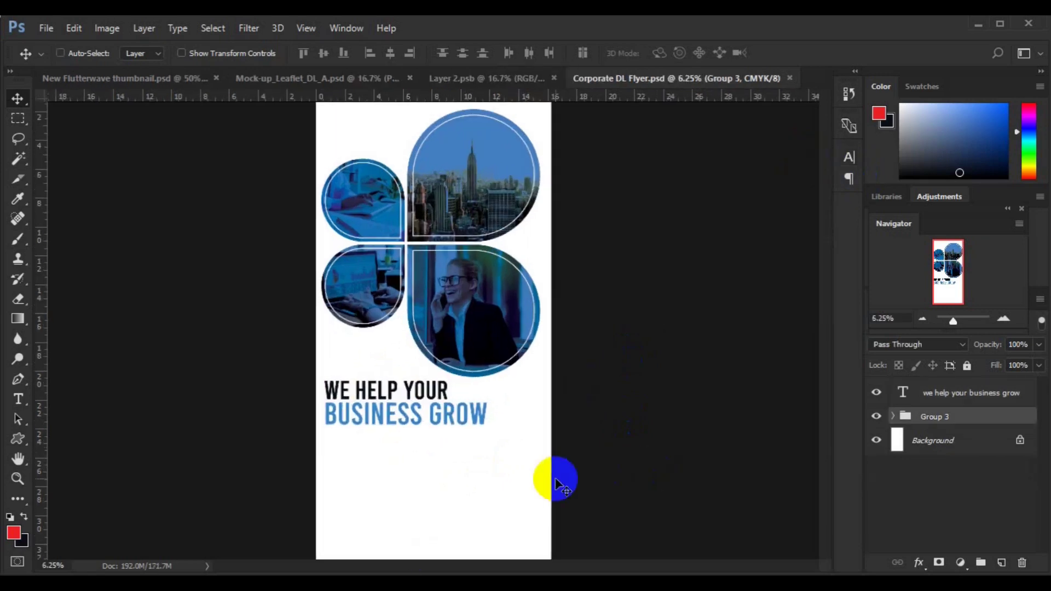
- Draw a paragraph text box below the headline
{"action": "key", "text": "ctrl+plus"}
{"action": "left_click", "coordinate": [937, 441]}
{"action": "left_click", "coordinate": [18, 401]}
{"action": "left_click_drag", "start_coordinate": [295, 467], "coordinate": [574, 510]}
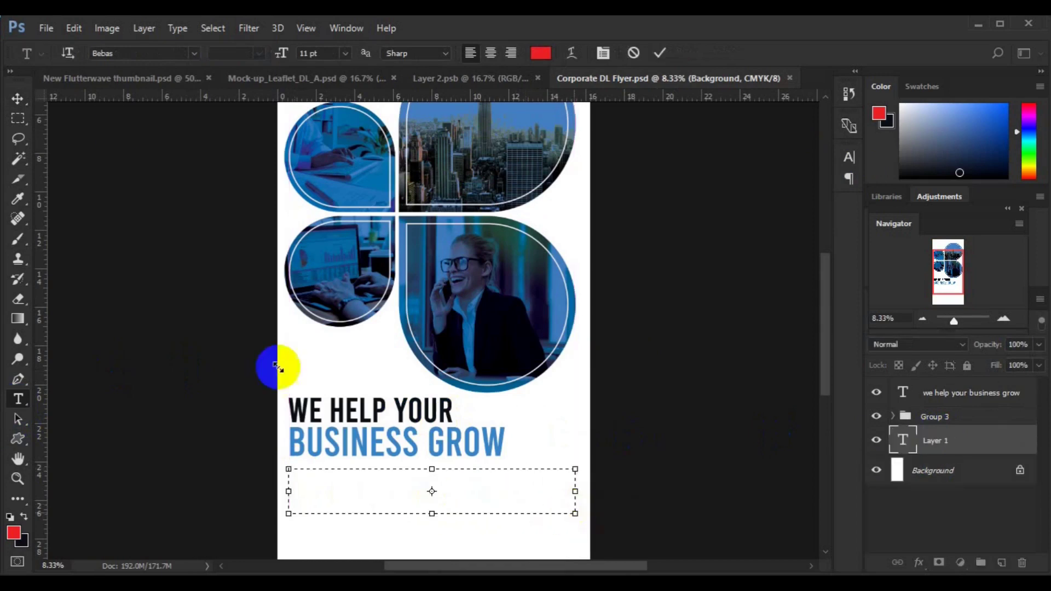
- Format the body text as Lato Medium, near-black #0a0f14, 48 pt
{"action": "left_click", "coordinate": [192, 55]}
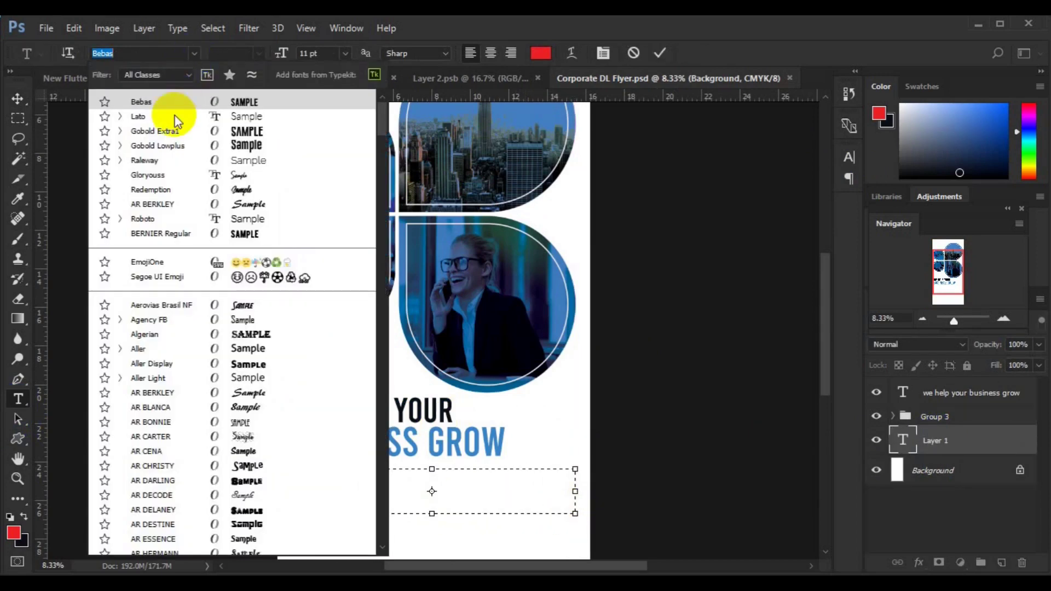
{"action": "left_click", "coordinate": [175, 117]}
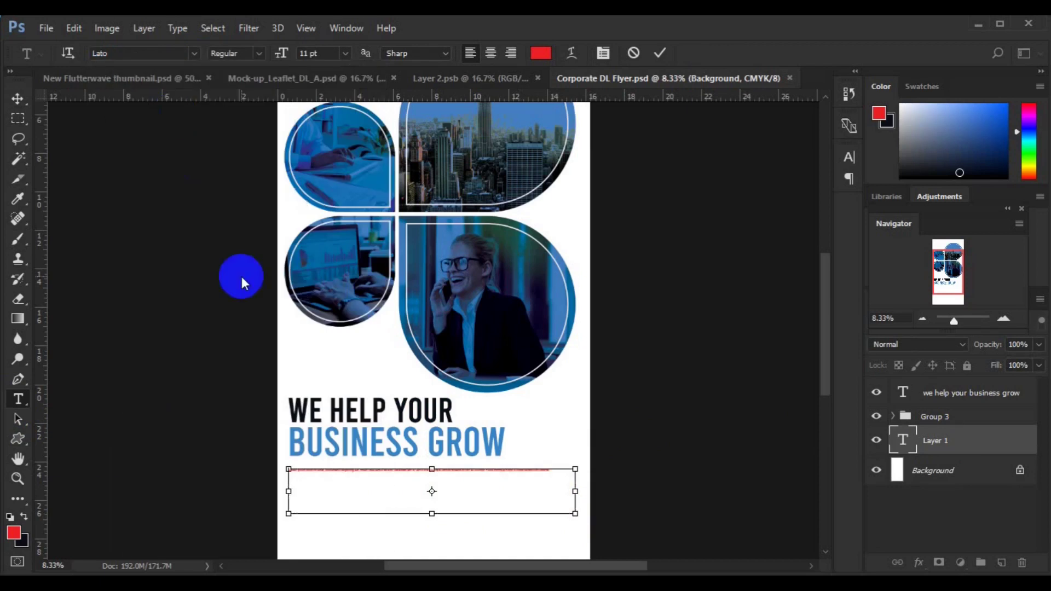
{"action": "left_click", "coordinate": [259, 53]}
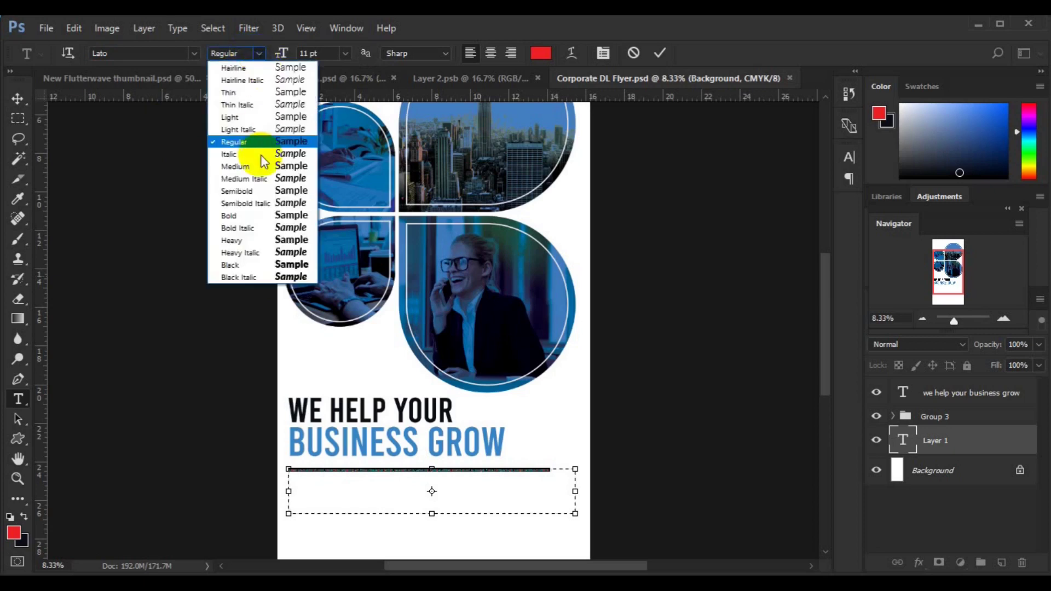
{"action": "left_click", "coordinate": [235, 166]}
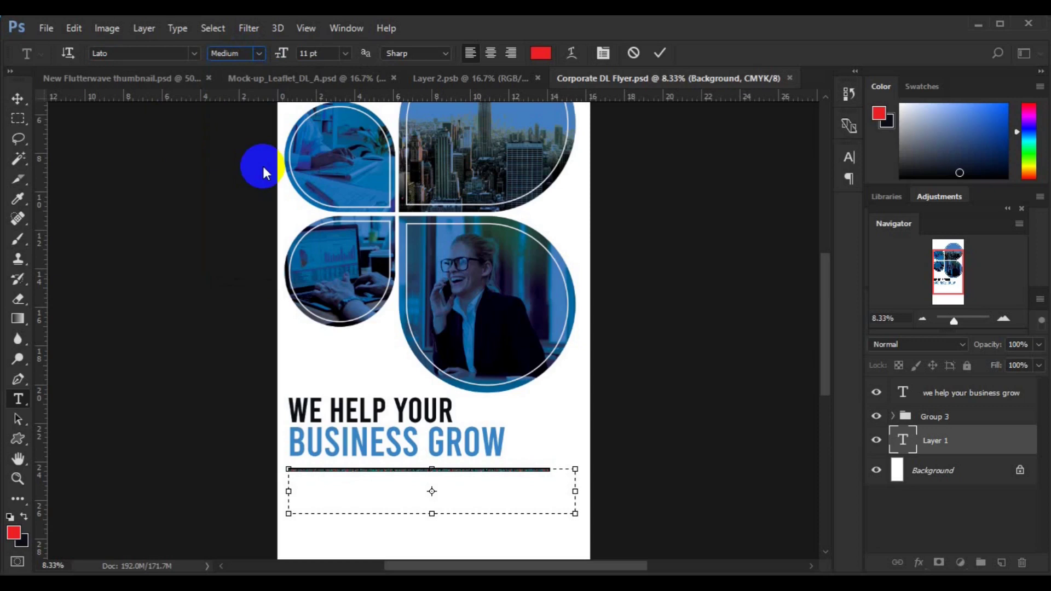
{"action": "left_click", "coordinate": [540, 52]}
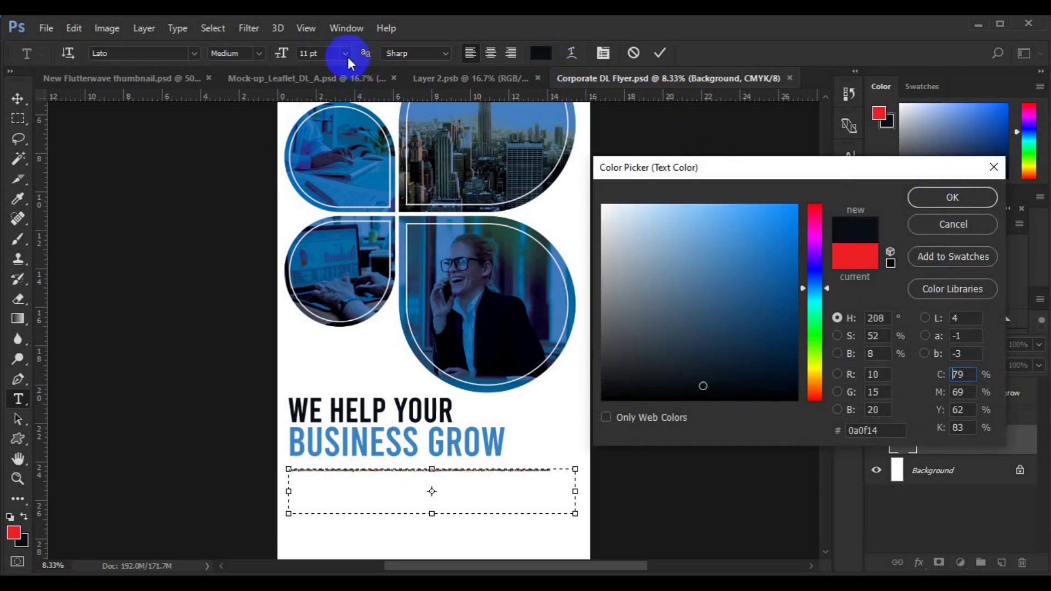
{"action": "left_click", "coordinate": [950, 200]}
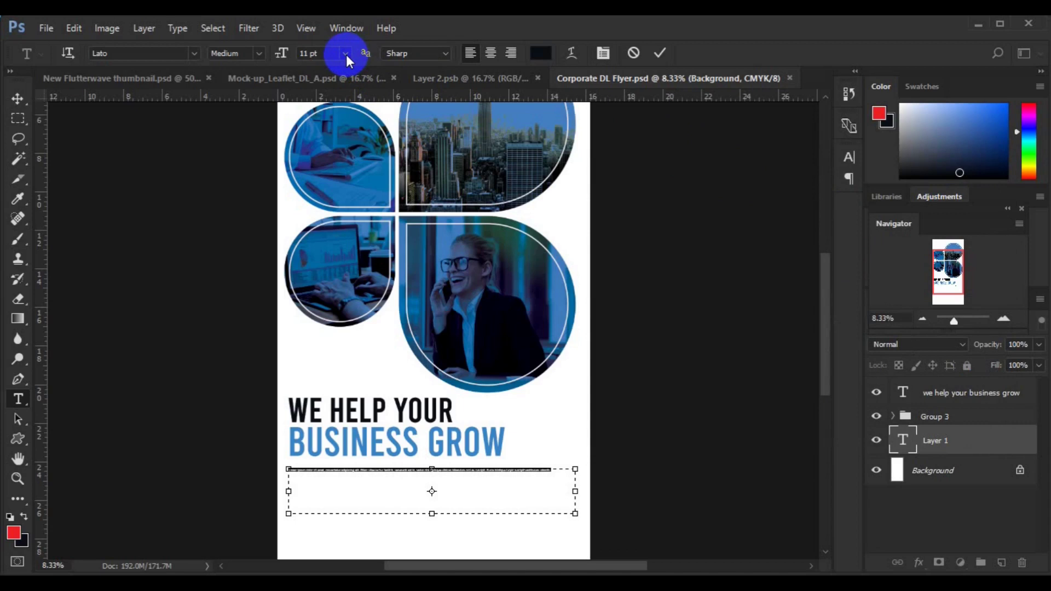
{"action": "left_click", "coordinate": [345, 53]}
{"action": "left_click", "coordinate": [330, 278]}
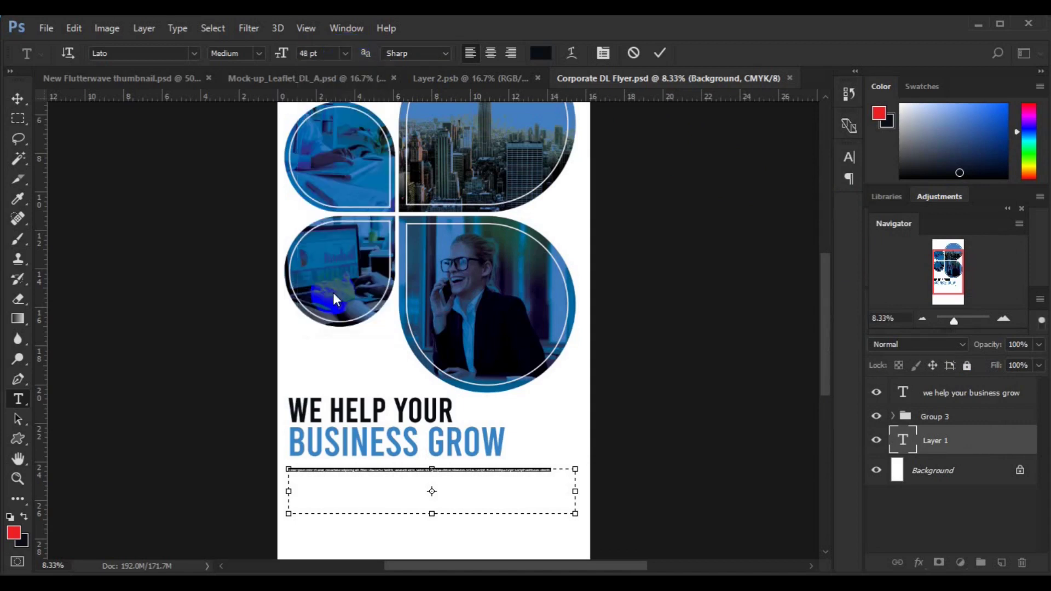
- Set the body text leading to Auto and commit it
{"action": "key", "text": "ctrl+t"}
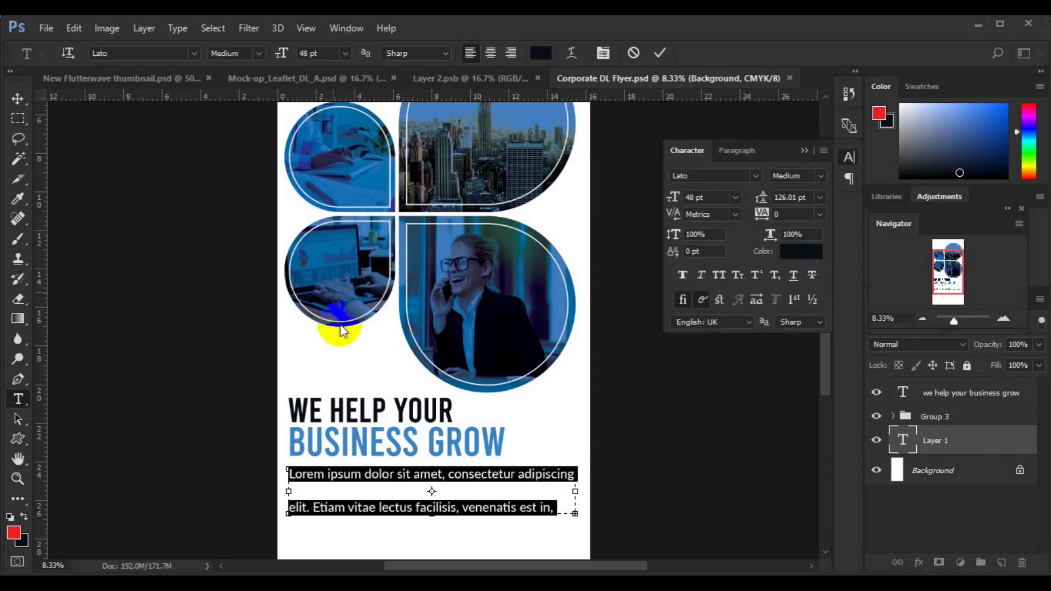
{"action": "left_click", "coordinate": [816, 200]}
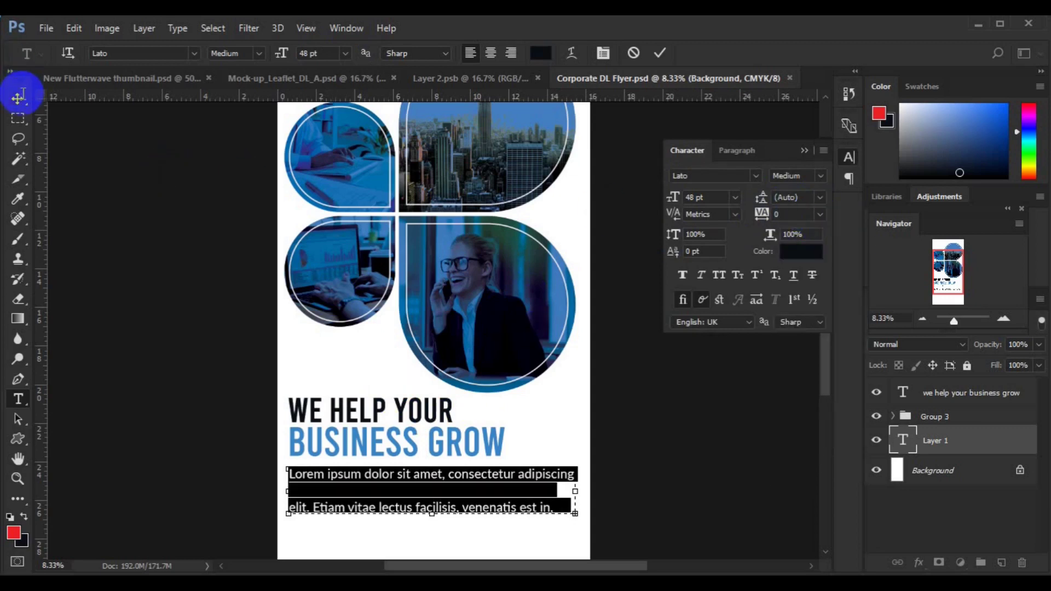
{"action": "left_click", "coordinate": [19, 97]}
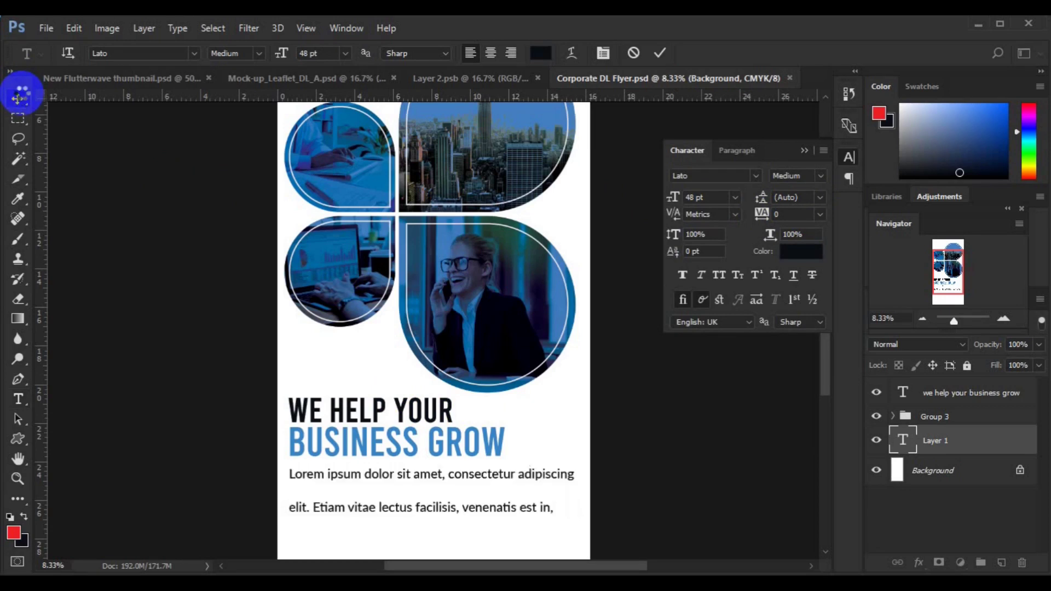
{"action": "left_click", "coordinate": [805, 151]}
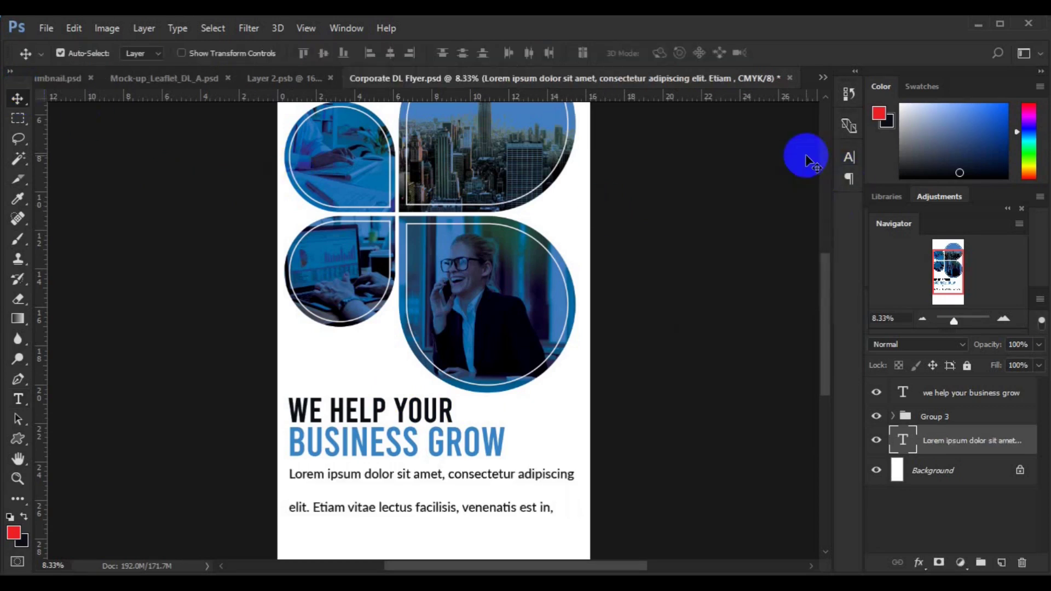
{"action": "left_click_drag", "start_coordinate": [822, 258], "coordinate": [824, 297]}
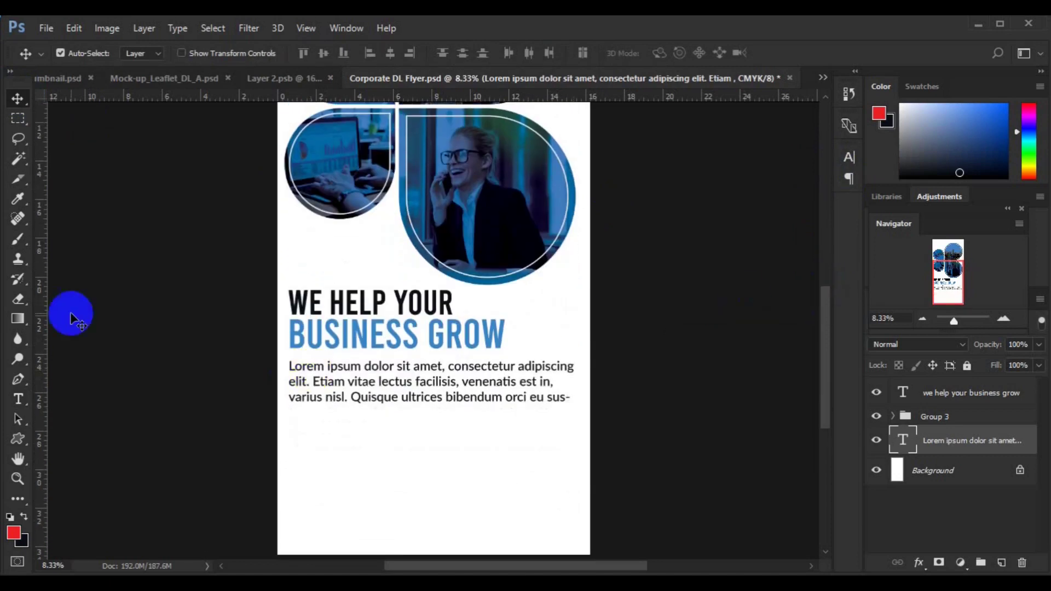
- Delete the third Lorem ipsum line and shorten the text box to two lines
{"action": "key", "text": "t"}
{"action": "left_click", "coordinate": [295, 383]}
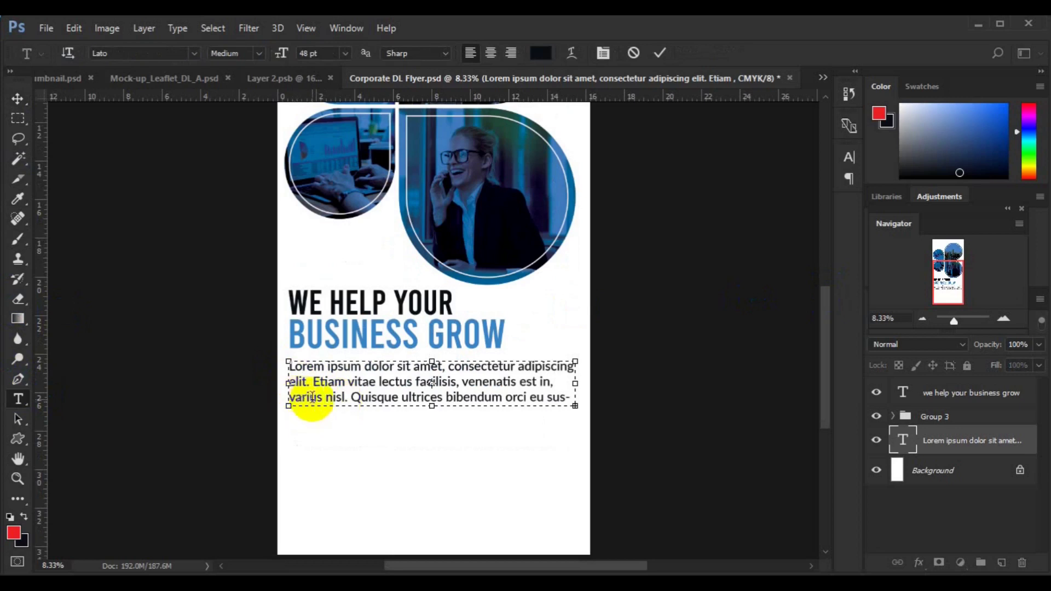
{"action": "triple_click", "coordinate": [349, 407]}
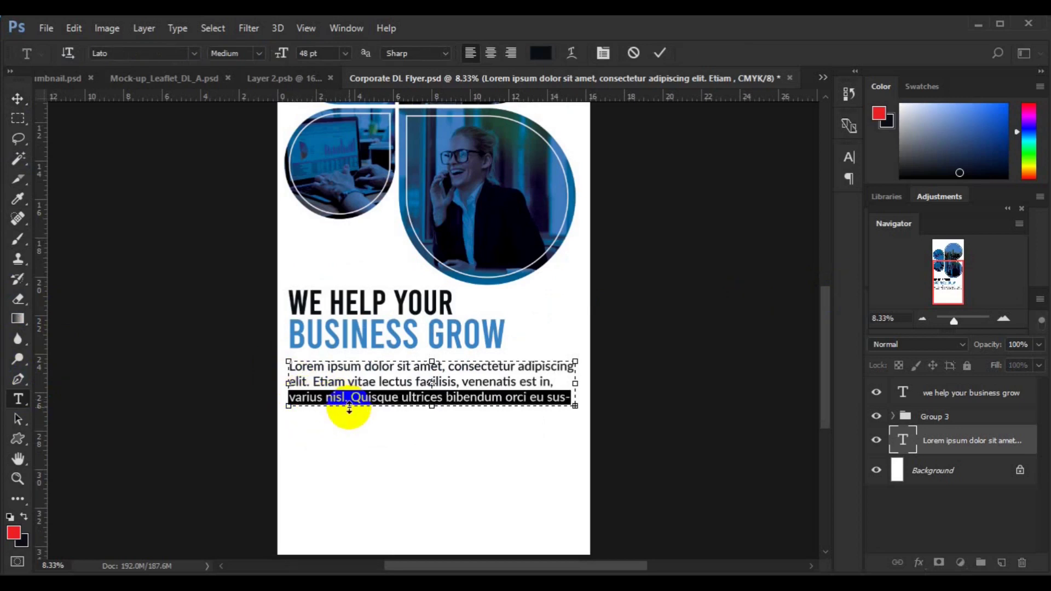
{"action": "key", "text": "Left"}
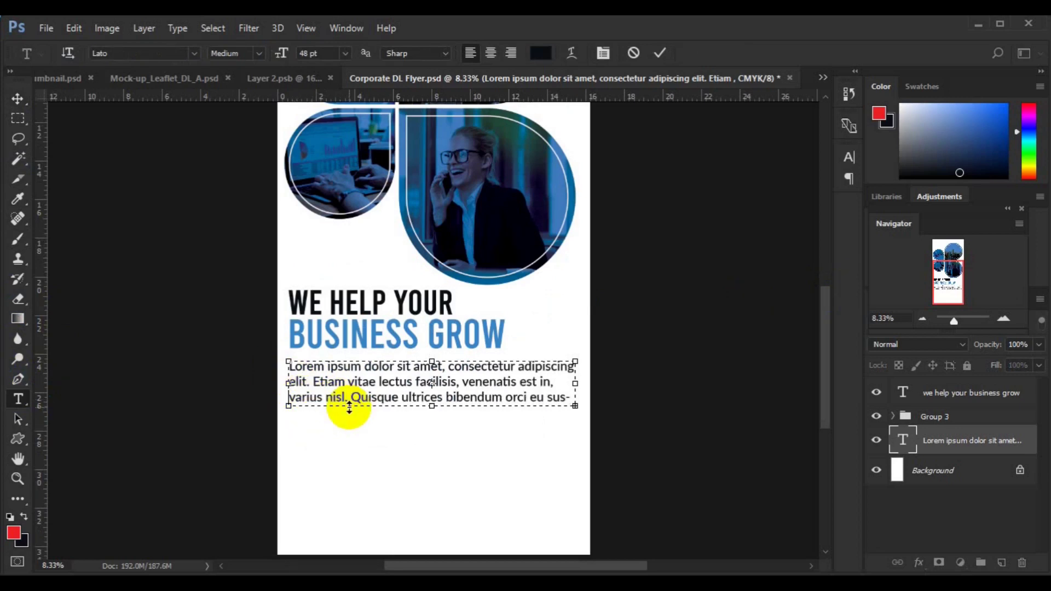
{"action": "triple_click", "coordinate": [349, 407]}
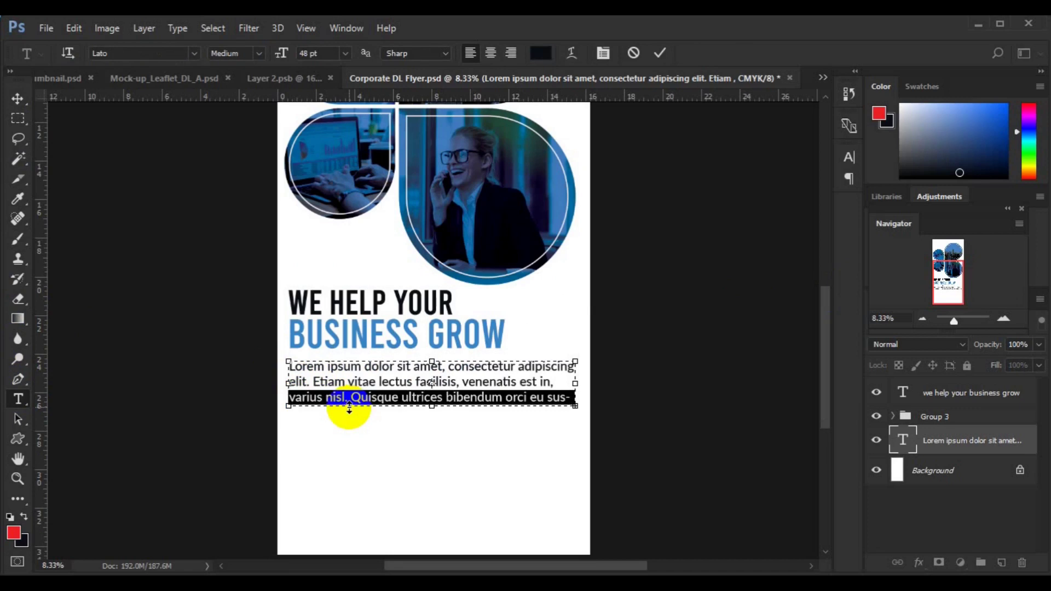
{"action": "key", "text": "BackSpace"}
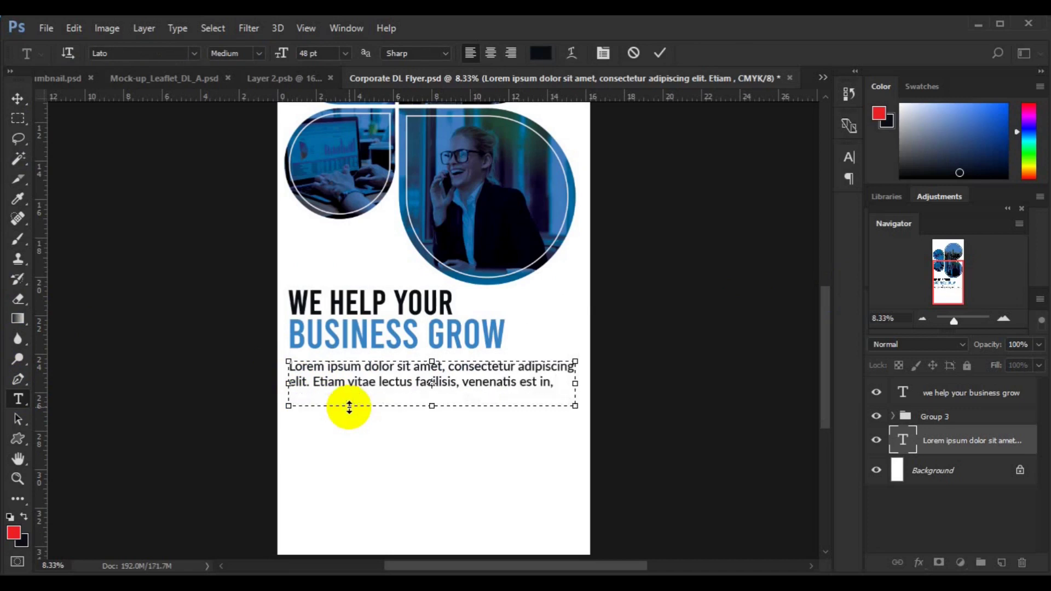
{"action": "left_click_drag", "start_coordinate": [431, 405], "coordinate": [430, 395]}
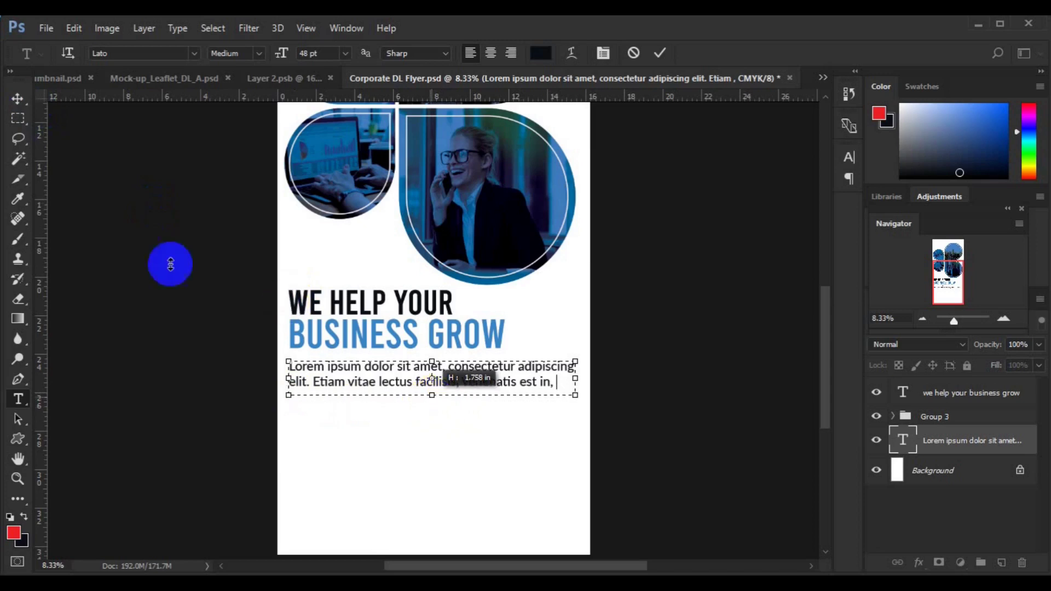
{"action": "left_click", "coordinate": [18, 99]}
{"action": "left_click", "coordinate": [968, 394], "text": "ctrl"}
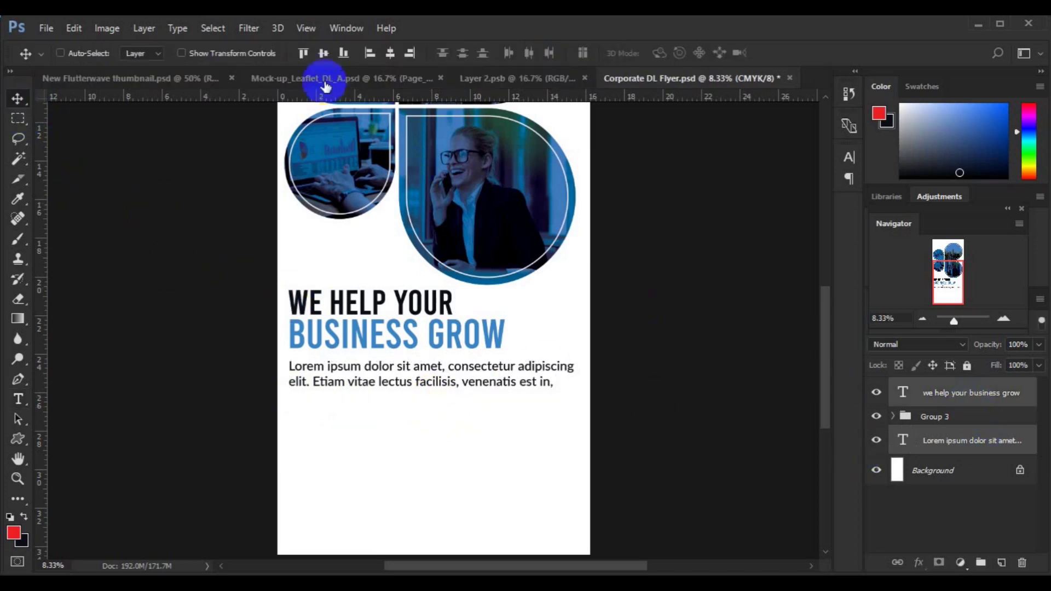
- Select the Background layer and switch to the Rectangle Tool
{"action": "key", "text": "ctrl"}
{"action": "left_click_drag", "start_coordinate": [823, 392], "coordinate": [825, 423]}
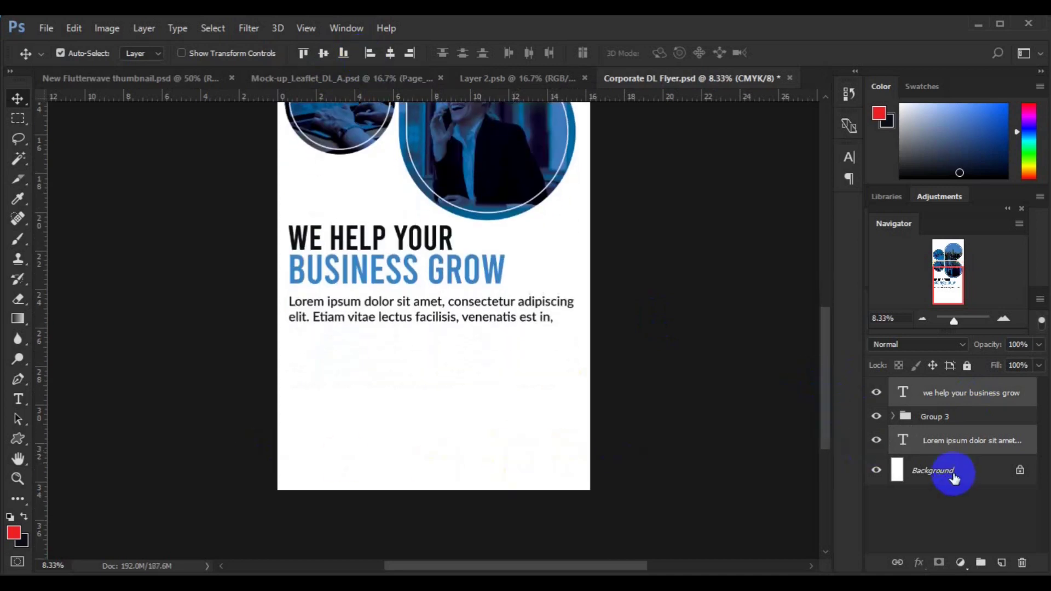
{"action": "left_click", "coordinate": [954, 474]}
{"action": "left_click", "coordinate": [18, 437]}
{"action": "right_click", "coordinate": [17, 436]}
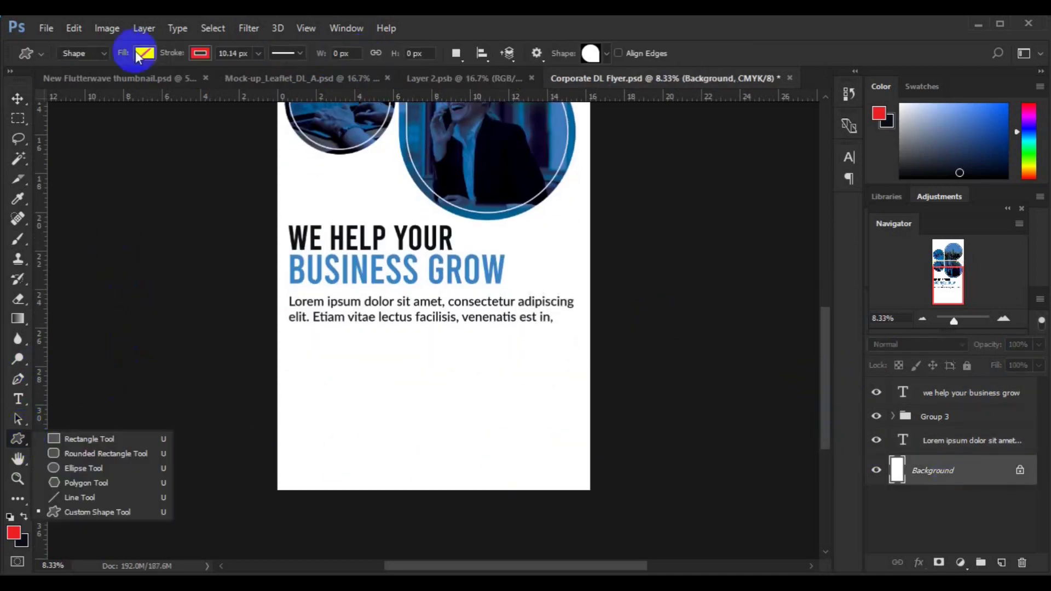
{"action": "left_click", "coordinate": [91, 436]}
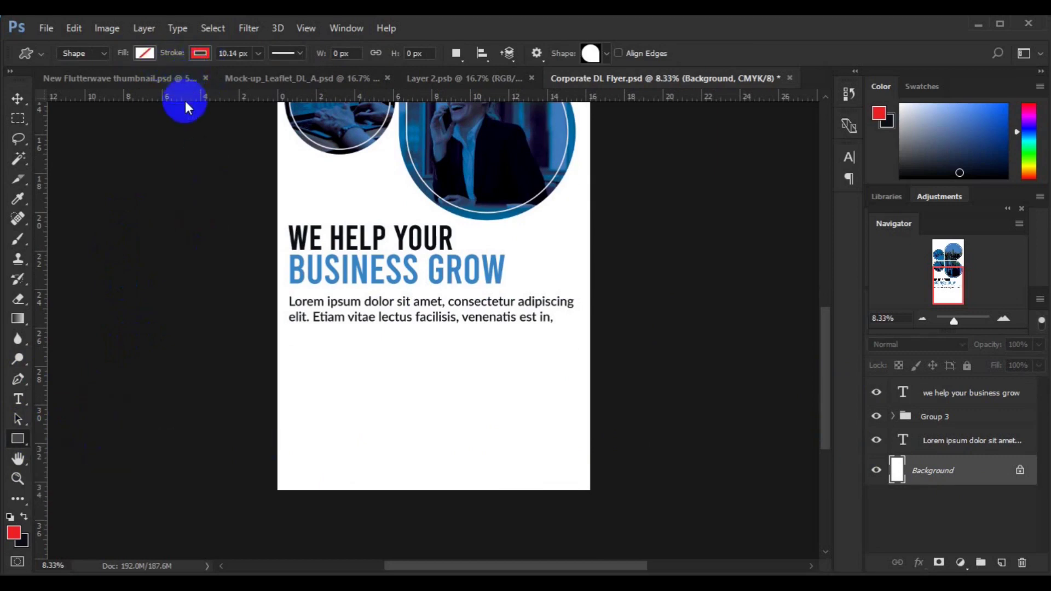
- Draw a blue #3886c7 bar across the flyer's bottom, sampling the headline blue
{"action": "left_click", "coordinate": [144, 53]}
{"action": "left_click", "coordinate": [145, 53]}
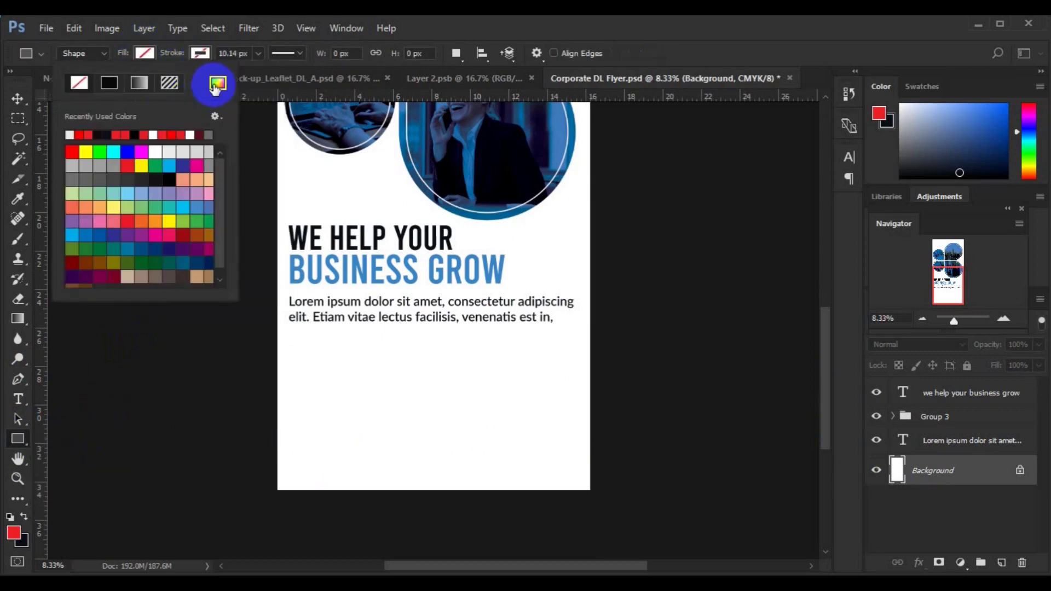
{"action": "left_click", "coordinate": [218, 82]}
{"action": "left_click", "coordinate": [297, 260]}
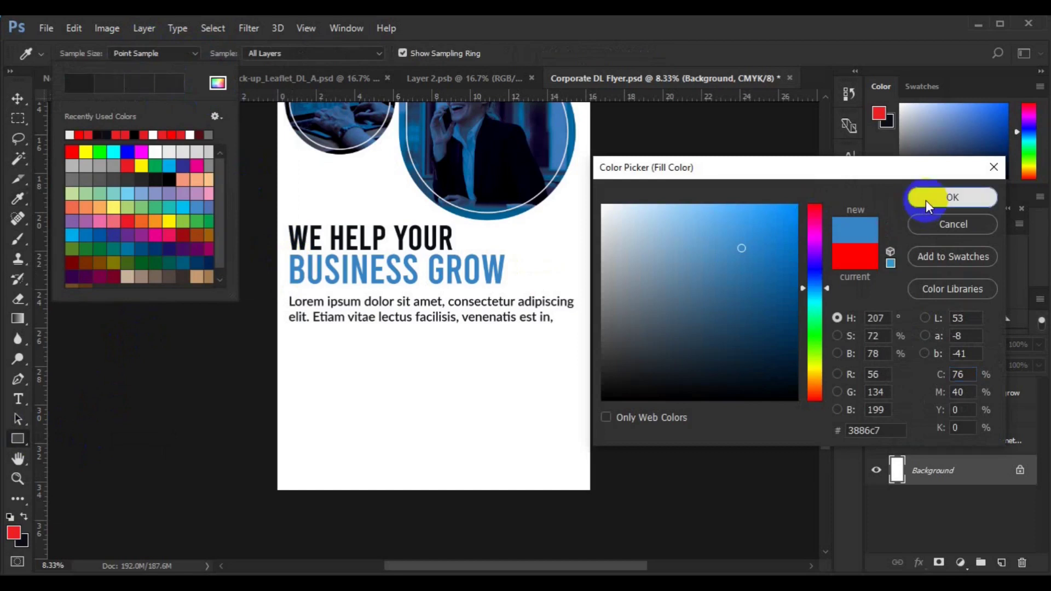
{"action": "left_click", "coordinate": [924, 199]}
{"action": "left_click_drag", "start_coordinate": [276, 456], "coordinate": [590, 478]}
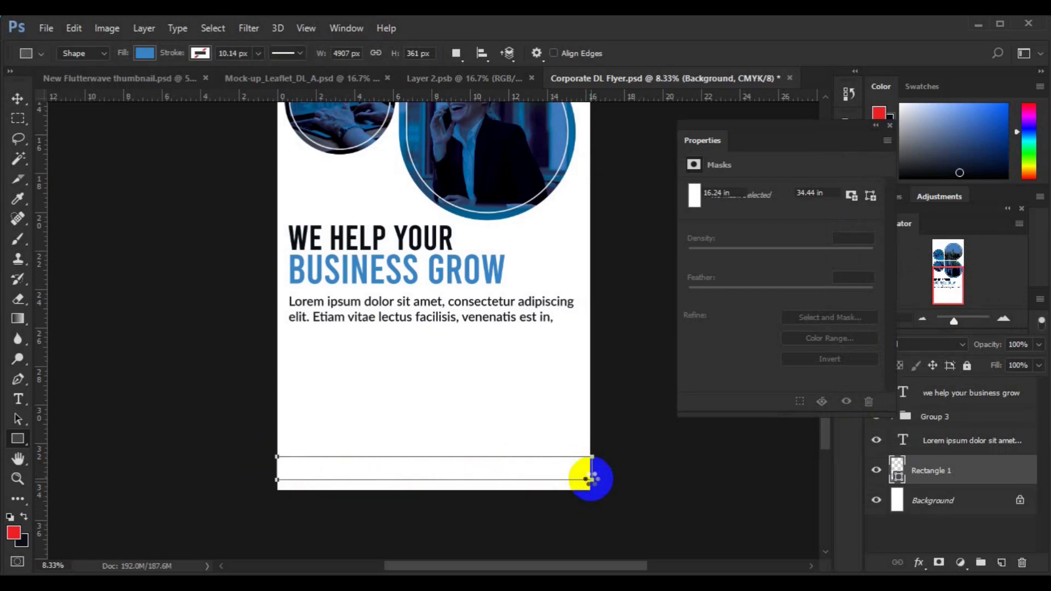
- Centre the blue footer bar (Rectangle 1) horizontally on the canvas
{"action": "key", "text": "v"}
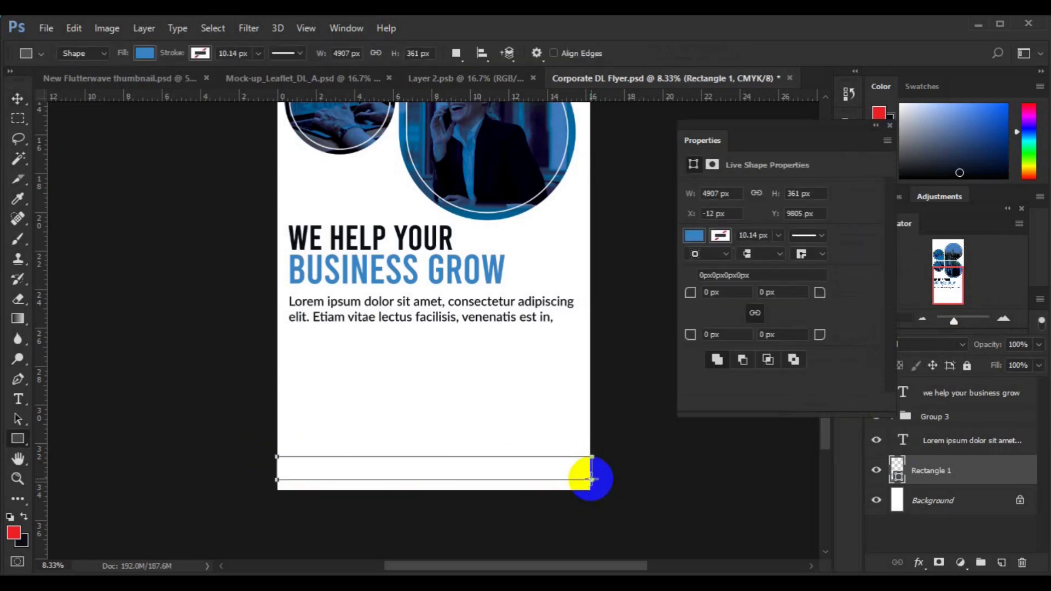
{"action": "key", "text": "ctrl+a"}
{"action": "left_click", "coordinate": [389, 53]}
{"action": "key", "text": "ctrl+d"}
{"action": "left_click", "coordinate": [18, 399]}
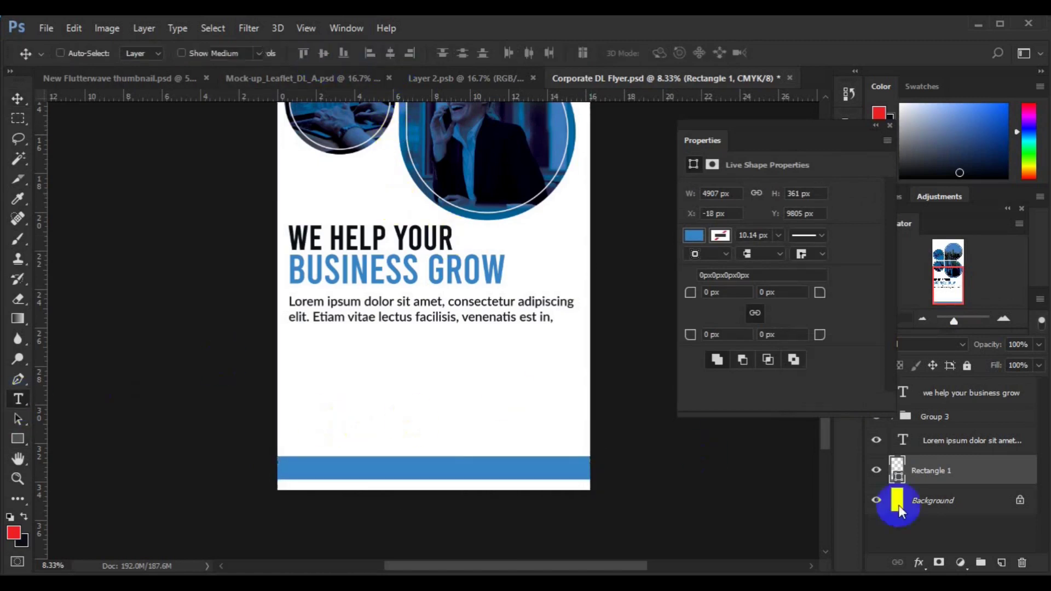
{"action": "left_click", "coordinate": [1002, 558]}
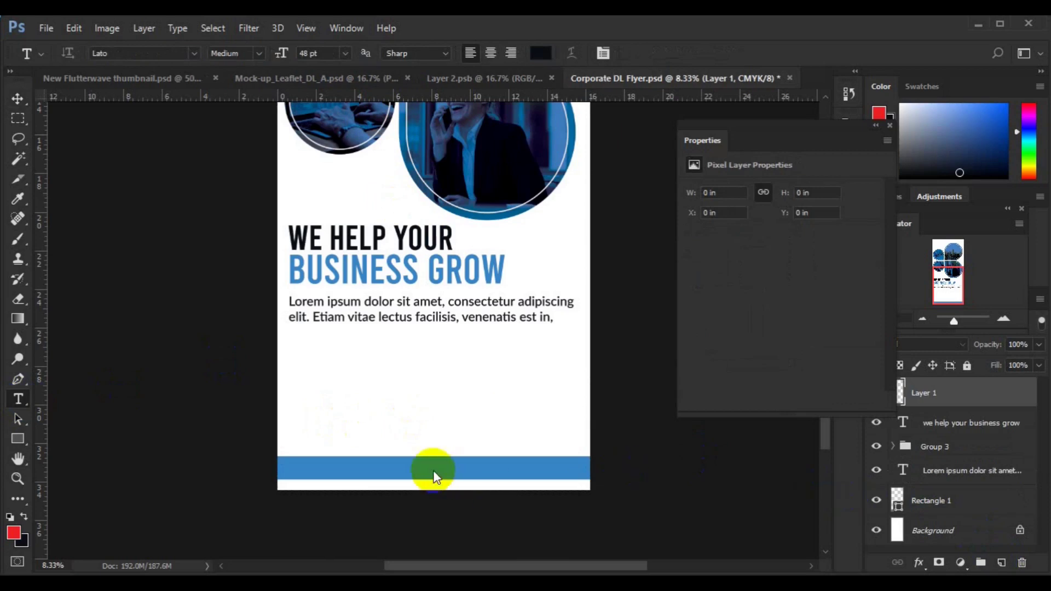
{"action": "left_click", "coordinate": [408, 469]}
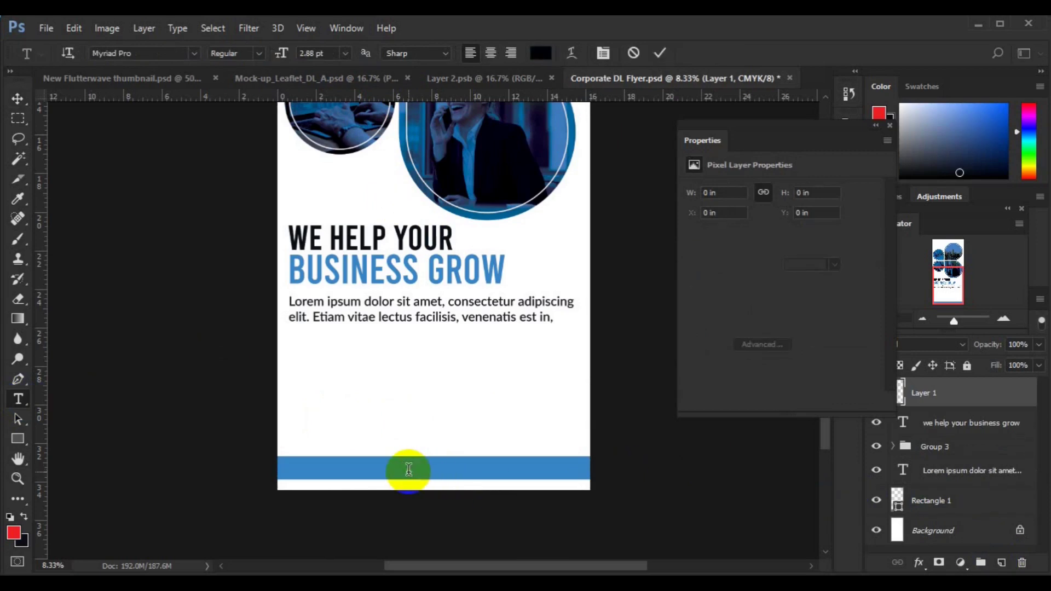
{"action": "type", "text": "www.website.com.ng"}
{"action": "key", "text": "ctrl+a"}
{"action": "left_click", "coordinate": [540, 52]}
{"action": "left_click", "coordinate": [427, 375]}
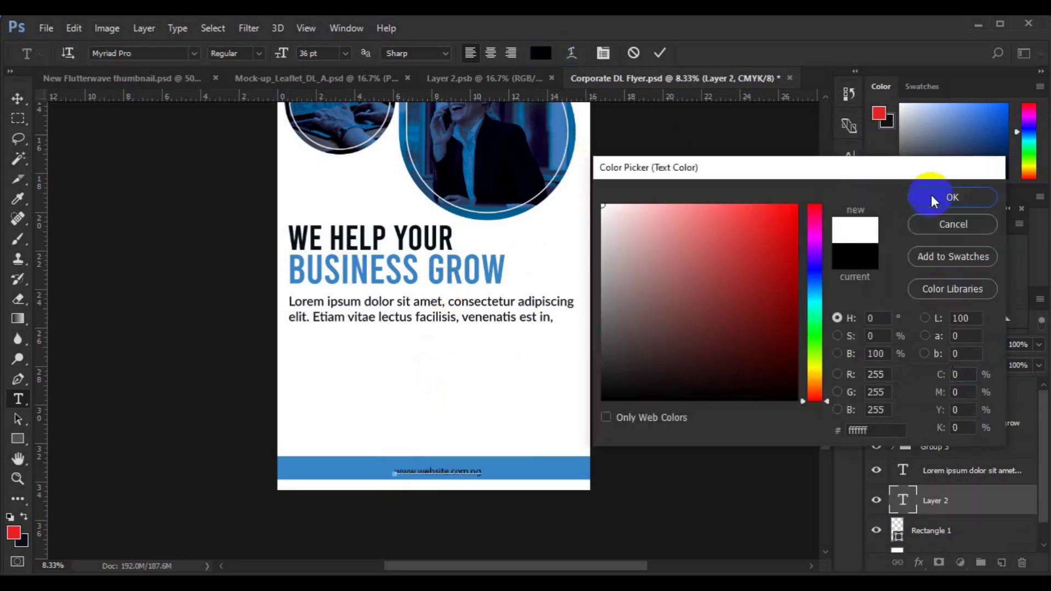
{"action": "left_click", "coordinate": [931, 197]}
{"action": "left_click_drag", "start_coordinate": [285, 61], "coordinate": [303, 63]}
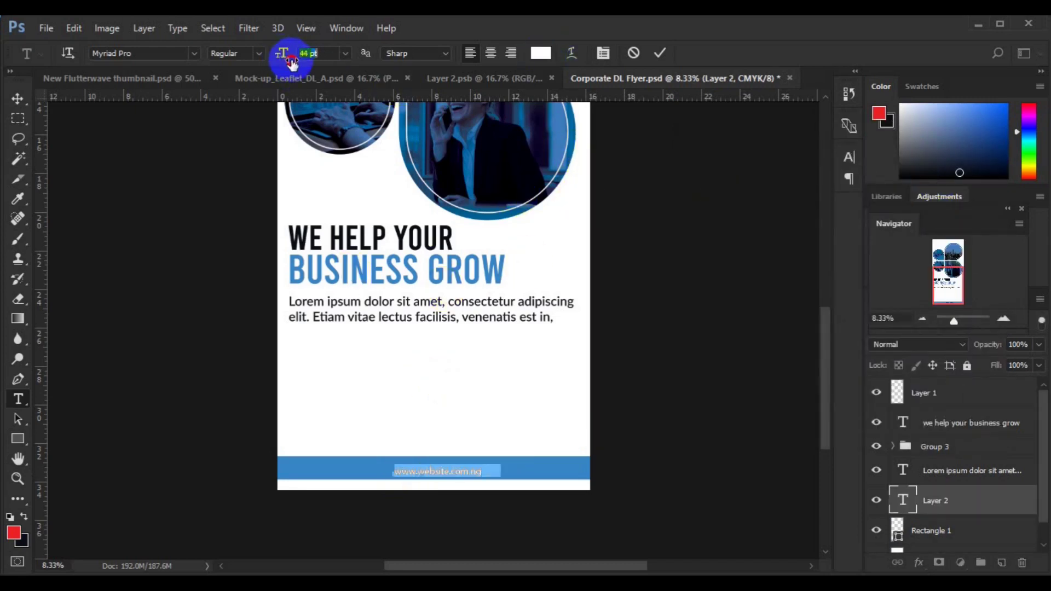
{"action": "left_click_drag", "start_coordinate": [302, 63], "coordinate": [307, 61]}
- Centre the website text horizontally on the blue bar and add a new blank layer
{"action": "left_click", "coordinate": [19, 99]}
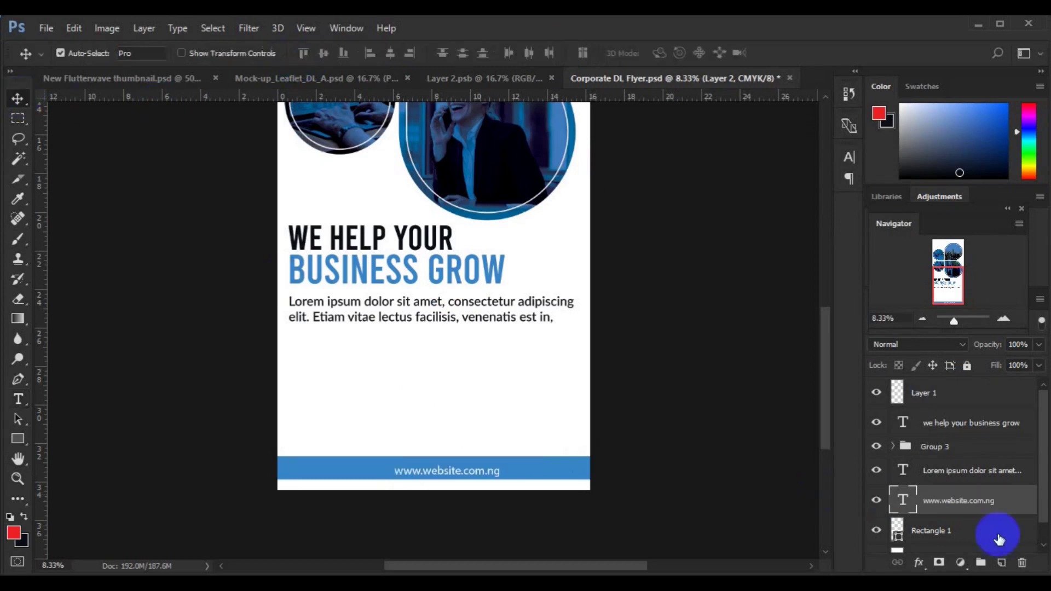
{"action": "left_click", "coordinate": [977, 530], "text": "shift"}
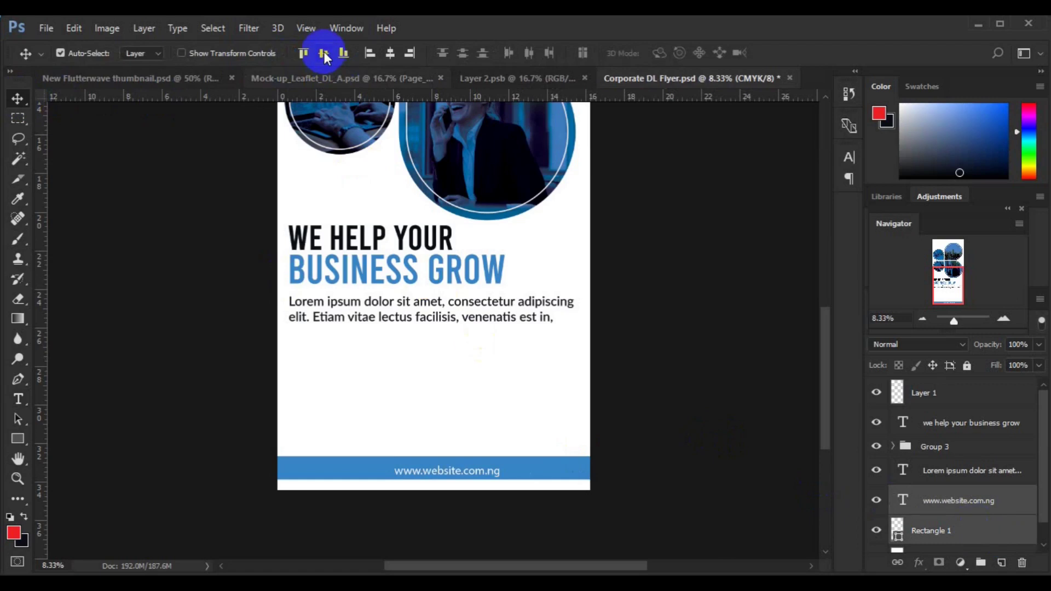
{"action": "left_click", "coordinate": [390, 53]}
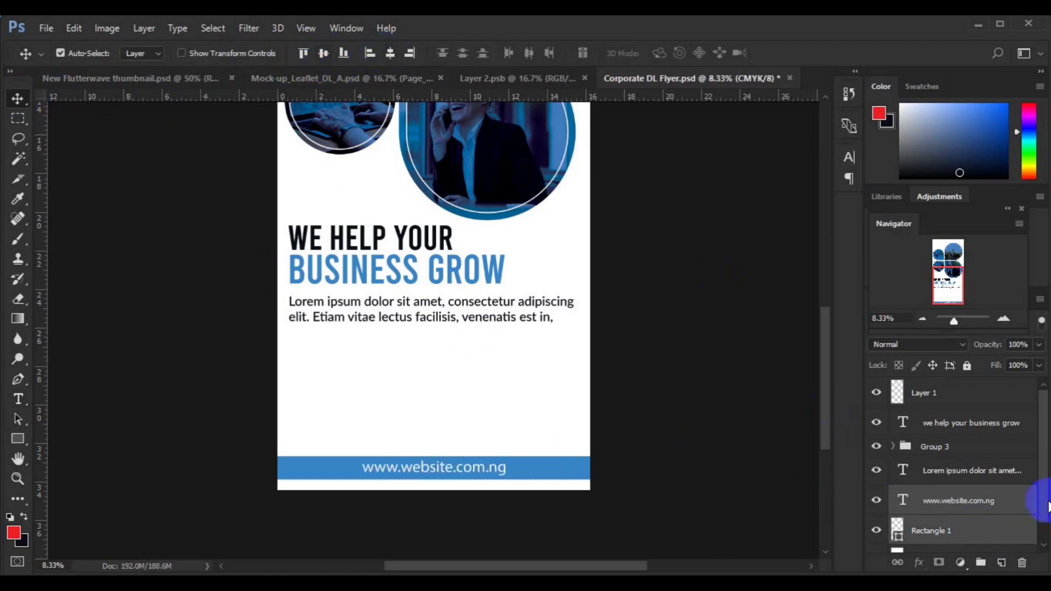
{"action": "left_click", "coordinate": [1001, 562]}
{"action": "left_click", "coordinate": [18, 399]}
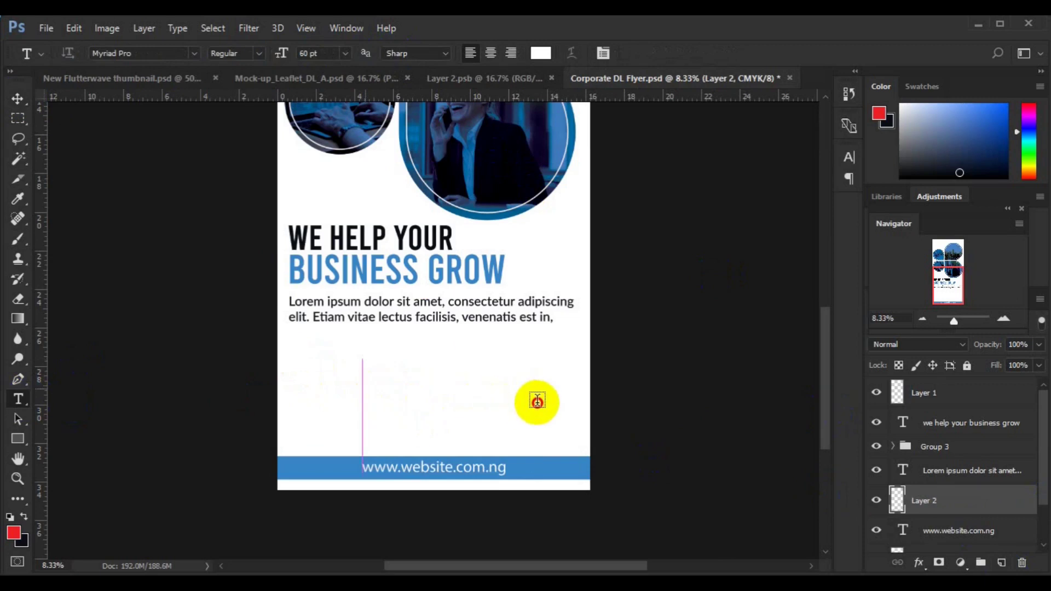
- Draw a paragraph text box above the footer and paste the lorem ipsum text
{"action": "left_click_drag", "start_coordinate": [298, 359], "coordinate": [539, 397]}
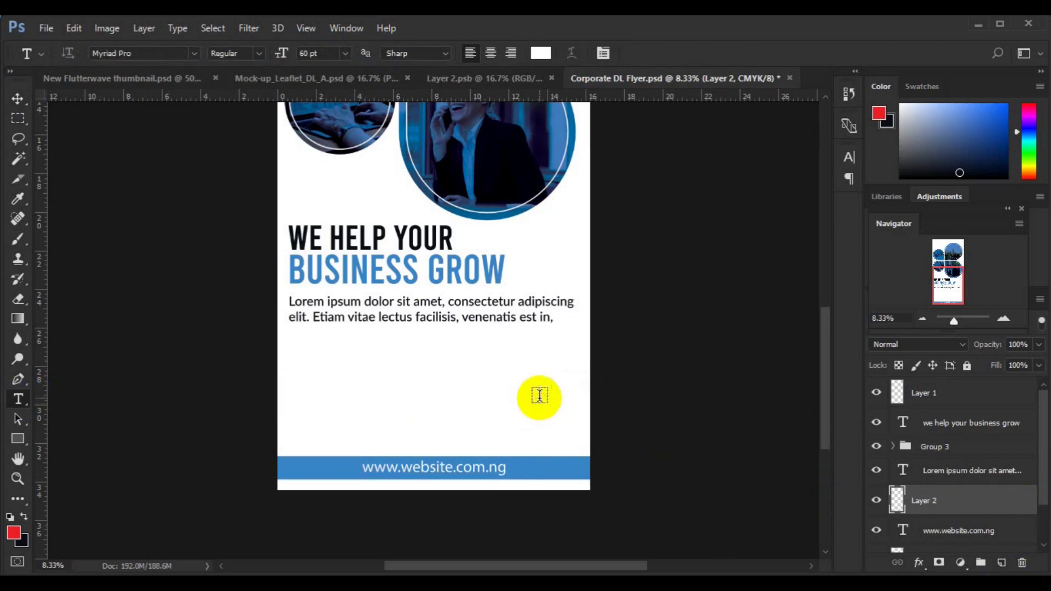
{"action": "left_click_drag", "start_coordinate": [540, 395], "coordinate": [538, 396]}
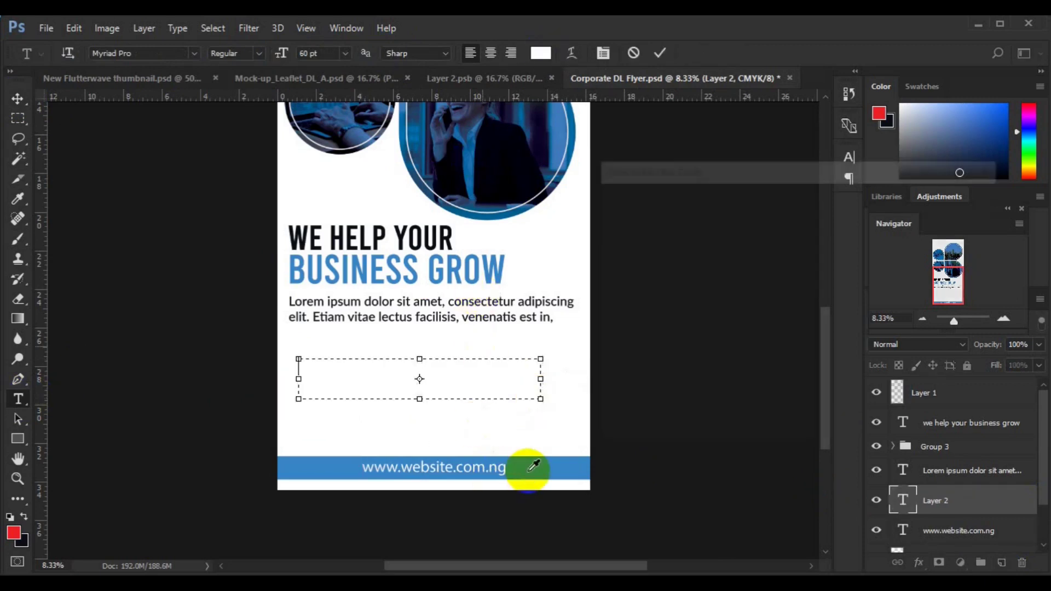
{"action": "left_click", "coordinate": [948, 197]}
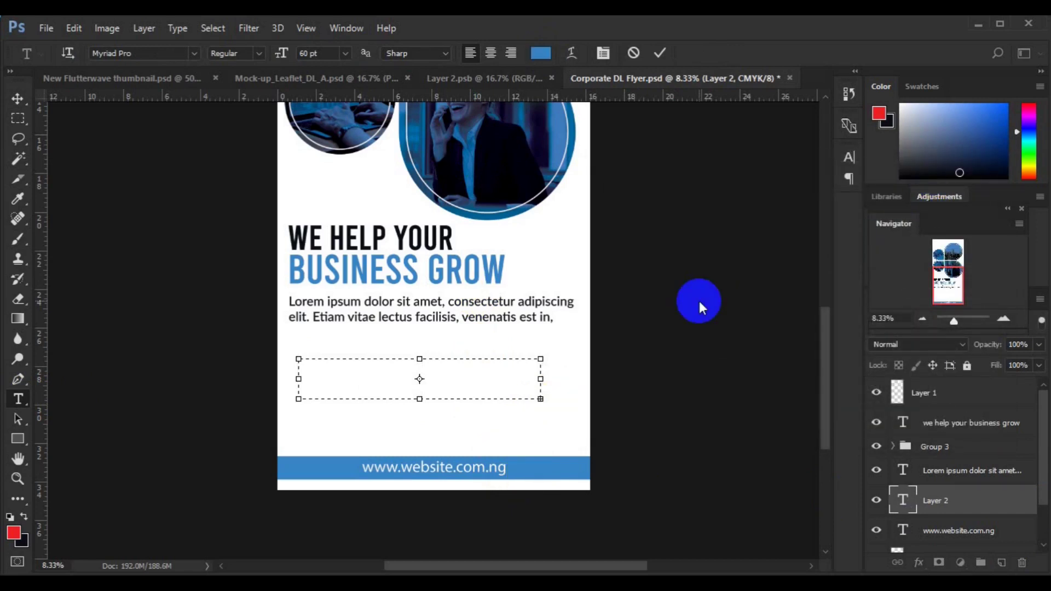
{"action": "key", "text": "ctrl+v"}
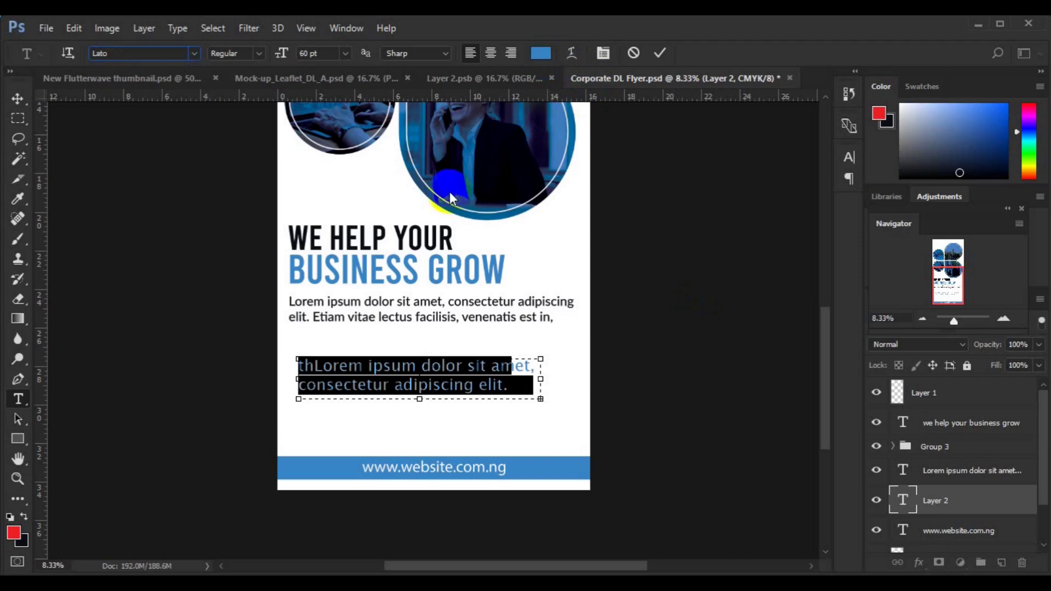
- Make the paragraph text near-black at 30 pt
{"action": "left_click", "coordinate": [540, 53]}
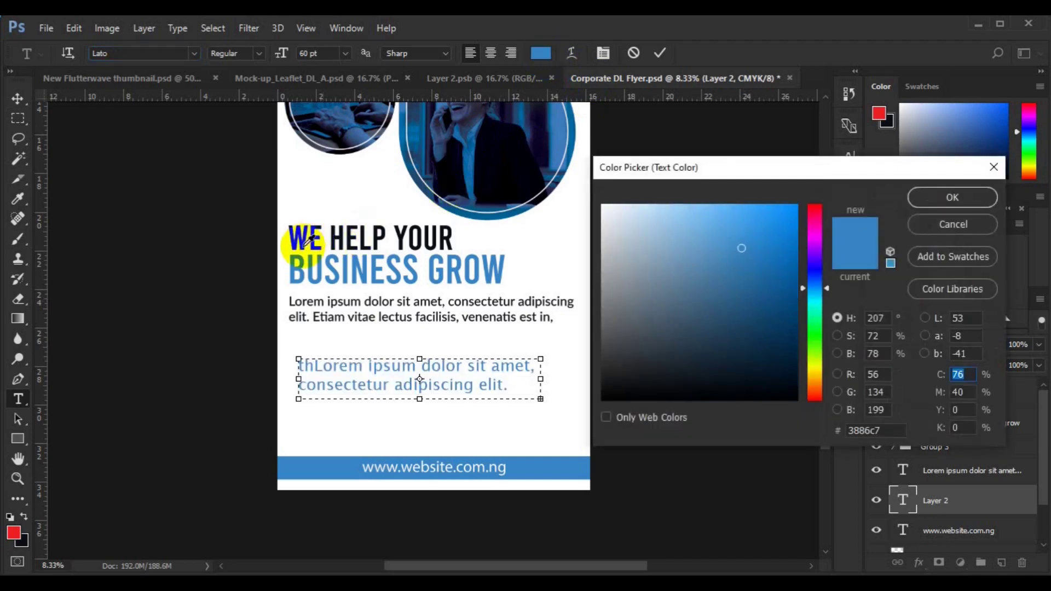
{"action": "left_click", "coordinate": [954, 197]}
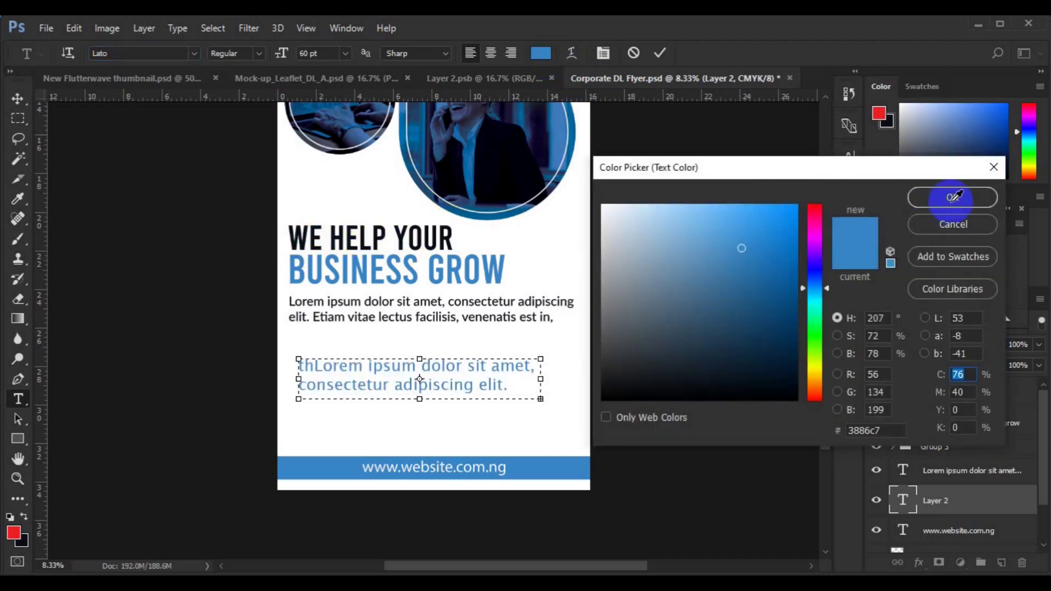
{"action": "left_click", "coordinate": [952, 198]}
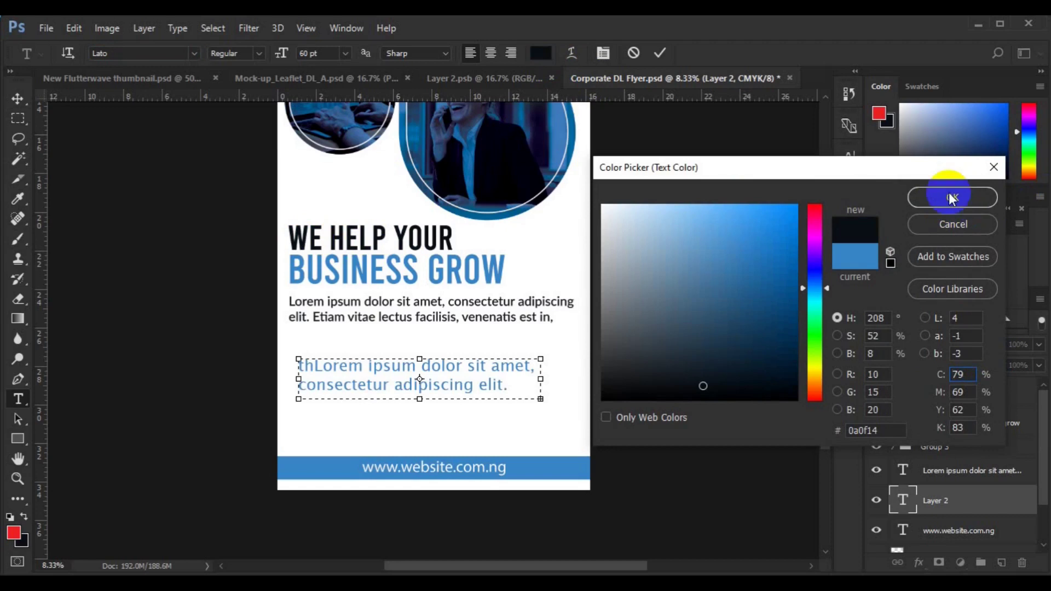
{"action": "left_click", "coordinate": [952, 198]}
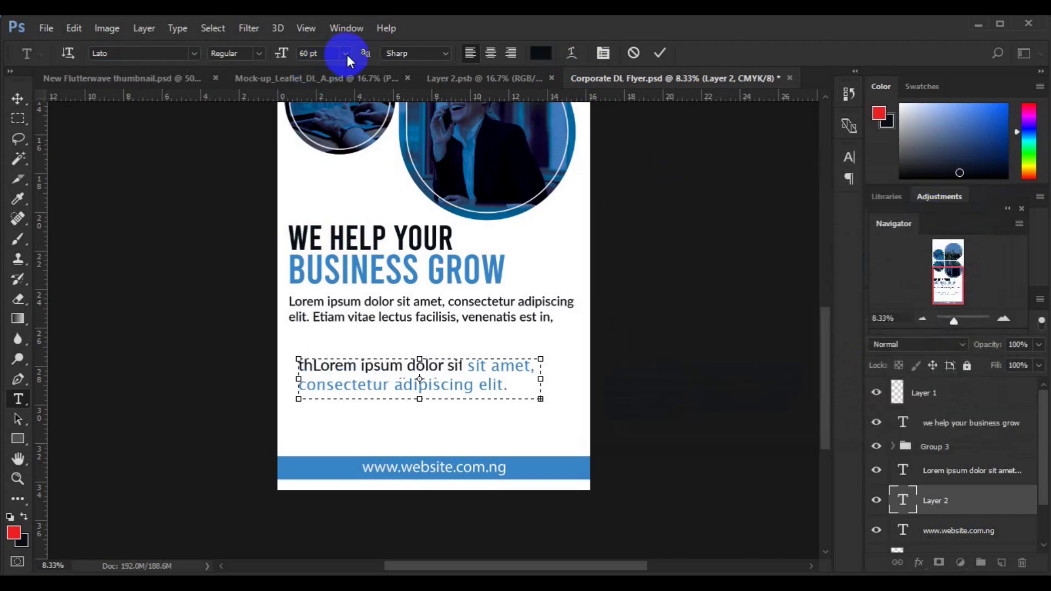
{"action": "key", "text": "ctrl+a"}
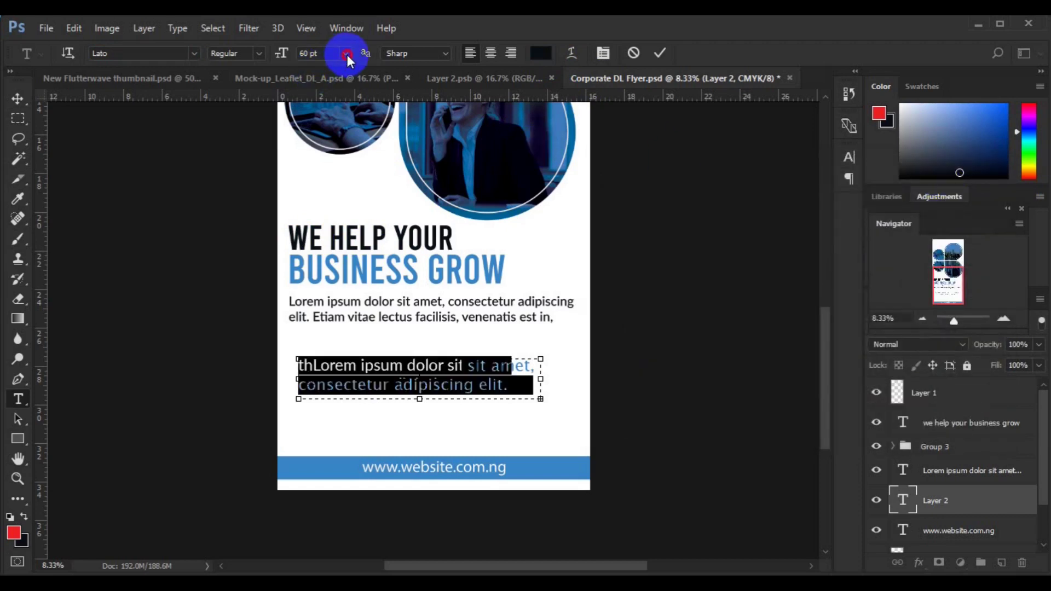
{"action": "left_click", "coordinate": [347, 54]}
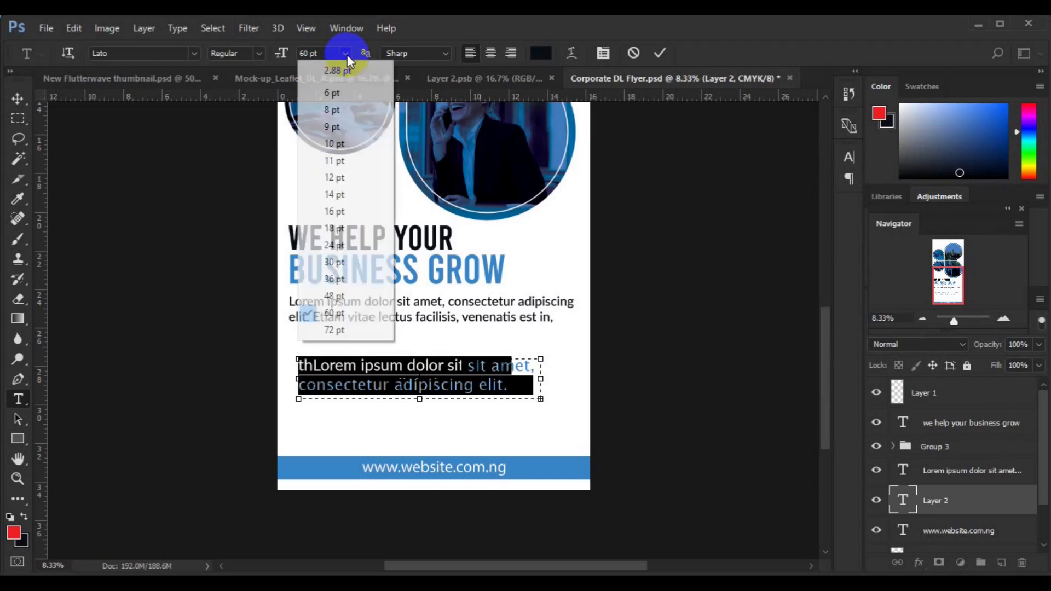
{"action": "left_click", "coordinate": [342, 259]}
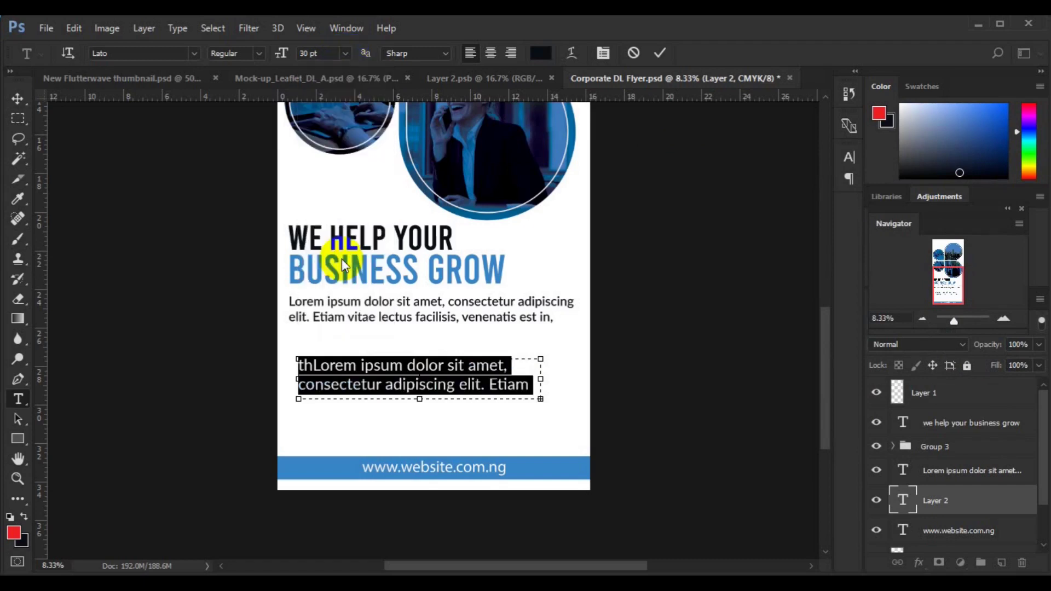
- Move the paragraph below the intro text, indented right, and add a blank layer
{"action": "left_click", "coordinate": [17, 99]}
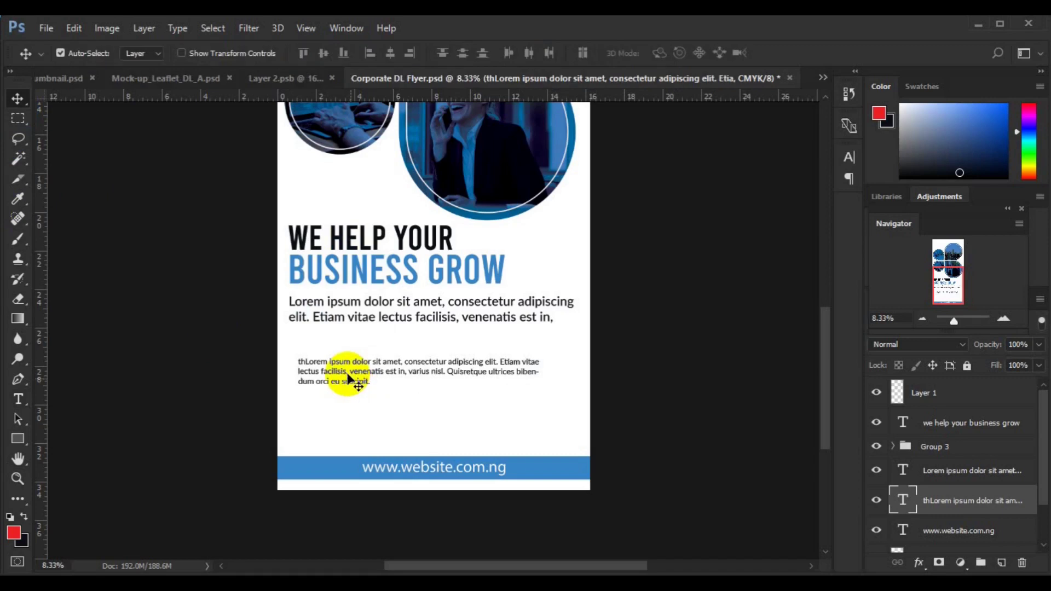
{"action": "left_click_drag", "start_coordinate": [351, 383], "coordinate": [374, 386]}
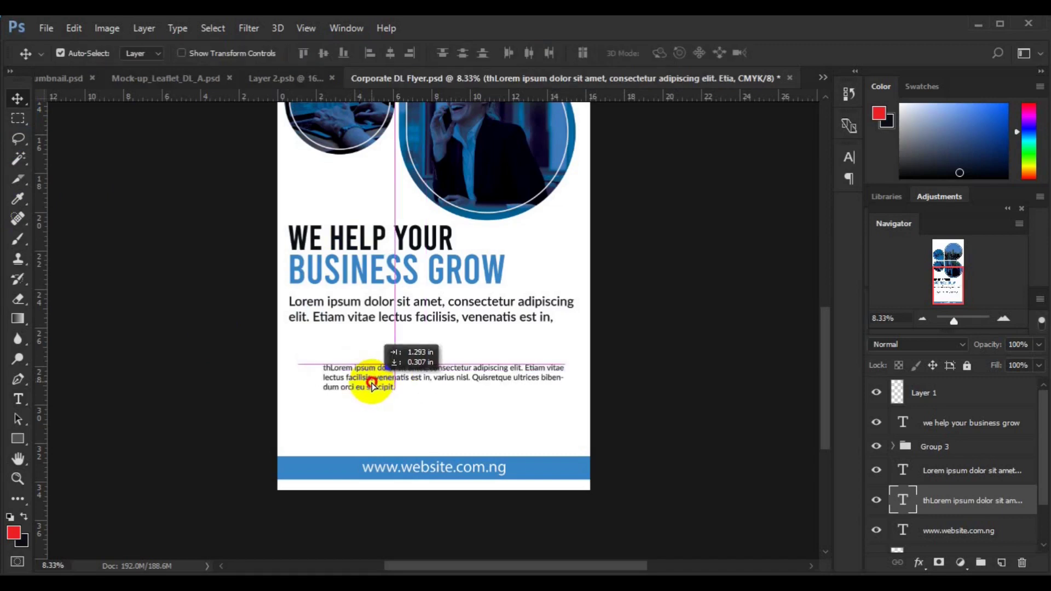
{"action": "left_click_drag", "start_coordinate": [374, 386], "coordinate": [372, 387]}
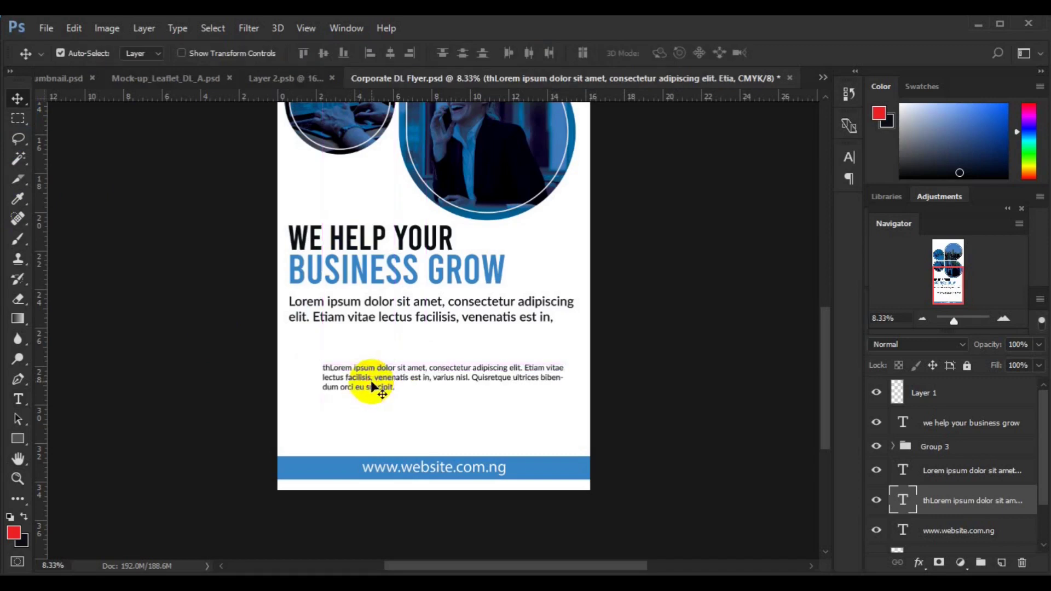
{"action": "left_click", "coordinate": [1002, 563]}
{"action": "left_click", "coordinate": [18, 399]}
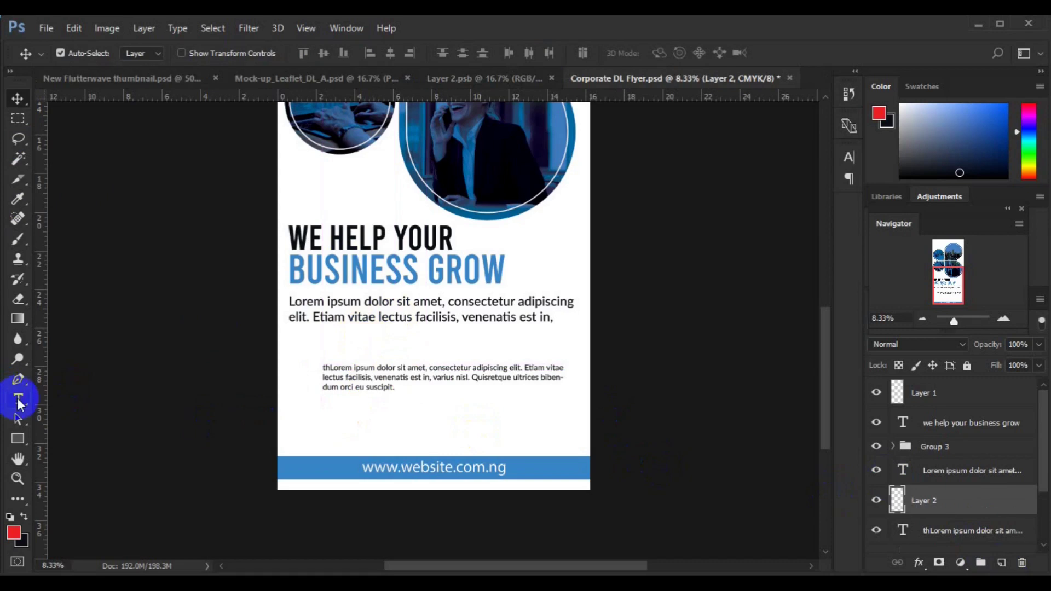
- Start the BUSINESS DEVELOPMENT heading in bold, sampling the headline's blue
{"action": "left_click", "coordinate": [328, 356]}
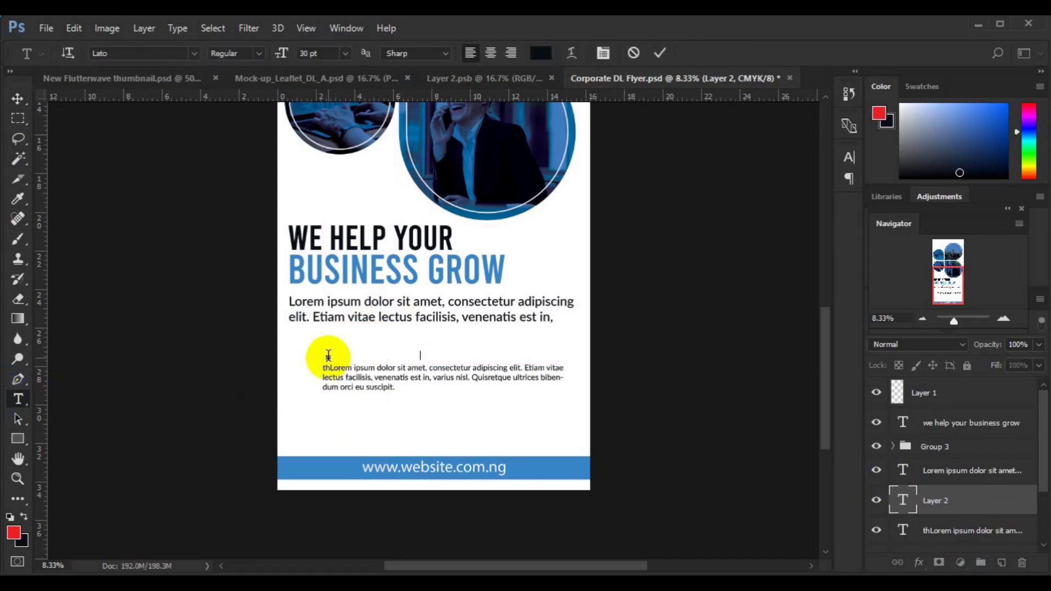
{"action": "key", "text": "ctrl+a"}
{"action": "left_click", "coordinate": [259, 53]}
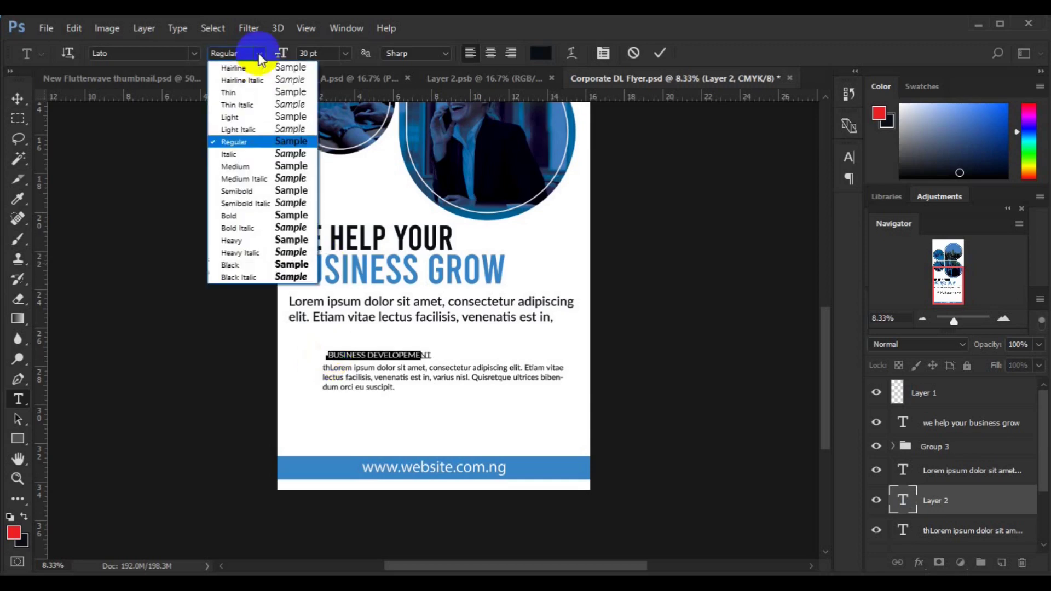
{"action": "left_click", "coordinate": [245, 218]}
{"action": "left_click", "coordinate": [542, 55]}
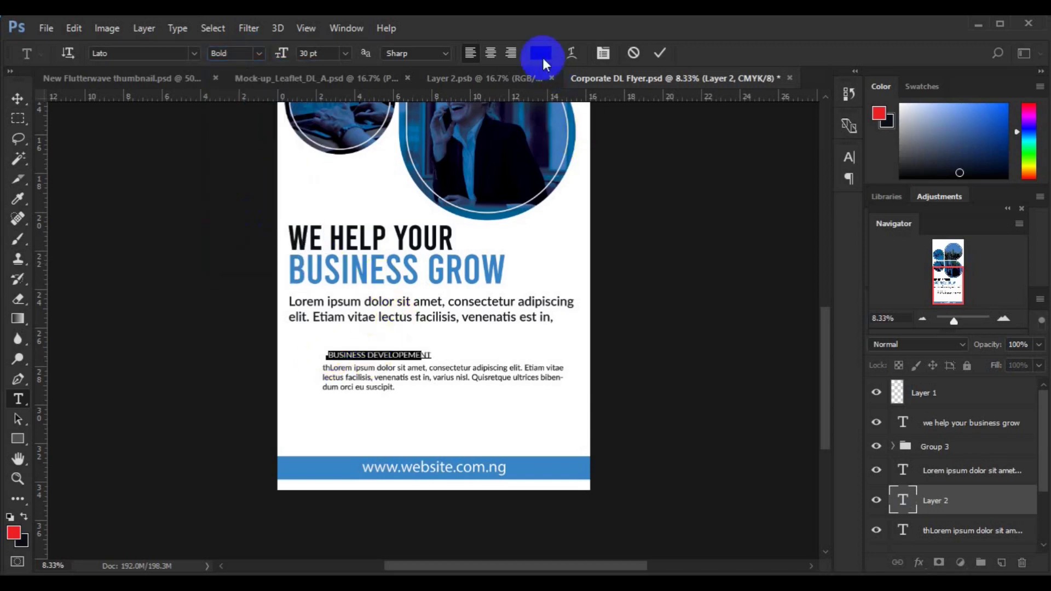
{"action": "left_click", "coordinate": [296, 269]}
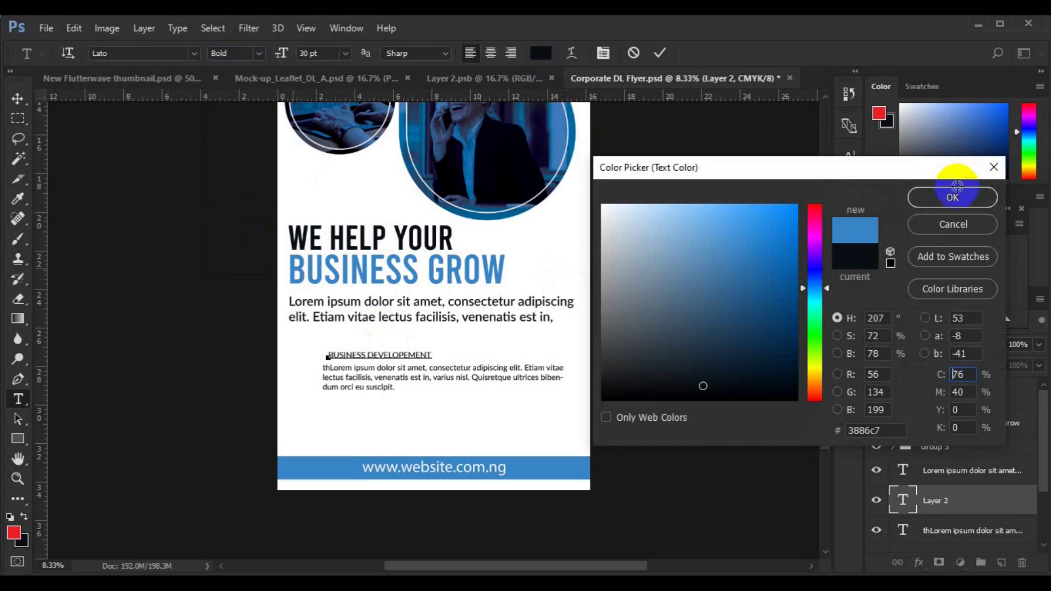
{"action": "left_click", "coordinate": [953, 198]}
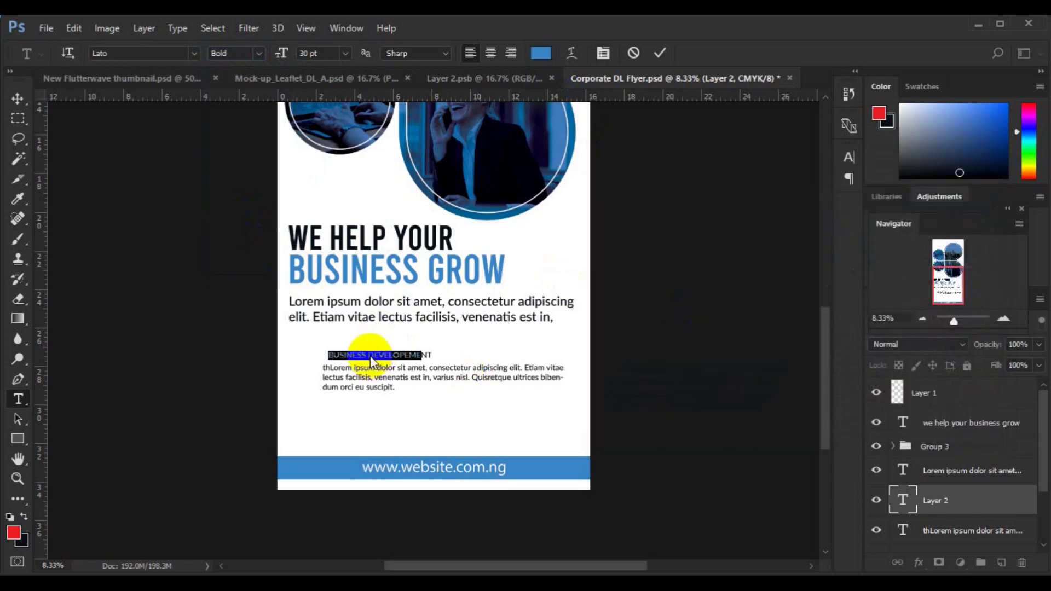
- Apply blue to the whole heading line and commit it
{"action": "key", "text": "ctrl+a"}
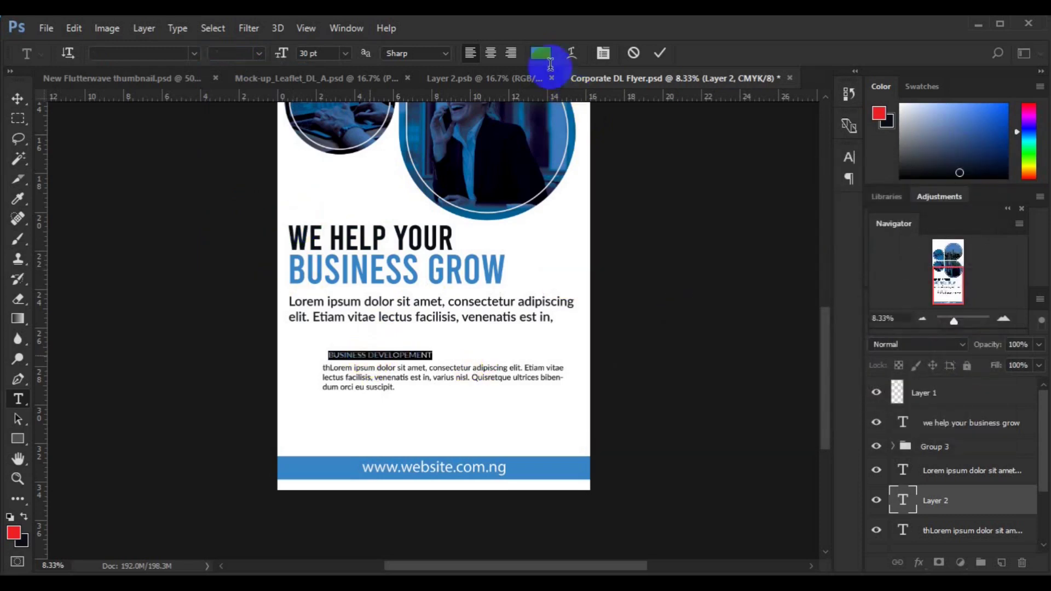
{"action": "left_click", "coordinate": [925, 204]}
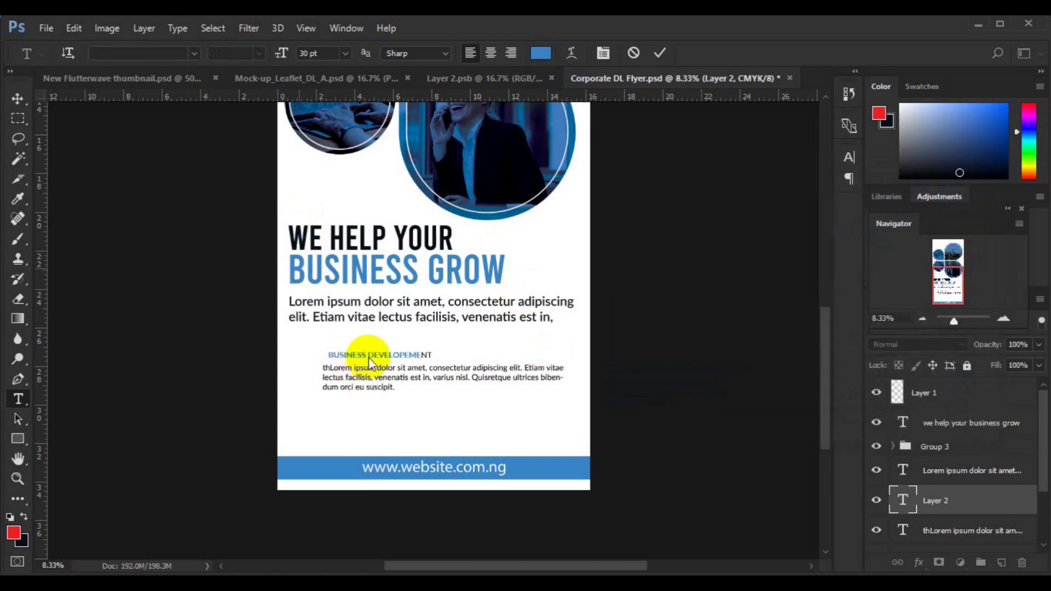
{"action": "triple_click", "coordinate": [369, 357]}
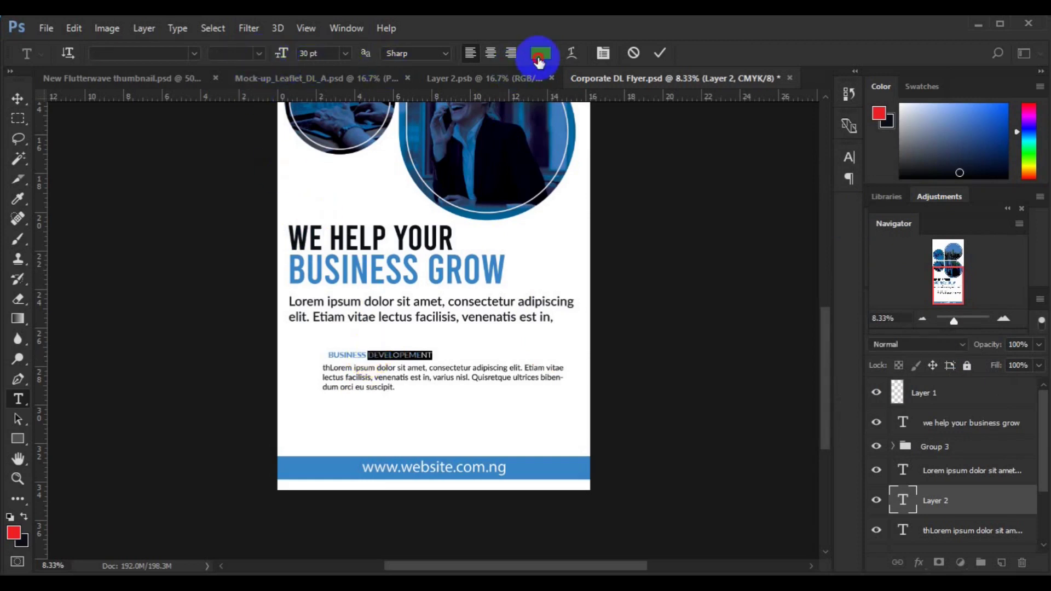
{"action": "key", "text": "ctrl+Return"}
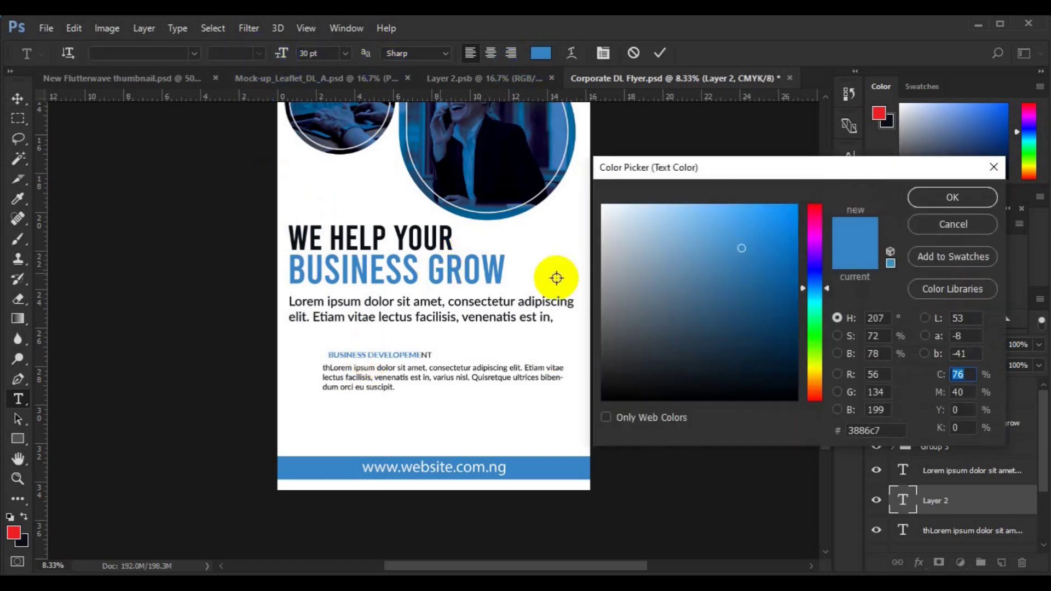
{"action": "left_click", "coordinate": [931, 197]}
- Make the word DEVELOPMENT Light weight in a dark colour
{"action": "left_click_drag", "start_coordinate": [327, 355], "coordinate": [428, 356]}
{"action": "left_click", "coordinate": [258, 53]}
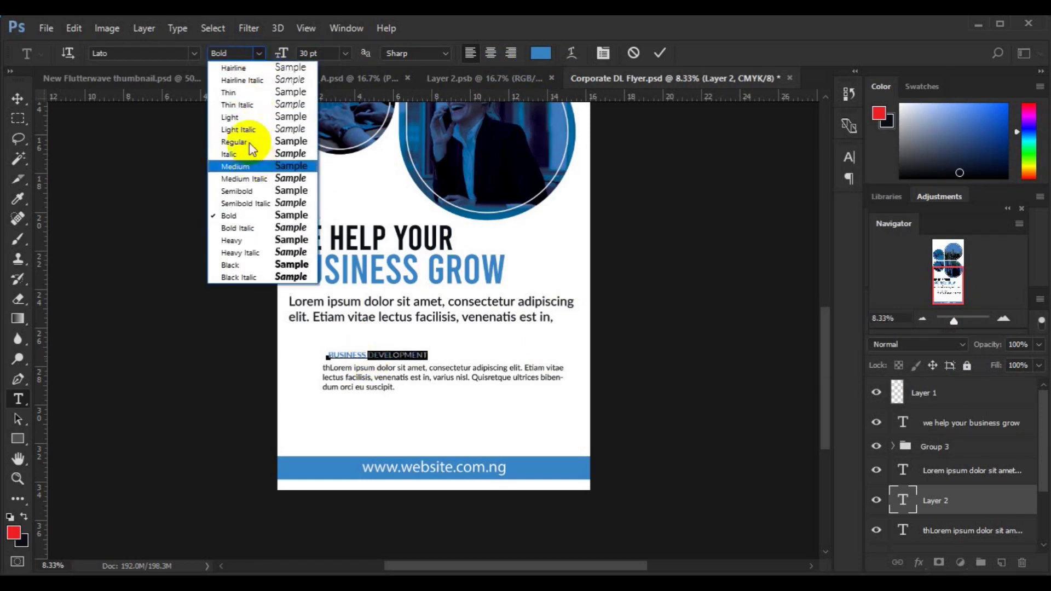
{"action": "left_click", "coordinate": [246, 117]}
{"action": "left_click", "coordinate": [538, 53]}
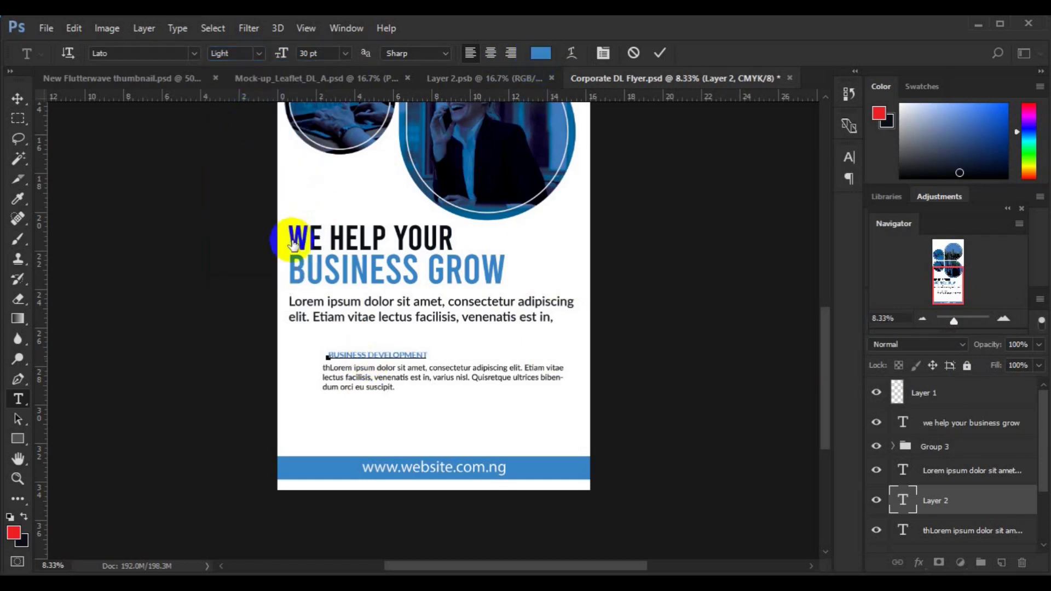
{"action": "left_click", "coordinate": [932, 198]}
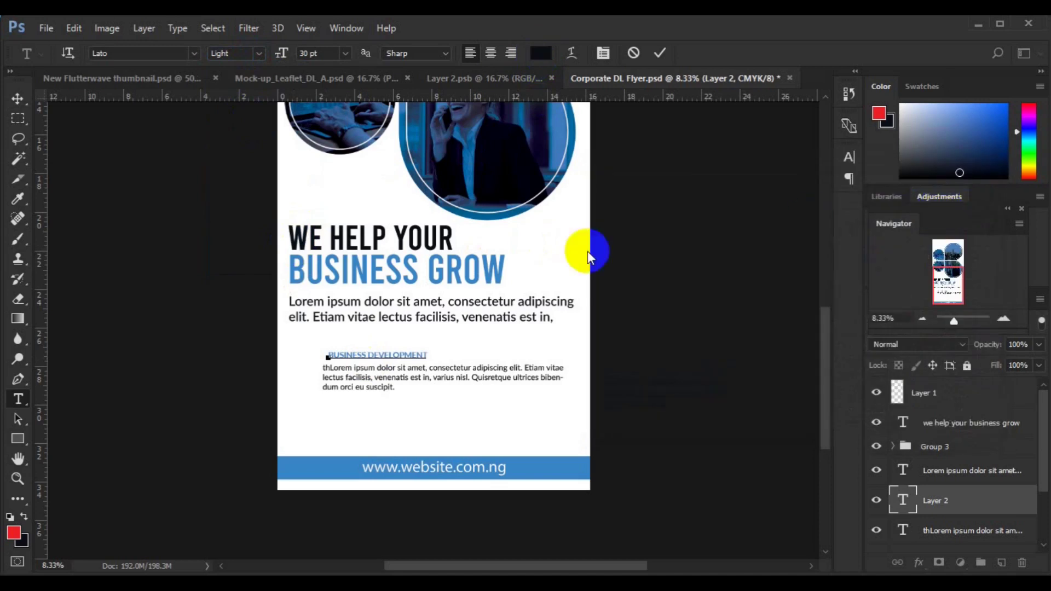
{"action": "left_click", "coordinate": [18, 99]}
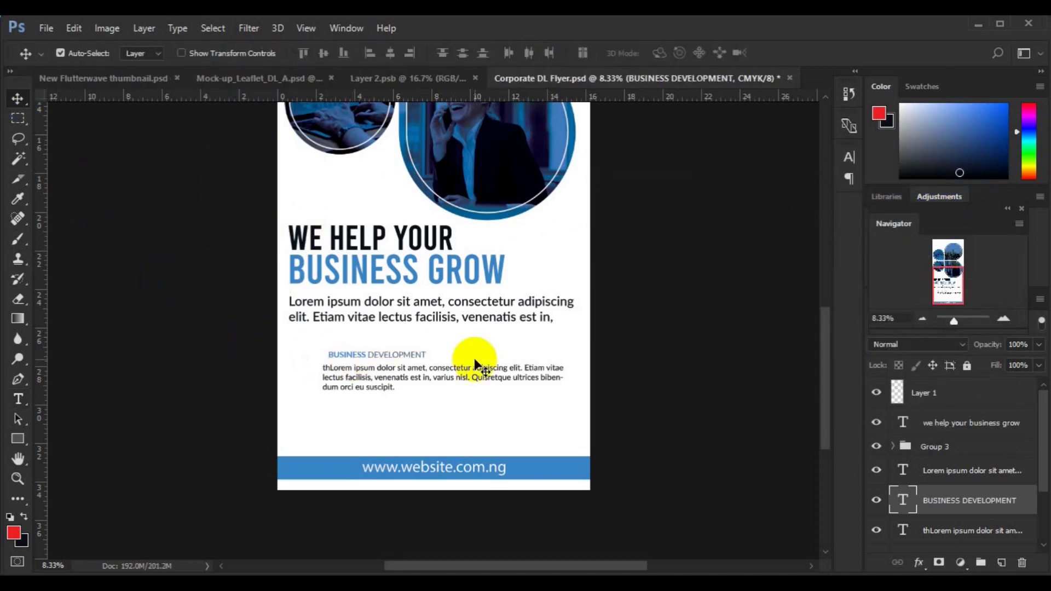
{"action": "scroll", "coordinate": [475, 363], "scroll_direction": "up", "scroll_amount": 1}
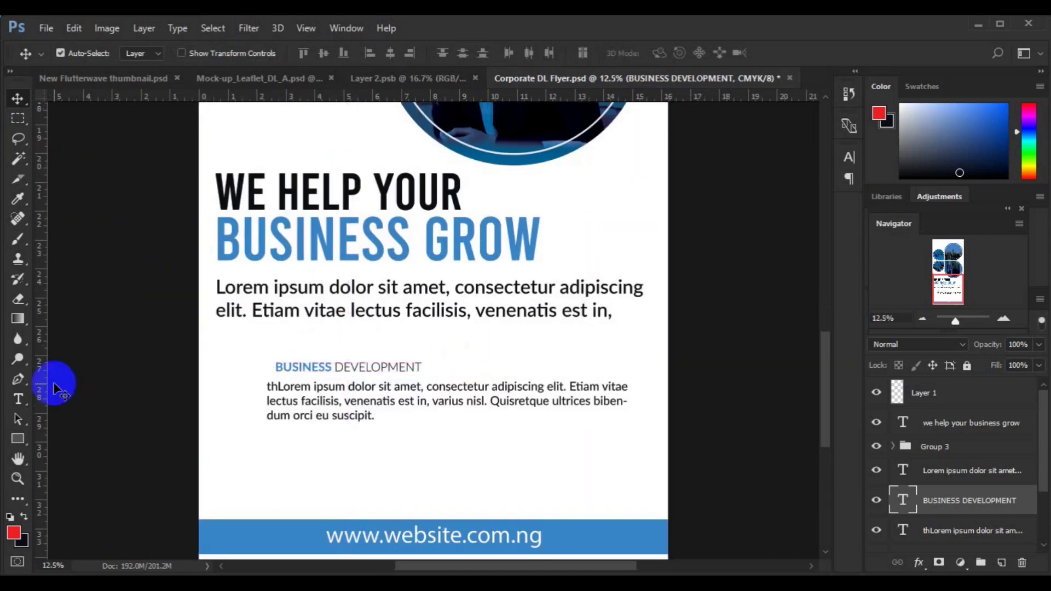
- Draw an atom custom shape to the left of the heading
{"action": "left_click", "coordinate": [18, 438]}
{"action": "left_click", "coordinate": [61, 512]}
{"action": "left_click", "coordinate": [605, 55]}
{"action": "left_click_drag", "start_coordinate": [781, 162], "coordinate": [781, 174]}
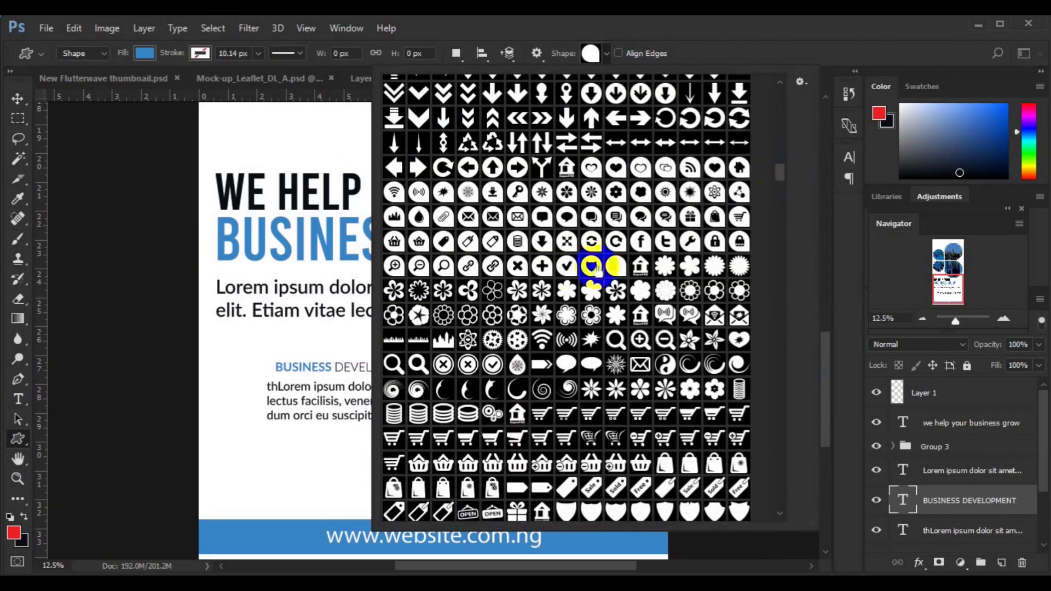
{"action": "left_click", "coordinate": [468, 339]}
{"action": "left_click_drag", "start_coordinate": [216, 363], "coordinate": [233, 400]}
- Vertically centre the heading with the atom icon, then resize and reposition the icon
{"action": "key", "text": "v"}
{"action": "left_click_drag", "start_coordinate": [228, 376], "coordinate": [255, 378]}
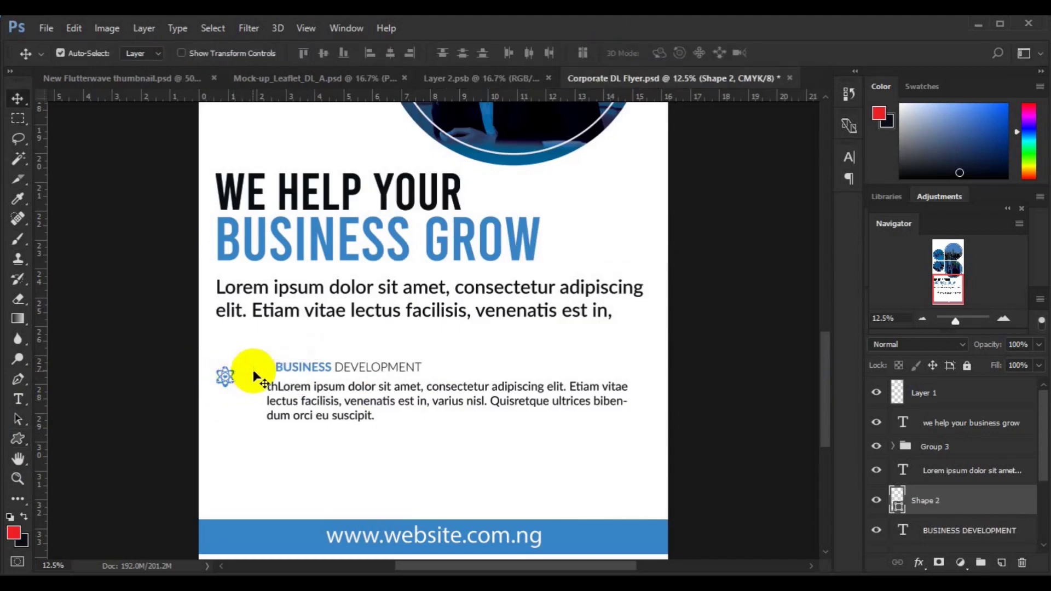
{"action": "left_click", "coordinate": [938, 529], "text": "ctrl"}
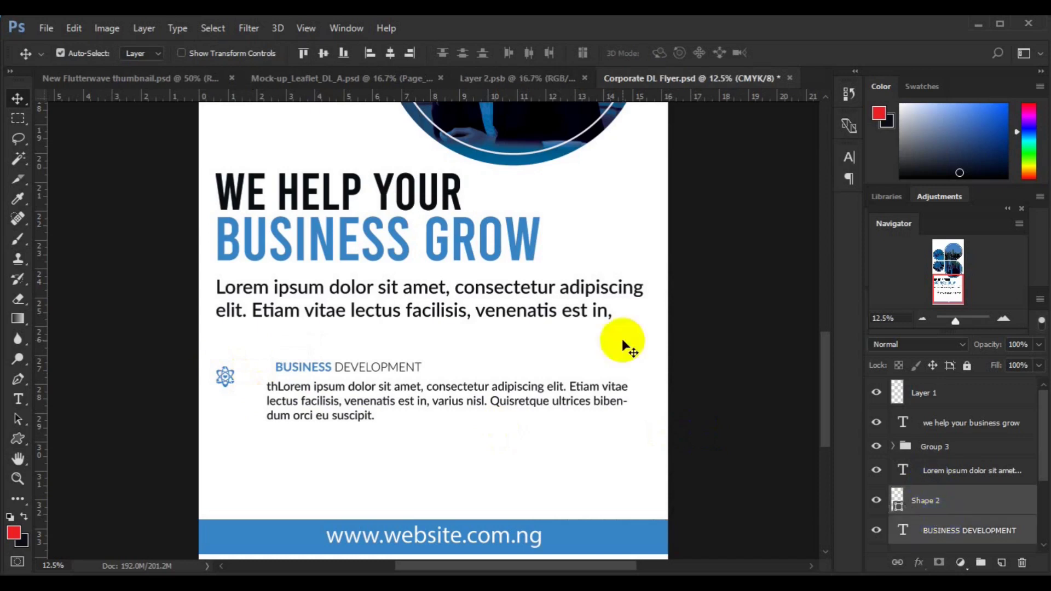
{"action": "left_click", "coordinate": [324, 53]}
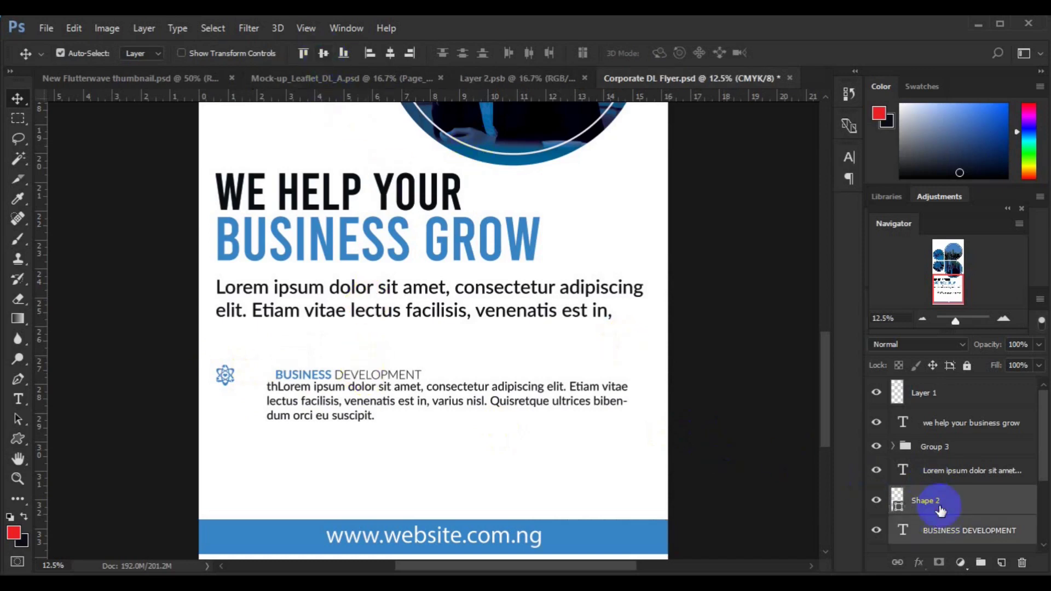
{"action": "left_click", "coordinate": [695, 518]}
{"action": "left_click", "coordinate": [228, 378]}
{"action": "key", "text": "ctrl+t"}
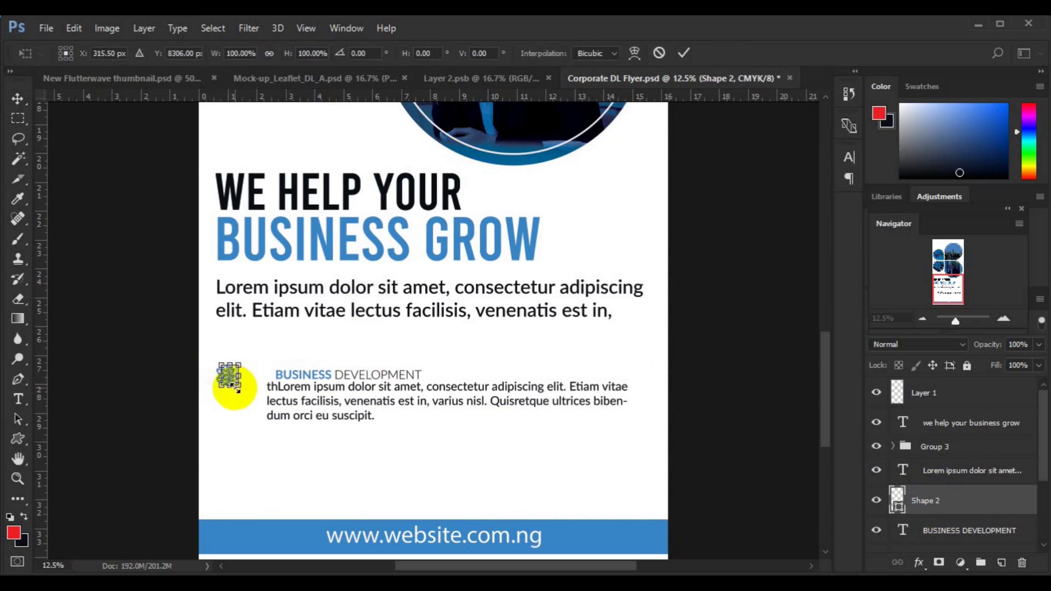
{"action": "key", "text": "Return"}
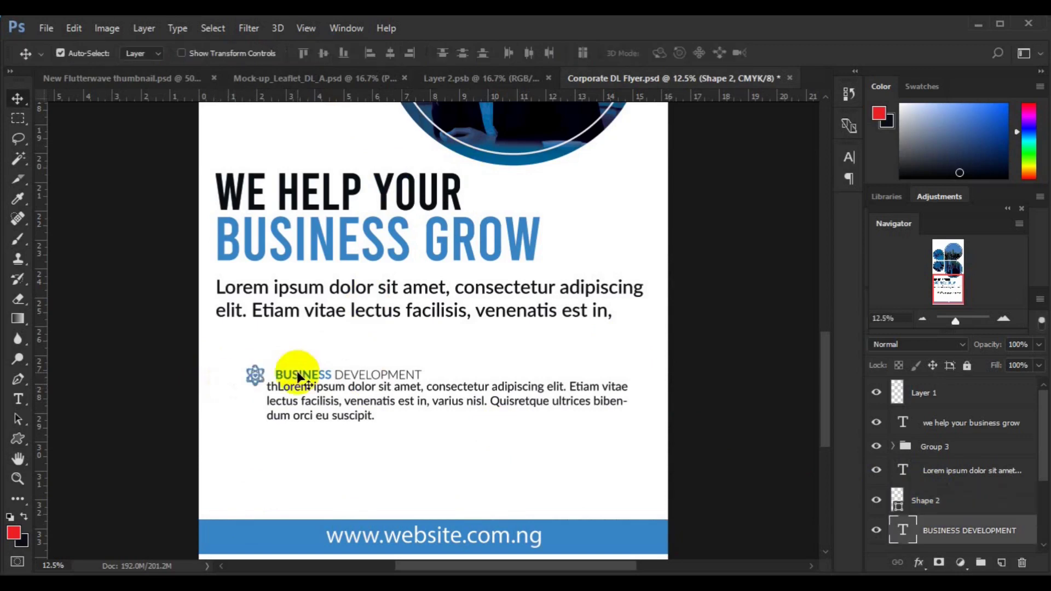
- Check the heading's text colour without changes, then select the icon and heading together
{"action": "left_click", "coordinate": [294, 372]}
{"action": "key", "text": "t"}
{"action": "left_click", "coordinate": [299, 374]}
{"action": "key", "text": "ctrl+a"}
{"action": "left_click", "coordinate": [541, 53]}
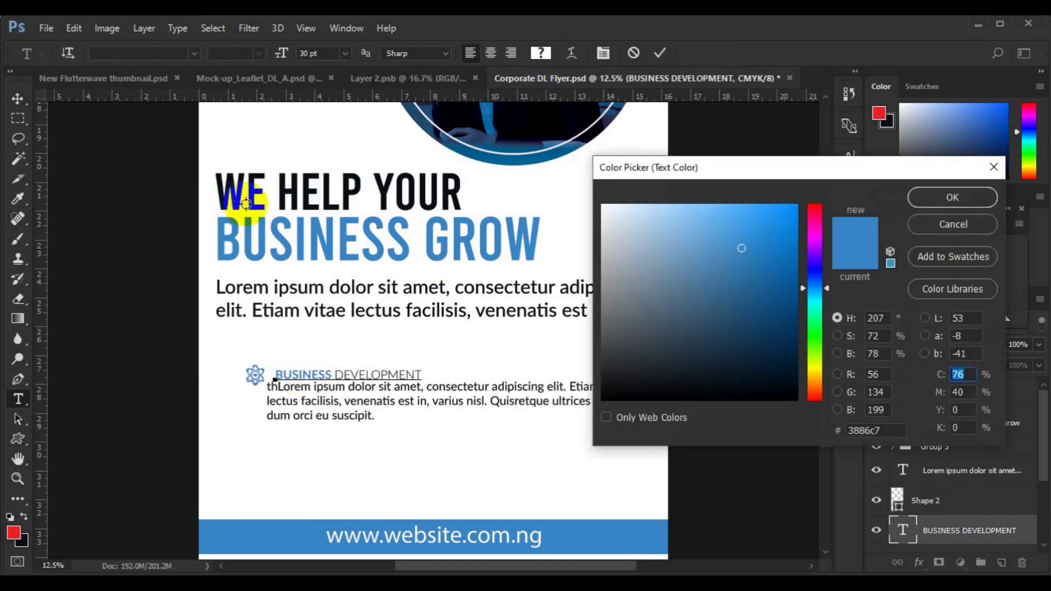
{"action": "key", "text": "Return"}
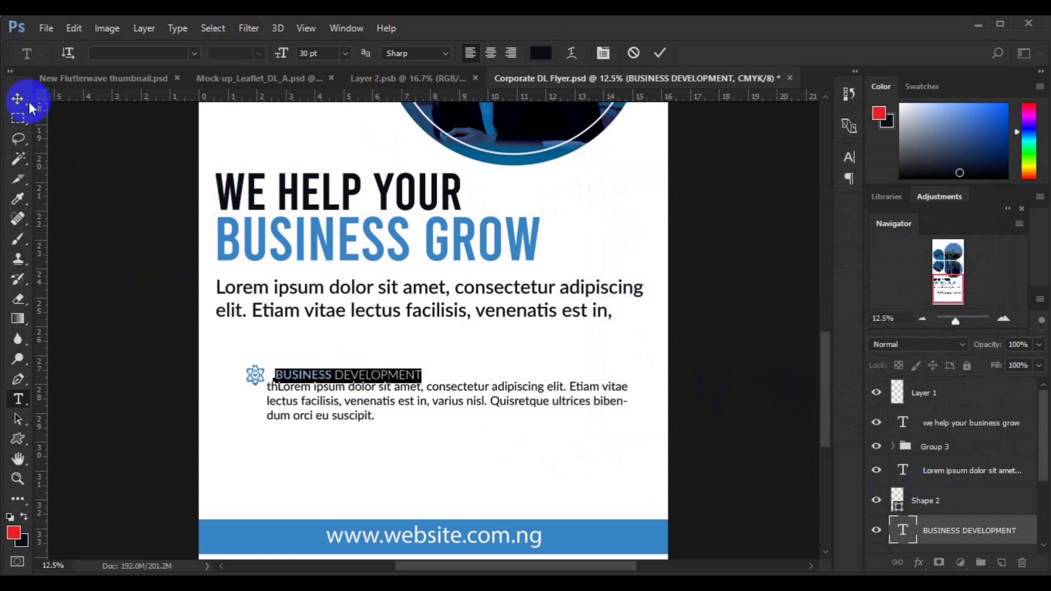
{"action": "left_click", "coordinate": [18, 99]}
{"action": "left_click", "coordinate": [925, 503], "text": "ctrl"}
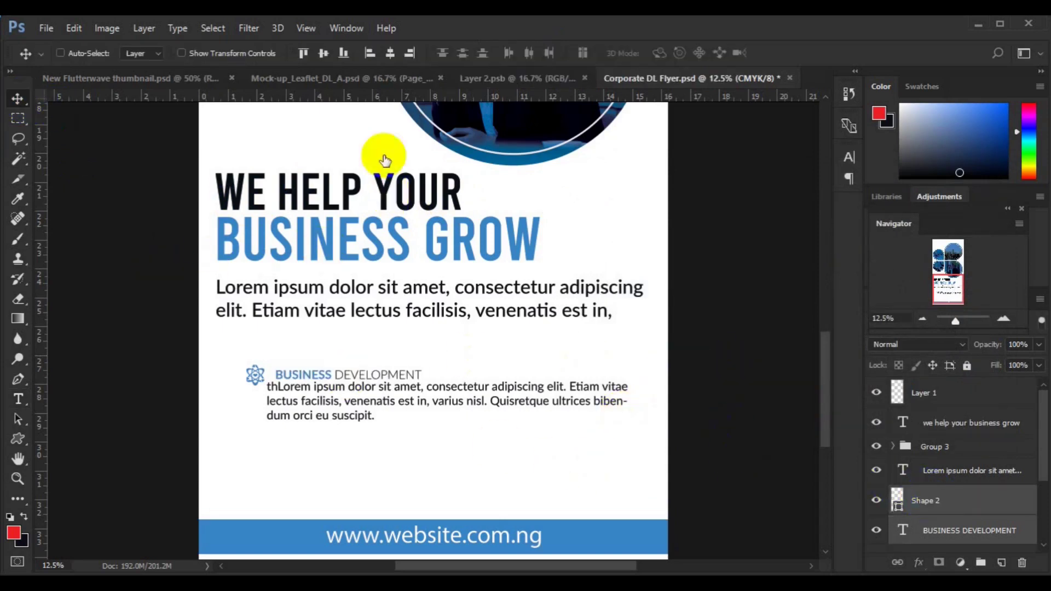
- Group the atom icon and heading as Group 4 and left-align it with the paragraph
{"action": "left_click", "coordinate": [390, 53]}
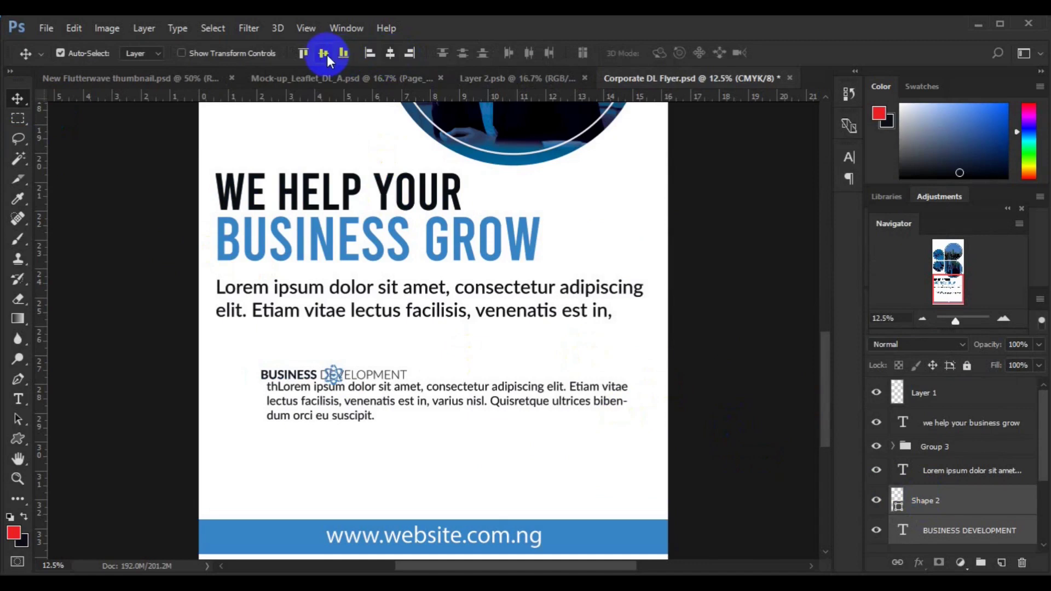
{"action": "key", "text": "ctrl+z"}
{"action": "key", "text": "ctrl+g"}
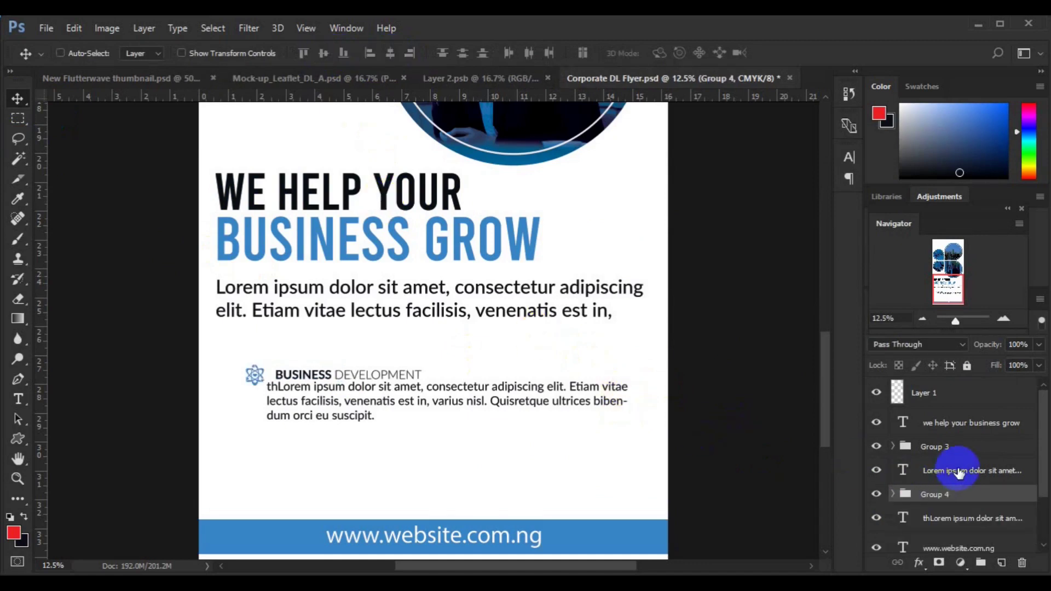
{"action": "left_click", "coordinate": [958, 470], "text": "ctrl"}
{"action": "left_click", "coordinate": [375, 55]}
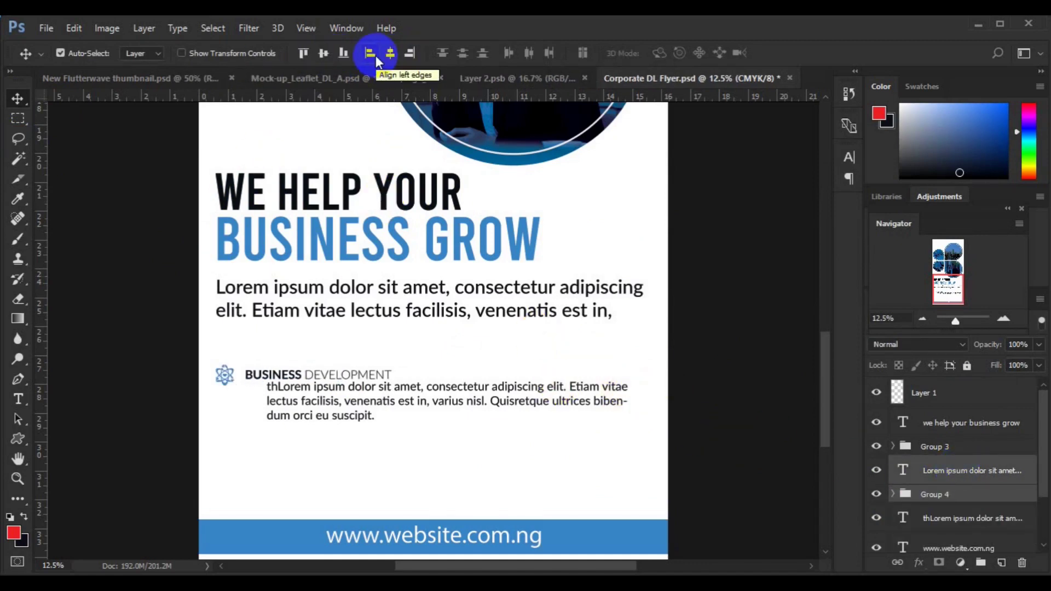
- Shorten the body paragraph's text box
{"action": "left_click", "coordinate": [933, 472]}
{"action": "left_click", "coordinate": [21, 400]}
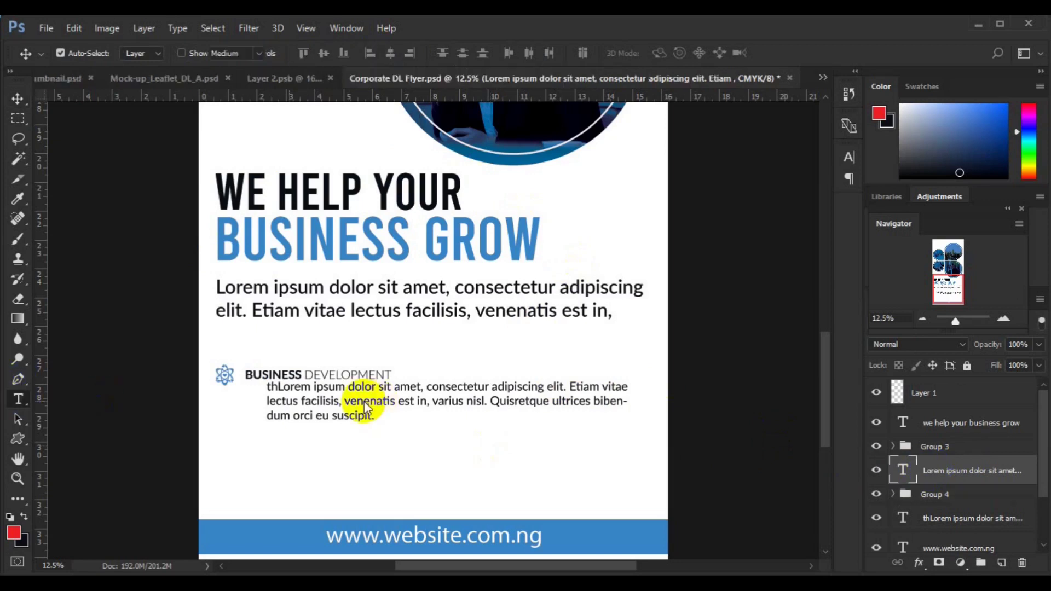
{"action": "left_click", "coordinate": [362, 401]}
{"action": "left_click_drag", "start_coordinate": [446, 432], "coordinate": [446, 430]}
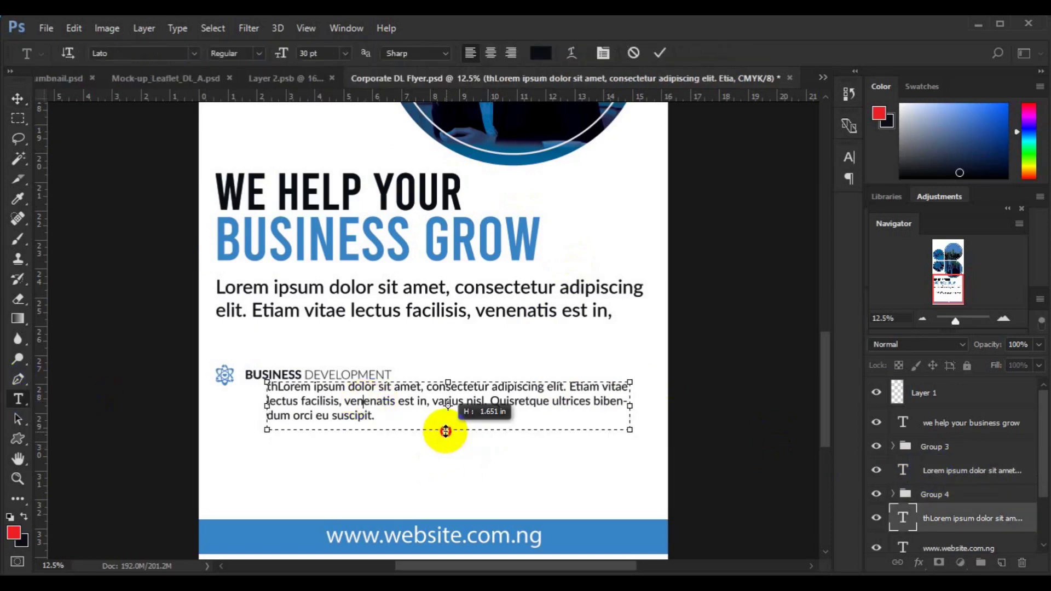
{"action": "left_click", "coordinate": [17, 99]}
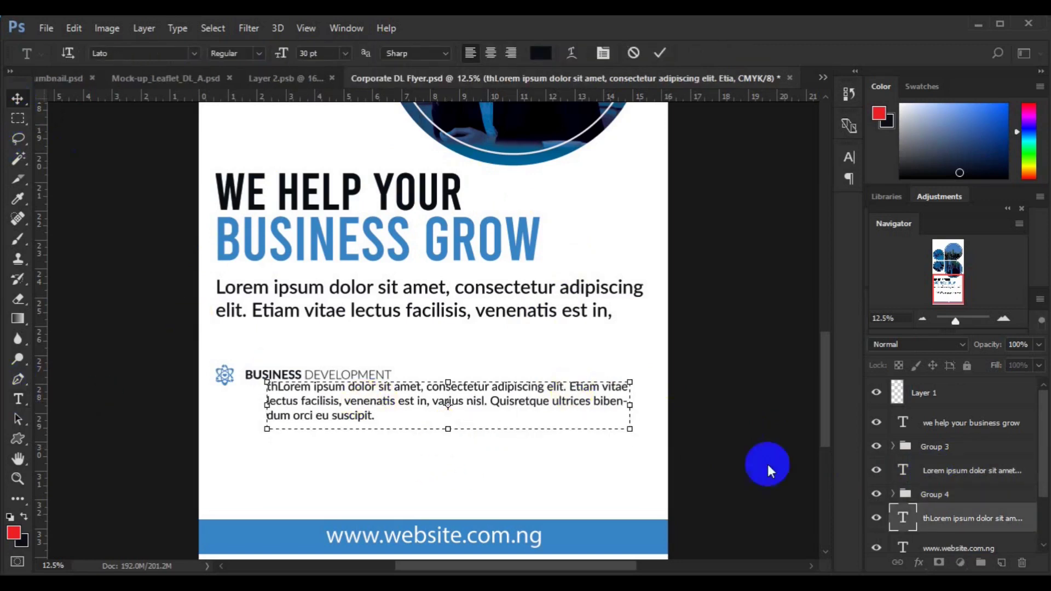
- Left-align the body paragraph with Group 4, nudge the heading, and collapse the group
{"action": "left_click", "coordinate": [876, 494]}
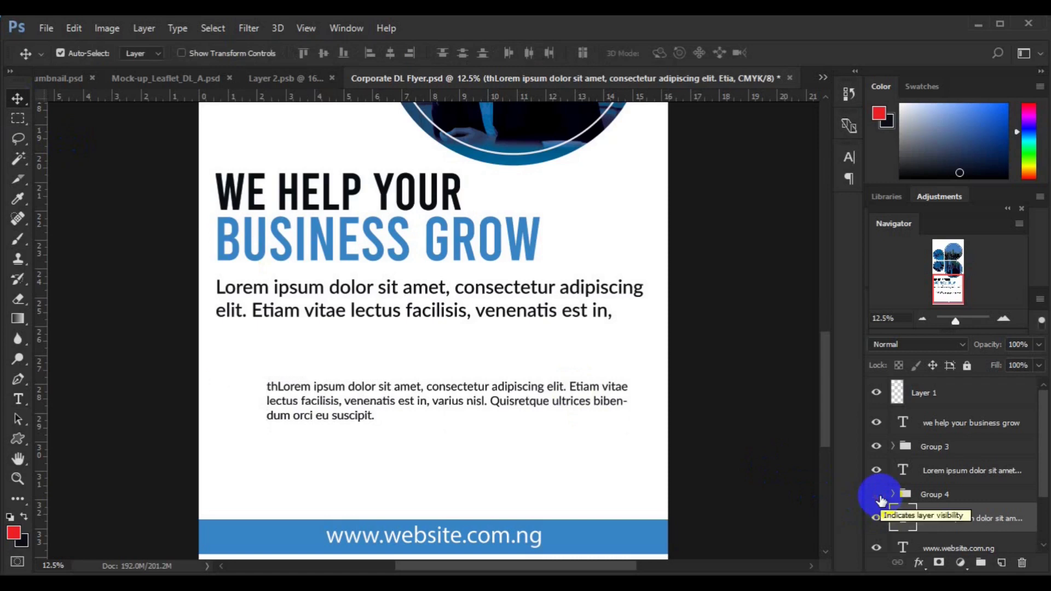
{"action": "left_click", "coordinate": [934, 494]}
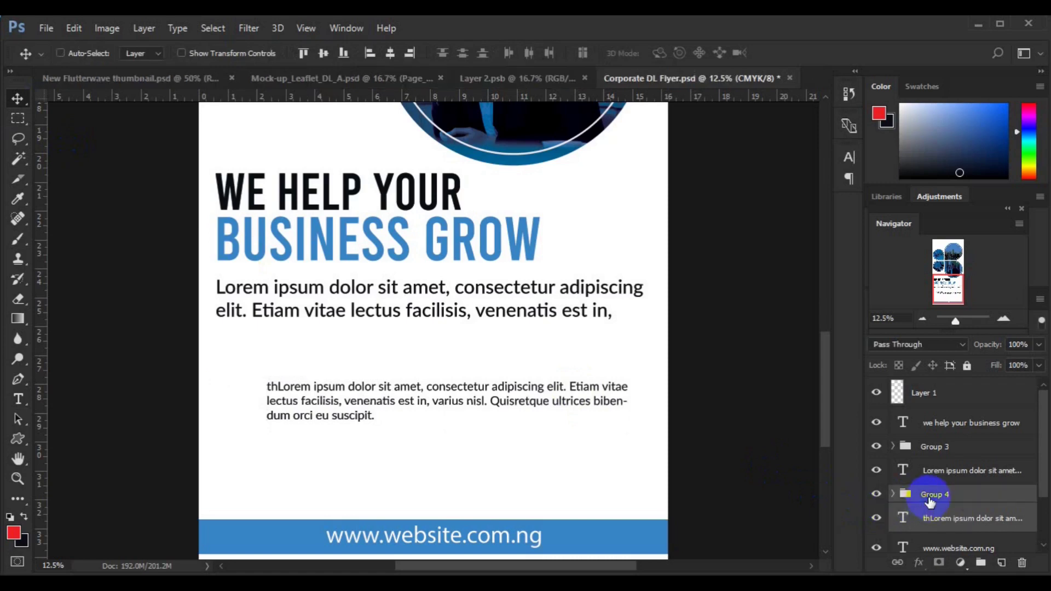
{"action": "left_click", "coordinate": [367, 57]}
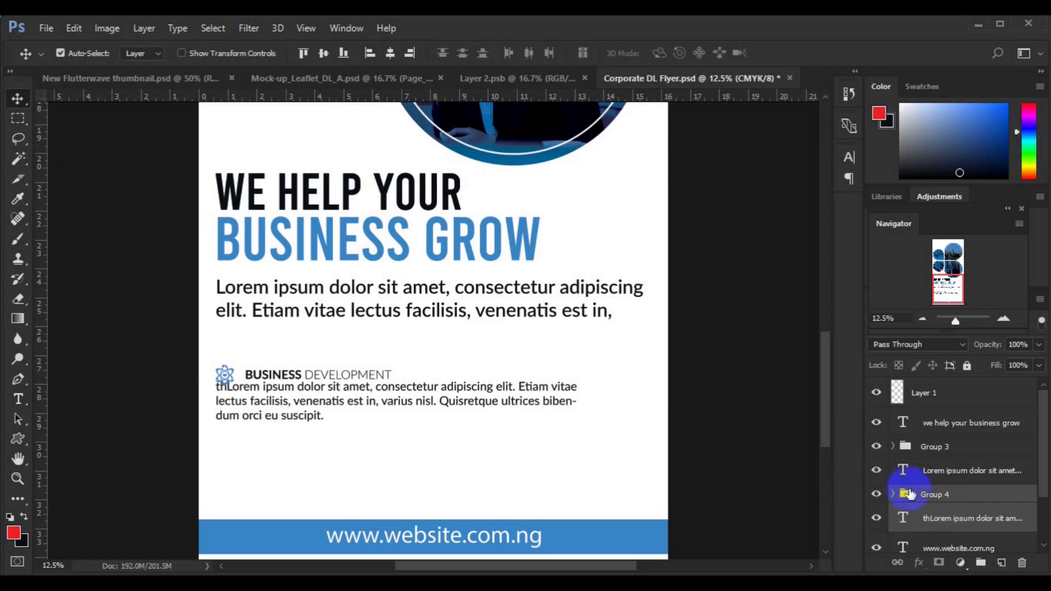
{"action": "mouse_move", "coordinate": [274, 378]}
{"action": "left_mouse_down"}
{"action": "mouse_move", "coordinate": [283, 417]}
{"action": "mouse_move", "coordinate": [277, 408]}
{"action": "left_mouse_up"}
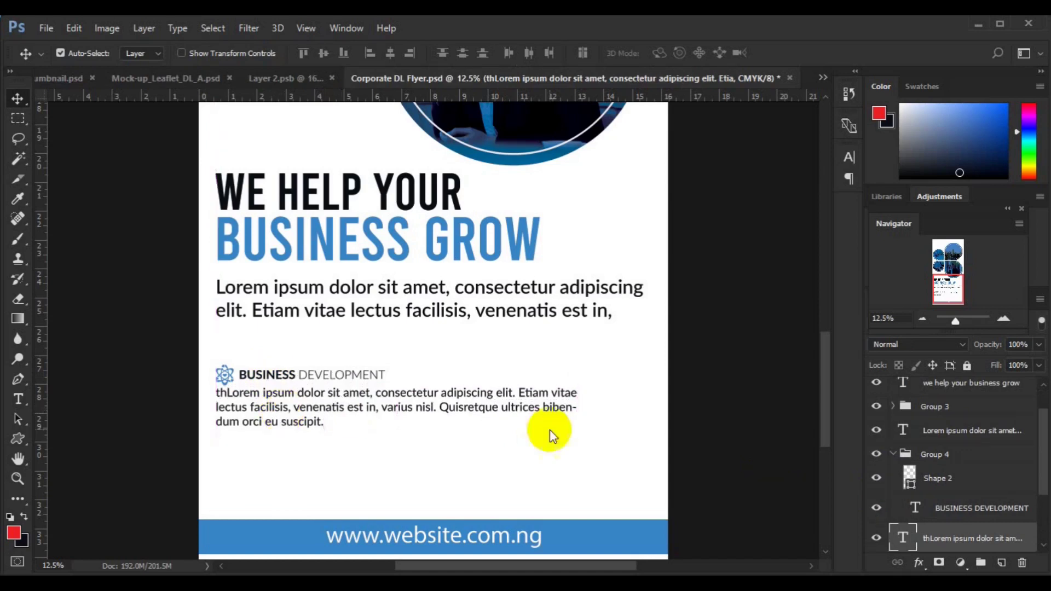
{"action": "left_click", "coordinate": [924, 458]}
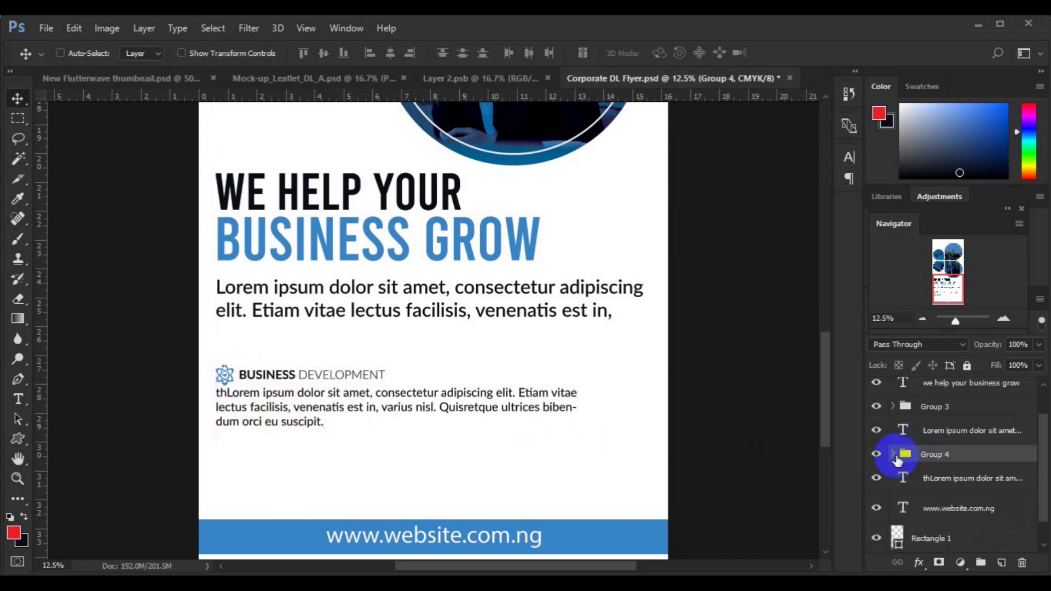
- Duplicate the icon-heading group, then cancel and delete the duplicate
{"action": "key", "text": "ctrl+j"}
{"action": "key", "text": "ctrl+t"}
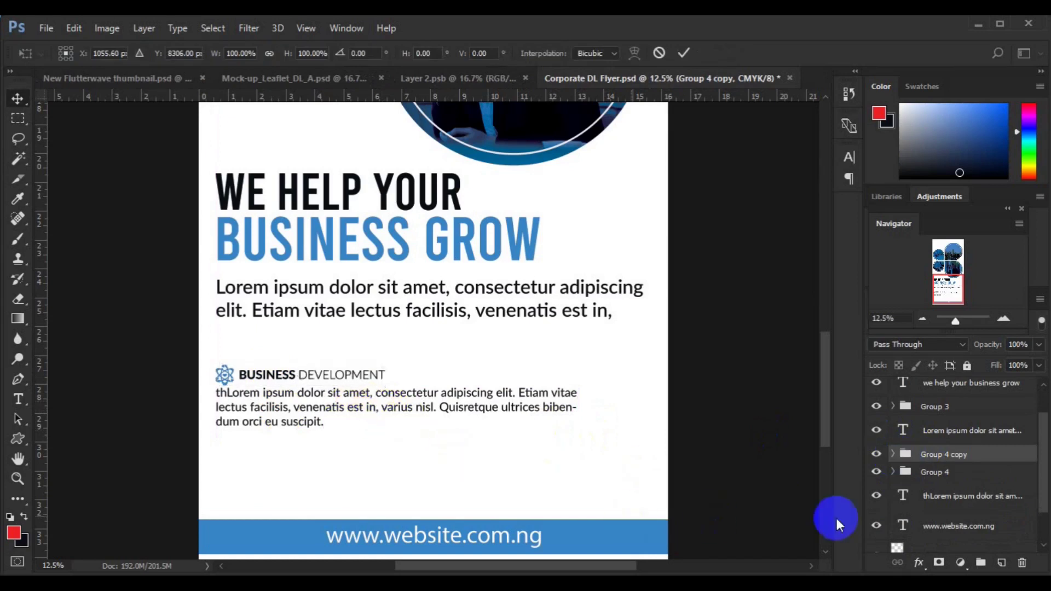
{"action": "key", "text": "Escape"}
{"action": "key", "text": "Delete"}
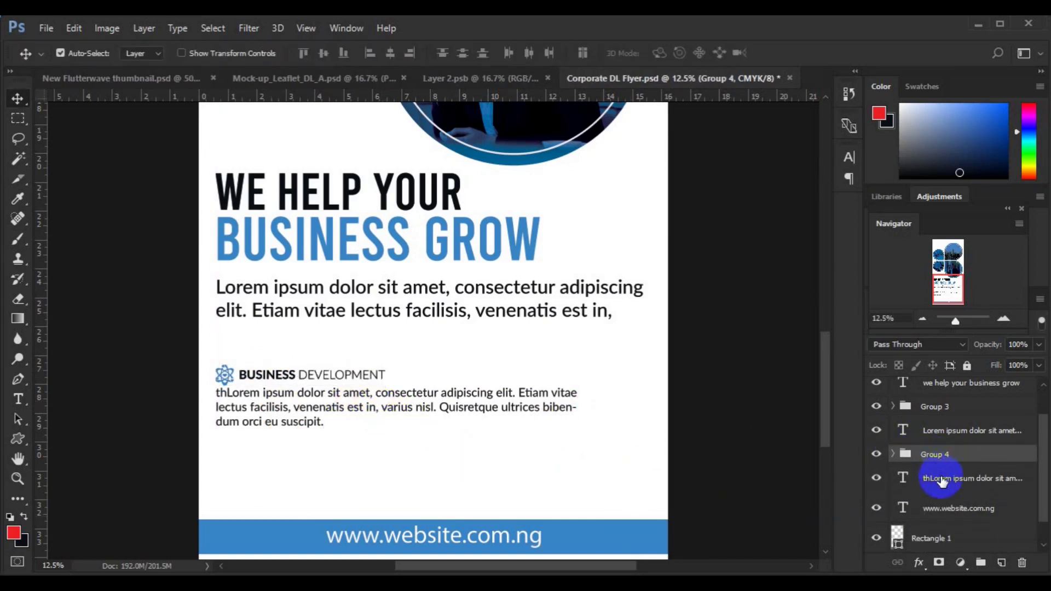
- Group the heading and paragraph as Group 5 and centre it on the canvas
{"action": "left_click", "coordinate": [941, 479], "text": "ctrl"}
{"action": "key", "text": "ctrl+g"}
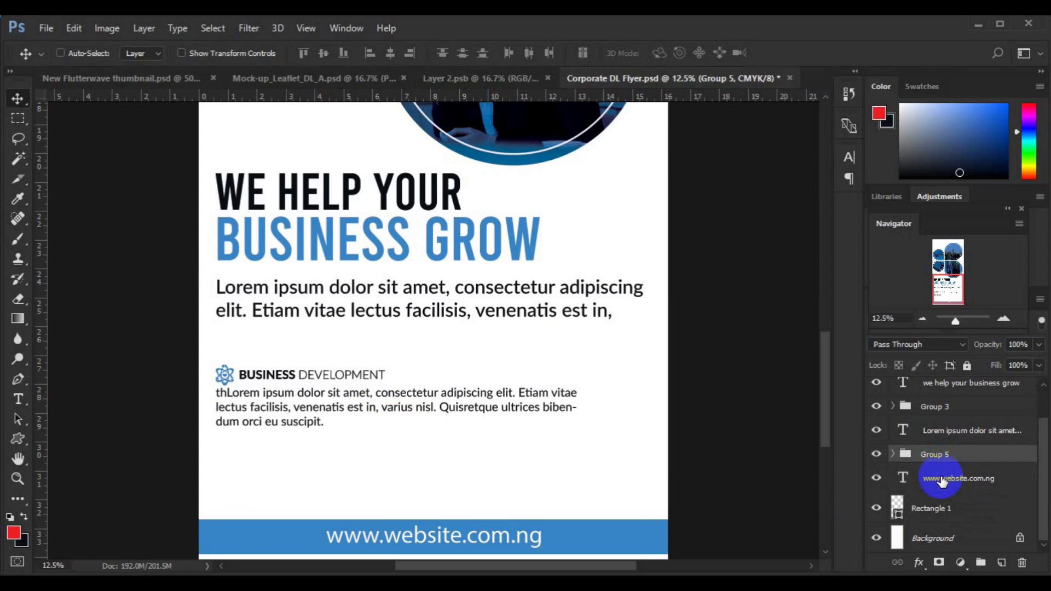
{"action": "left_click", "coordinate": [331, 55]}
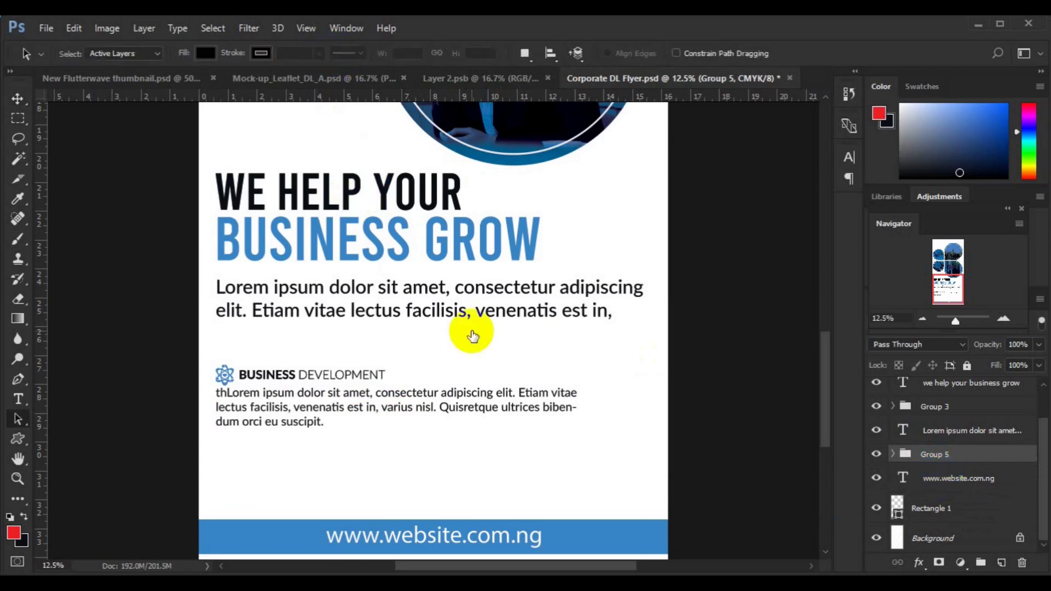
{"action": "key", "text": "v"}
{"action": "key", "text": "ctrl+a"}
{"action": "left_click", "coordinate": [323, 54]}
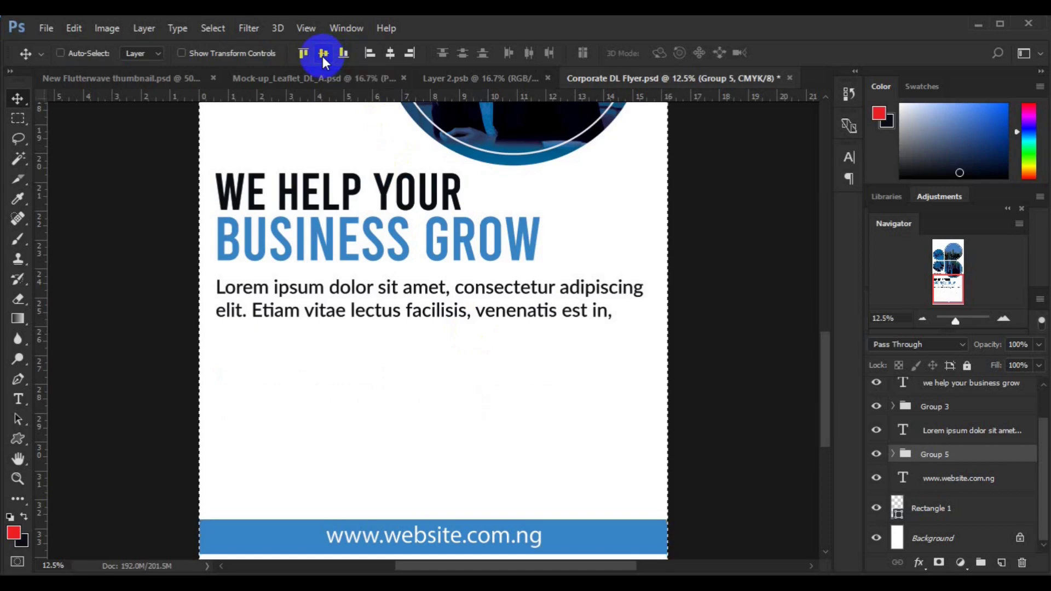
{"action": "left_click", "coordinate": [388, 54]}
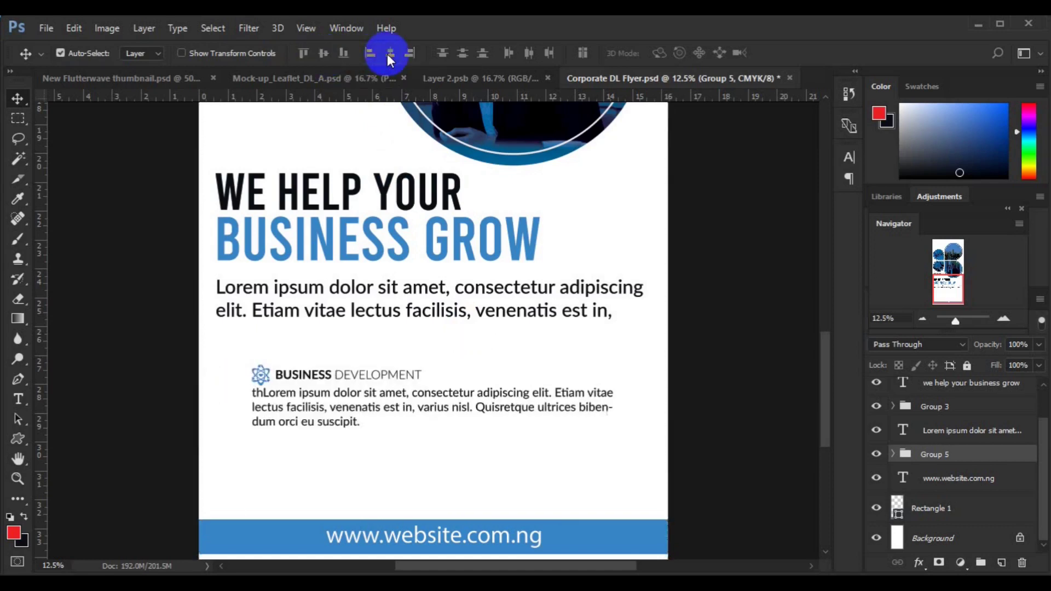
- Duplicate the service block and place the copy just below the original
{"action": "key", "text": "ctrl+j"}
{"action": "key", "text": "ctrl+t"}
{"action": "mouse_move", "coordinate": [408, 383]}
{"action": "left_mouse_down"}
{"action": "mouse_move", "coordinate": [413, 496]}
{"action": "mouse_move", "coordinate": [413, 471]}
{"action": "left_mouse_up"}
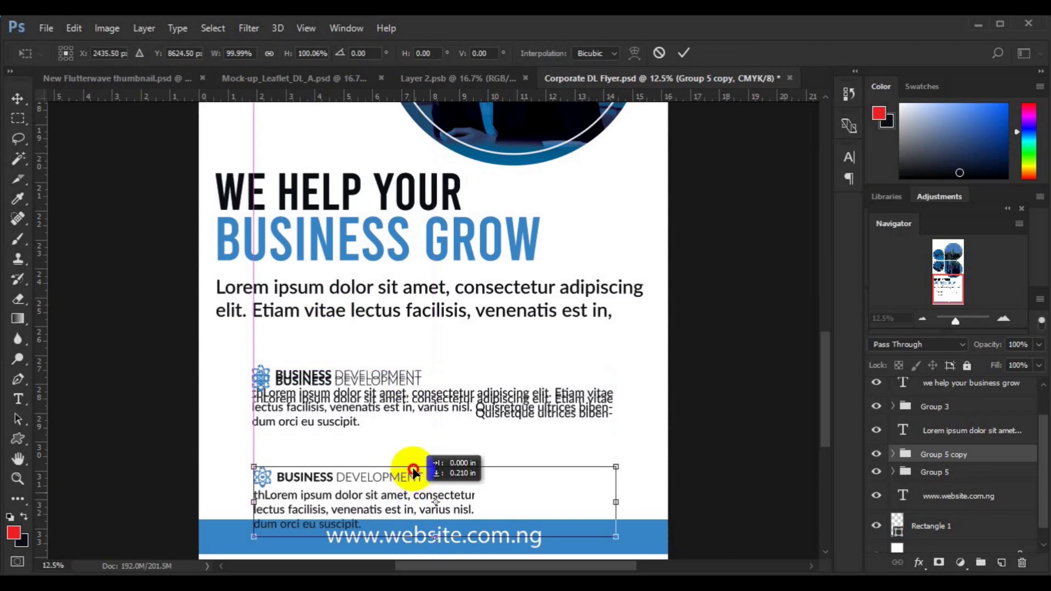
{"action": "left_click_drag", "start_coordinate": [413, 462], "coordinate": [413, 480]}
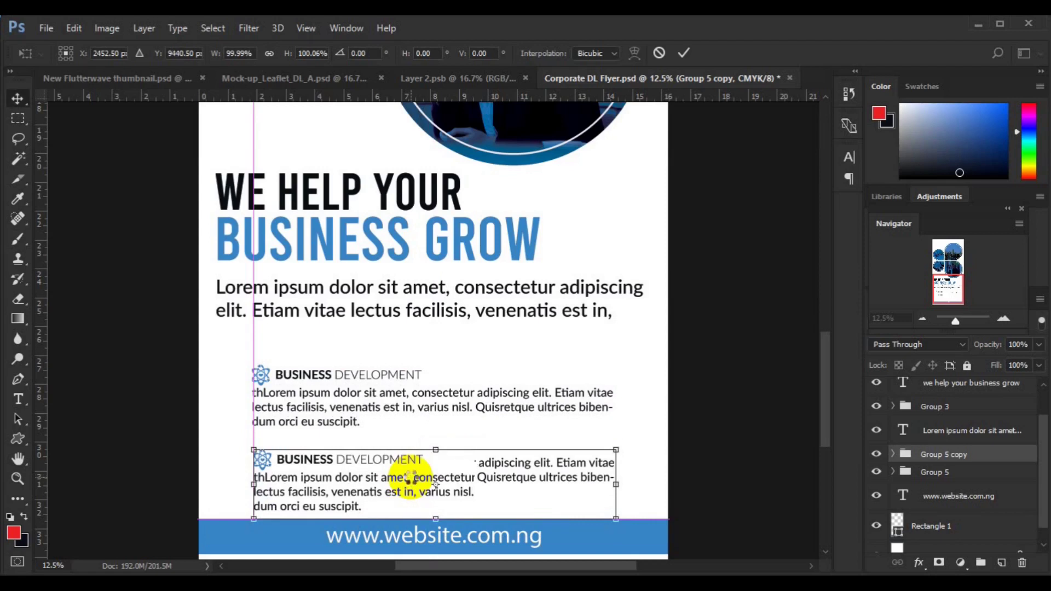
{"action": "key", "text": "Return"}
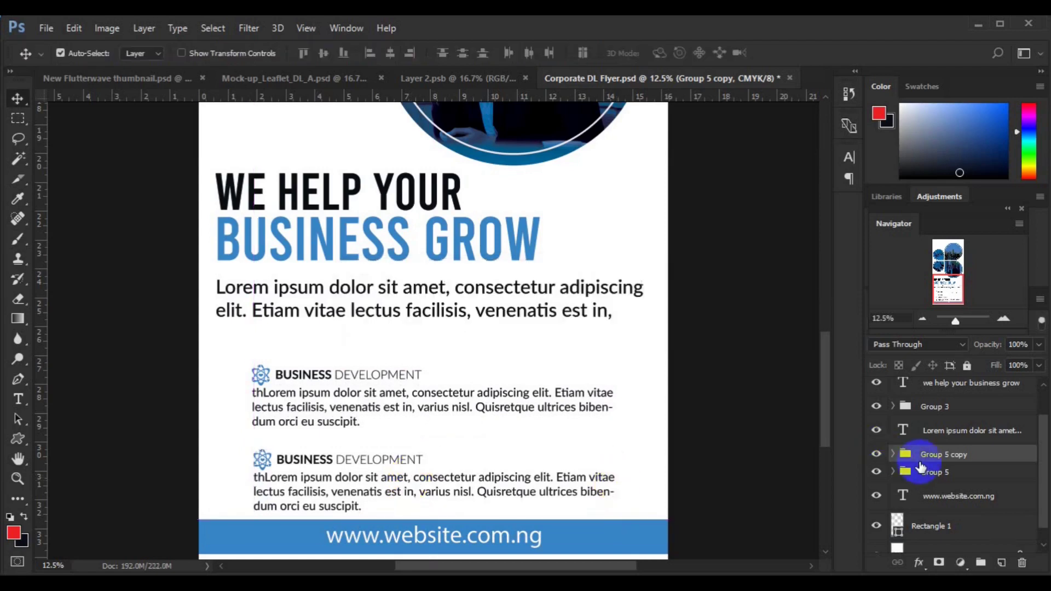
- Enlarge both service blocks slightly and group them together as Group 6
{"action": "left_click", "coordinate": [925, 470], "text": "shift"}
{"action": "key", "text": "ctrl+t"}
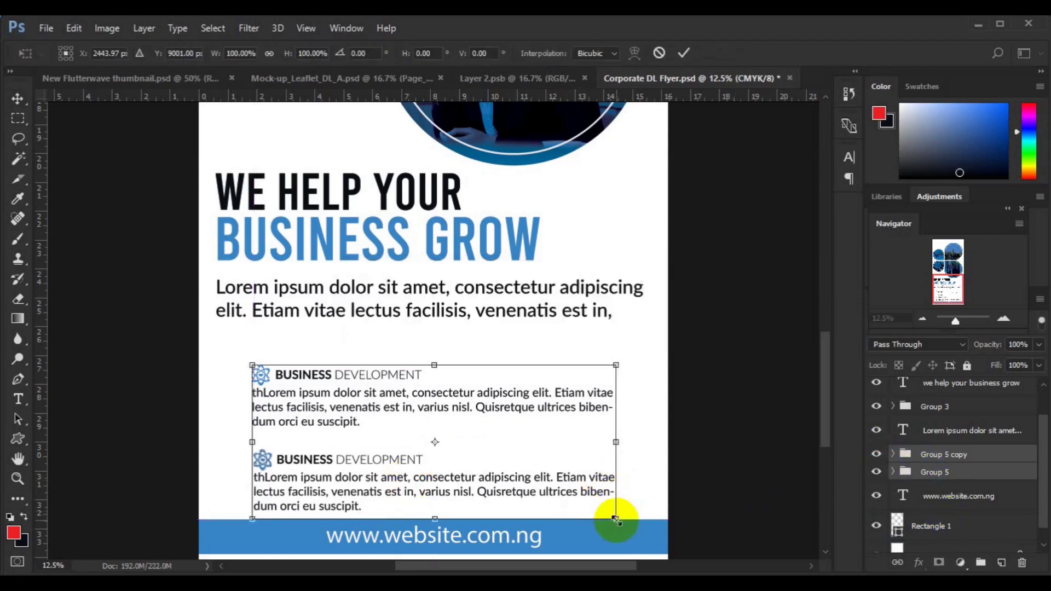
{"action": "left_click_drag", "start_coordinate": [616, 520], "coordinate": [632, 528]}
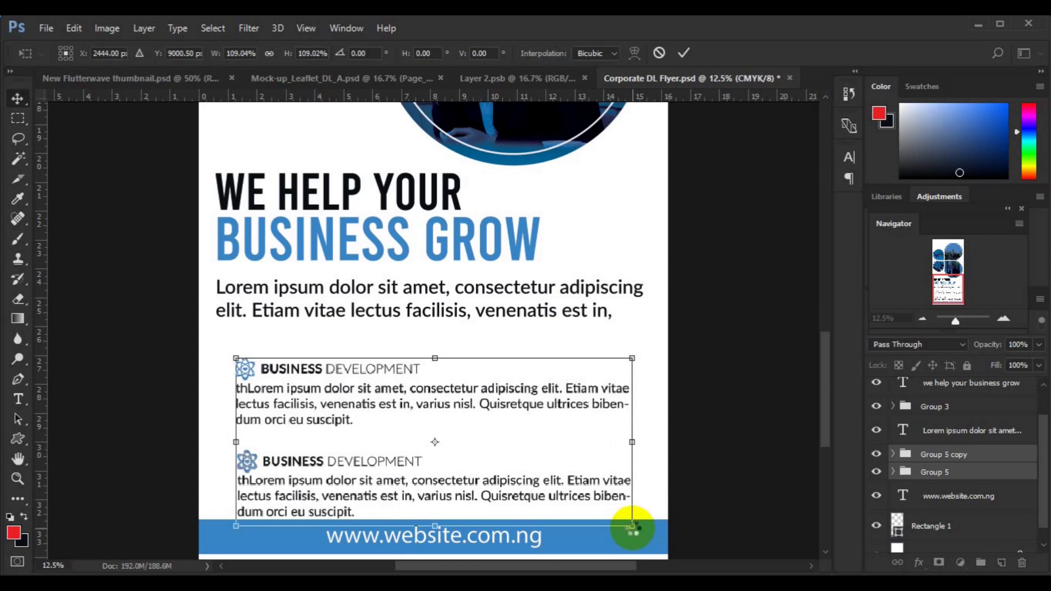
{"action": "key", "text": "Return"}
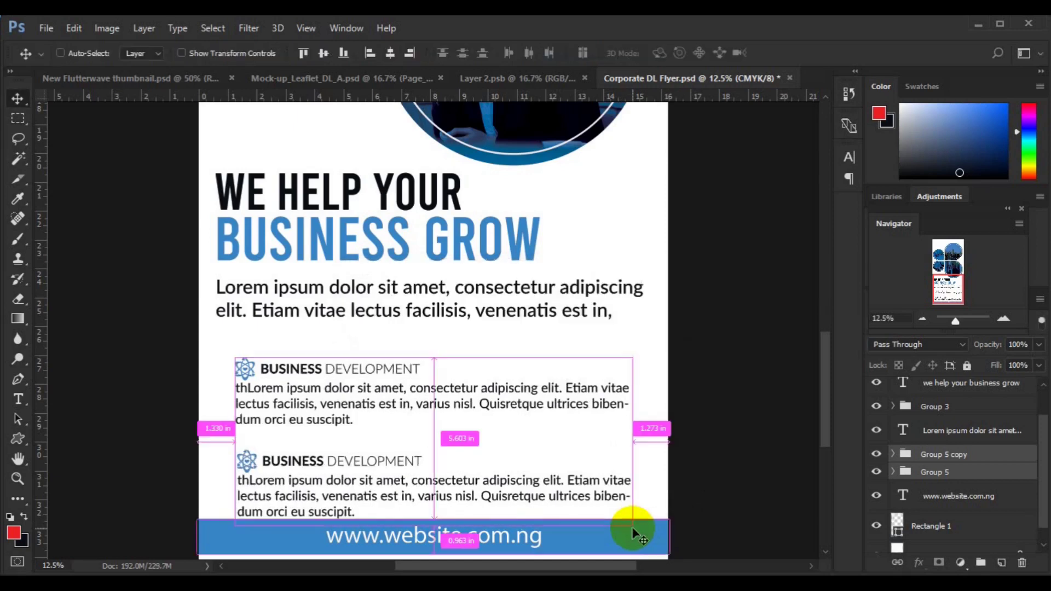
{"action": "key", "text": "ctrl+g"}
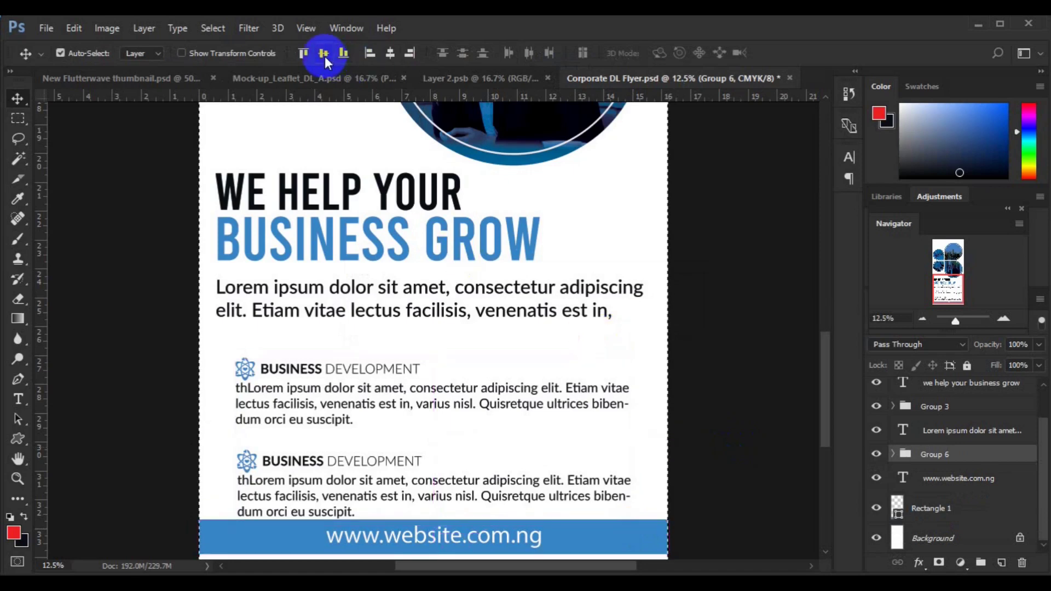
- Centre Group 6 on the flyer, raise it a little above the footer, and fit the view
{"action": "left_click", "coordinate": [324, 53]}
{"action": "left_click", "coordinate": [389, 55]}
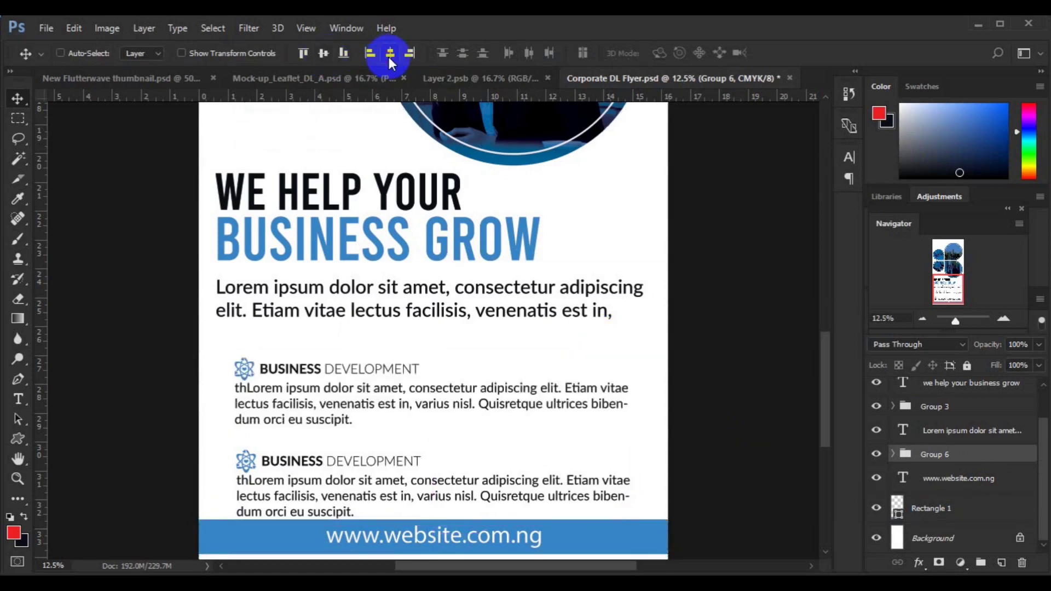
{"action": "key", "text": "ctrl+t"}
{"action": "left_click_drag", "start_coordinate": [429, 407], "coordinate": [429, 399]}
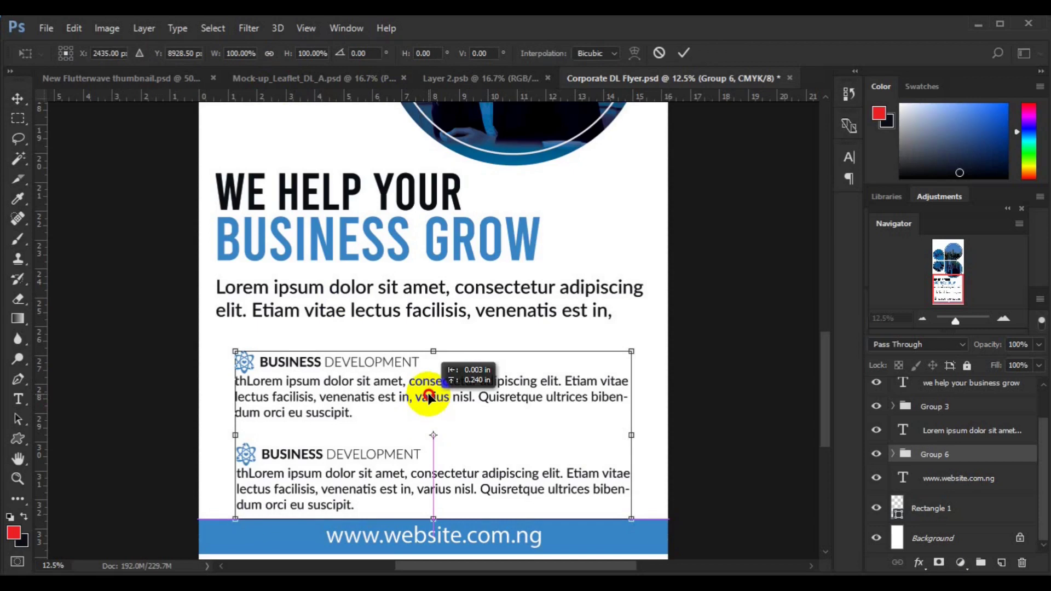
{"action": "left_click_drag", "start_coordinate": [430, 399], "coordinate": [430, 399]}
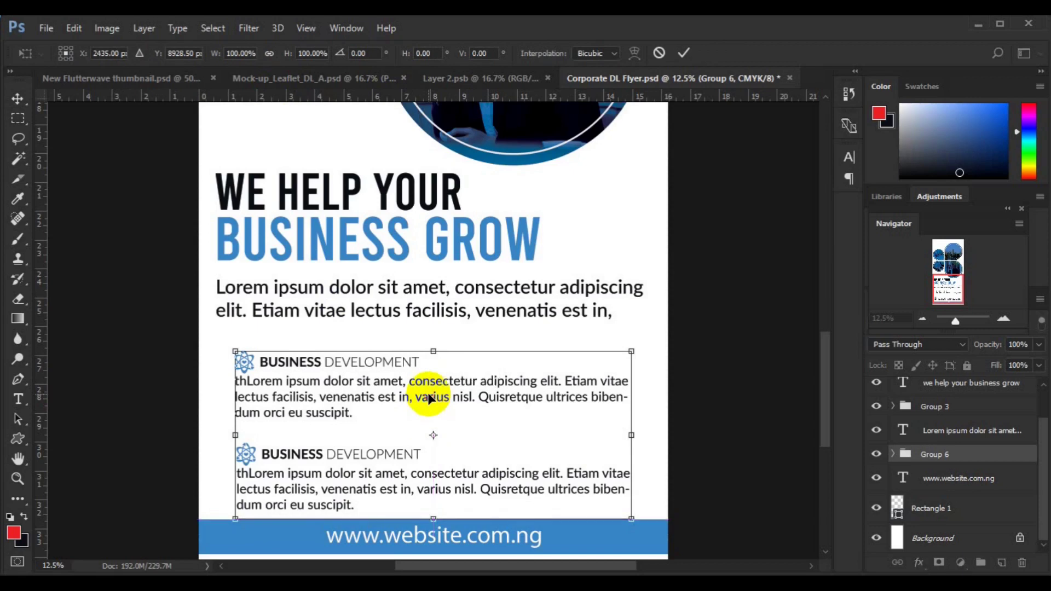
{"action": "left_click_drag", "start_coordinate": [390, 475], "coordinate": [391, 467]}
{"action": "double_click", "coordinate": [390, 466]}
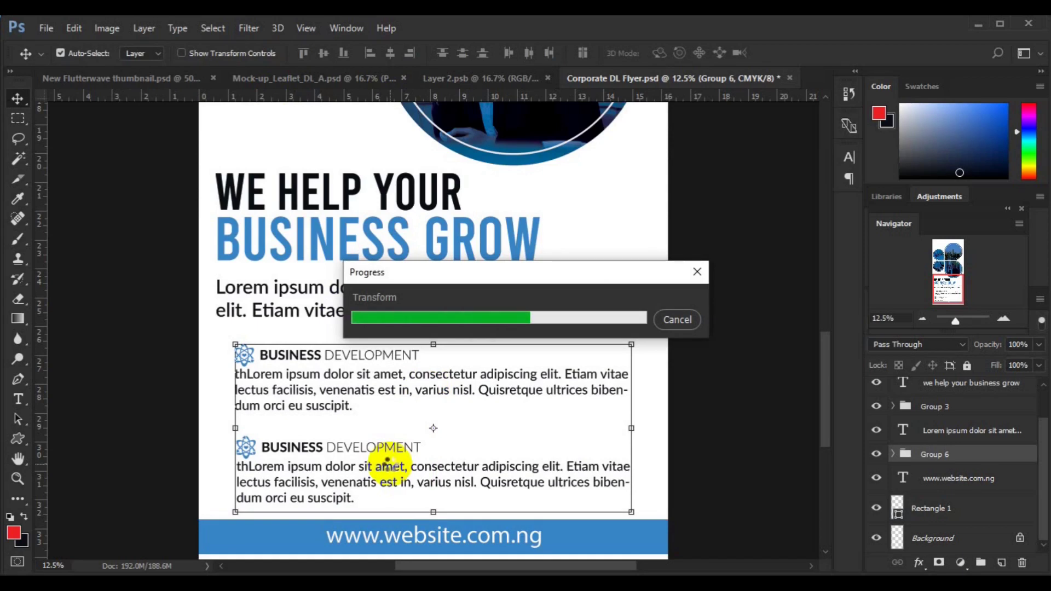
{"action": "key", "text": "ctrl+0"}
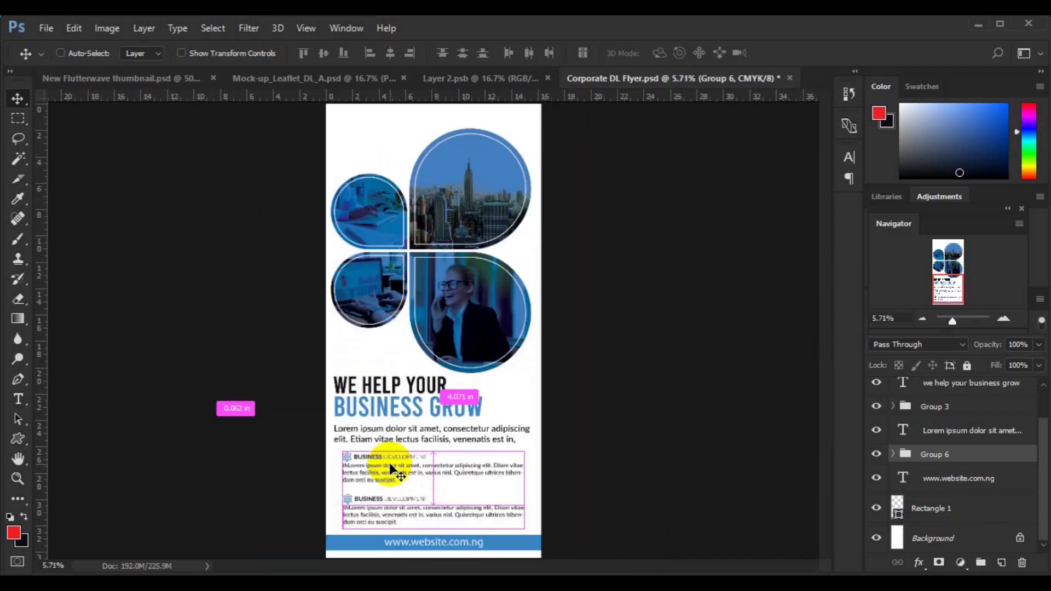
- Draw an atom icon at the top-left and add 44 pt 'Logo Here' text beneath it
{"action": "left_click", "coordinate": [18, 438]}
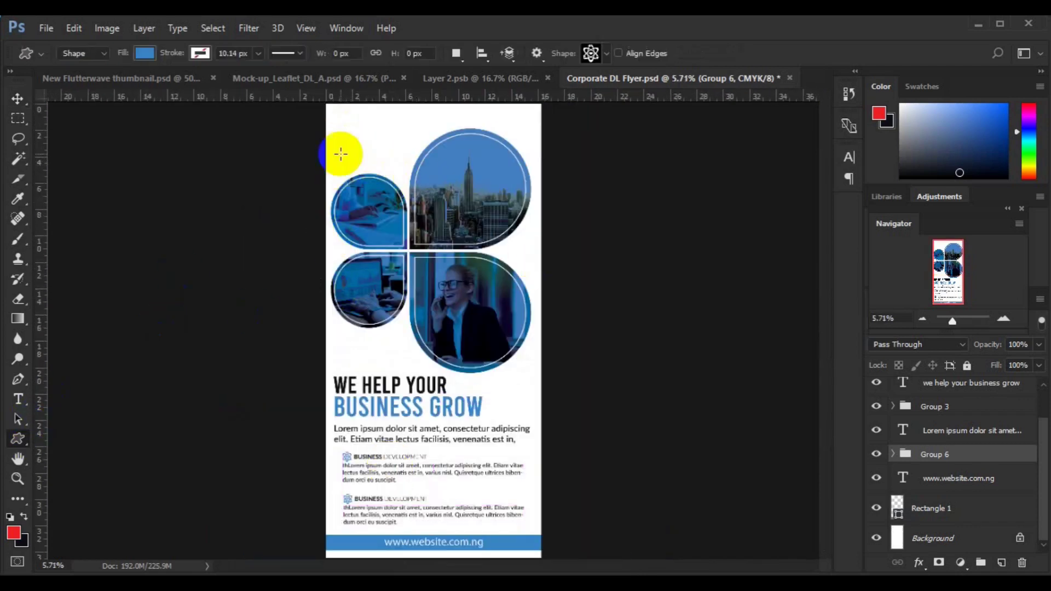
{"action": "left_click_drag", "start_coordinate": [342, 118], "coordinate": [368, 152]}
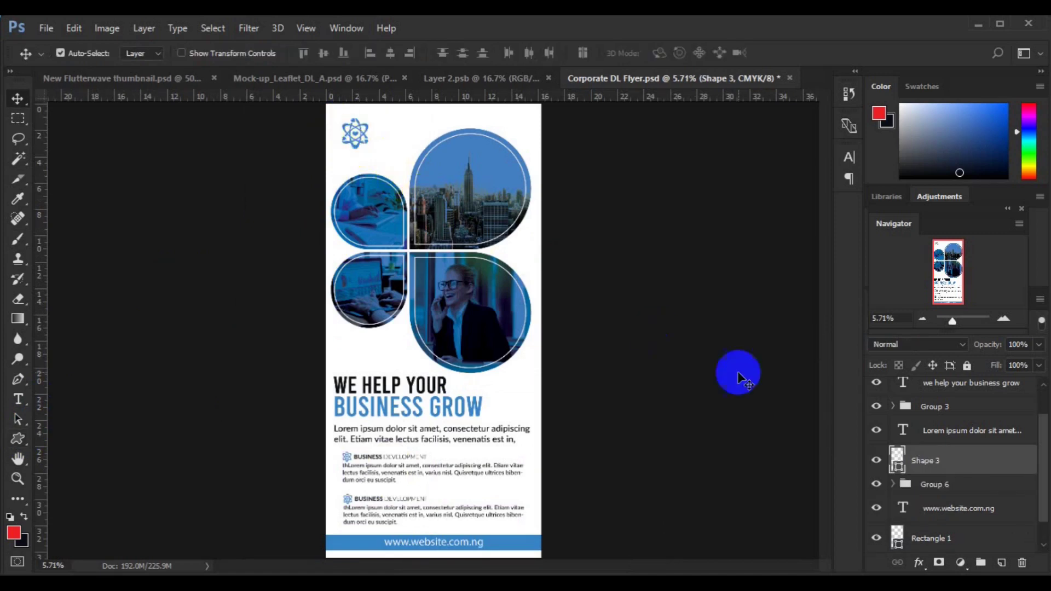
{"action": "left_click", "coordinate": [927, 483]}
{"action": "left_click", "coordinate": [343, 161]}
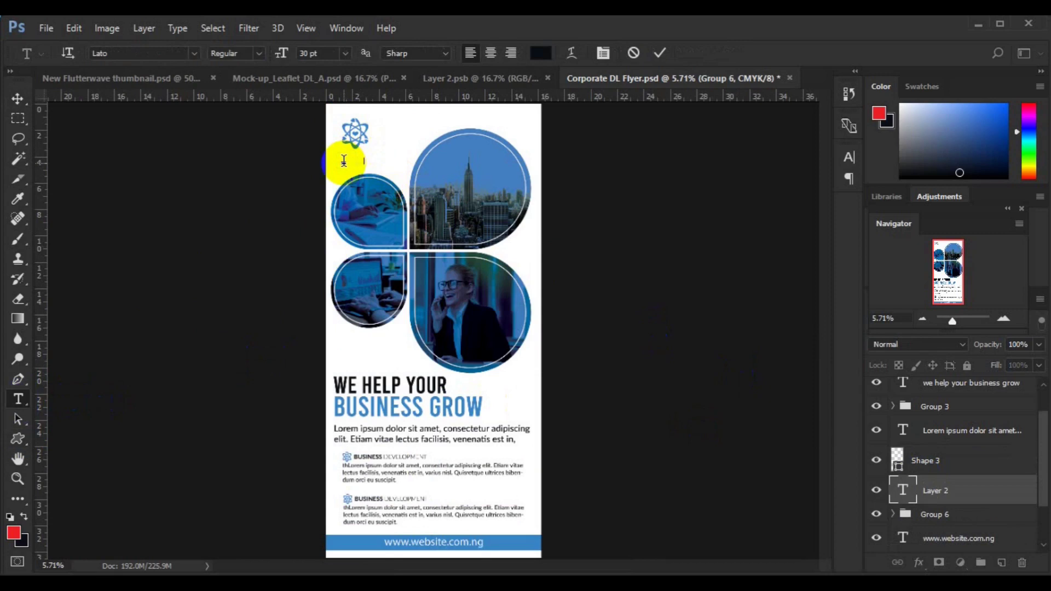
{"action": "type", "text": "Logo Here"}
{"action": "key", "text": "ctrl+a"}
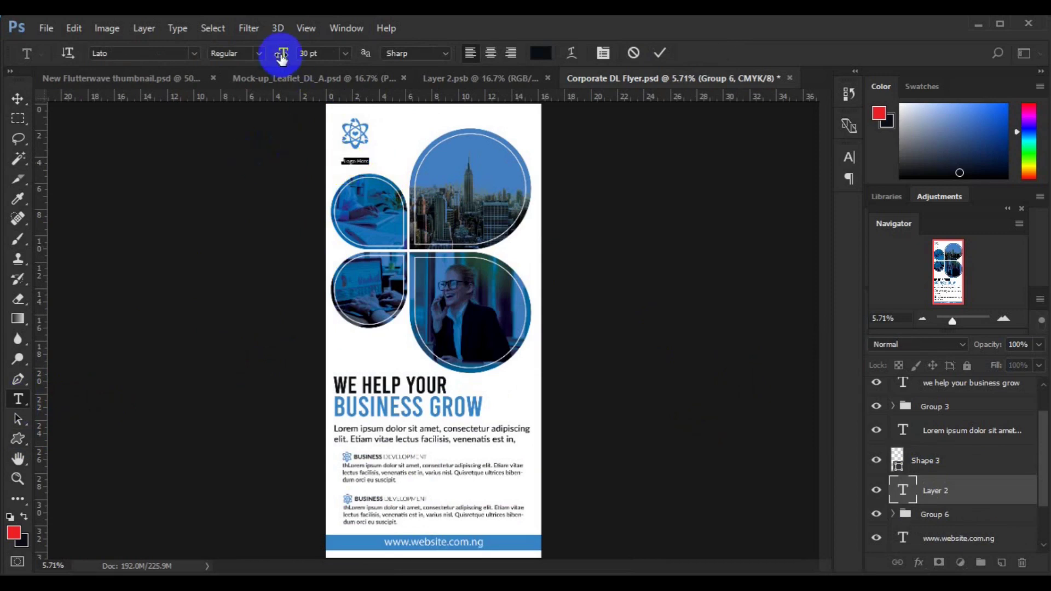
{"action": "left_click_drag", "start_coordinate": [284, 59], "coordinate": [304, 52]}
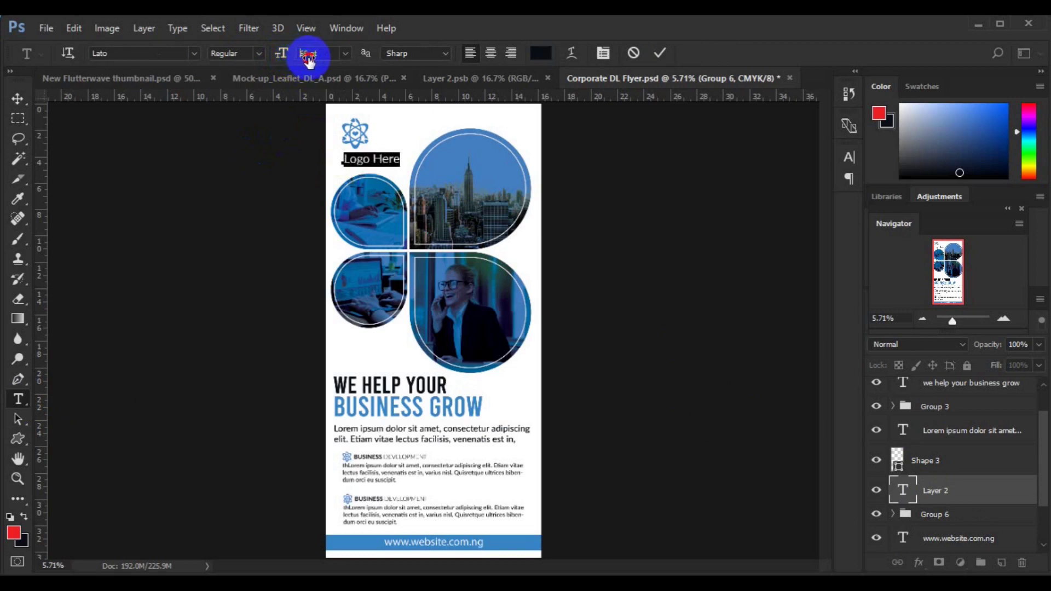
{"action": "left_click", "coordinate": [18, 98]}
- Centre the atom icon over 'Logo Here' and move both into the top-left corner
{"action": "left_click_drag", "start_coordinate": [355, 163], "coordinate": [352, 161]}
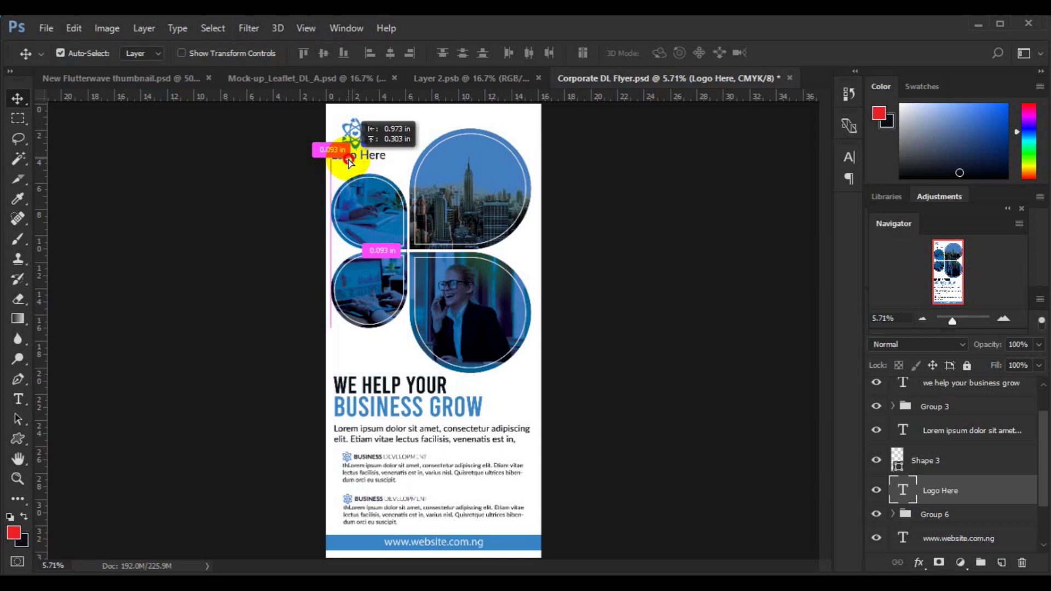
{"action": "left_click_drag", "start_coordinate": [352, 161], "coordinate": [349, 164]}
{"action": "left_click", "coordinate": [949, 473], "text": "ctrl"}
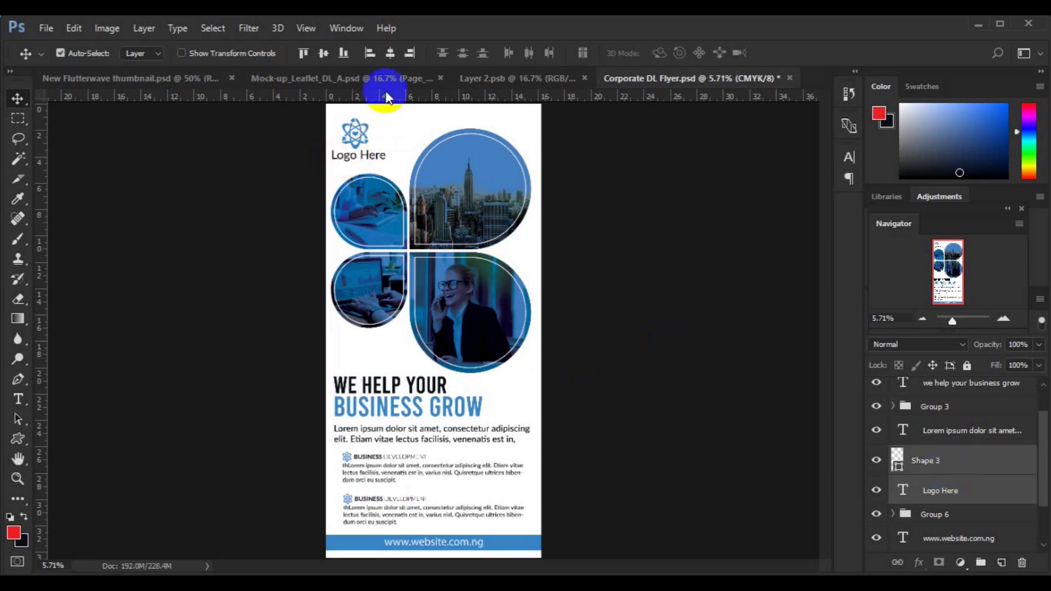
{"action": "left_click", "coordinate": [392, 53]}
{"action": "key", "text": "ctrl+t"}
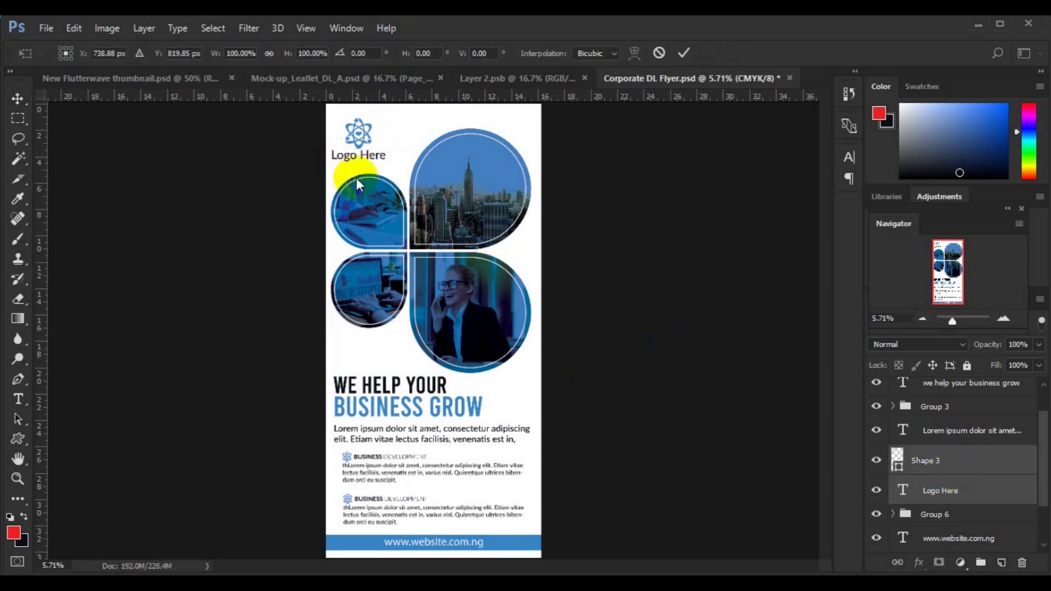
{"action": "left_click_drag", "start_coordinate": [367, 156], "coordinate": [374, 148]}
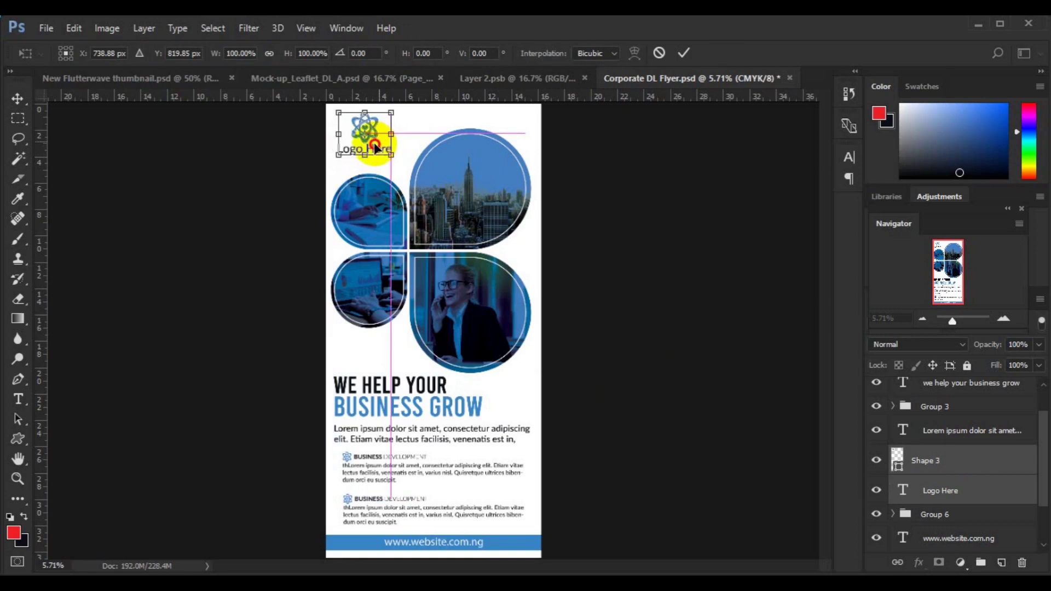
{"action": "left_click_drag", "start_coordinate": [374, 148], "coordinate": [371, 147]}
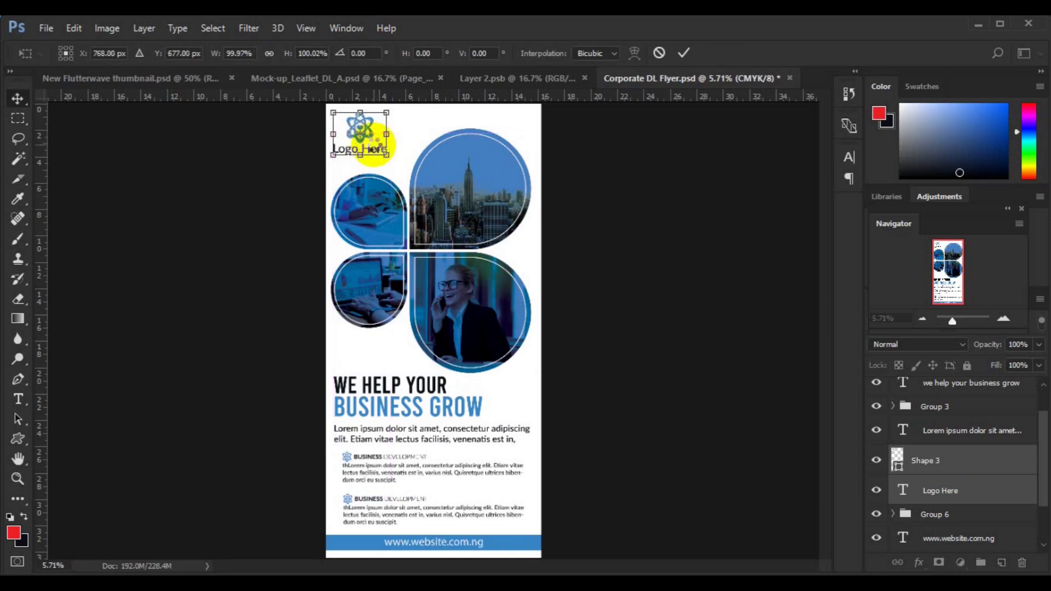